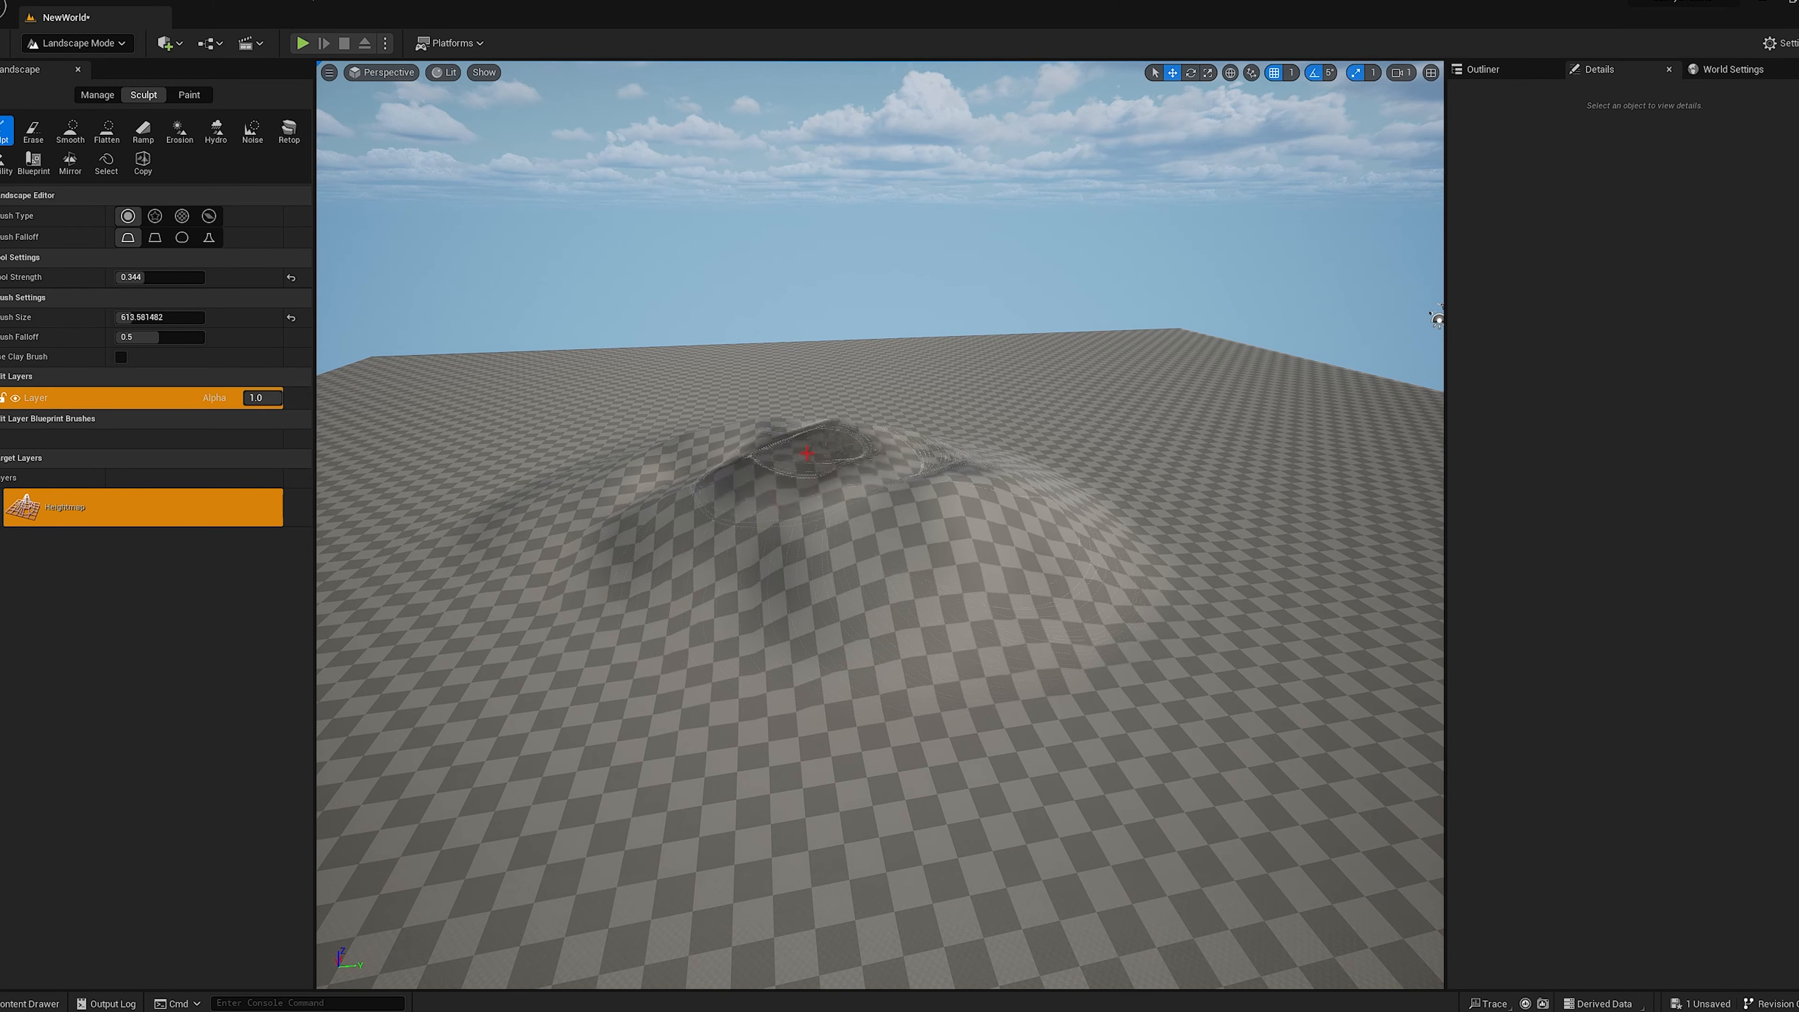
Sculpt the landscape hill higher with the Sculpt brush to form a steeper peak.
{"action": "right_click_drag", "start_coordinate": [1085, 506], "coordinate": [1010, 554]}
{"action": "mouse_move", "coordinate": [1011, 554]}
{"action": "left_mouse_down"}
{"action": "mouse_move", "coordinate": [751, 514]}
{"action": "mouse_move", "coordinate": [923, 611]}
{"action": "mouse_move", "coordinate": [663, 542]}
{"action": "mouse_move", "coordinate": [763, 687]}
{"action": "mouse_move", "coordinate": [691, 727]}
{"action": "mouse_move", "coordinate": [743, 522]}
{"action": "mouse_move", "coordinate": [784, 691]}
{"action": "mouse_move", "coordinate": [752, 506]}
{"action": "mouse_move", "coordinate": [594, 554]}
{"action": "mouse_move", "coordinate": [575, 510]}
{"action": "mouse_move", "coordinate": [803, 611]}
{"action": "mouse_move", "coordinate": [749, 452]}
{"action": "mouse_move", "coordinate": [715, 523]}
{"action": "mouse_move", "coordinate": [723, 474]}
{"action": "mouse_move", "coordinate": [643, 482]}
{"action": "mouse_move", "coordinate": [782, 457]}
{"action": "mouse_move", "coordinate": [581, 489]}
{"action": "mouse_move", "coordinate": [1096, 410]}
{"action": "mouse_move", "coordinate": [1052, 402]}
{"action": "mouse_move", "coordinate": [1157, 418]}
{"action": "mouse_move", "coordinate": [1071, 374]}
{"action": "left_mouse_up"}
{"action": "right_click_drag", "start_coordinate": [1071, 374], "coordinate": [903, 386]}
{"action": "key", "text": "d"}
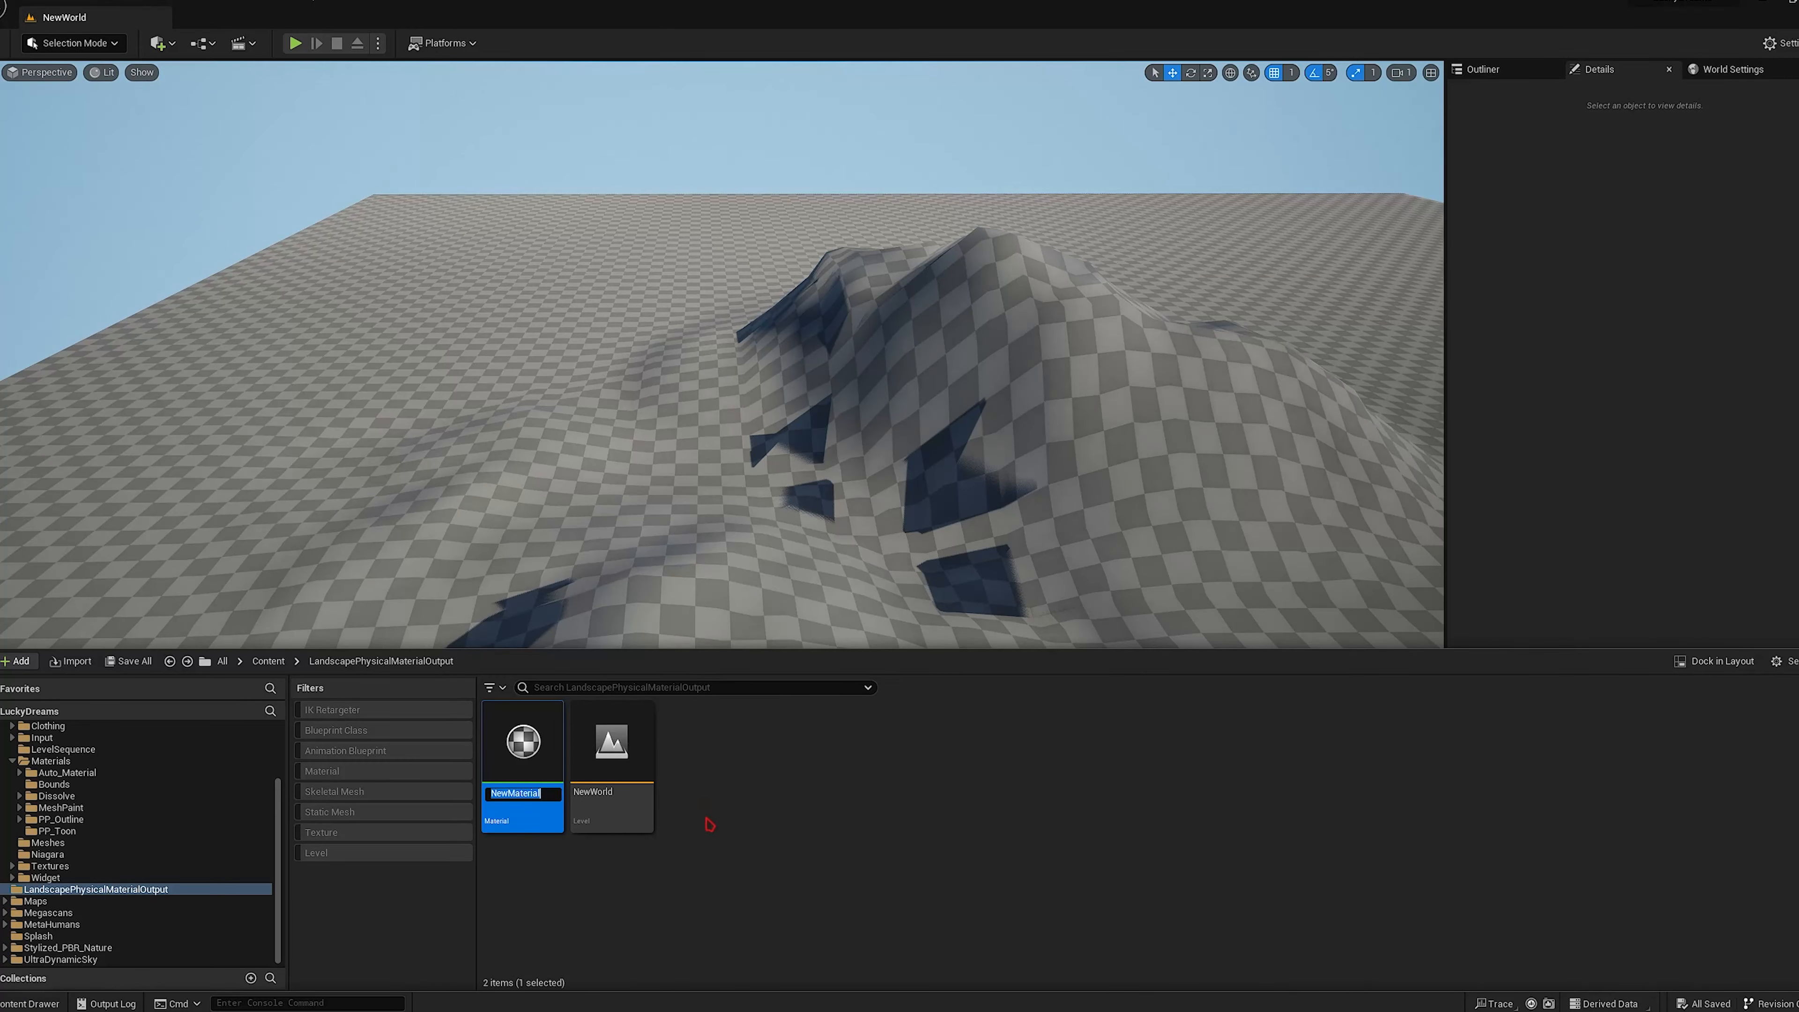
Create a material named NewMaterial in the LandscapePhysicalMaterialOutput folder and open its graph.
{"action": "key", "text": "Return"}
{"action": "double_click", "coordinate": [521, 764]}
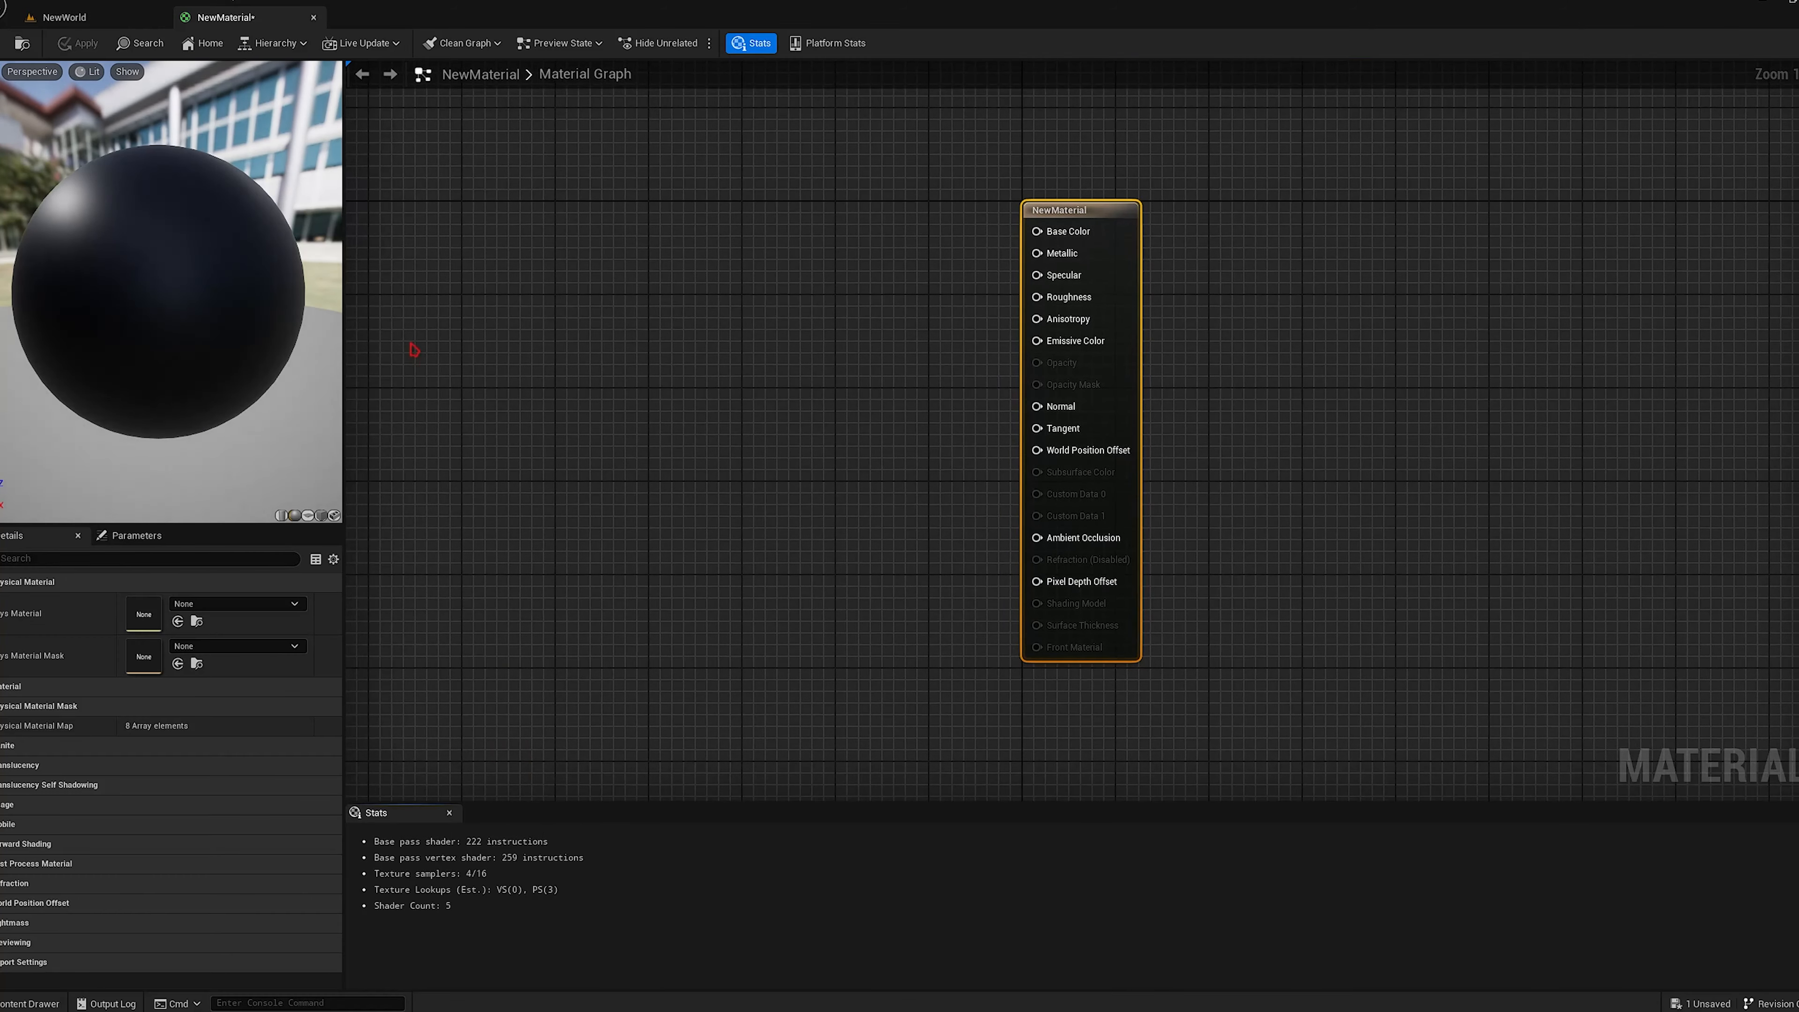
{"action": "right_click_drag", "start_coordinate": [571, 394], "coordinate": [776, 420]}
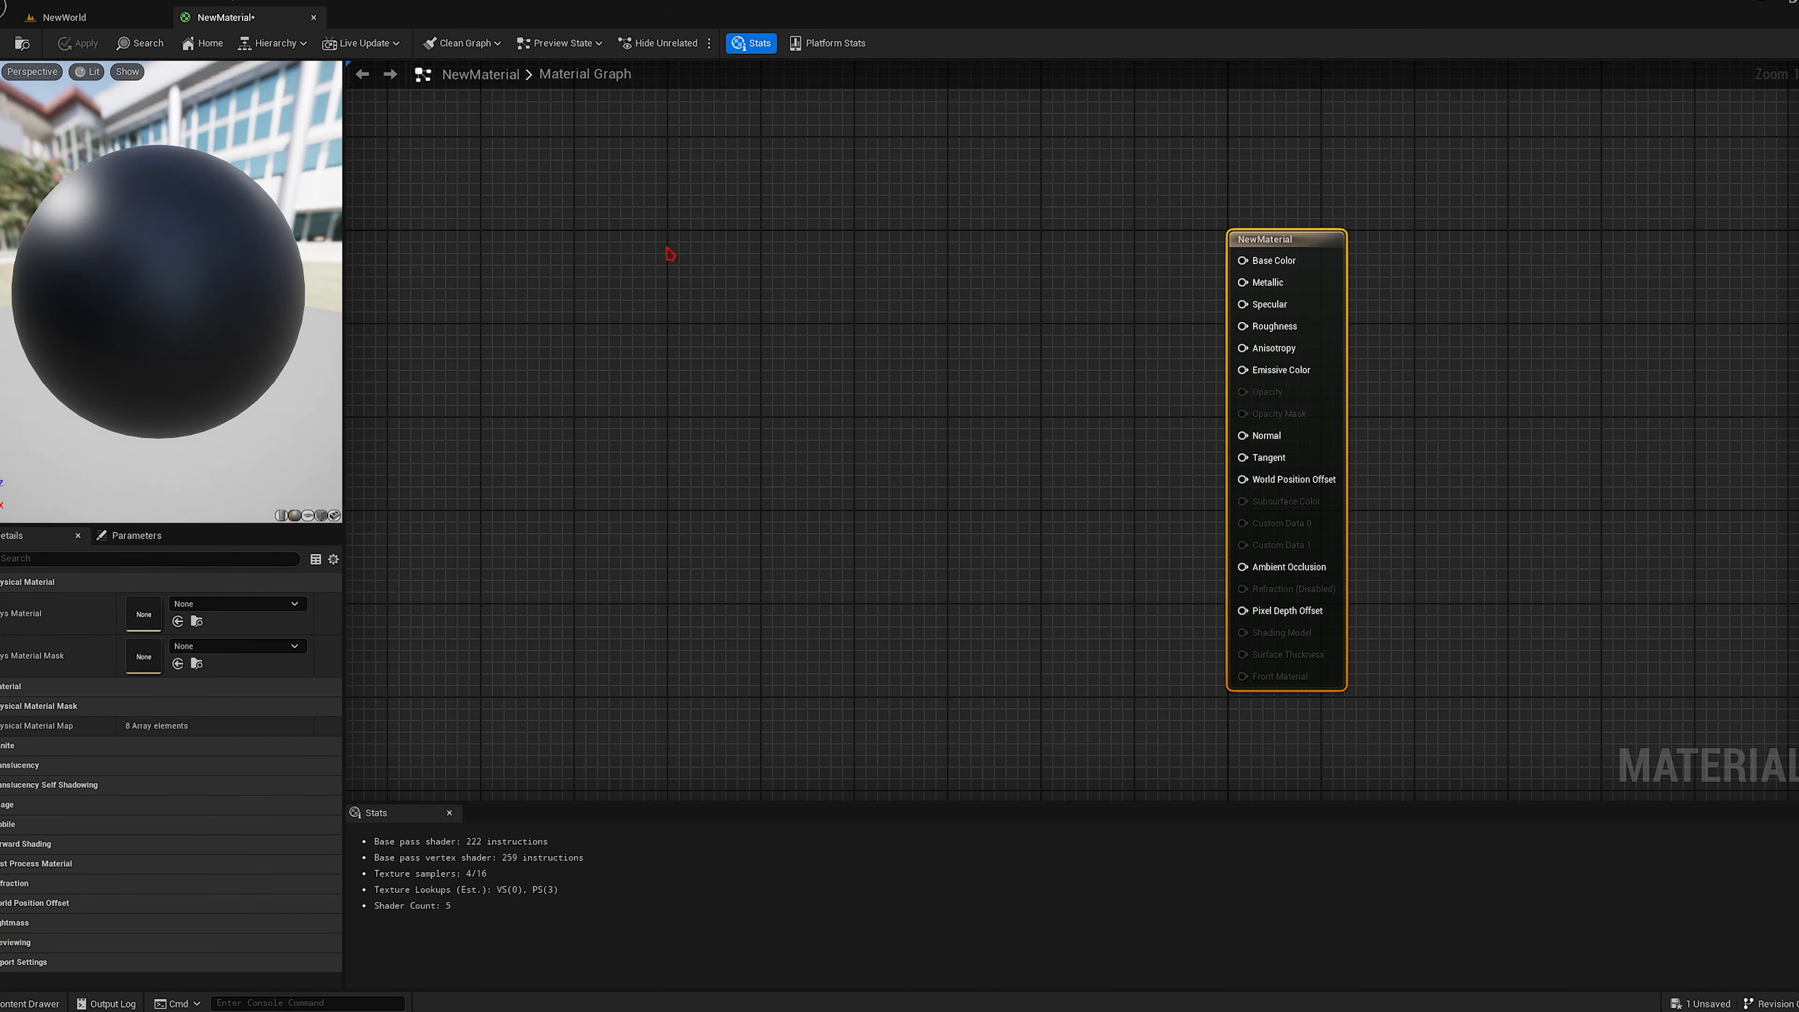
Add three four-component constant vector nodes to the material graph and stack them in a column.
{"action": "left_click", "coordinate": [689, 264]}
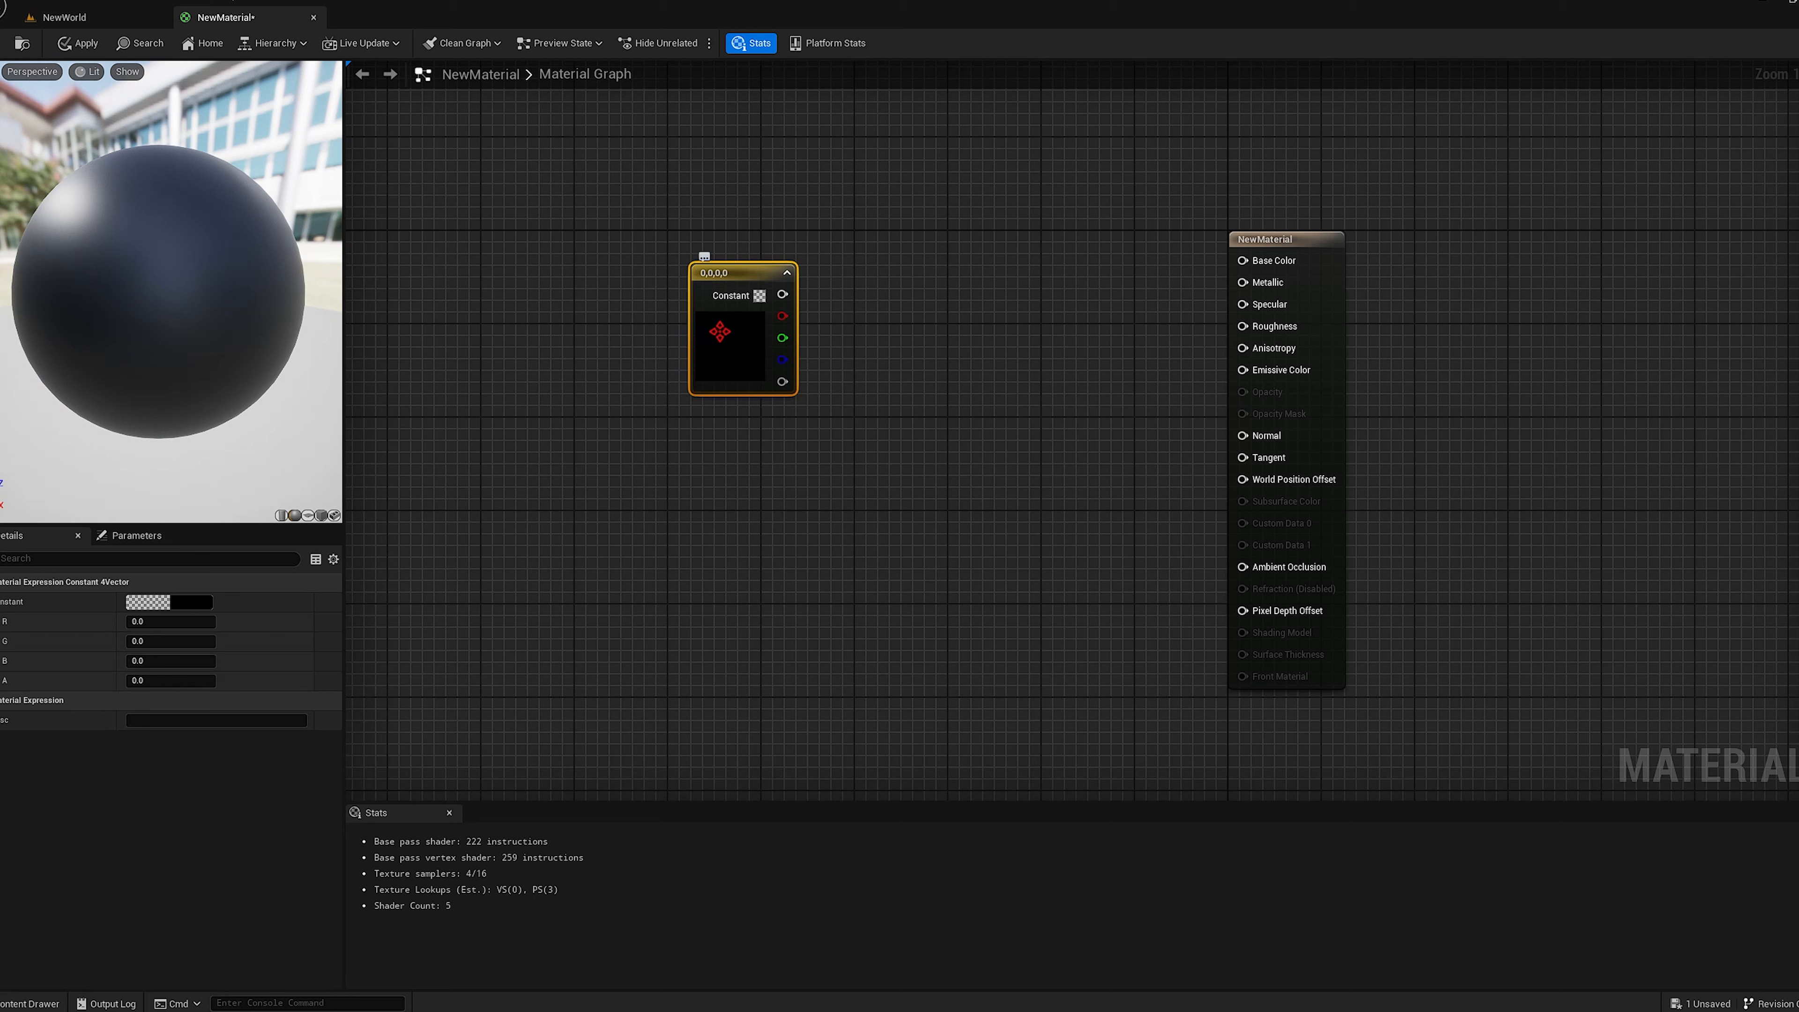
{"action": "key", "text": "ctrl+d"}
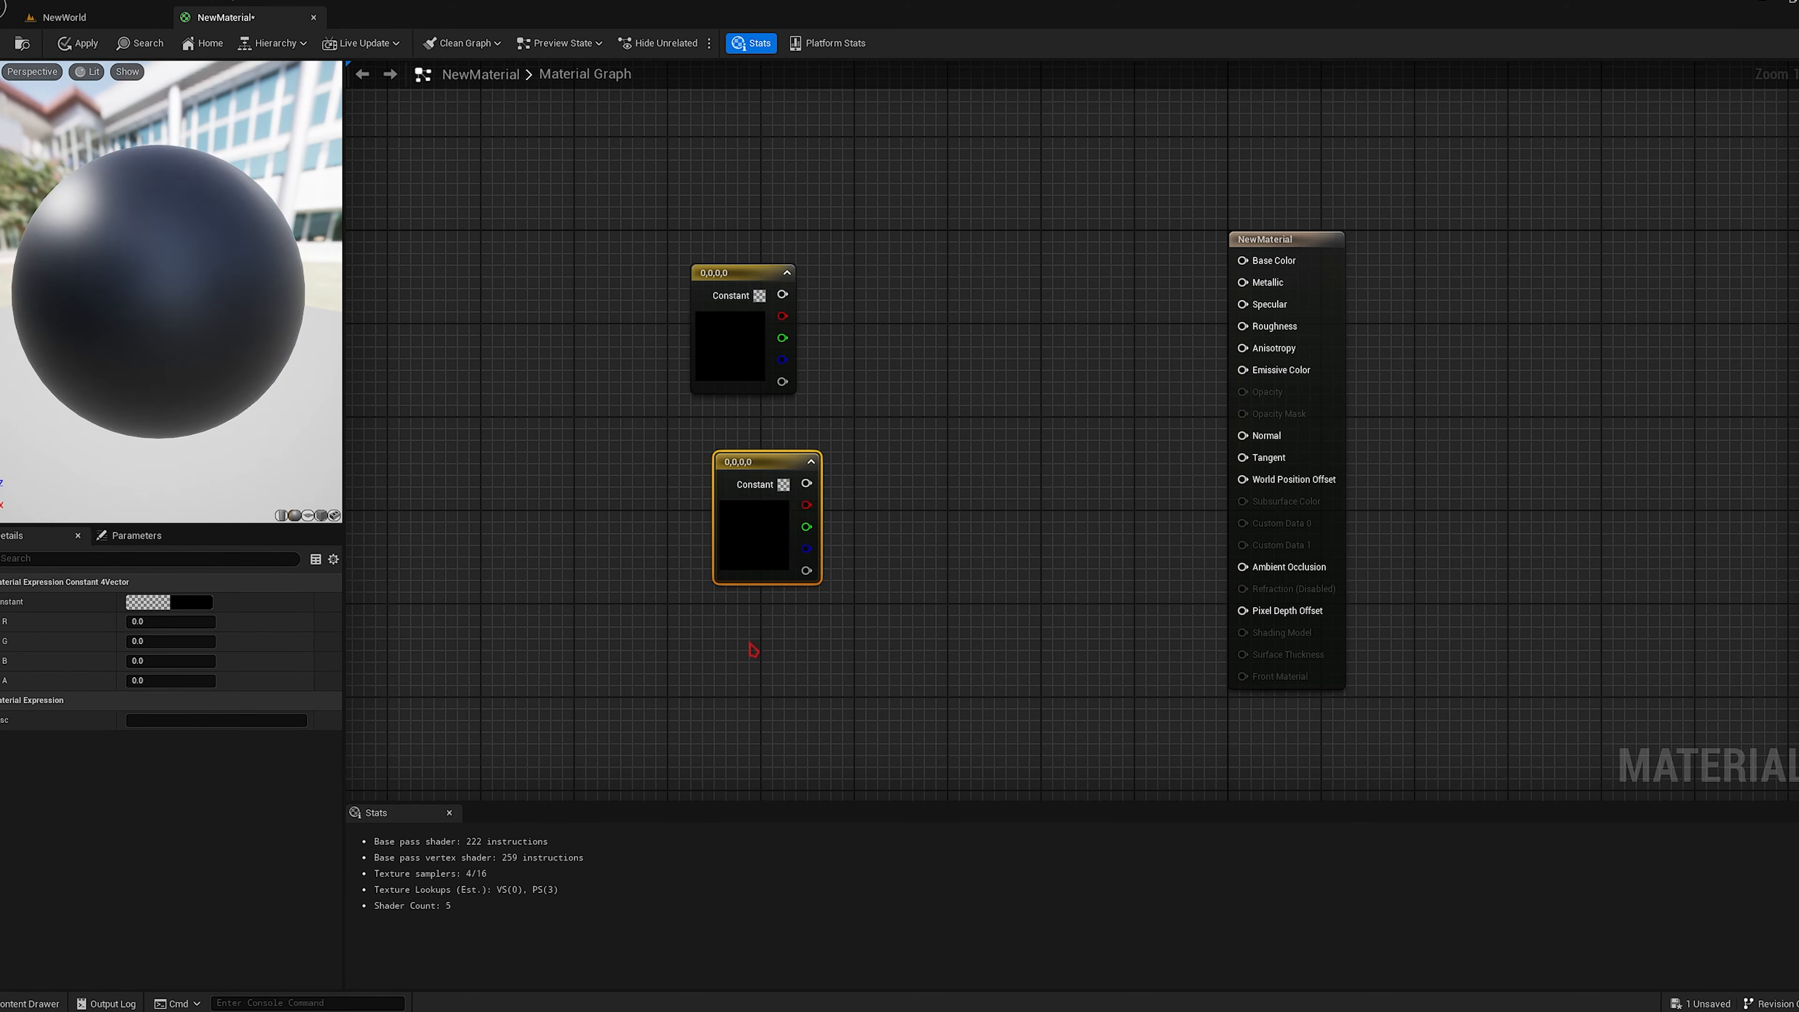
{"action": "key", "text": "ctrl+d"}
{"action": "left_click_drag", "start_coordinate": [751, 460], "coordinate": [733, 421]}
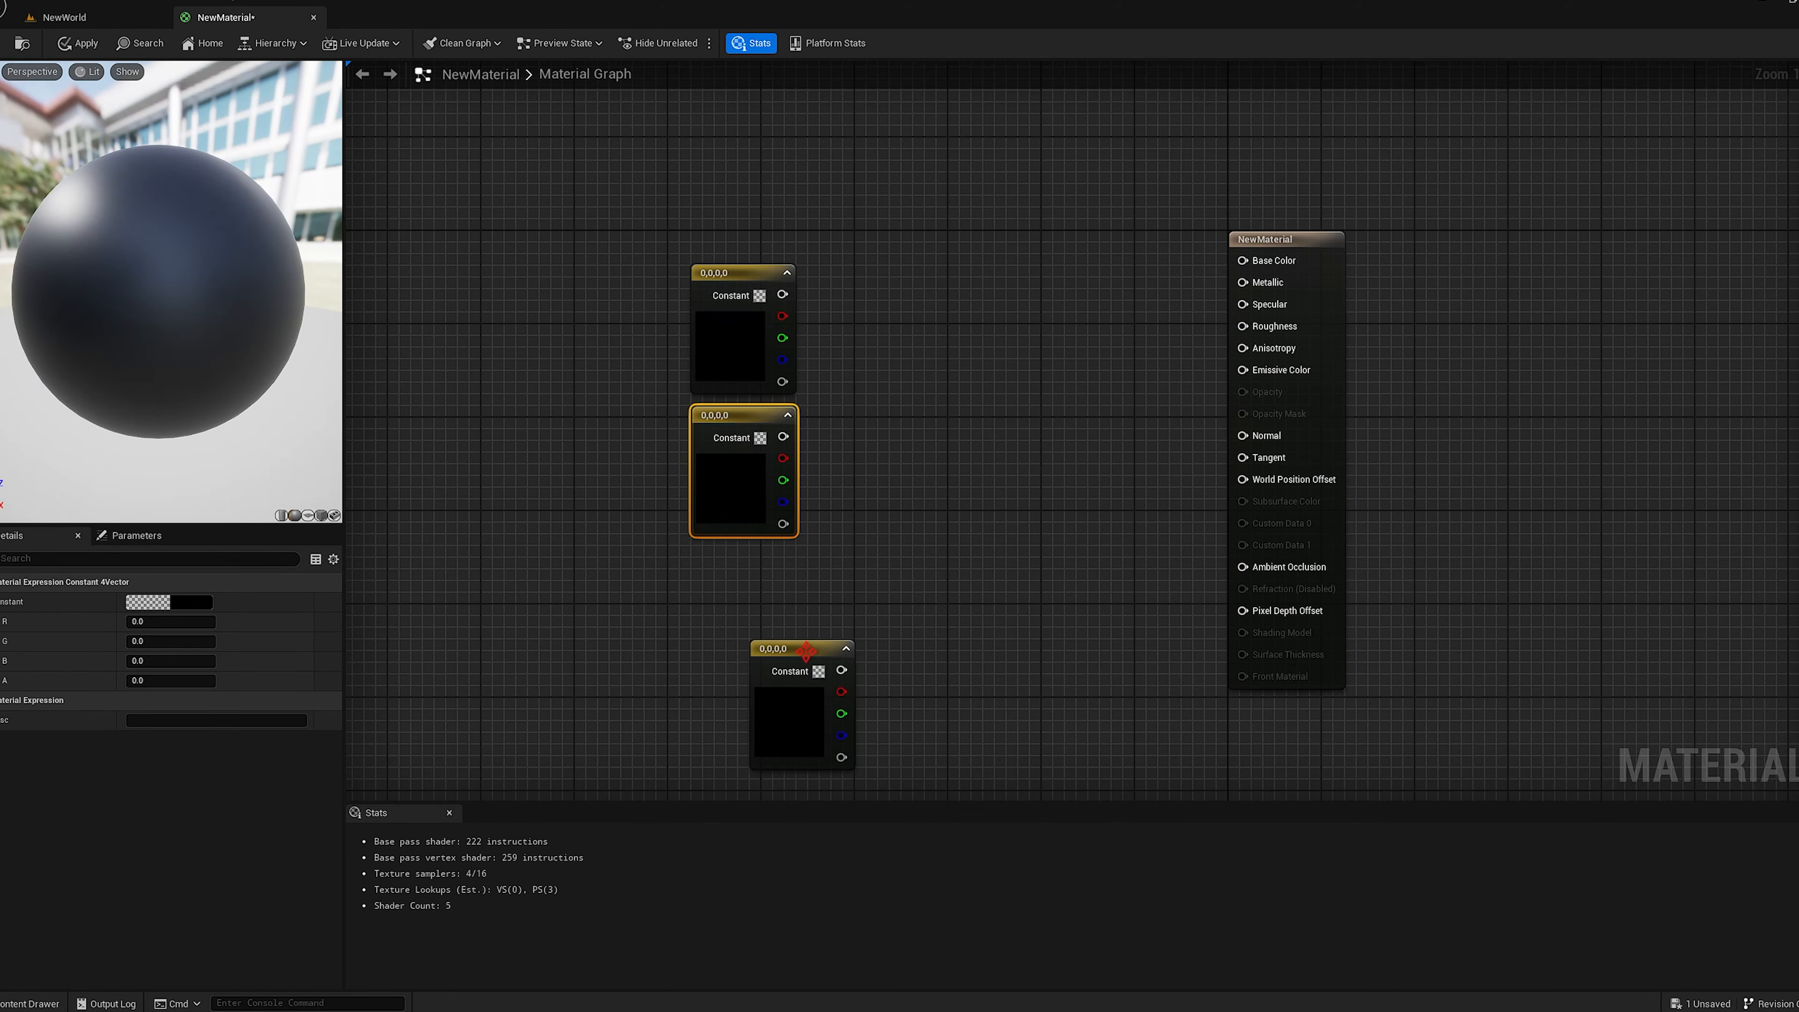
{"action": "left_click_drag", "start_coordinate": [805, 651], "coordinate": [749, 564]}
{"action": "right_click_drag", "start_coordinate": [883, 500], "coordinate": [819, 433]}
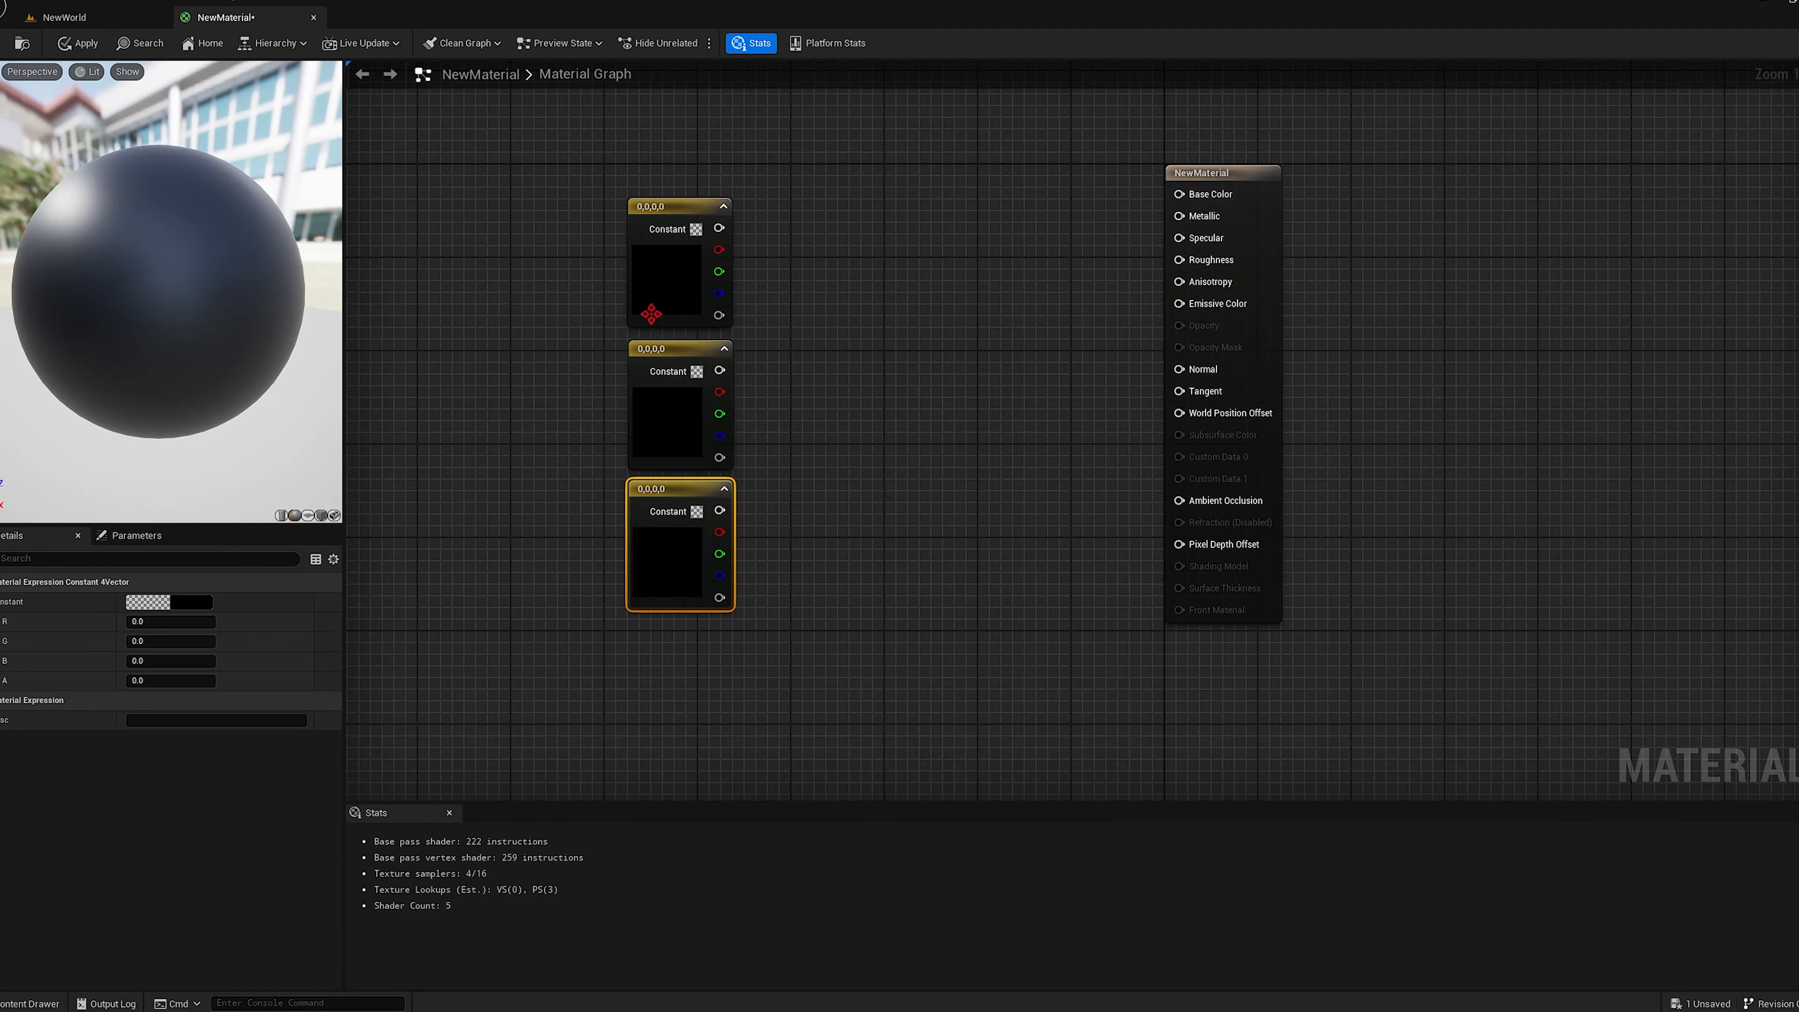
Color the three constants from the upper one down green (0, 0.35, 0.036), teal (0.0021, 0.32, 0.4) and orange (0.88, 0.33, 0).
{"action": "left_click", "coordinate": [658, 270]}
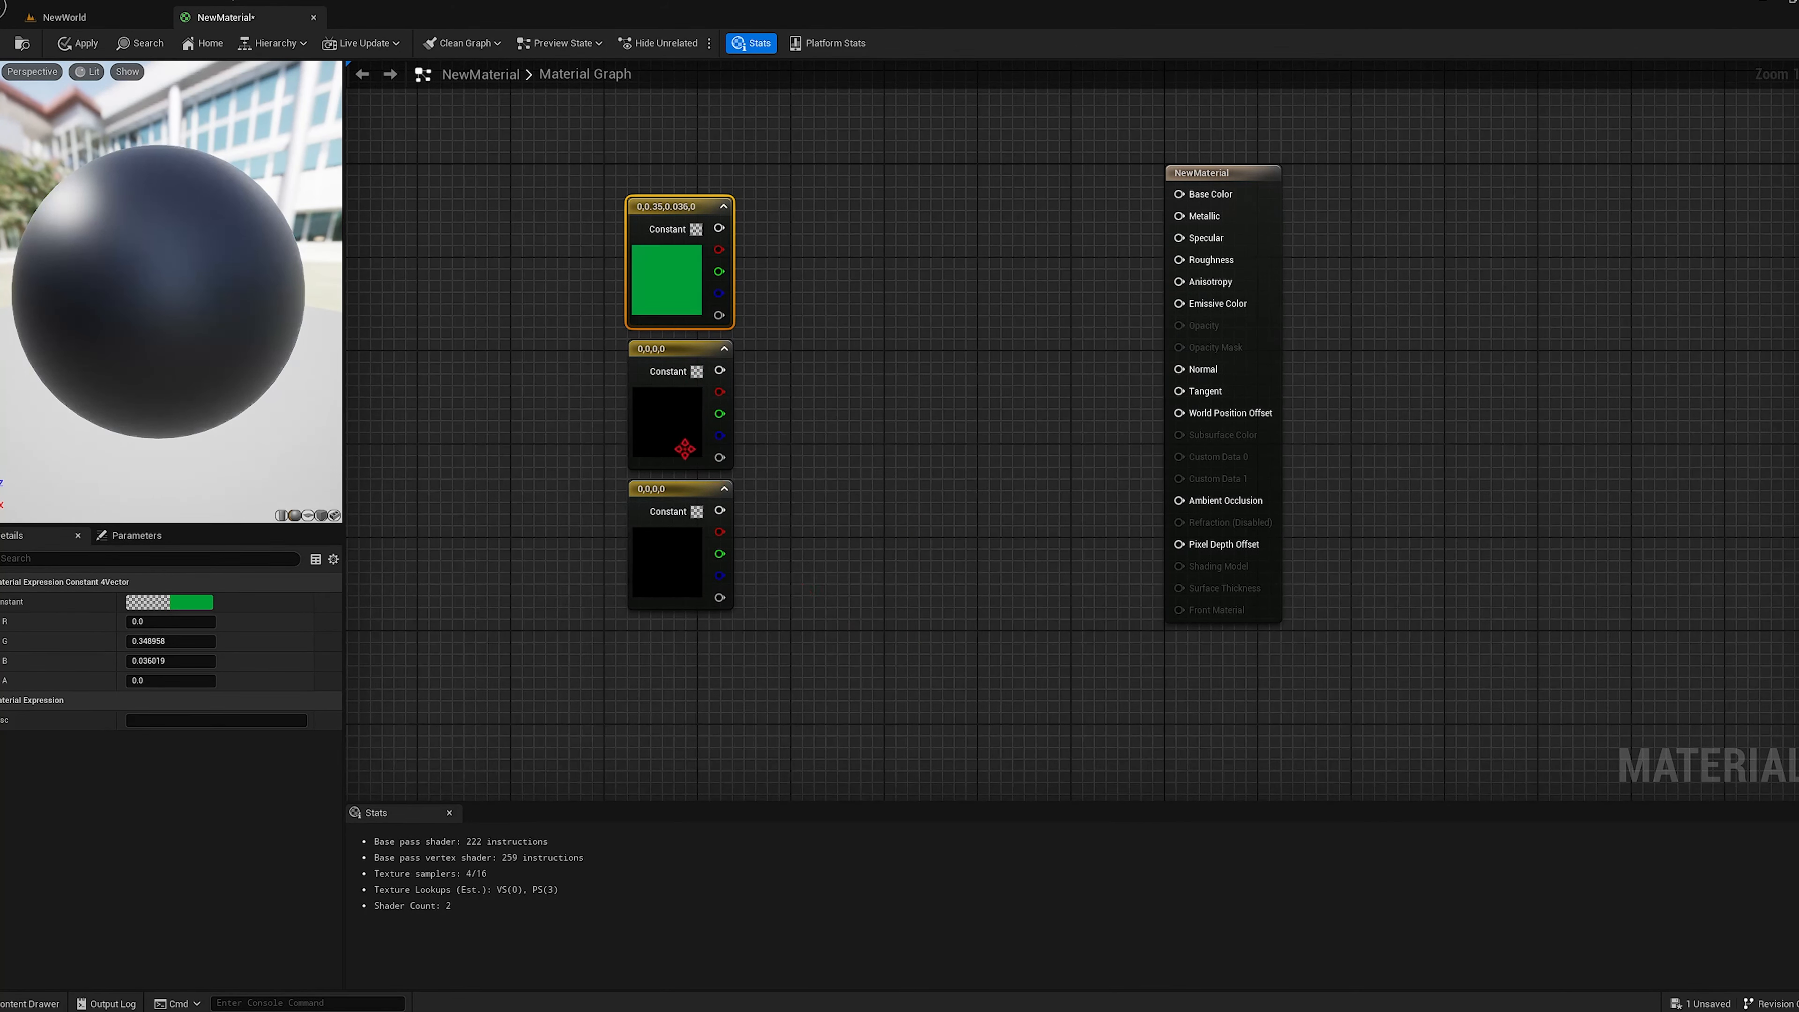
{"action": "left_click", "coordinate": [663, 415]}
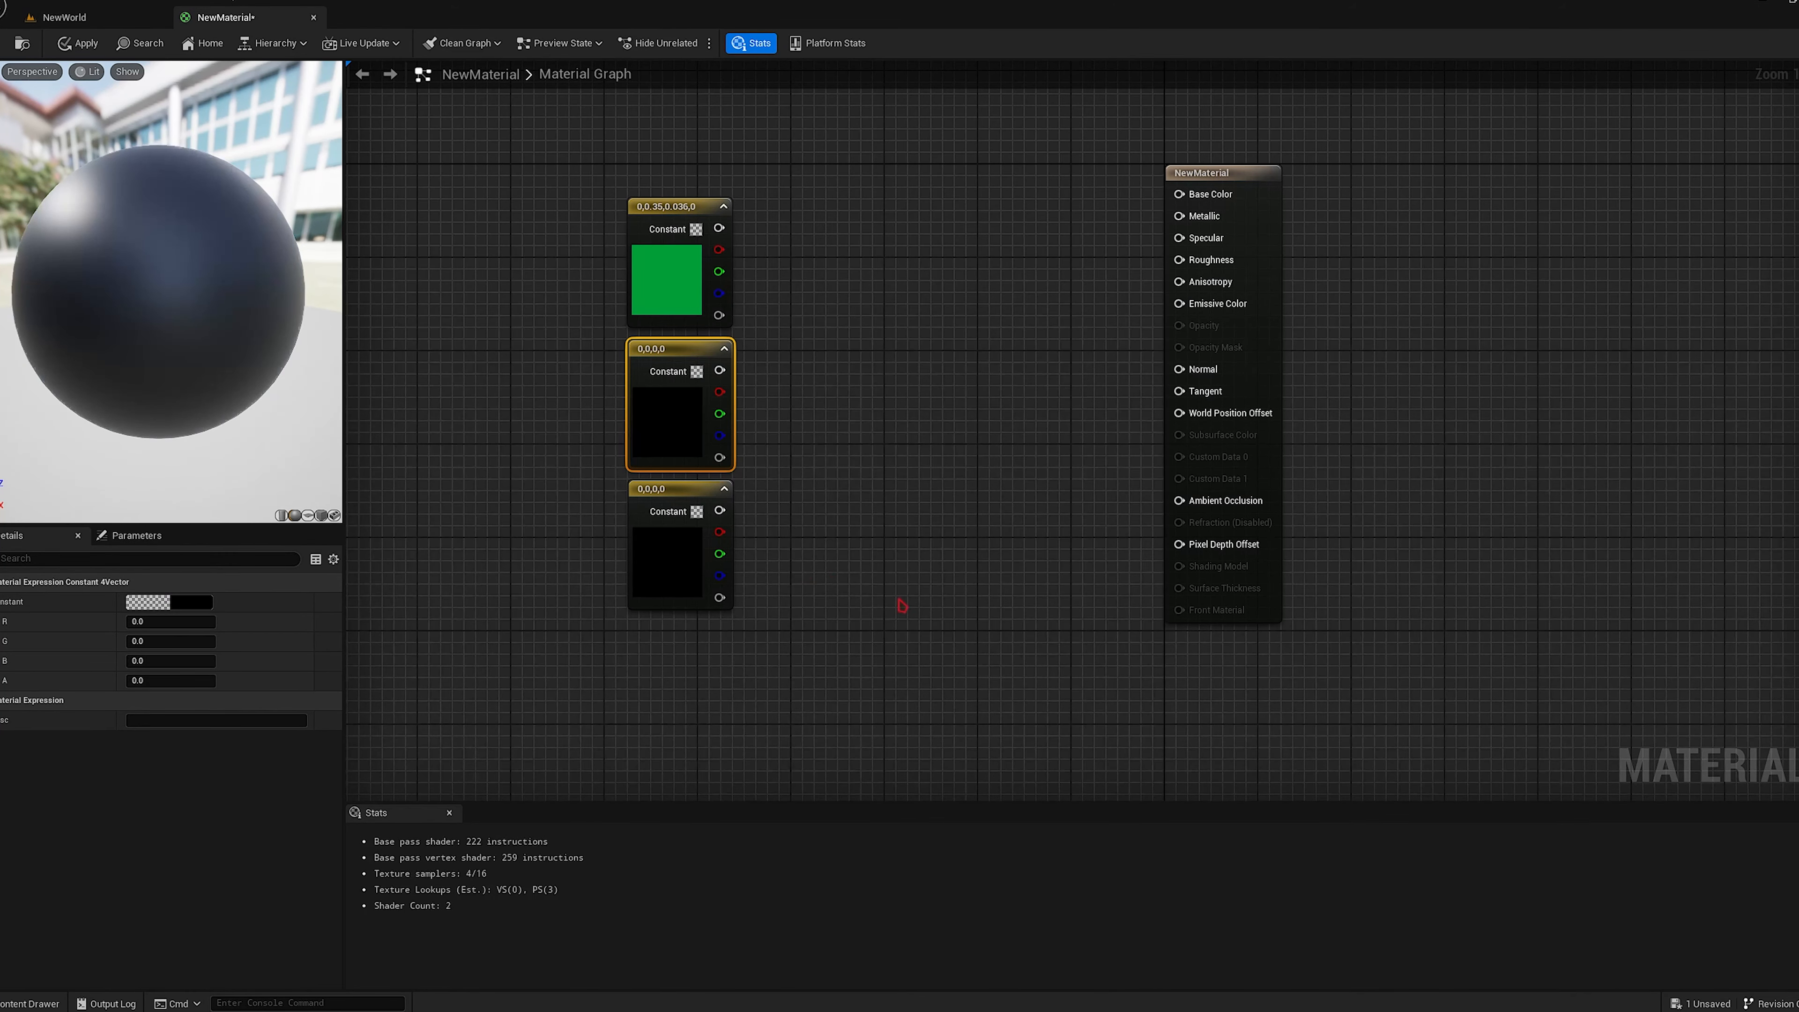
{"action": "left_click_drag", "start_coordinate": [871, 587], "coordinate": [875, 555]}
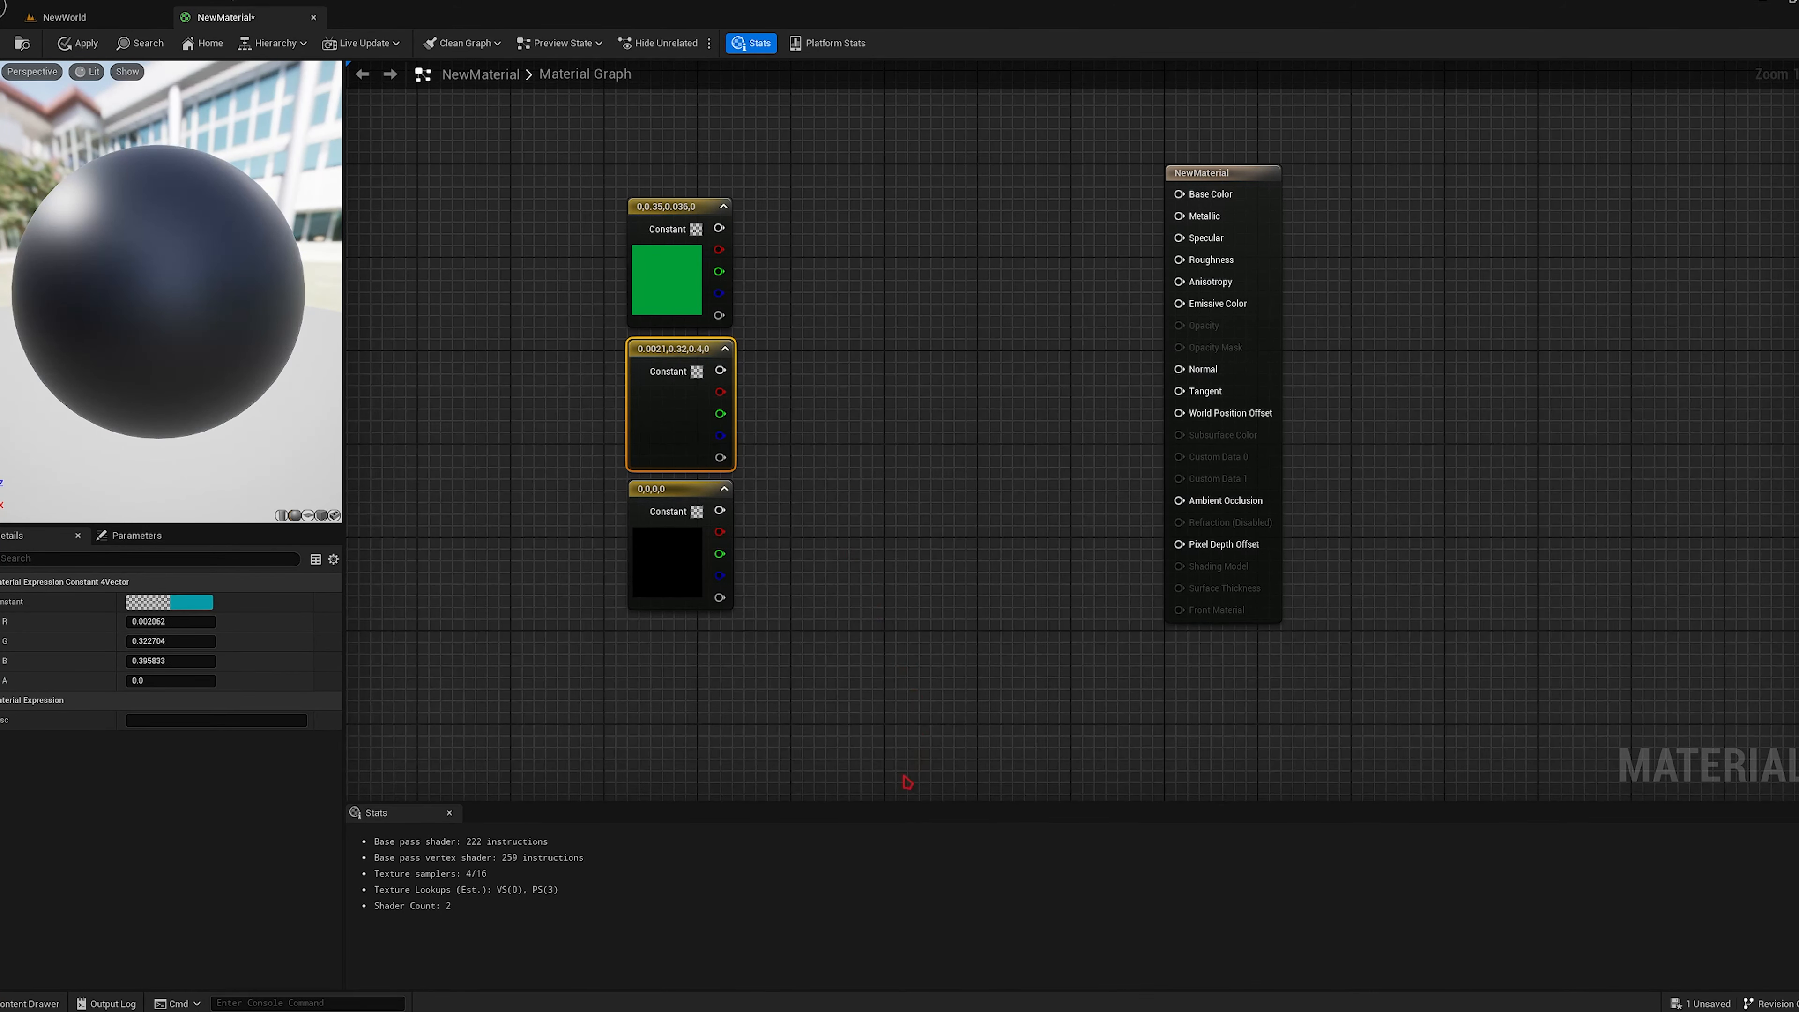
{"action": "left_click", "coordinate": [661, 572]}
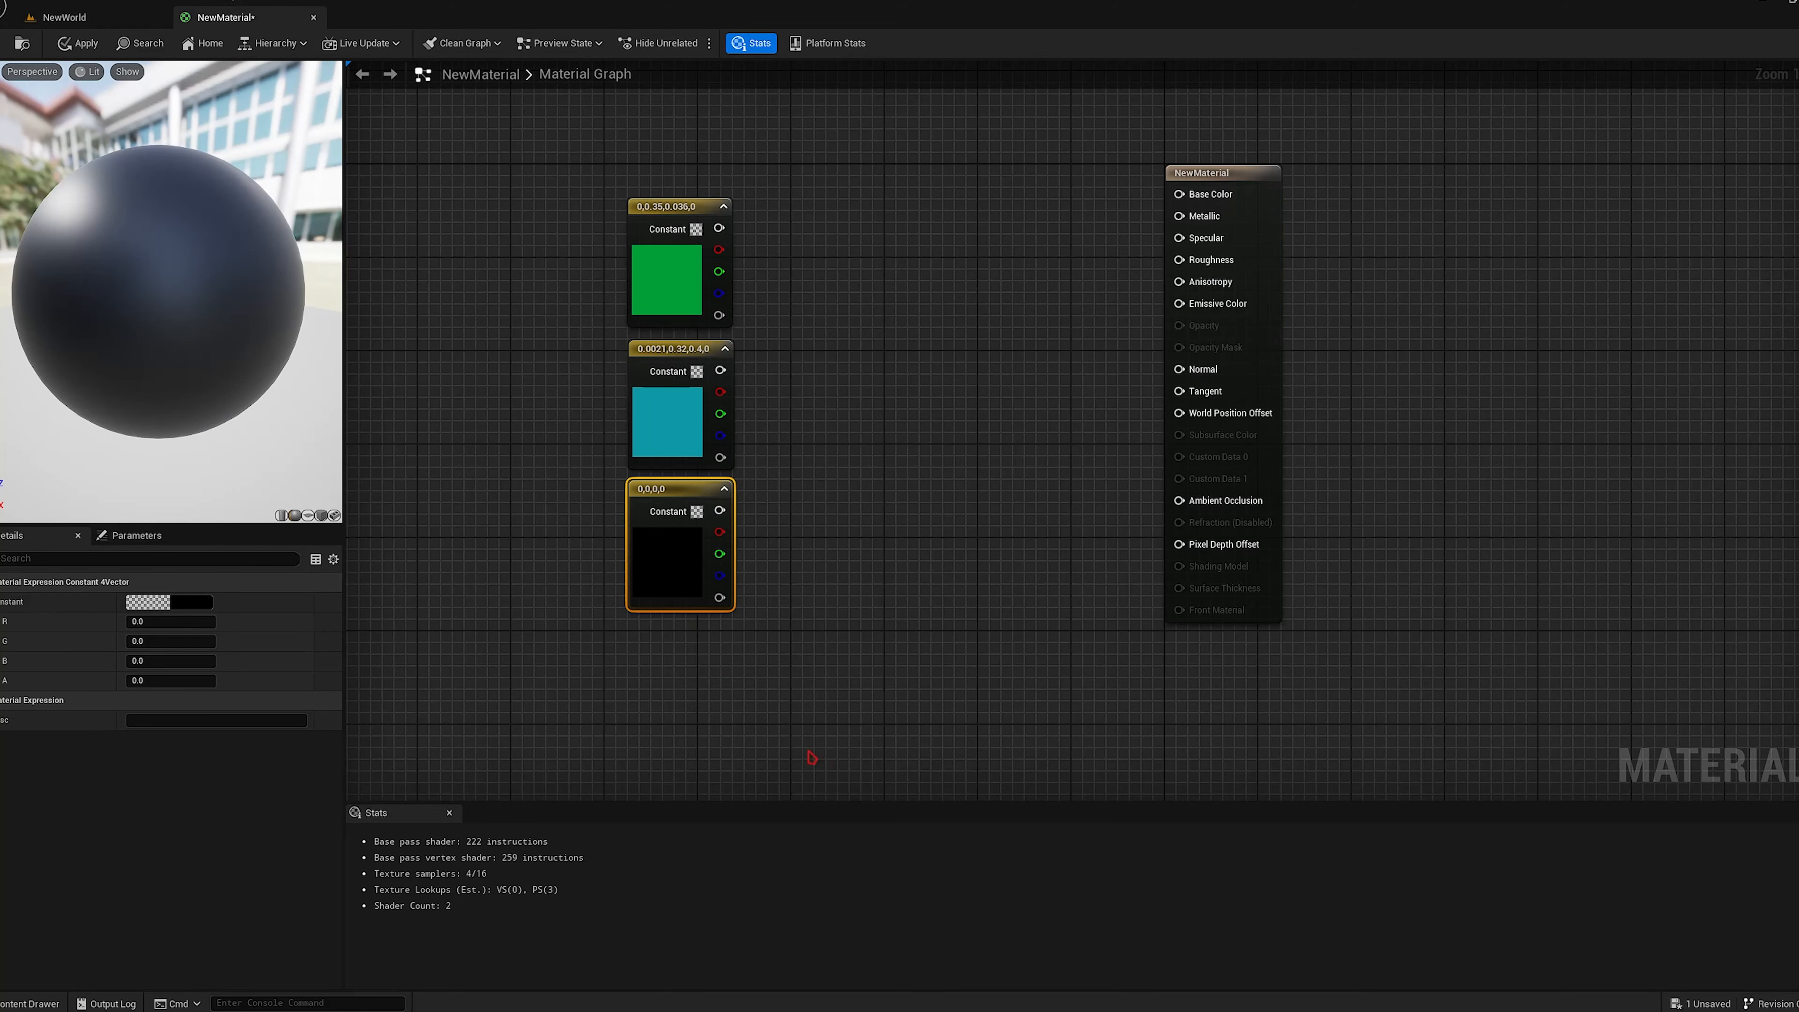
{"action": "left_click_drag", "start_coordinate": [878, 650], "coordinate": [860, 629]}
{"action": "left_click", "coordinate": [881, 825]}
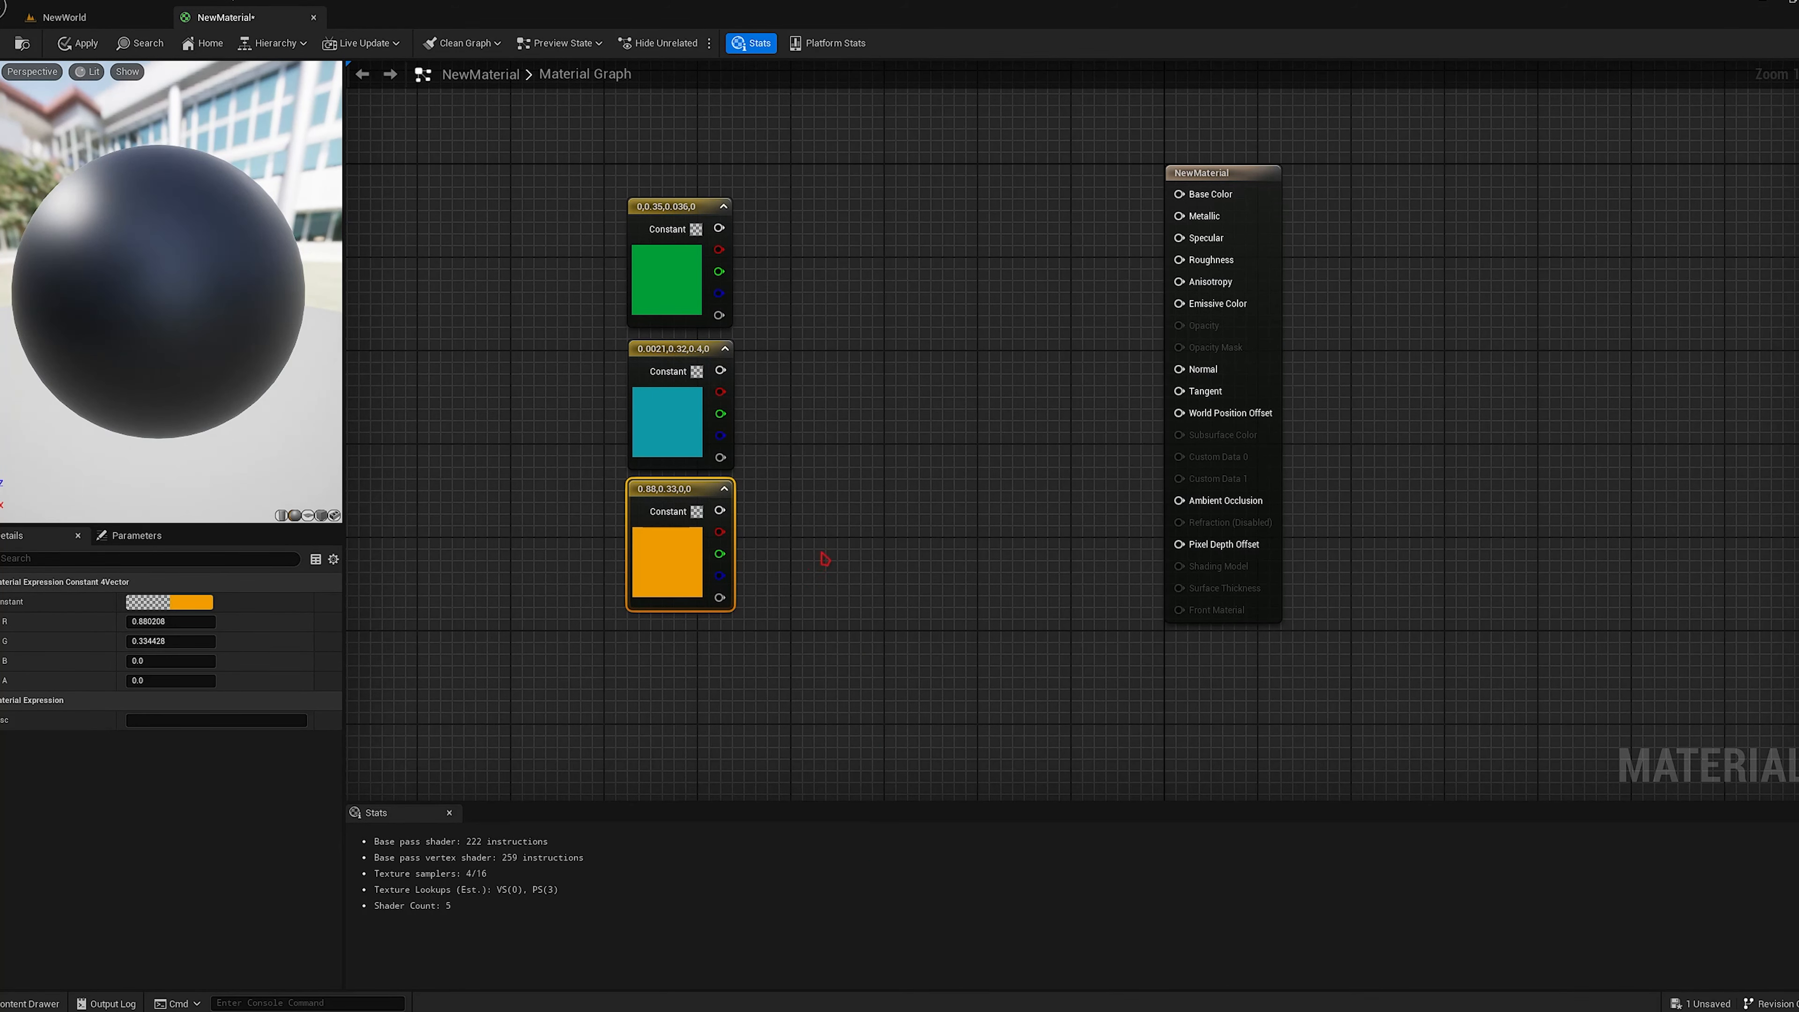
Add a Landscape Layer Blend node between the constants and the material output, and give it three layers.
{"action": "right_click_drag", "start_coordinate": [821, 553], "coordinate": [833, 598]}
{"action": "left_click", "coordinate": [836, 590]}
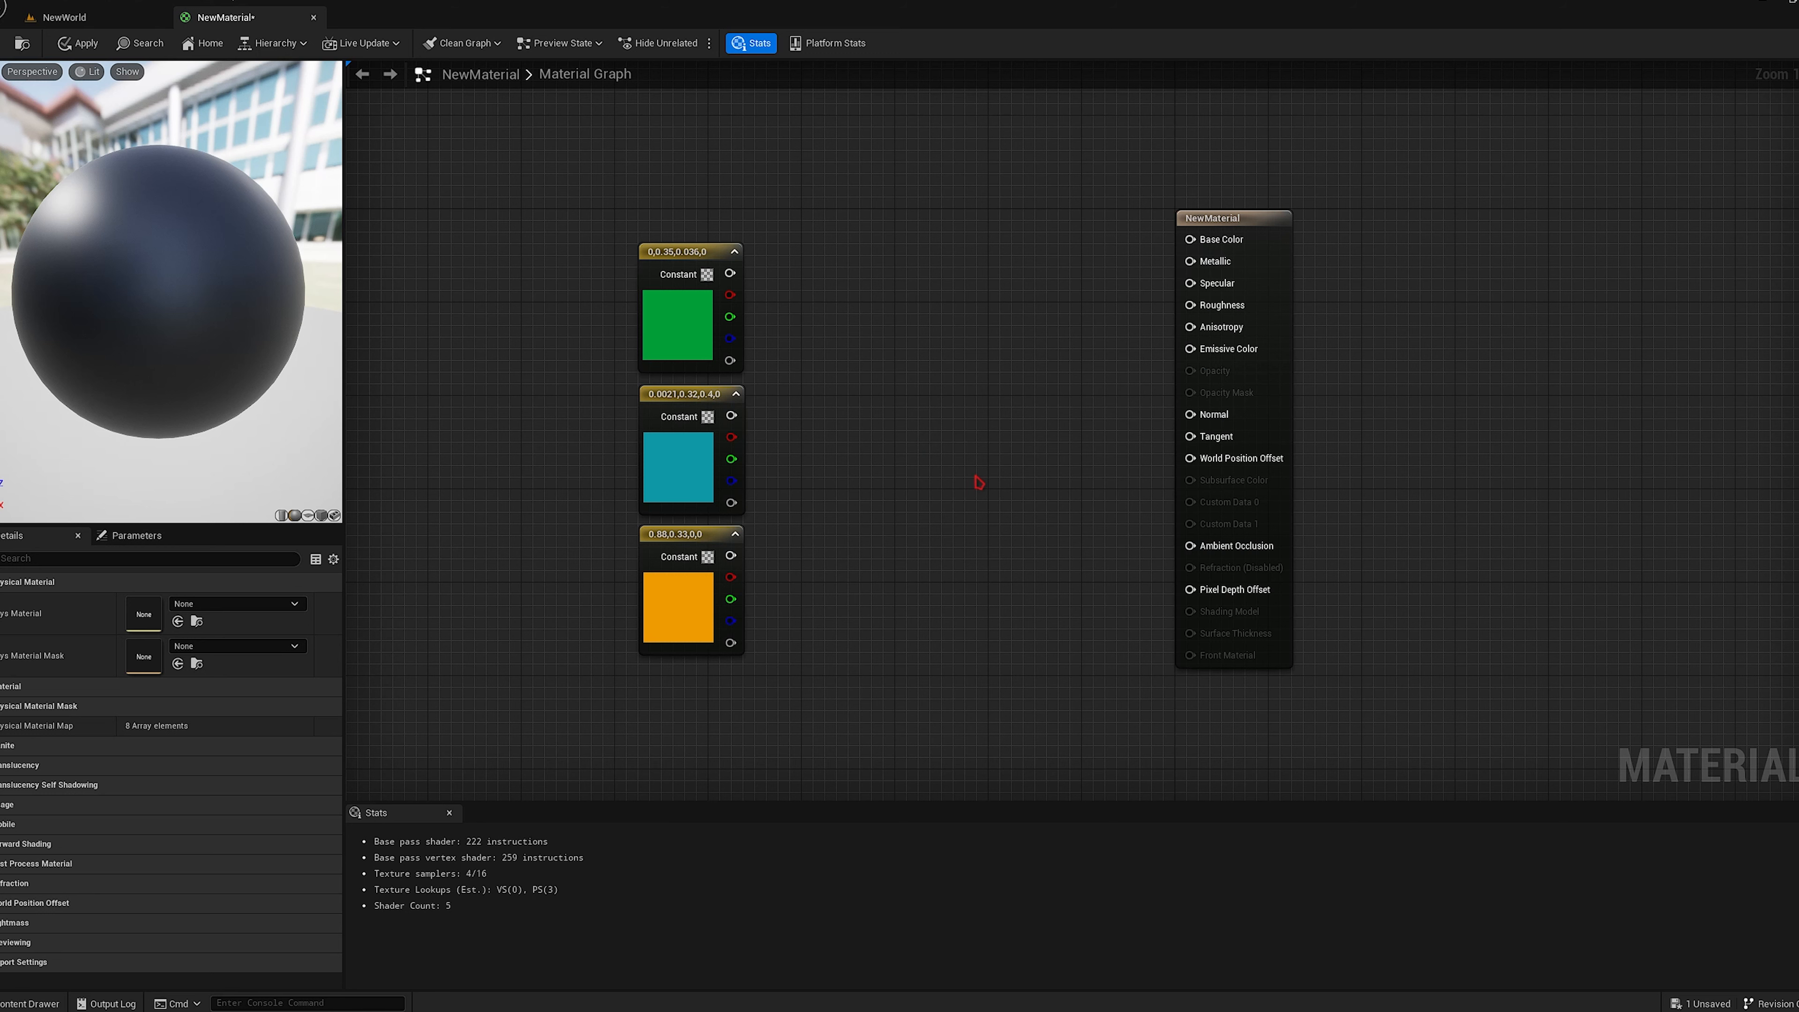
{"action": "left_click_drag", "start_coordinate": [957, 465], "coordinate": [915, 451]}
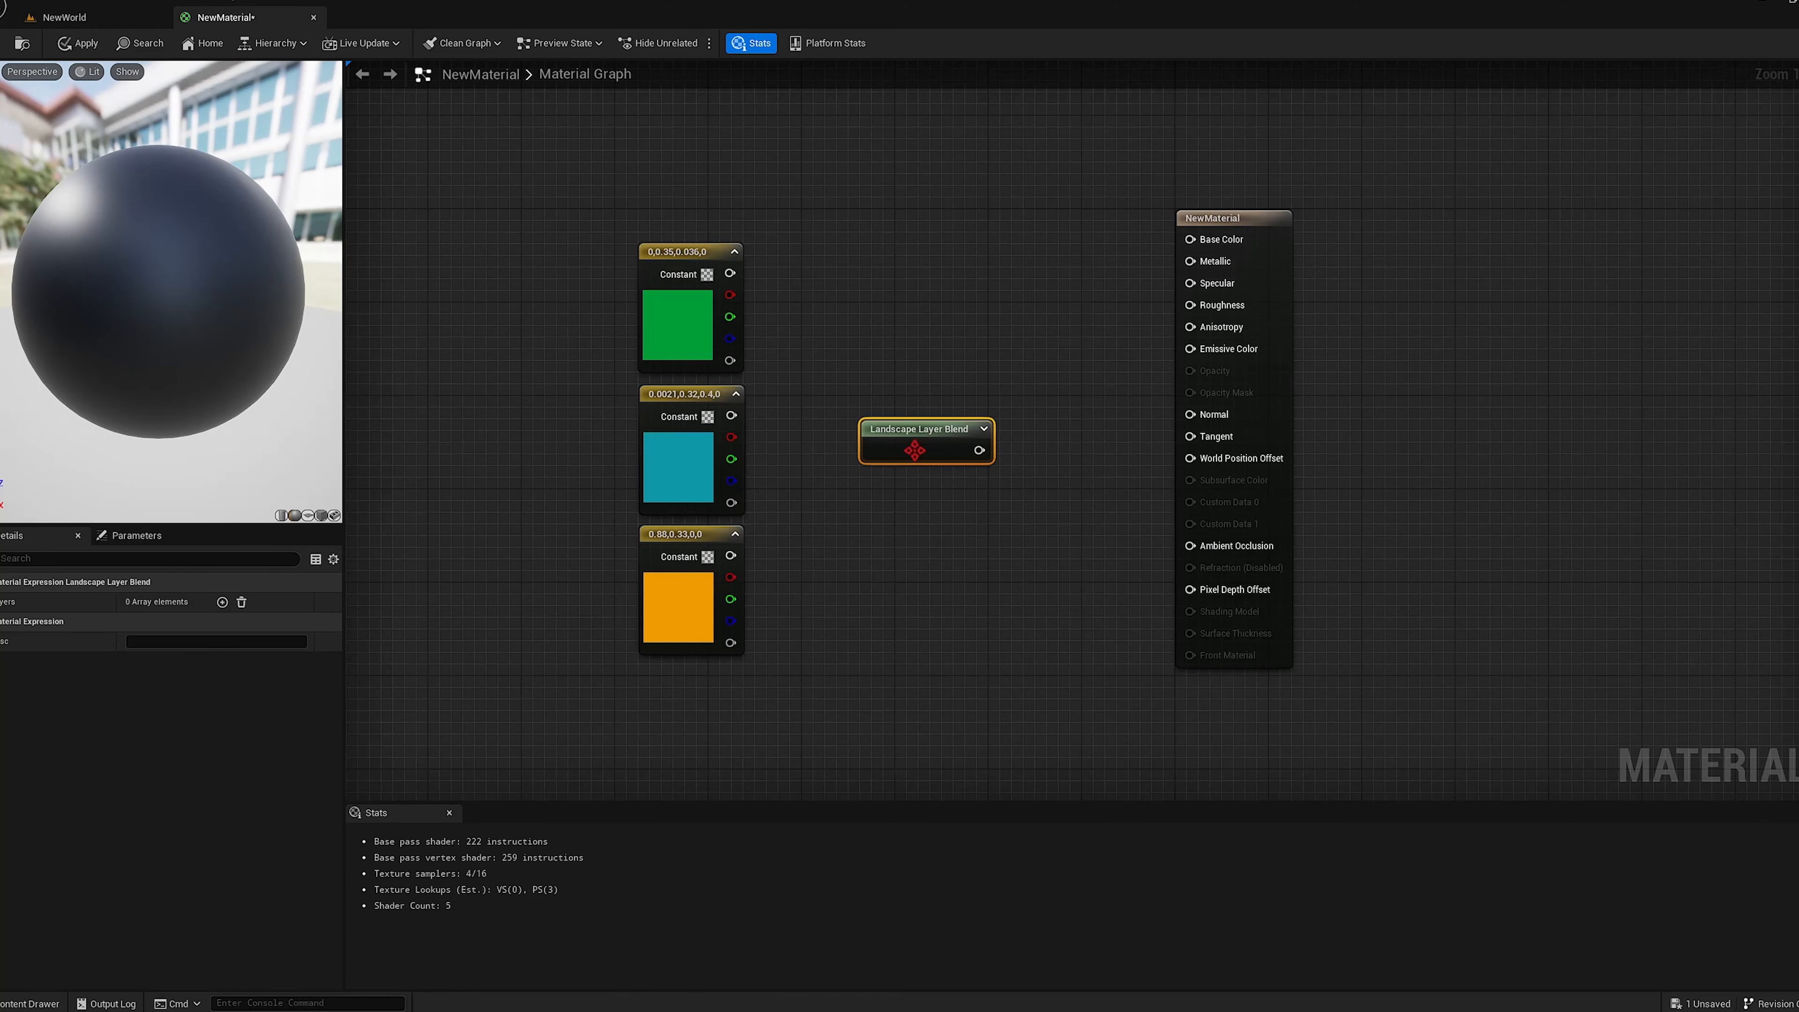
{"action": "left_click", "coordinate": [223, 603]}
{"action": "left_click", "coordinate": [223, 603]}
{"action": "left_click", "coordinate": [223, 603]}
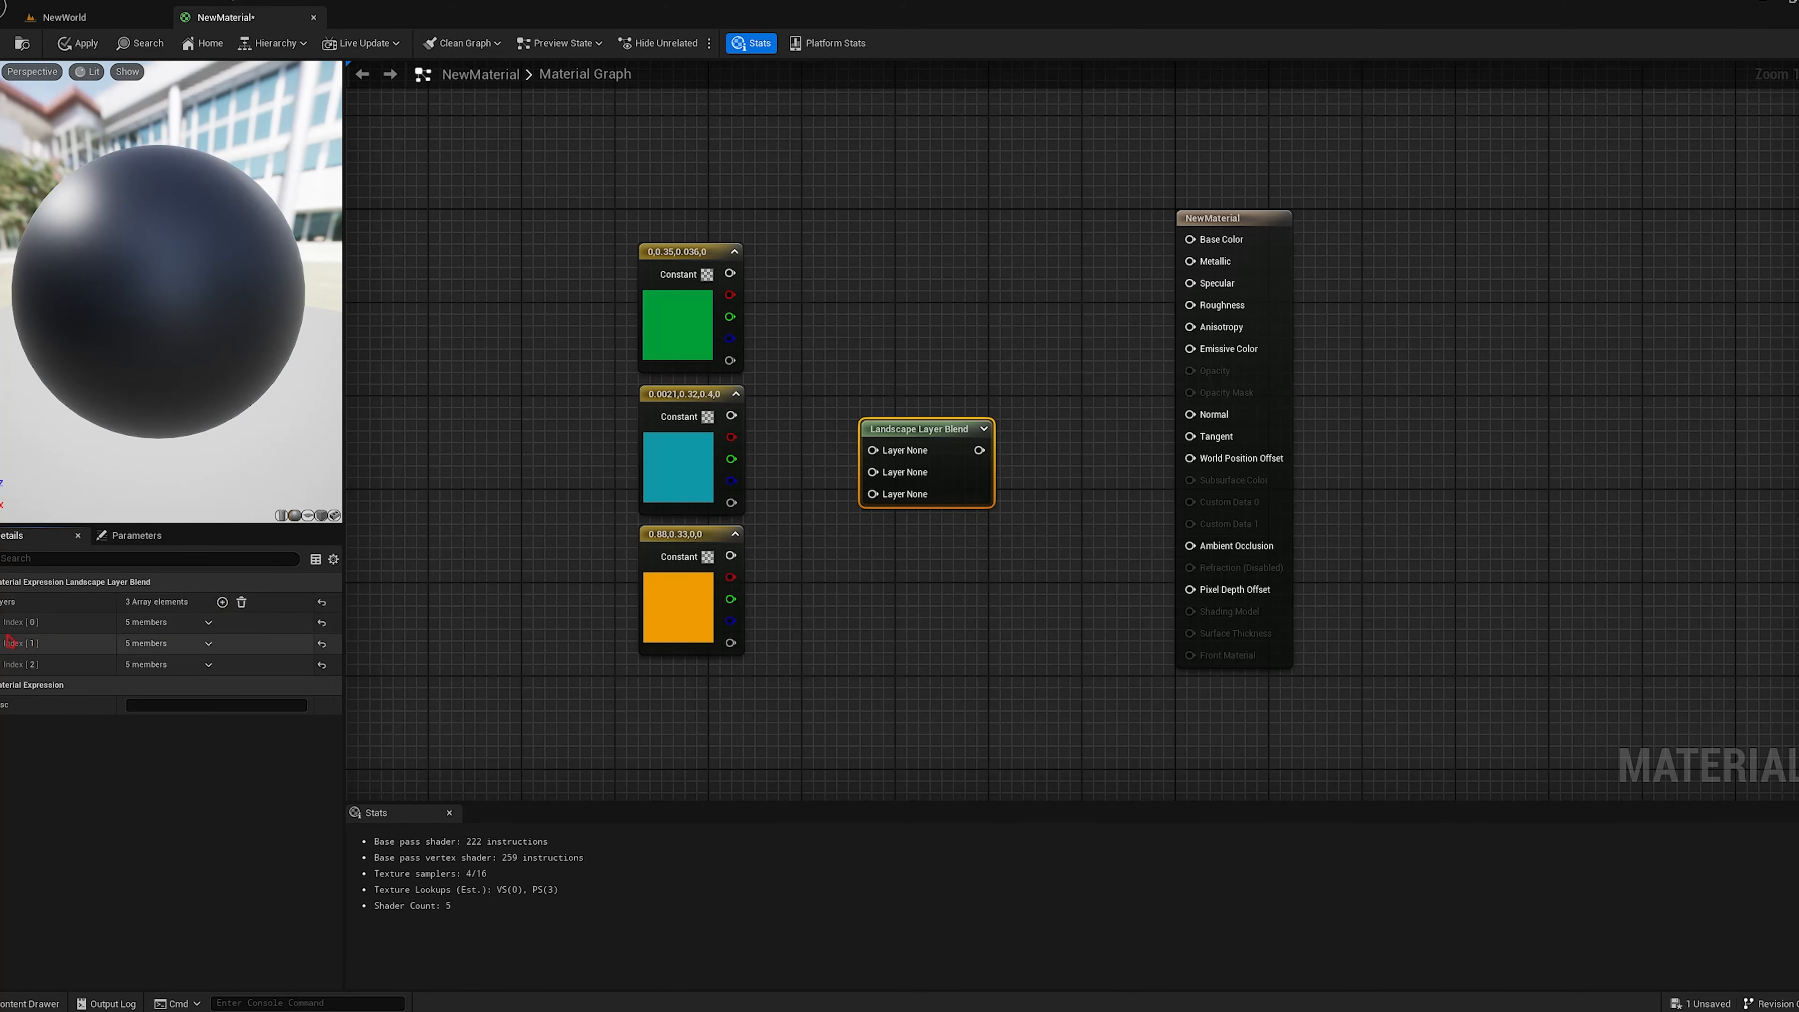
Name the three layers of the Landscape Layer Blend node Grass, Water and Dirt.
{"action": "left_click", "coordinate": [3, 622]}
{"action": "left_click", "coordinate": [6, 743]}
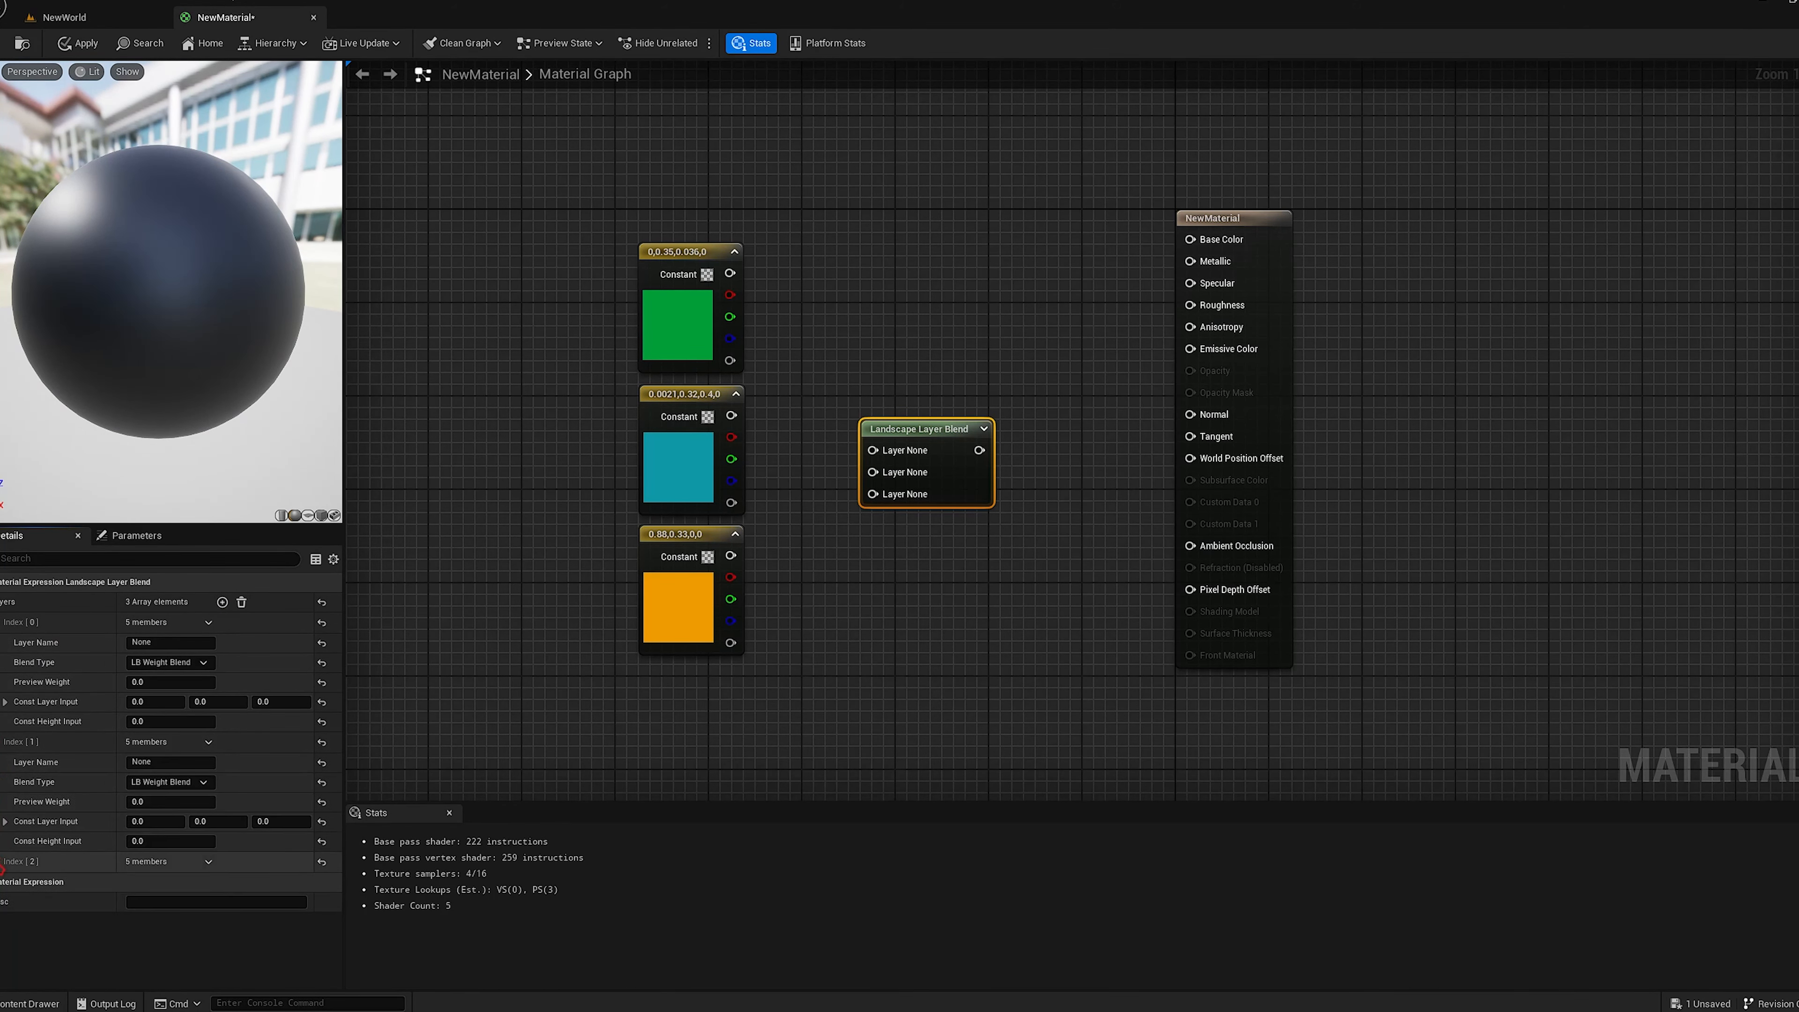
{"action": "left_click", "coordinate": [5, 862]}
{"action": "left_click", "coordinate": [170, 642]}
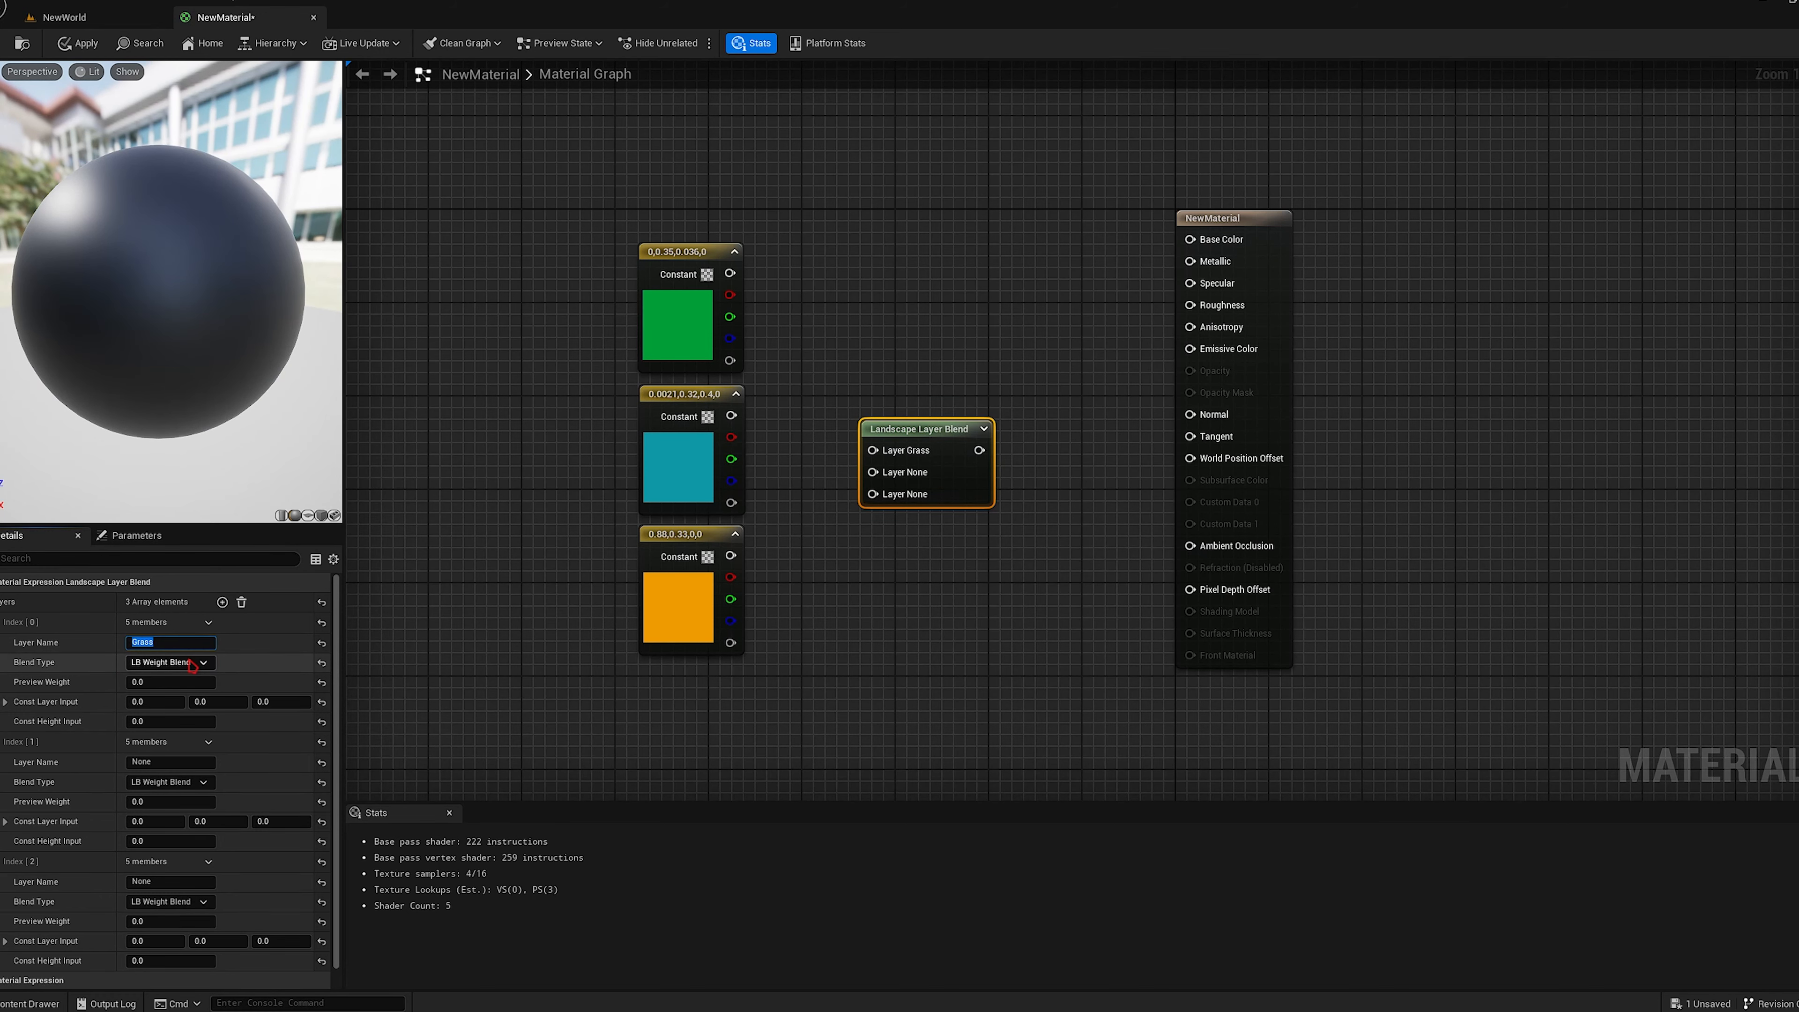
{"action": "left_click", "coordinate": [153, 762]}
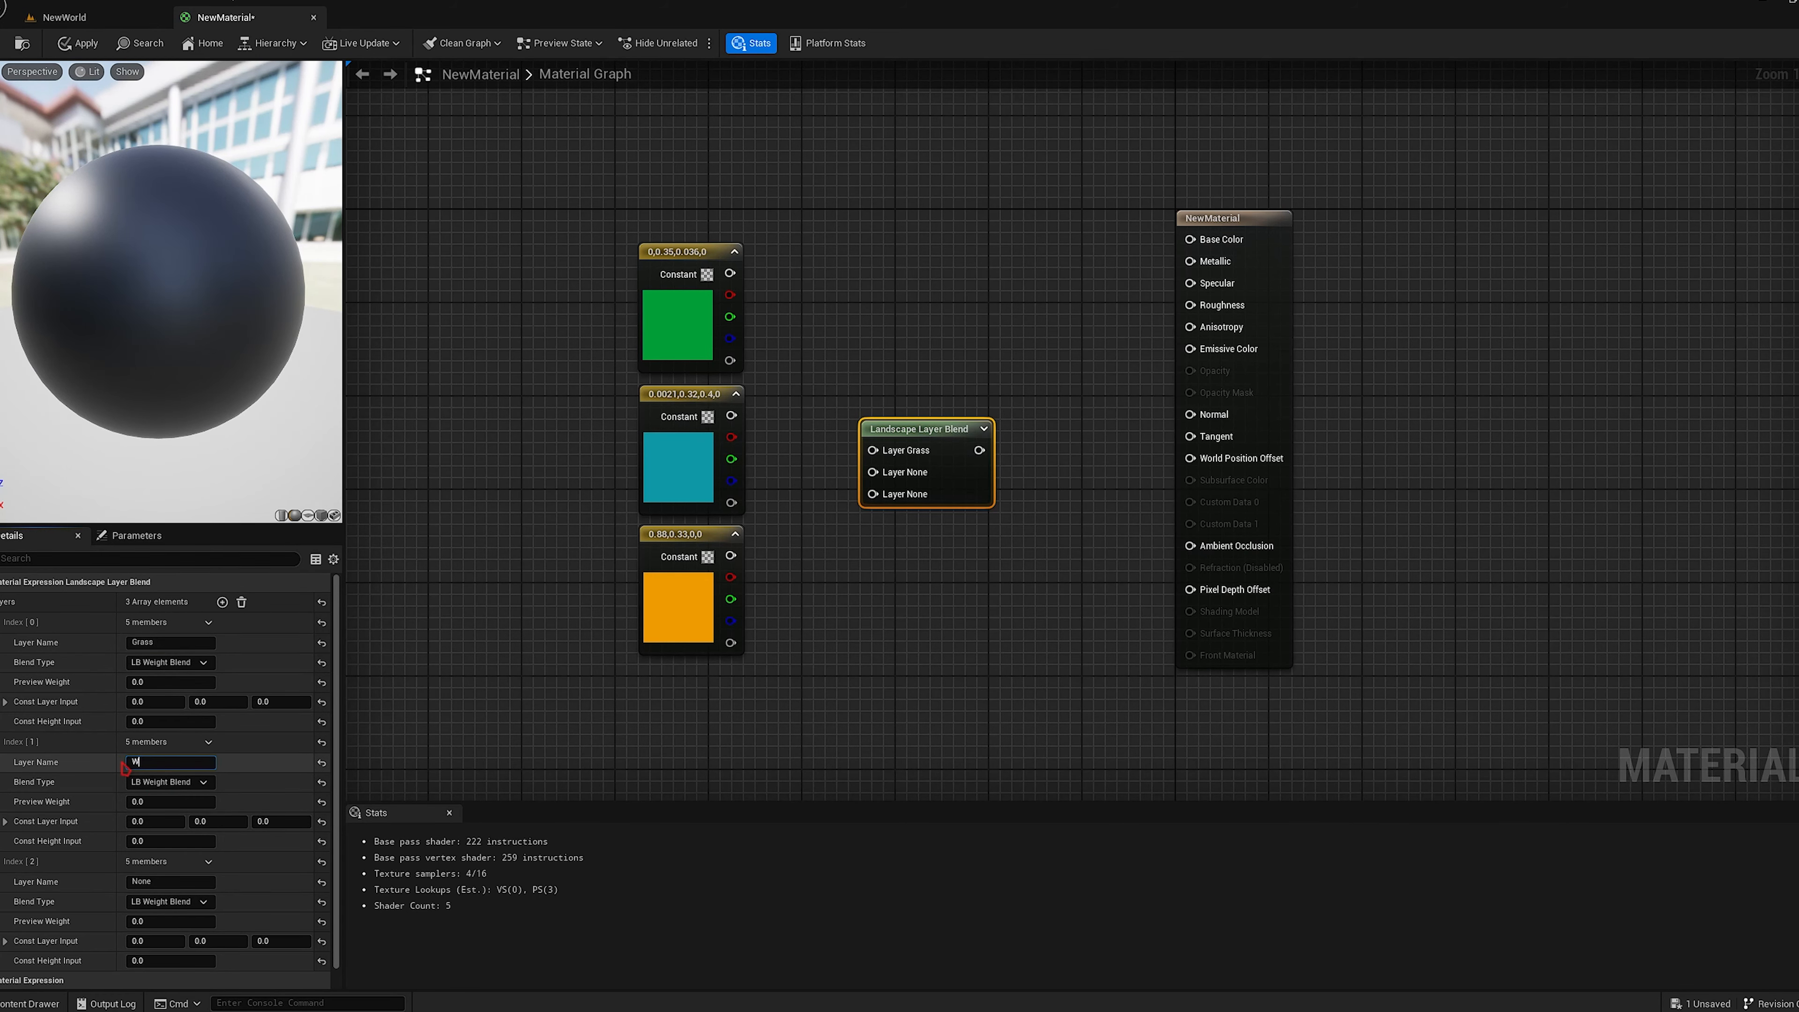
{"action": "key", "text": "Return"}
{"action": "left_click", "coordinate": [156, 886]}
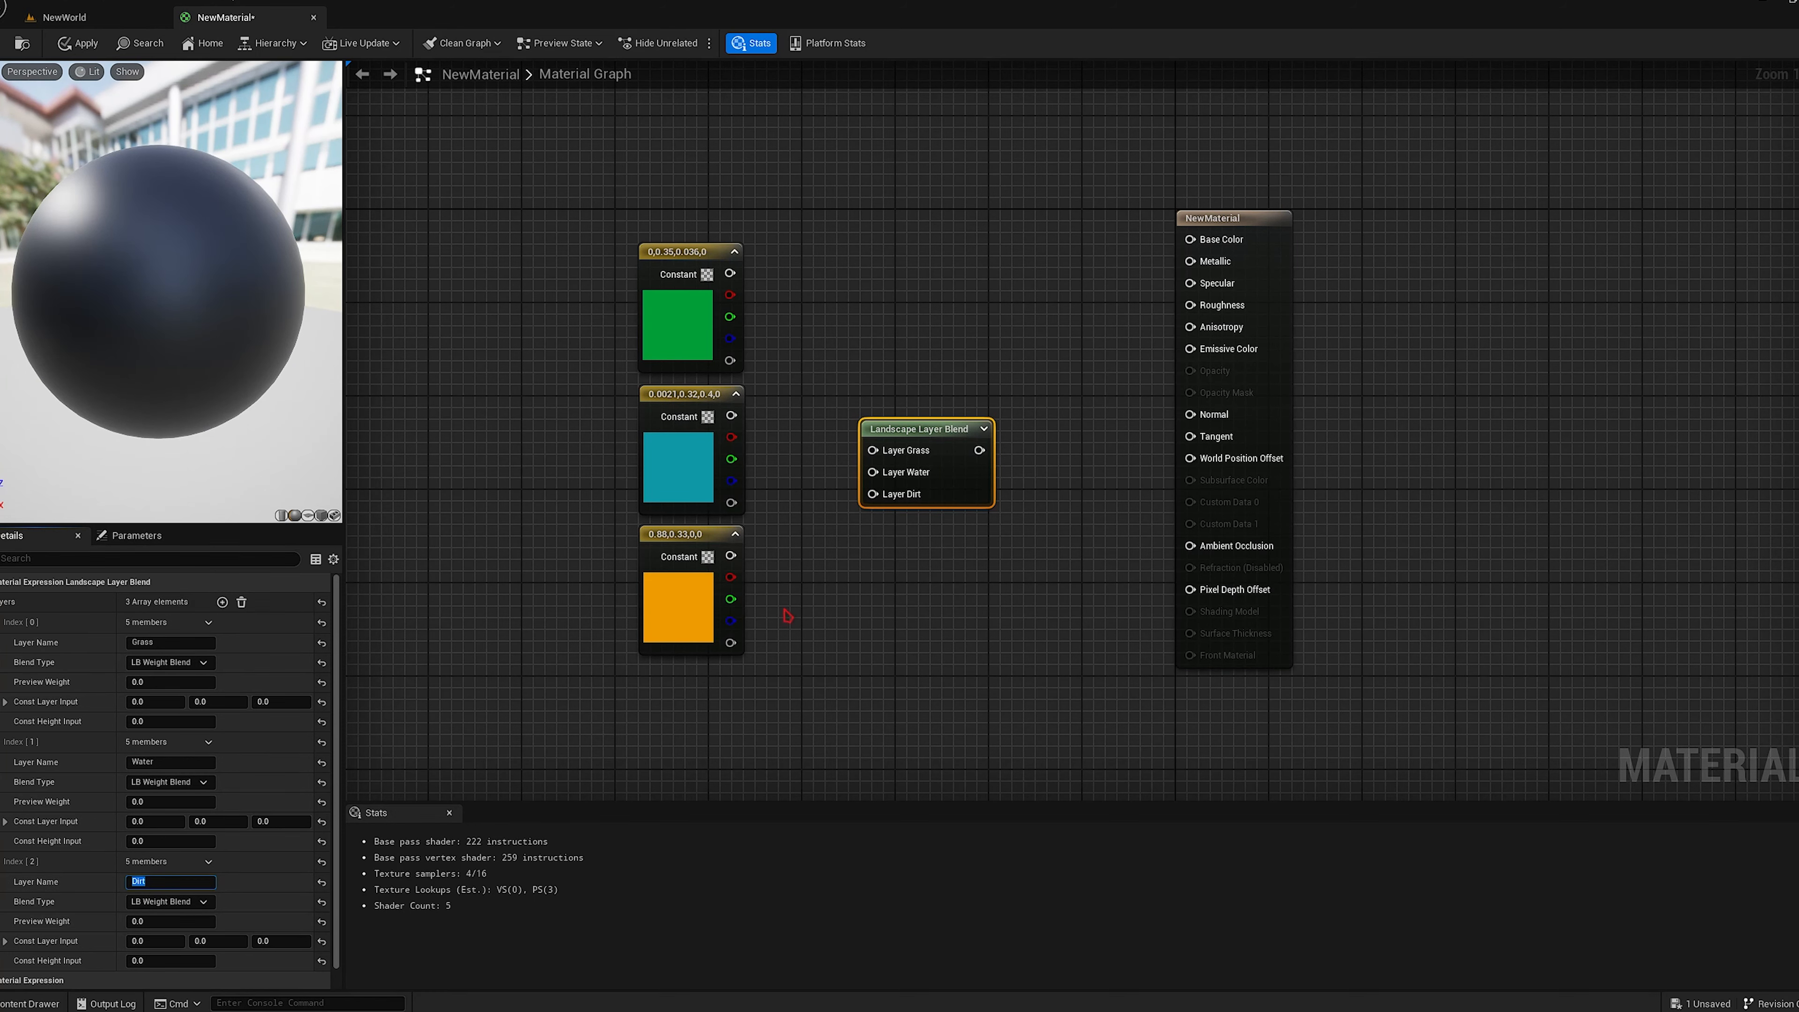
{"action": "left_click", "coordinate": [795, 588]}
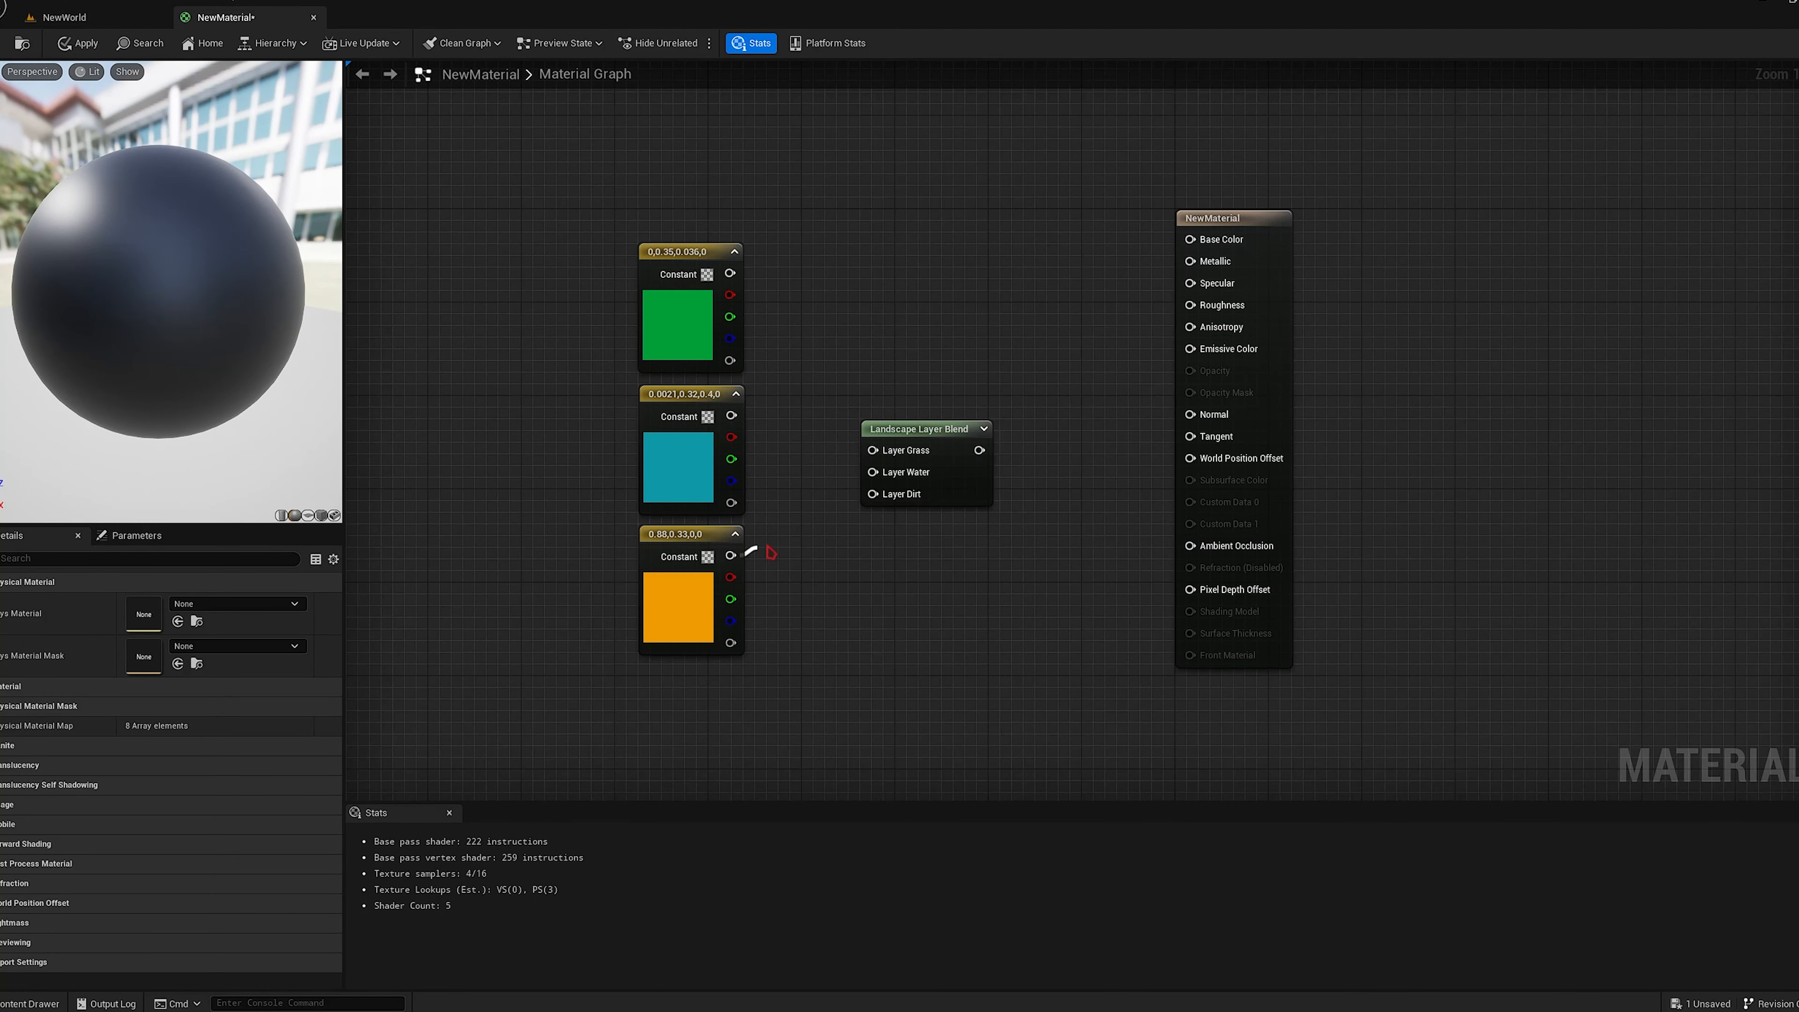
Connect the green, teal and orange constants to Layer Grass, Water and Dirt, and the blend output to Base Color.
{"action": "left_click_drag", "start_coordinate": [876, 505], "coordinate": [874, 472]}
{"action": "left_click_drag", "start_coordinate": [782, 405], "coordinate": [730, 273]}
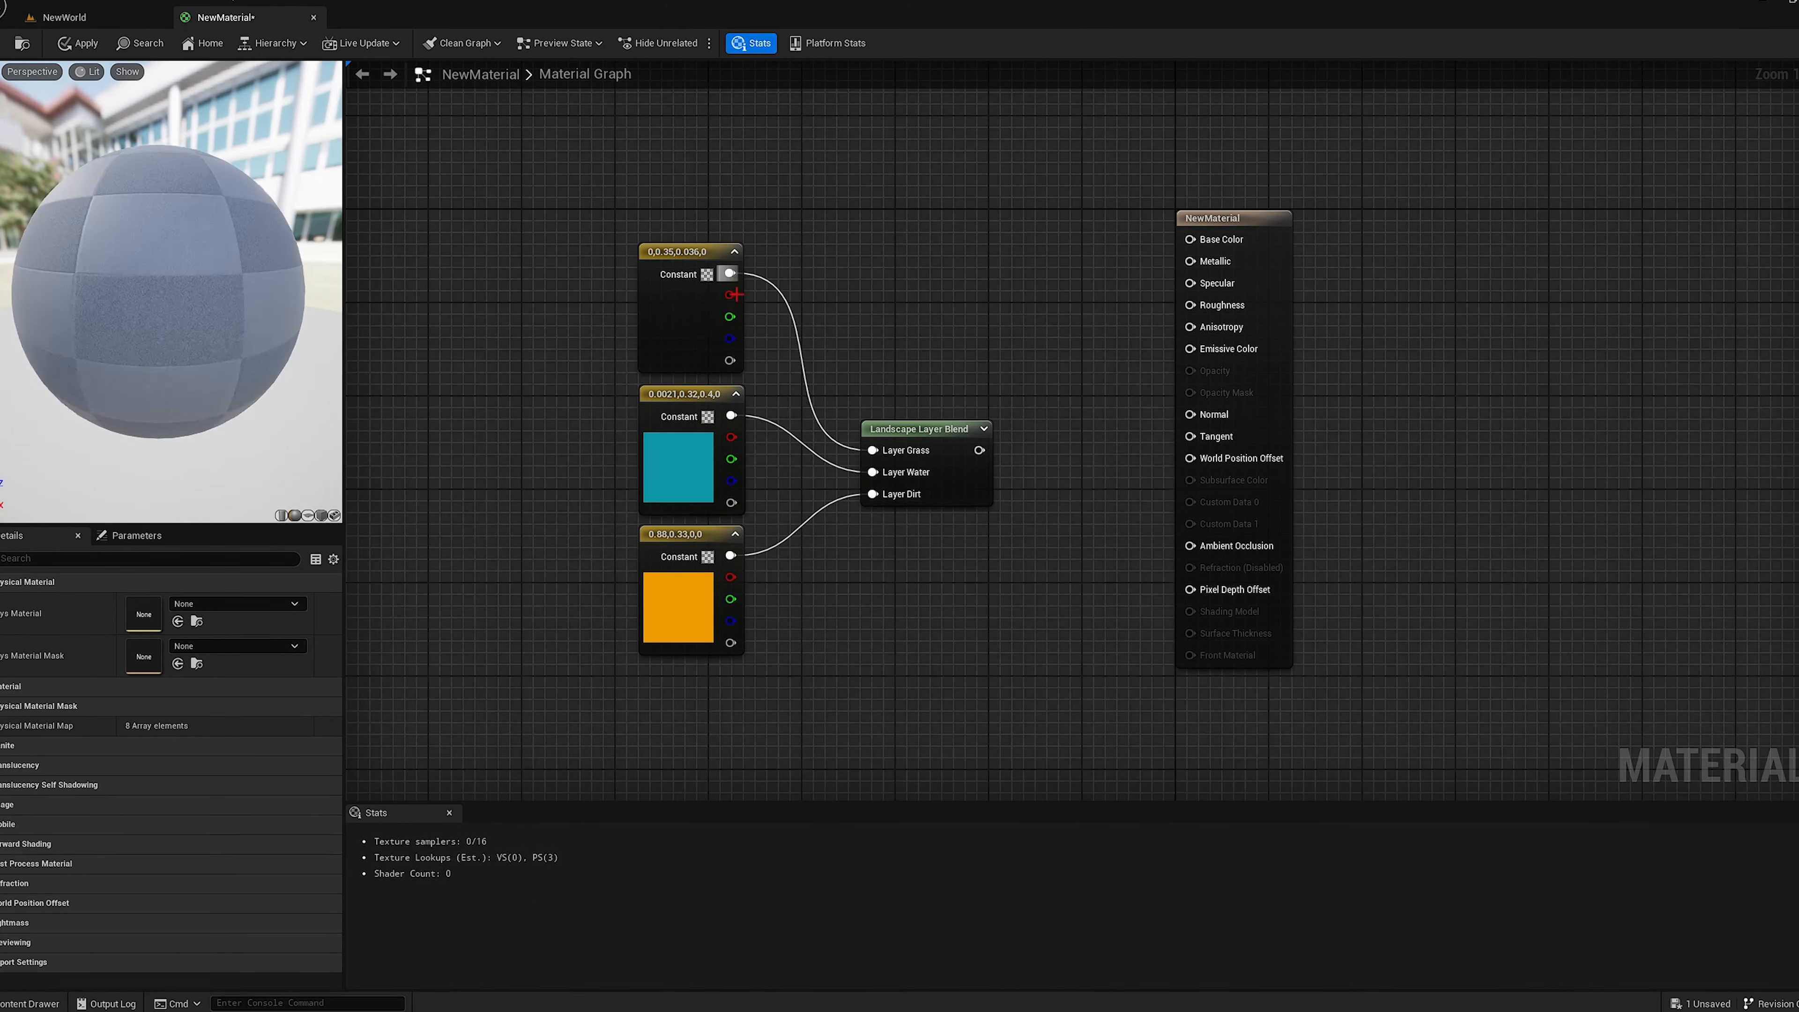
{"action": "right_click_drag", "start_coordinate": [1002, 465], "coordinate": [907, 440]}
{"action": "left_click_drag", "start_coordinate": [884, 424], "coordinate": [1082, 226]}
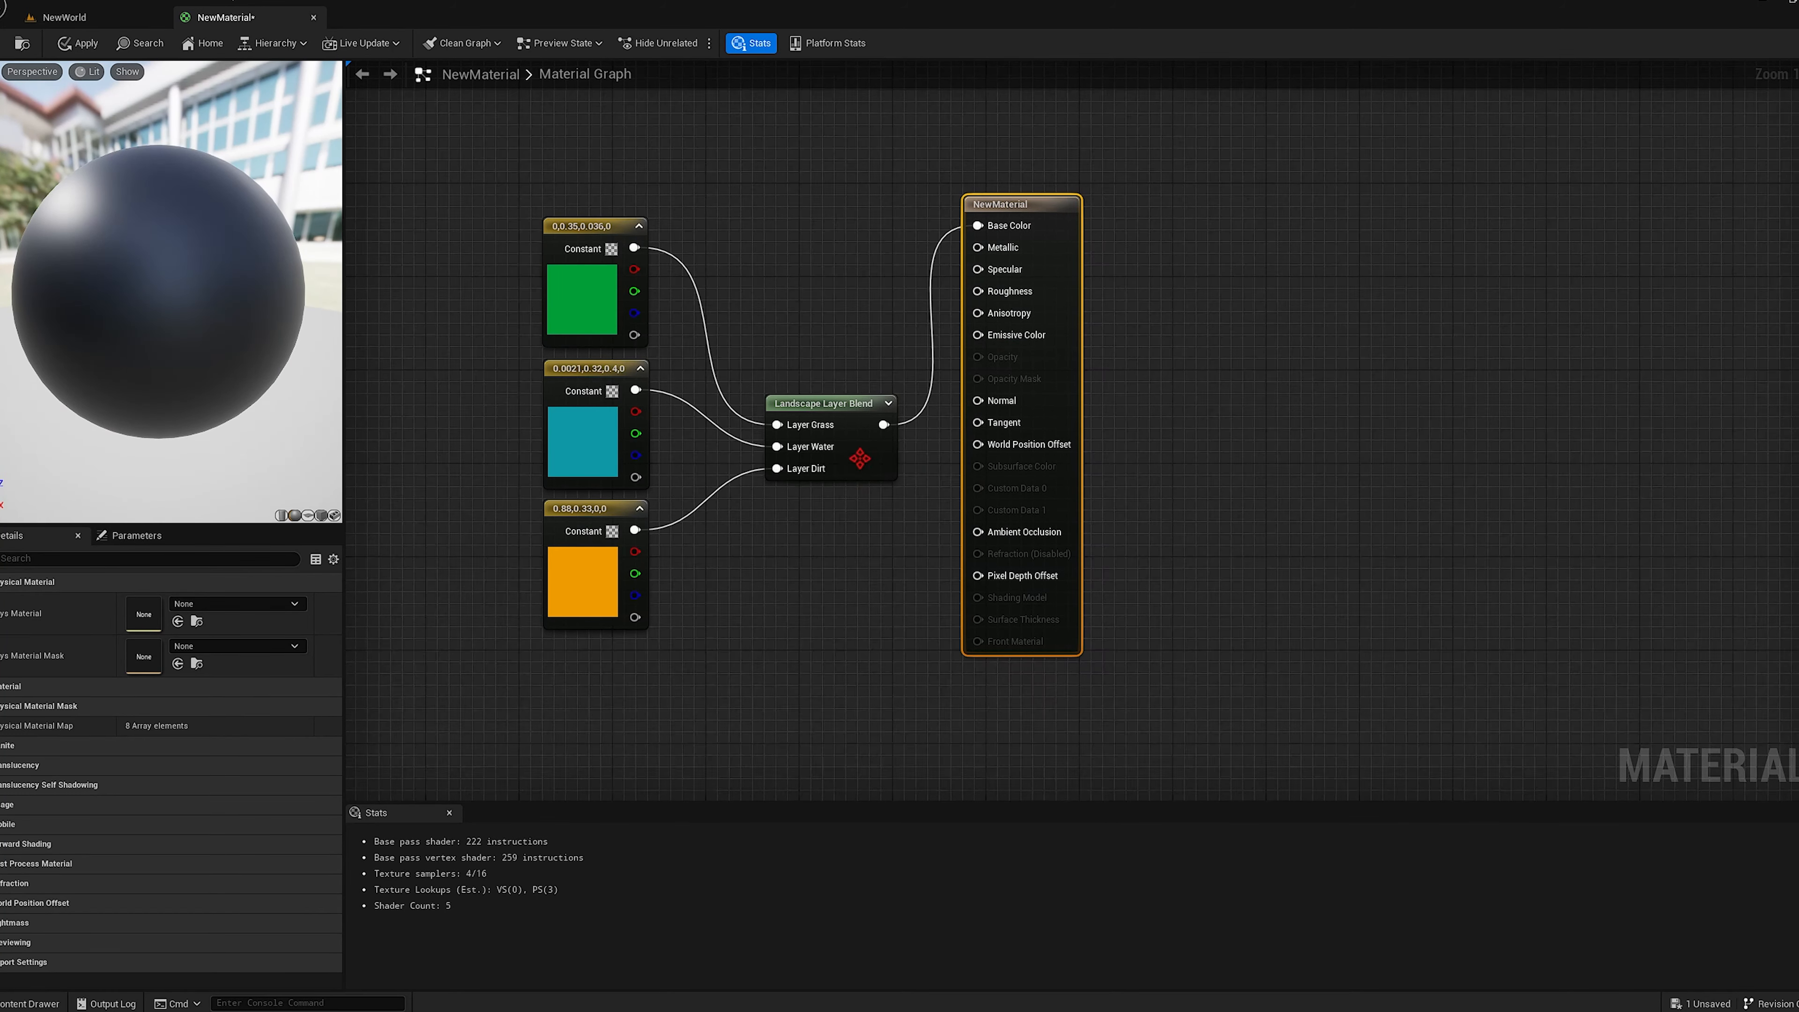
Straighten the wires from the teal constant to the layer blend and from the layer blend to the material output.
{"action": "left_click", "coordinate": [860, 459], "text": "ctrl"}
{"action": "key", "text": "q"}
{"action": "left_click", "coordinate": [783, 403]}
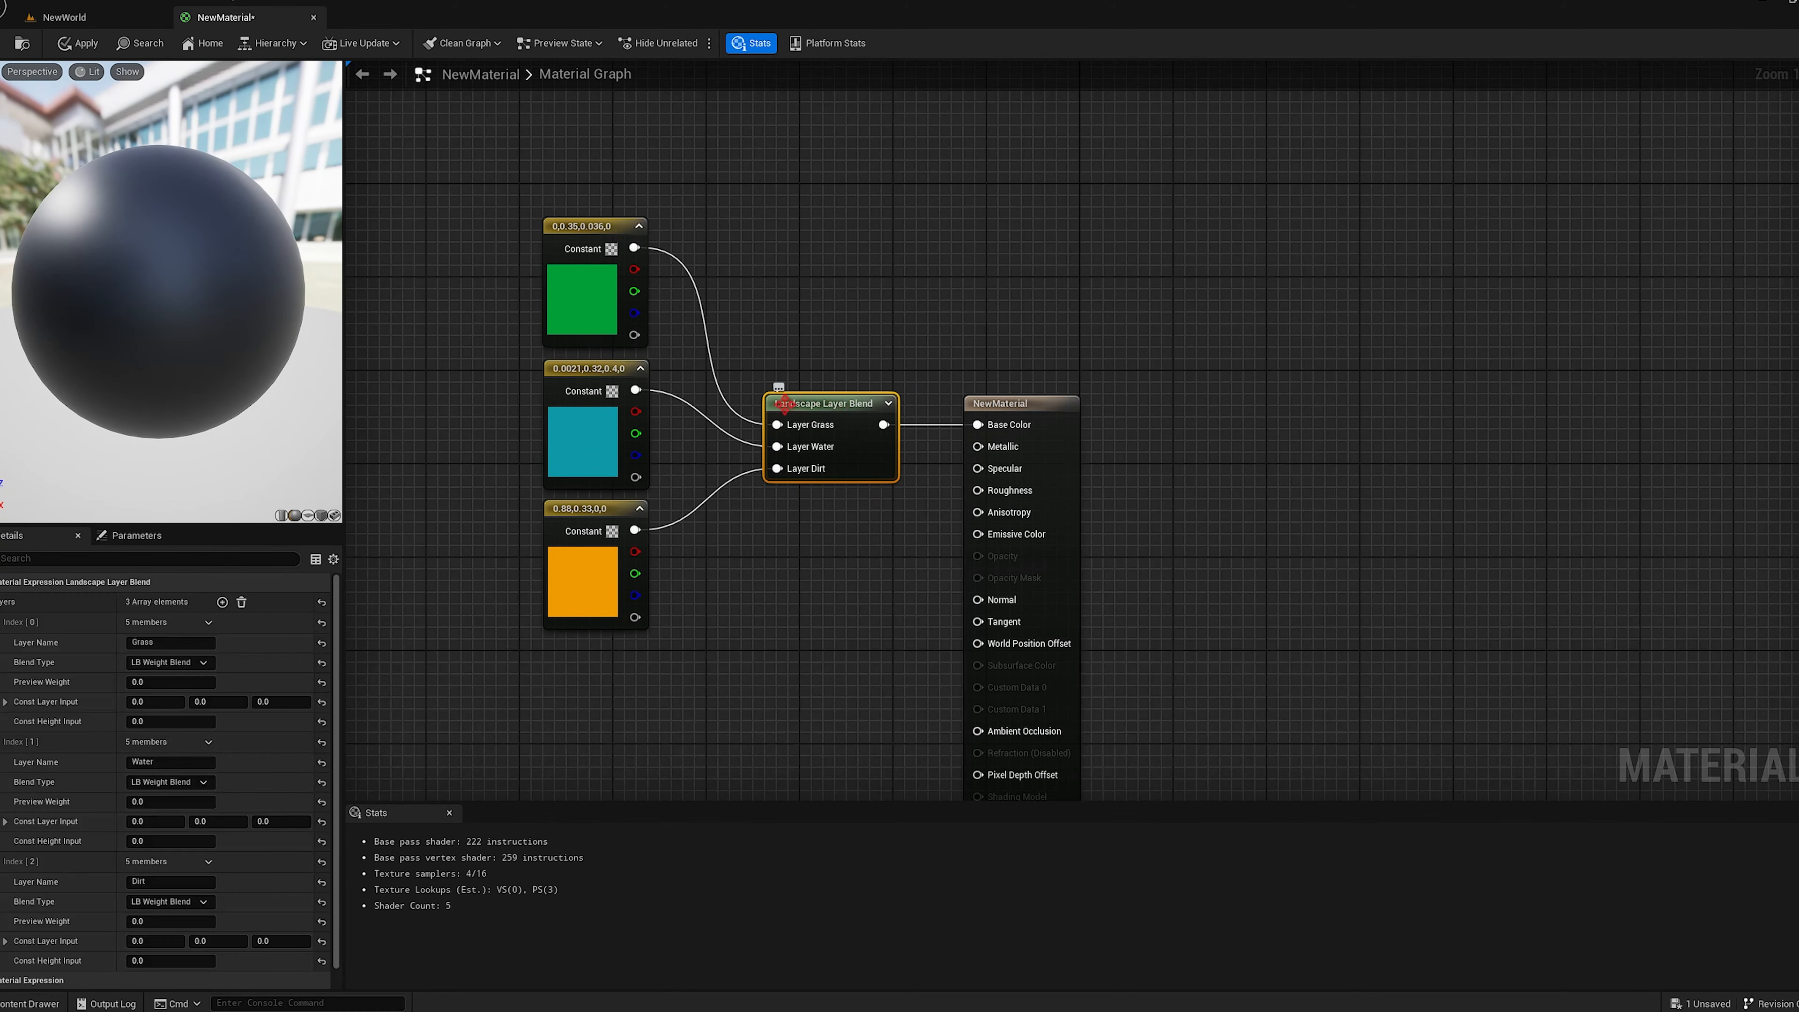
{"action": "left_click", "coordinate": [614, 419], "text": "ctrl"}
{"action": "key", "text": "q"}
{"action": "left_click", "coordinate": [767, 506]}
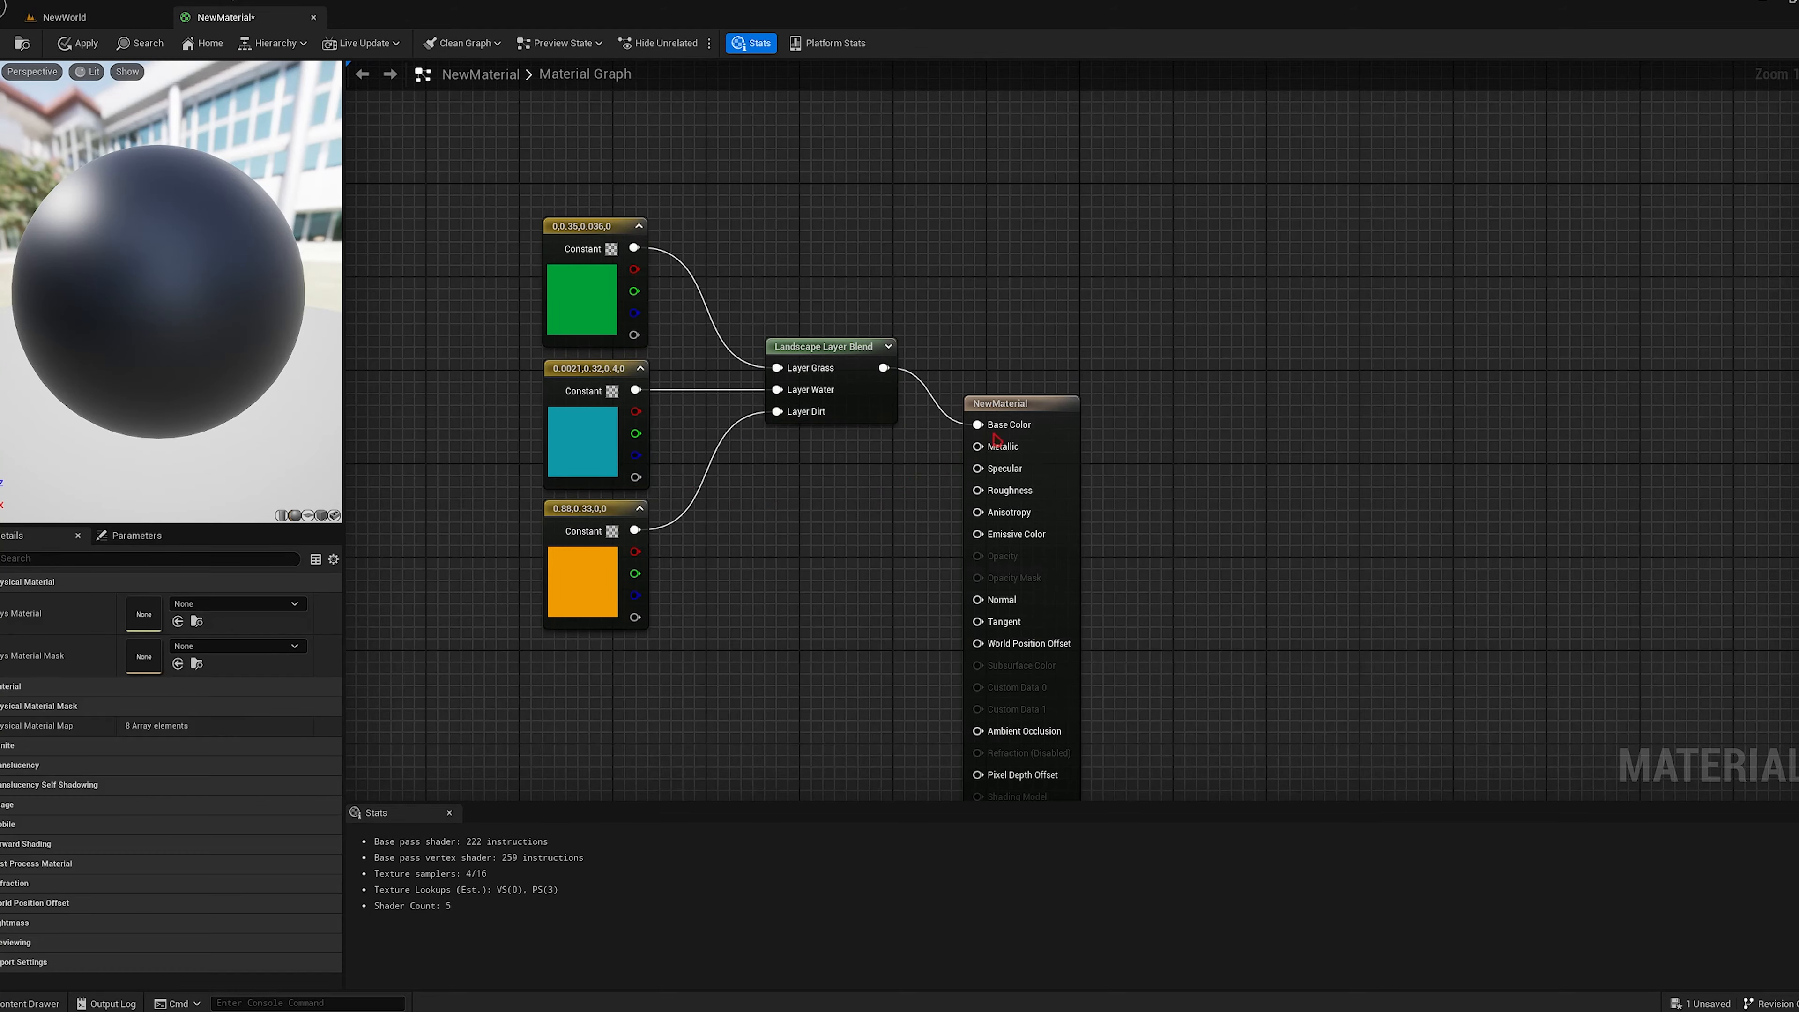
{"action": "left_click", "coordinate": [1052, 426]}
{"action": "left_click", "coordinate": [852, 390], "text": "ctrl"}
{"action": "key", "text": "q"}
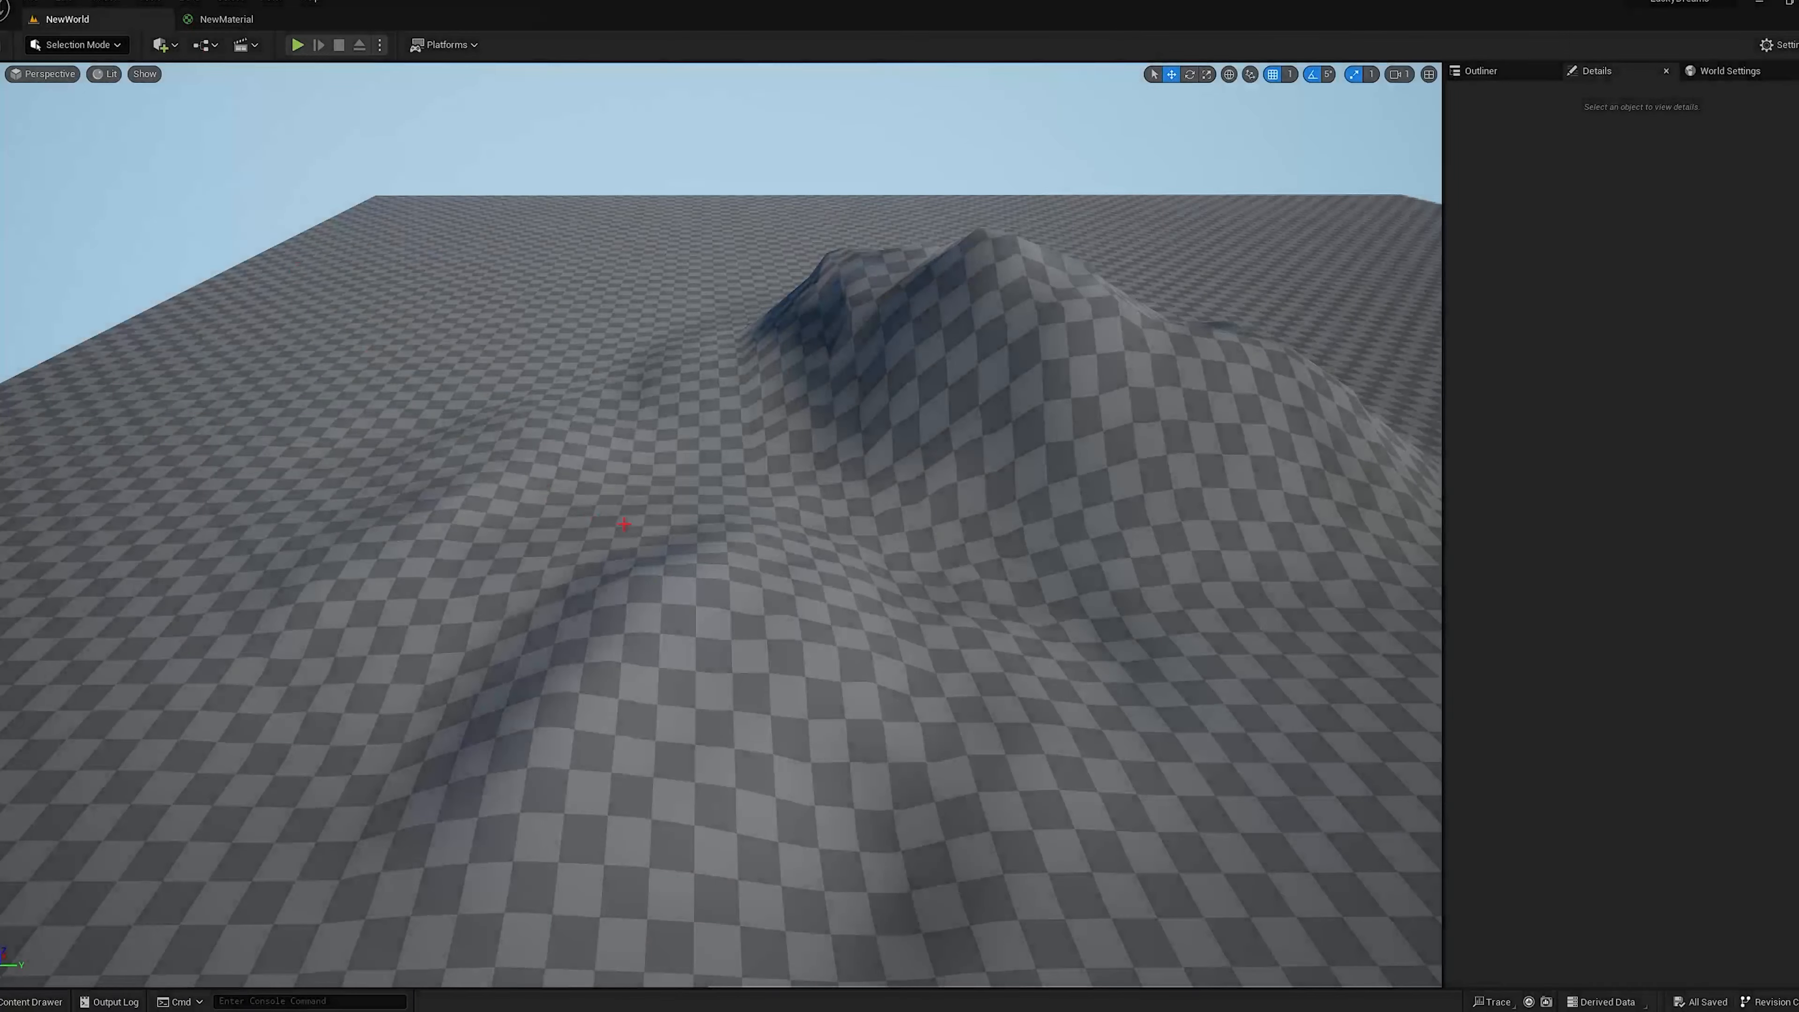
Assign NewMaterial as the Landscape Material of the landscape in the NewWorld level.
{"action": "left_click", "coordinate": [709, 542]}
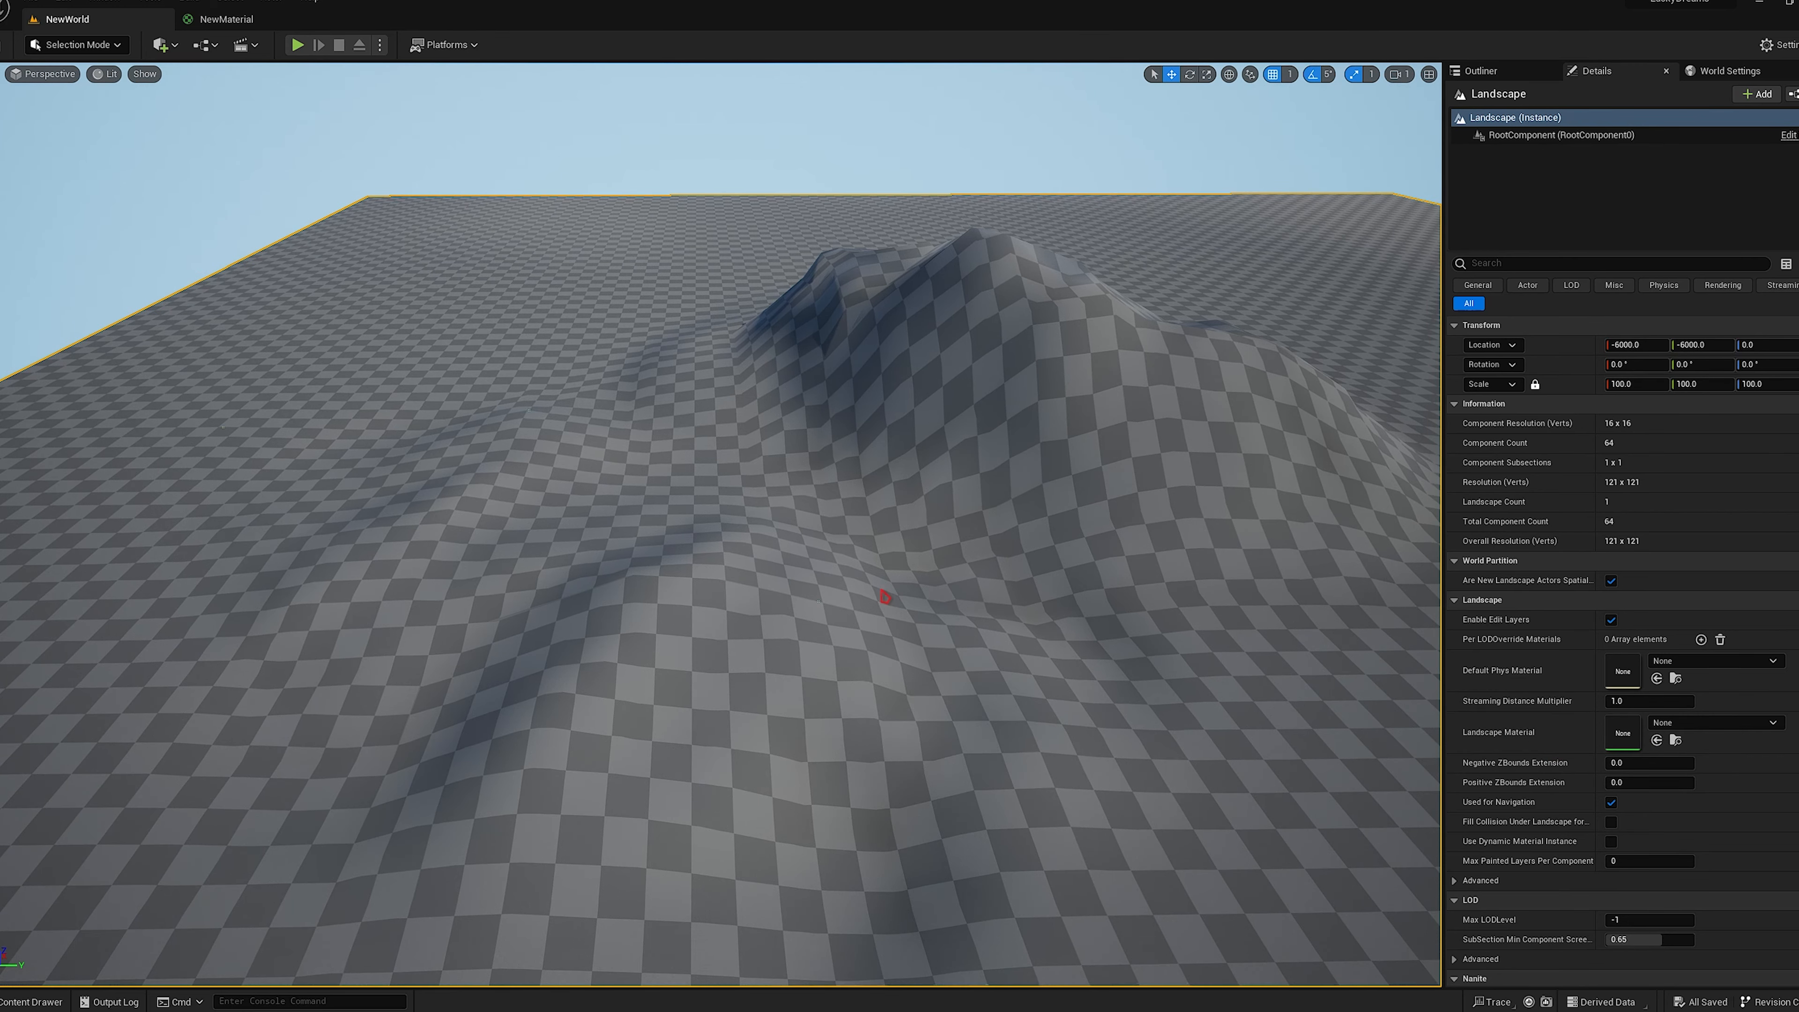
{"action": "key", "text": "ctrl+space"}
{"action": "left_click", "coordinate": [607, 898]}
{"action": "left_click", "coordinate": [536, 816]}
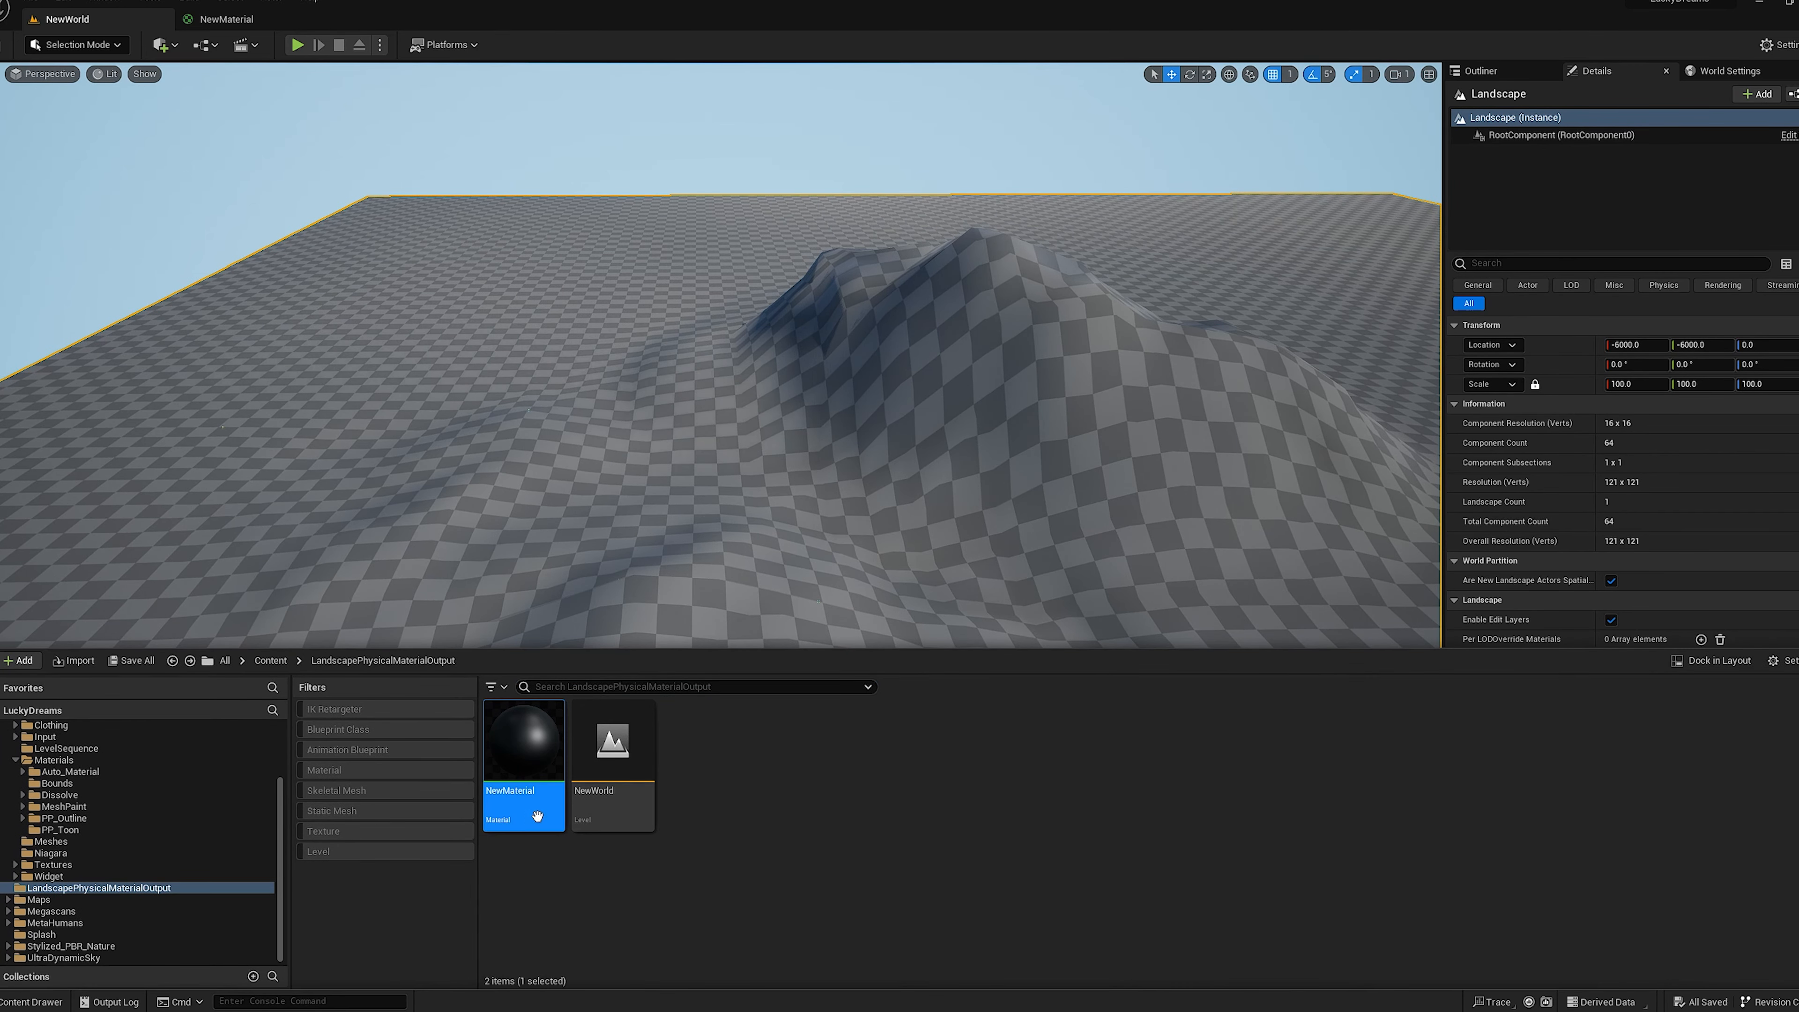
{"action": "key", "text": "ctrl+space"}
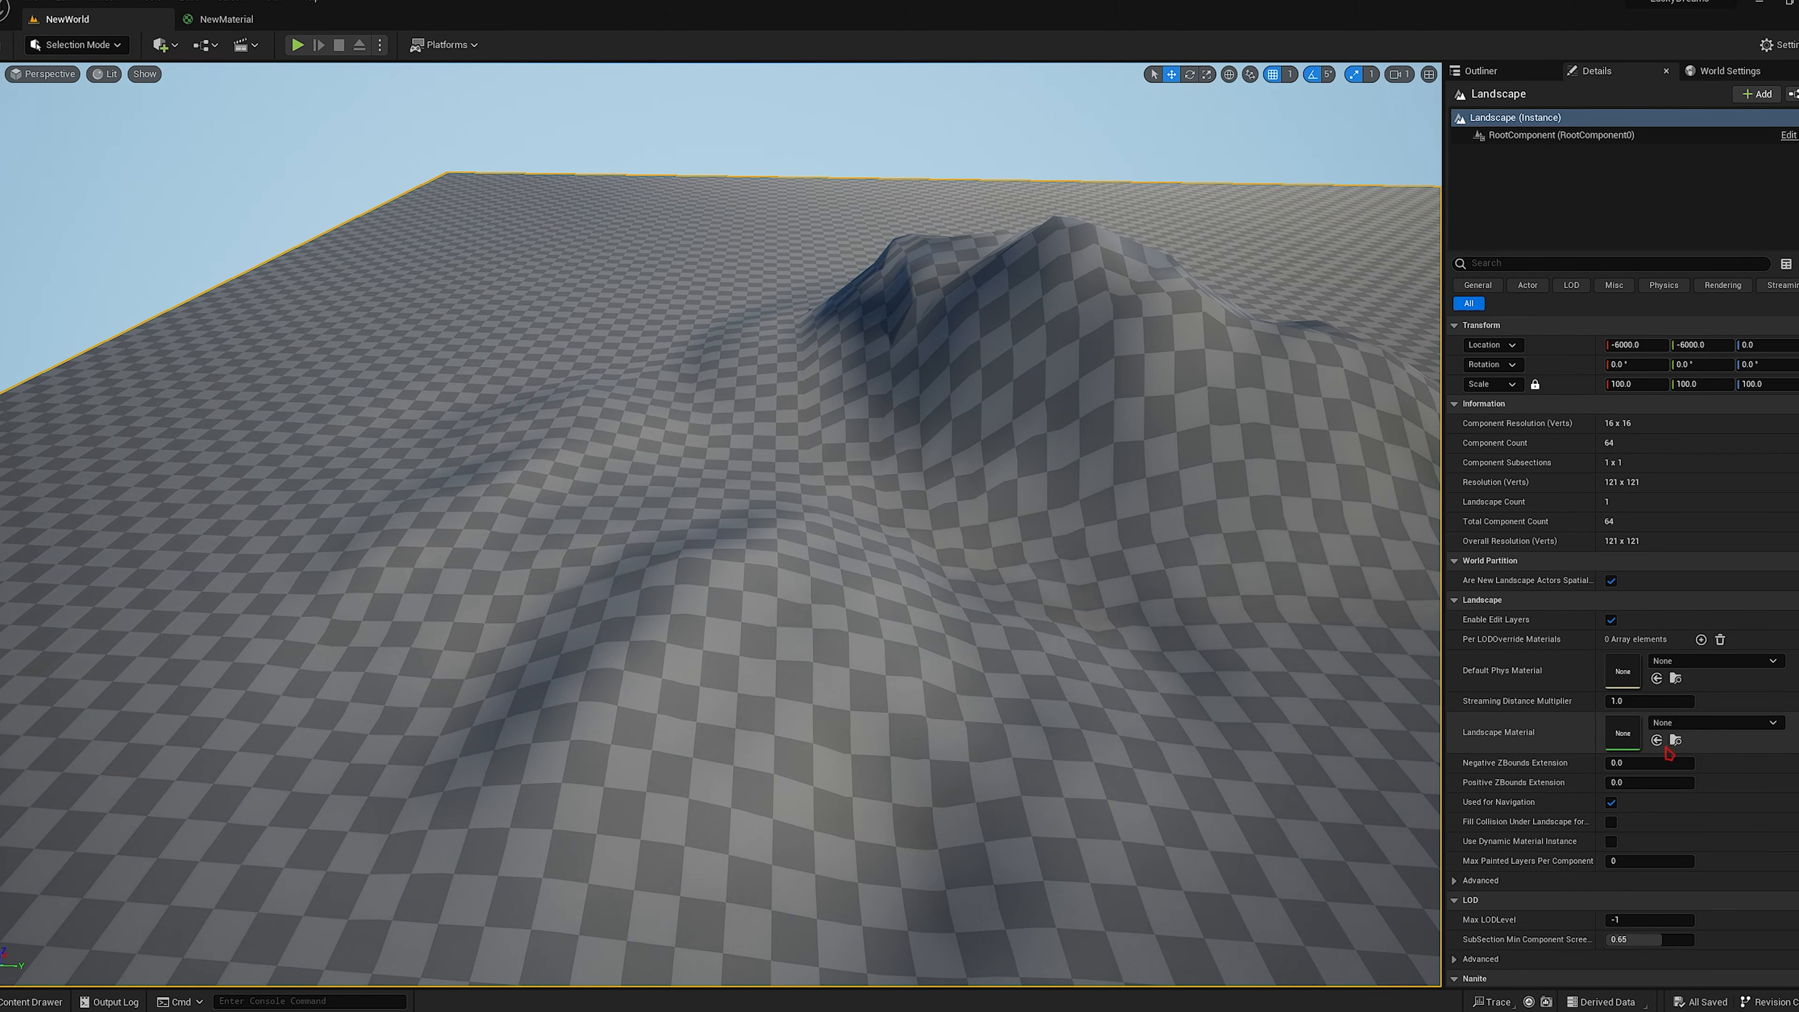
{"action": "left_click", "coordinate": [1657, 740]}
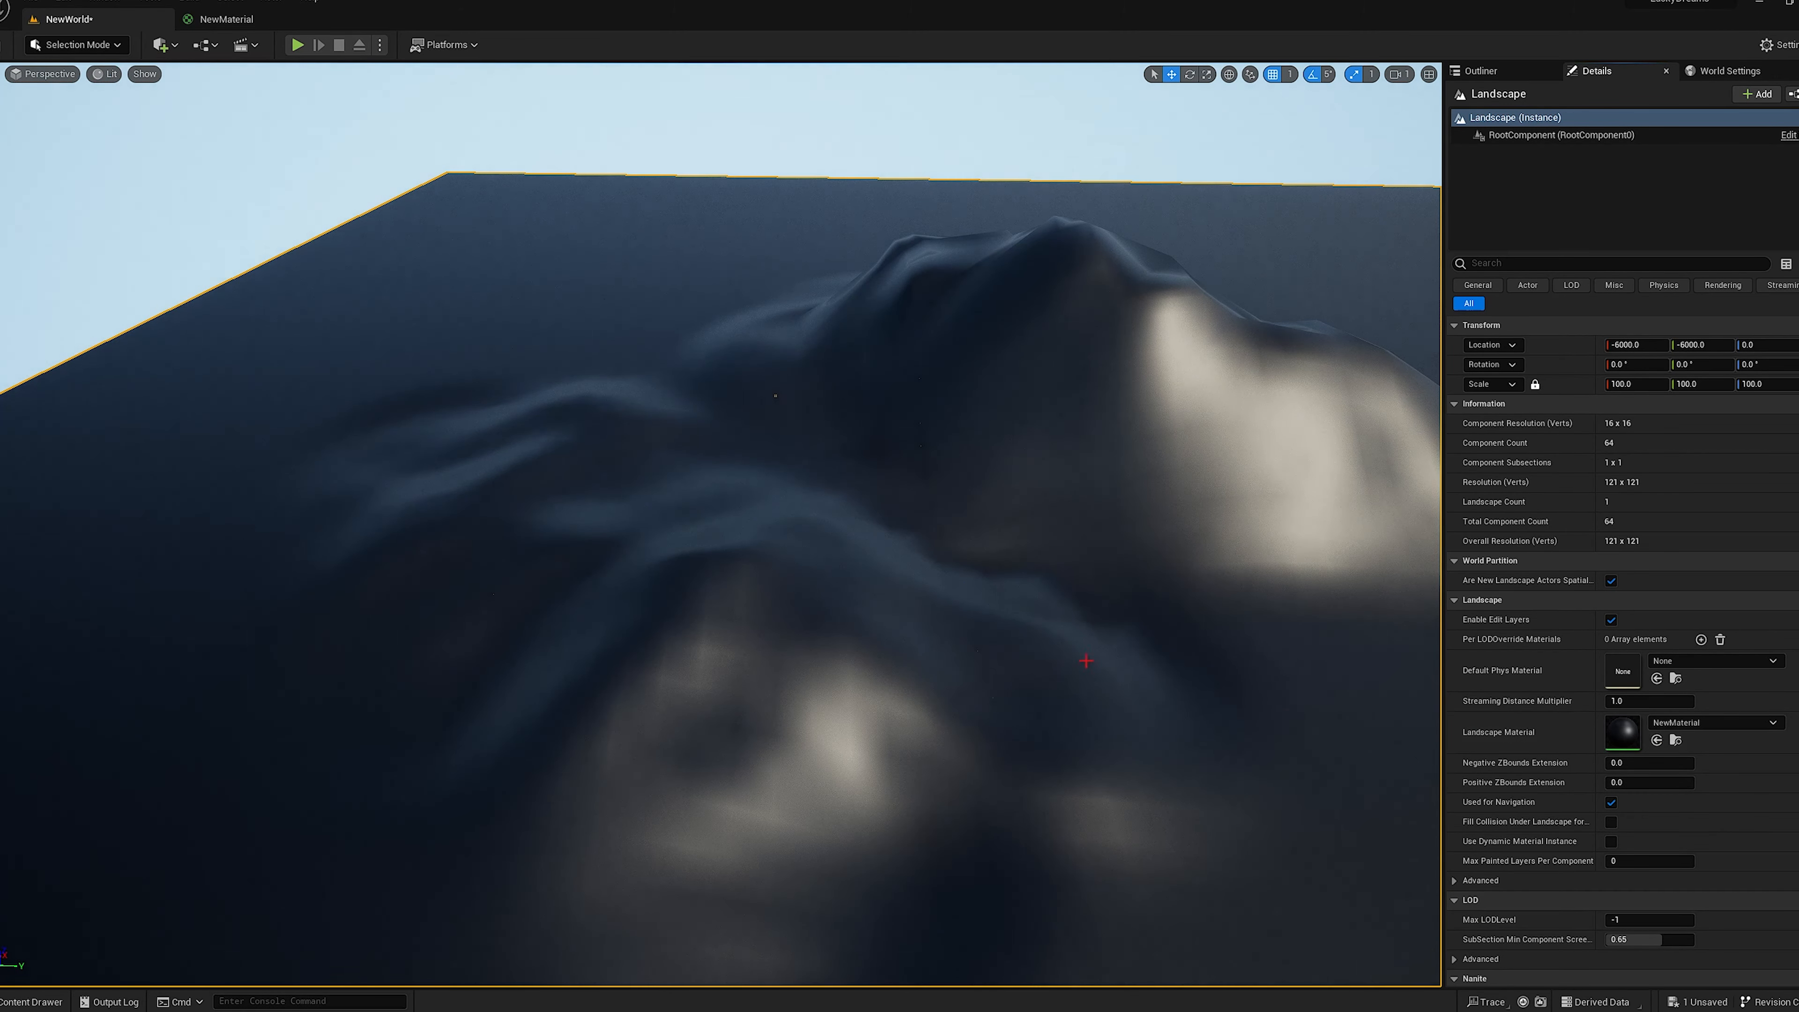
Enter landscape paint mode and create layer info assets for the Grass, Water and Dirt layers in the LandscapePhysicalMaterialOutput folder.
{"action": "mouse_move", "coordinate": [1076, 655]}
{"action": "right_mouse_down"}
{"action": "mouse_move", "coordinate": [1076, 638]}
{"action": "mouse_move", "coordinate": [1134, 629]}
{"action": "right_mouse_up"}
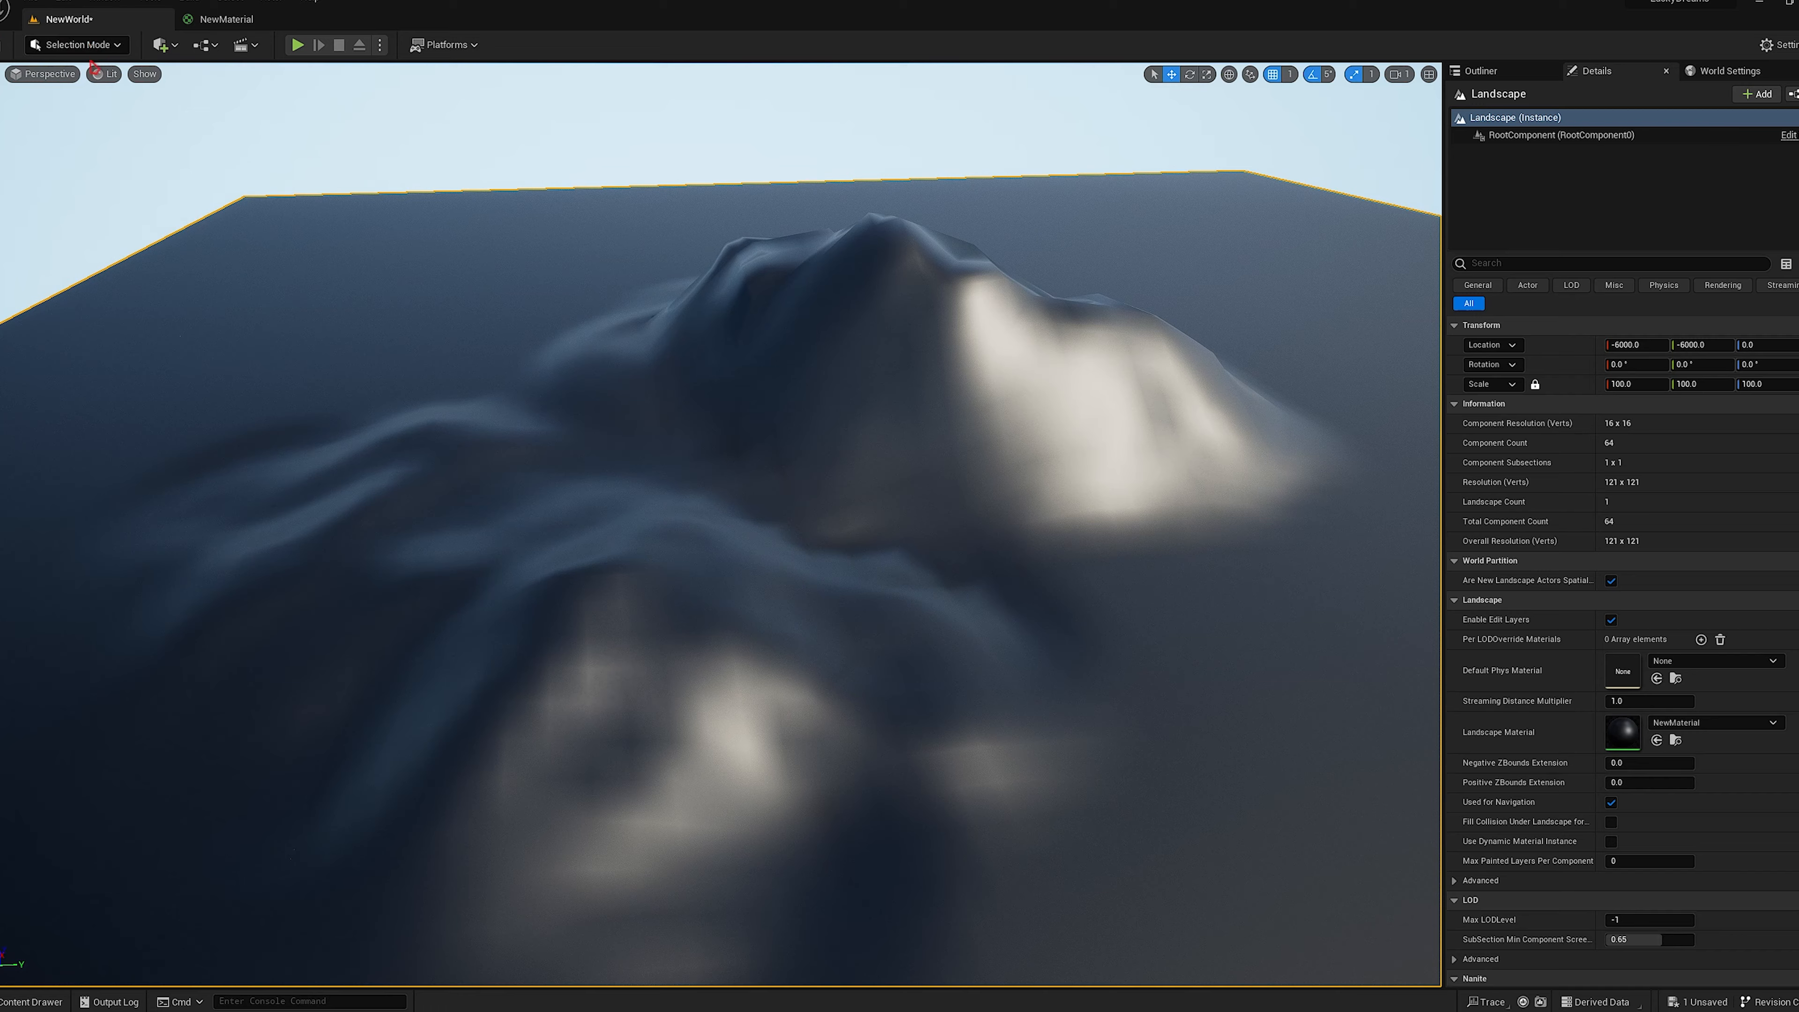
{"action": "key", "text": "shift+2"}
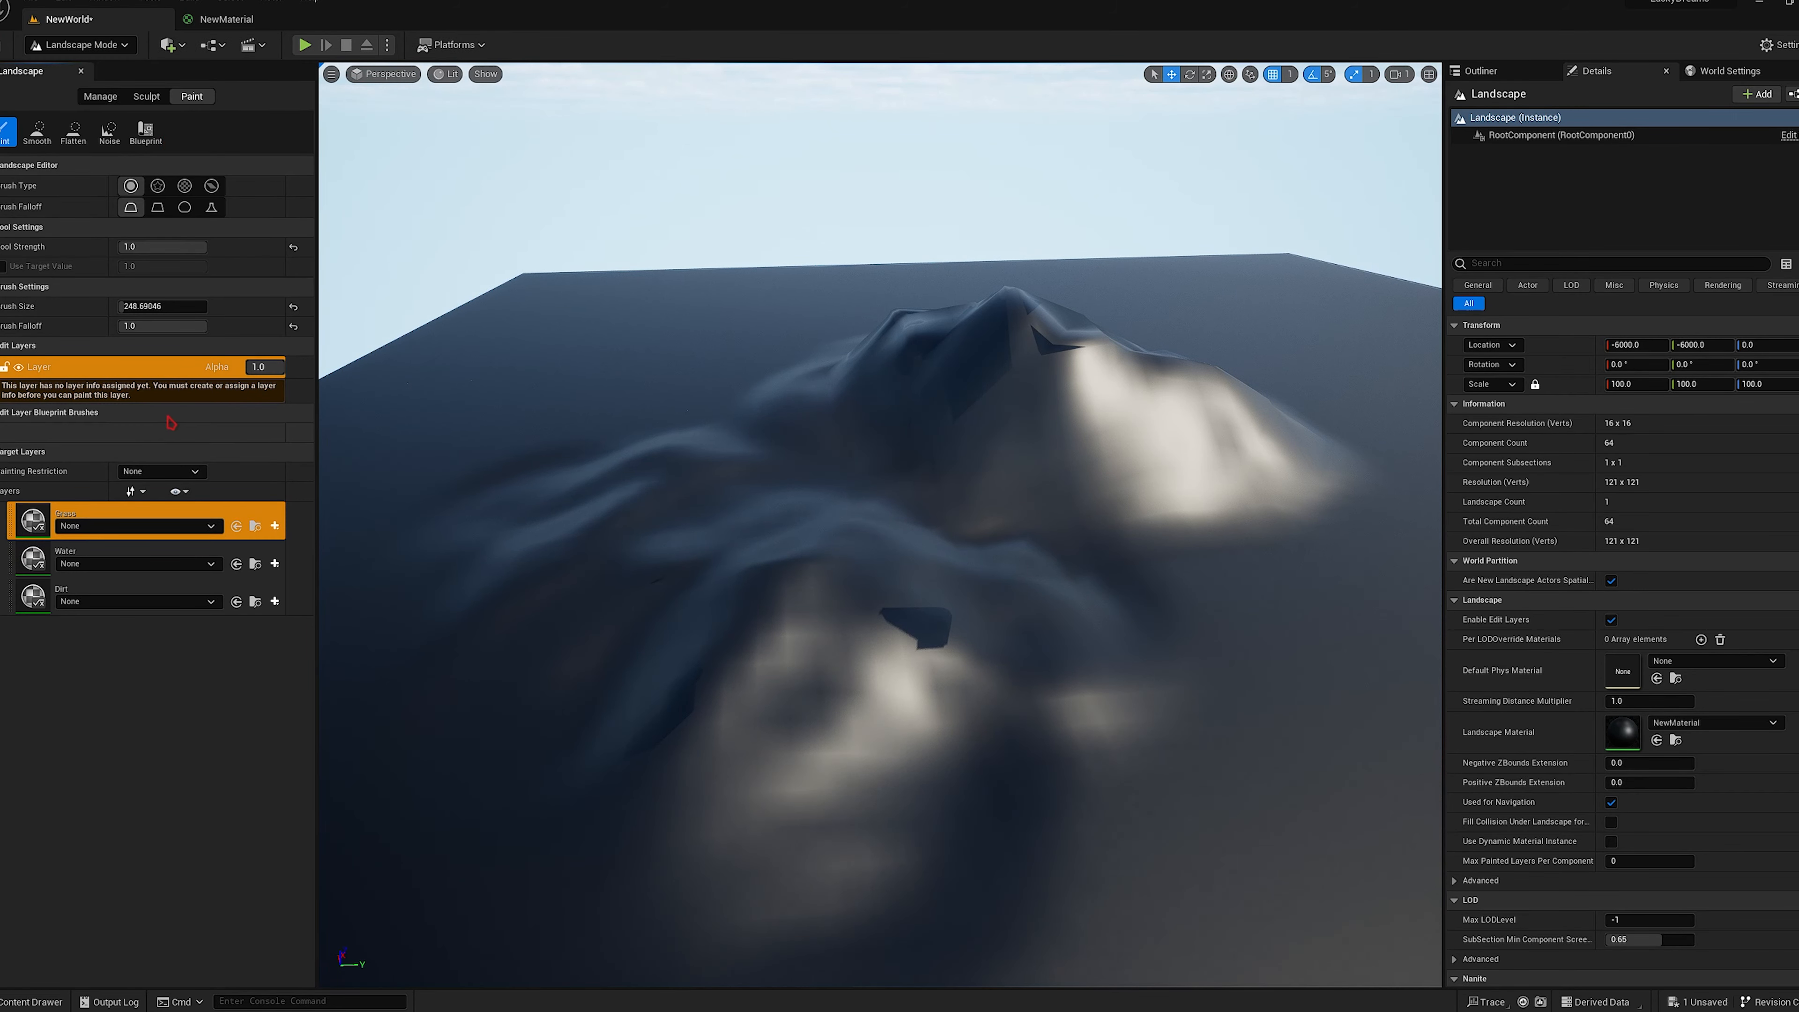
{"action": "left_click", "coordinate": [103, 98]}
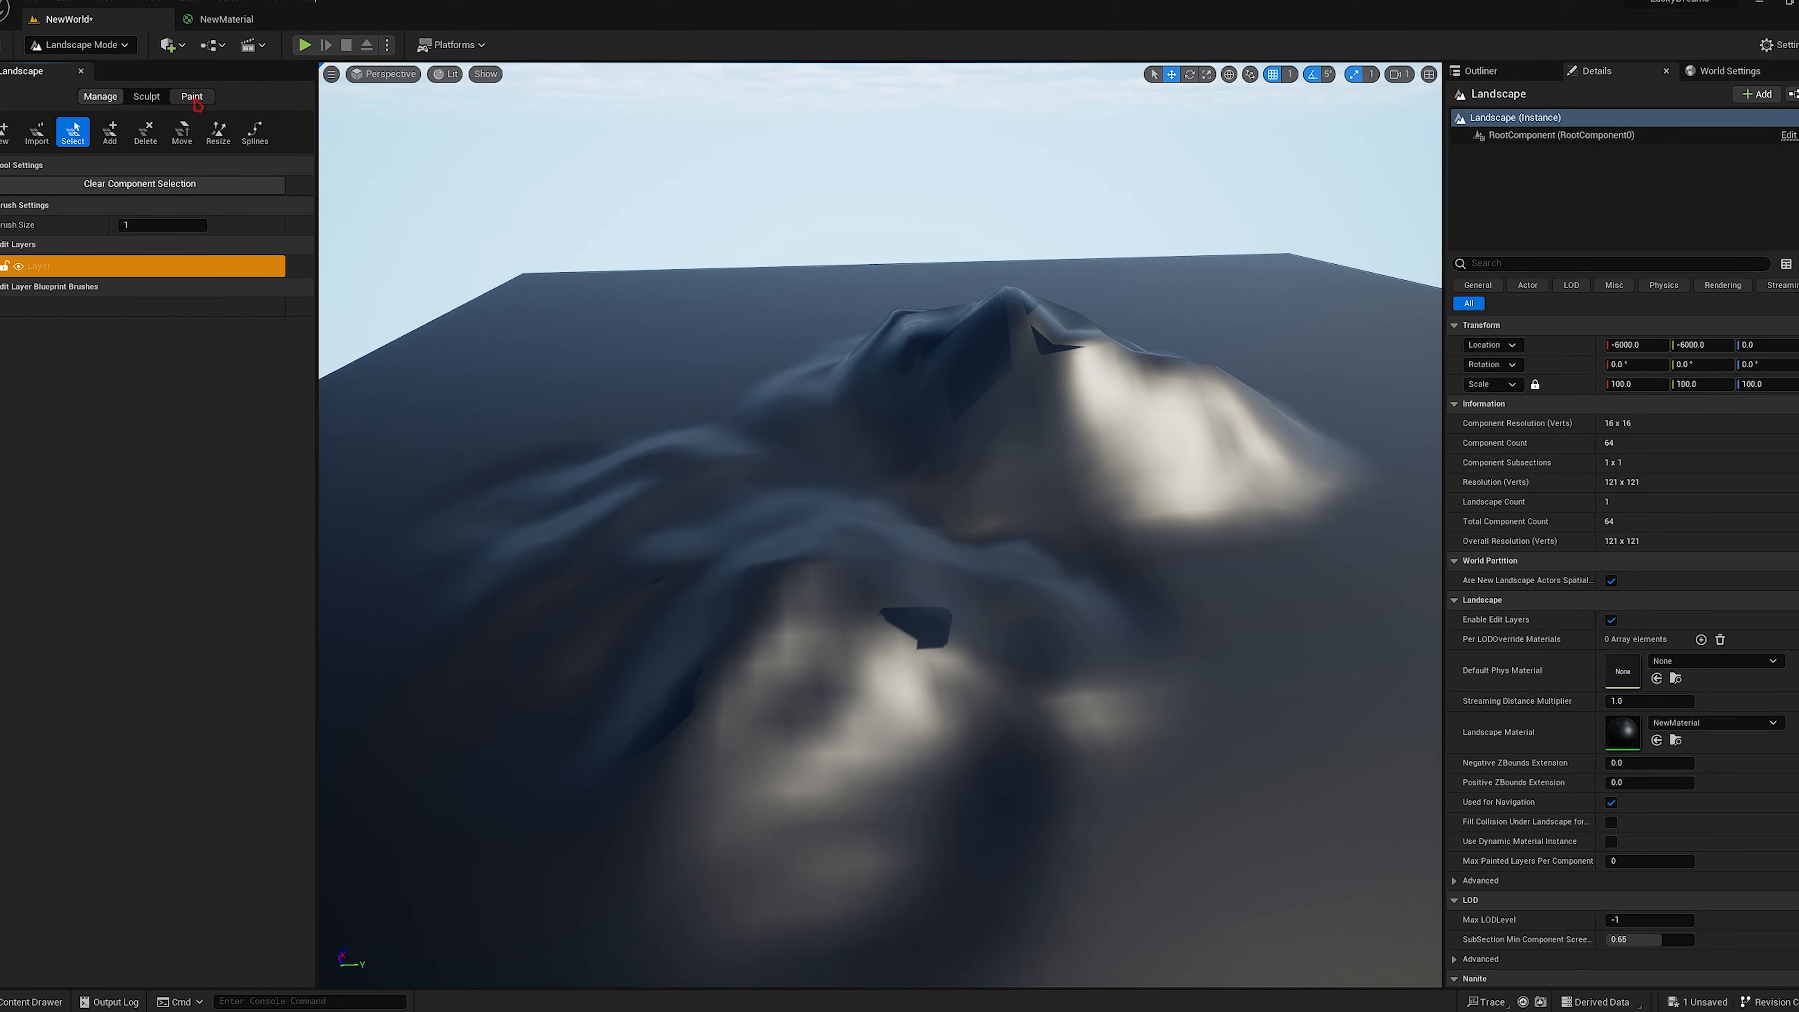
{"action": "left_click", "coordinate": [195, 100]}
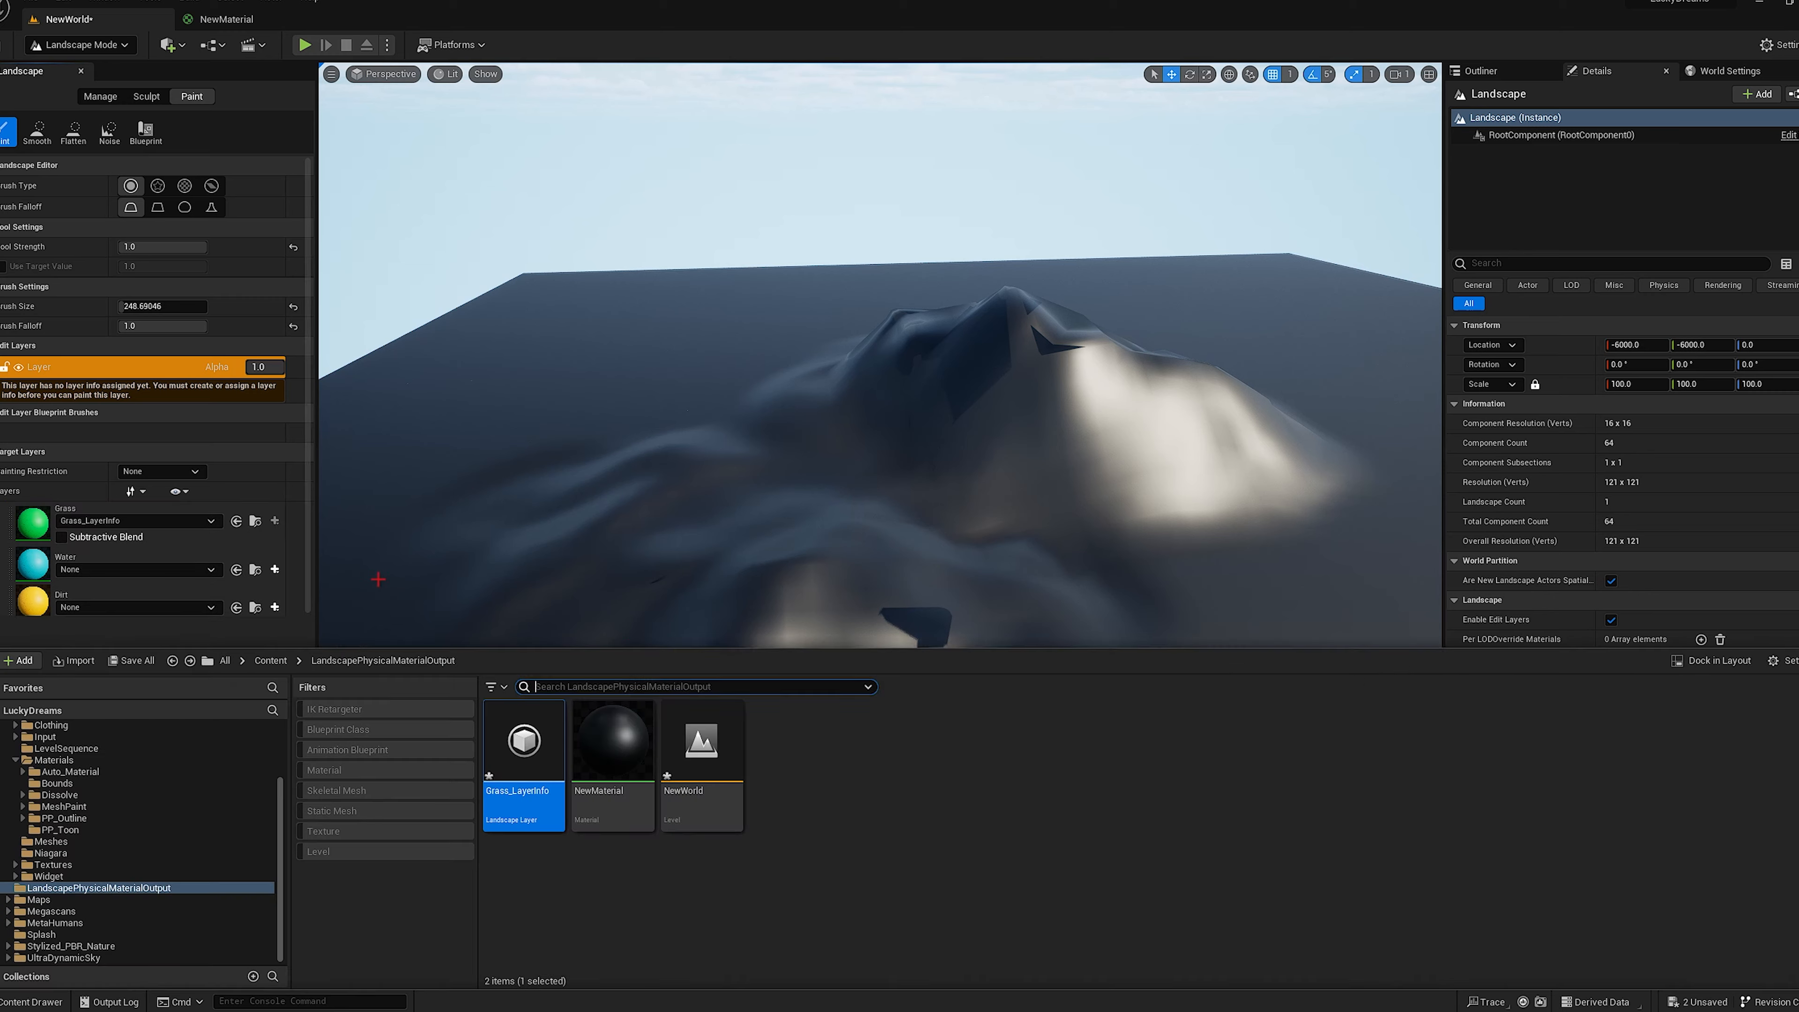
{"action": "left_click_drag", "start_coordinate": [510, 763], "coordinate": [135, 526]}
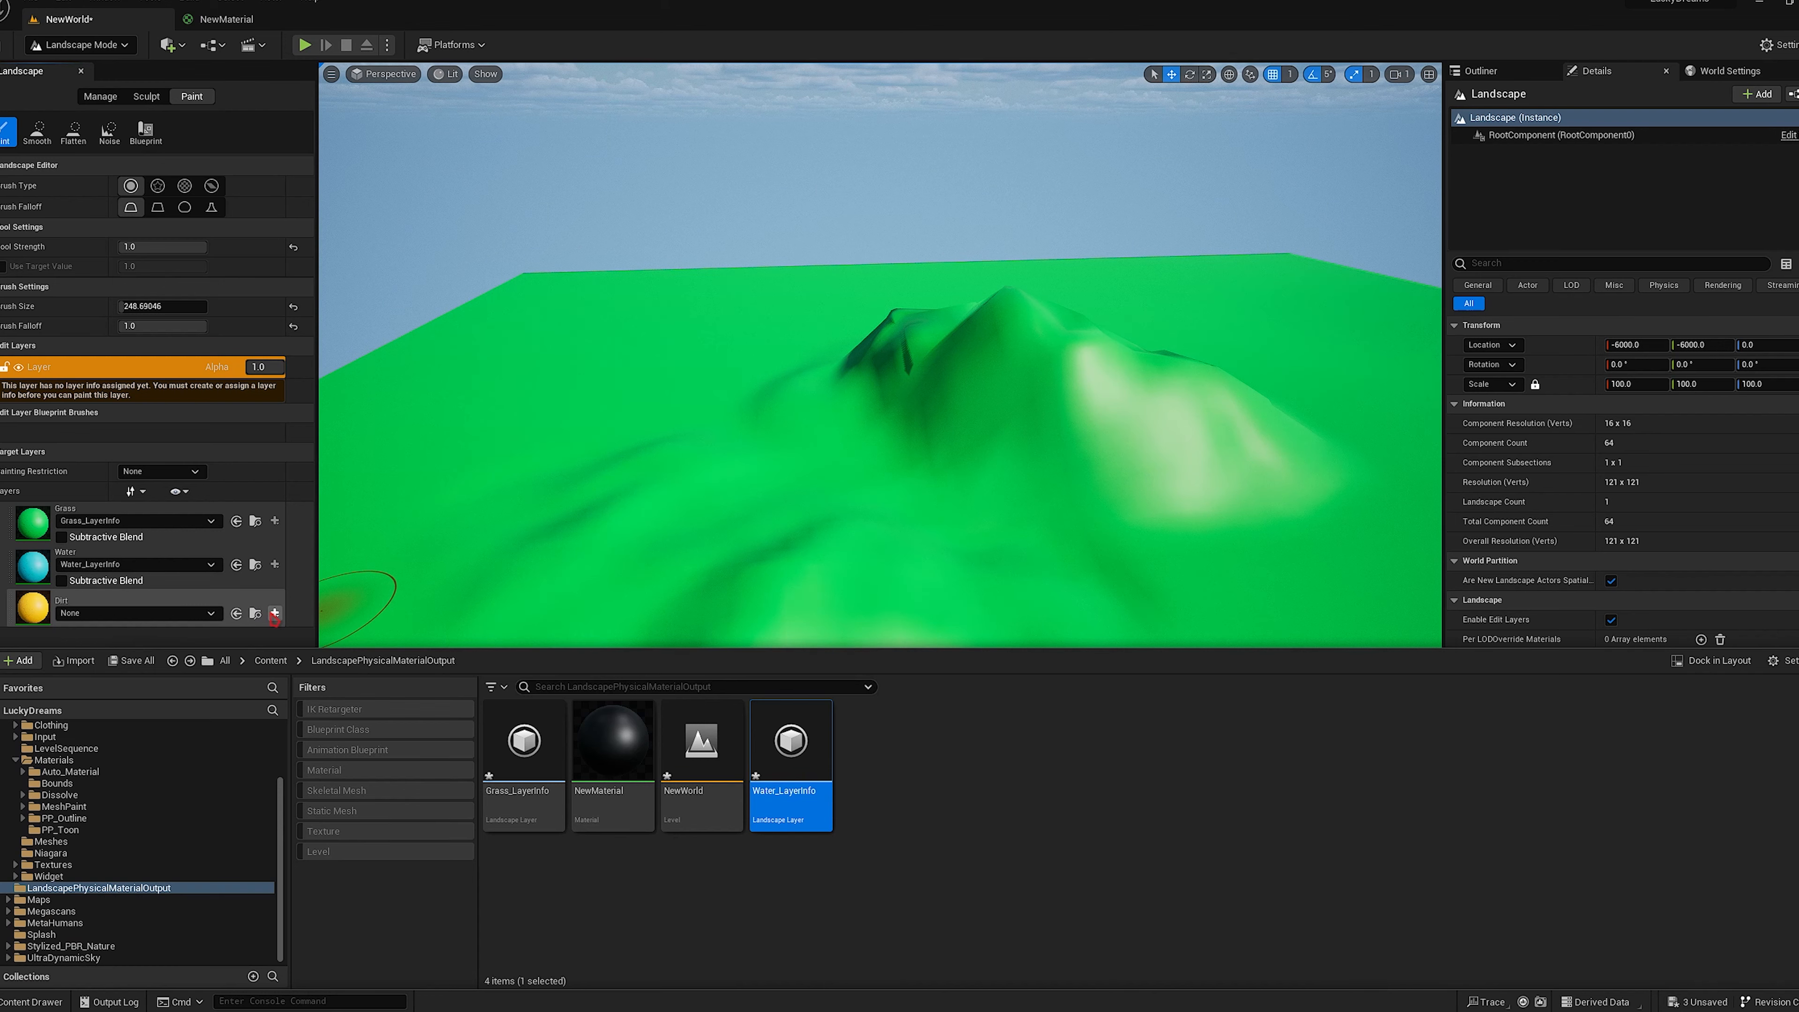
{"action": "left_click", "coordinate": [273, 615]}
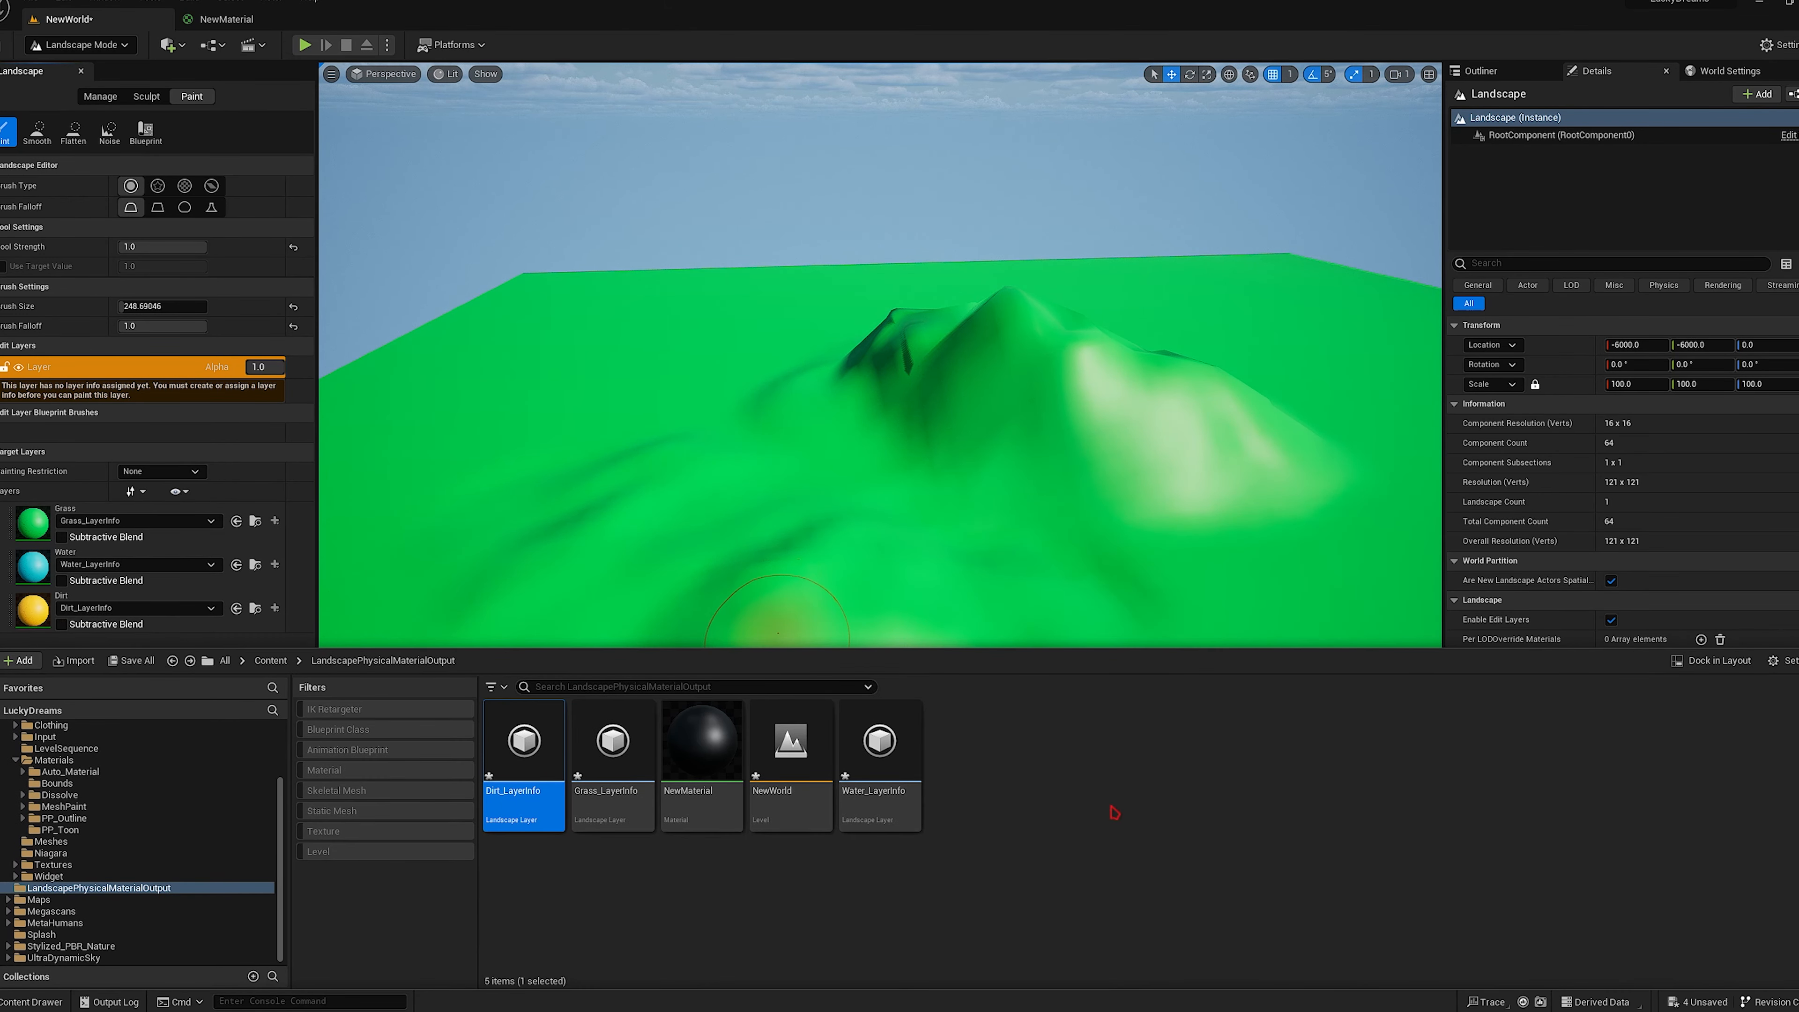
Save the project's unsaved assets.
{"action": "left_click", "coordinate": [1715, 1003]}
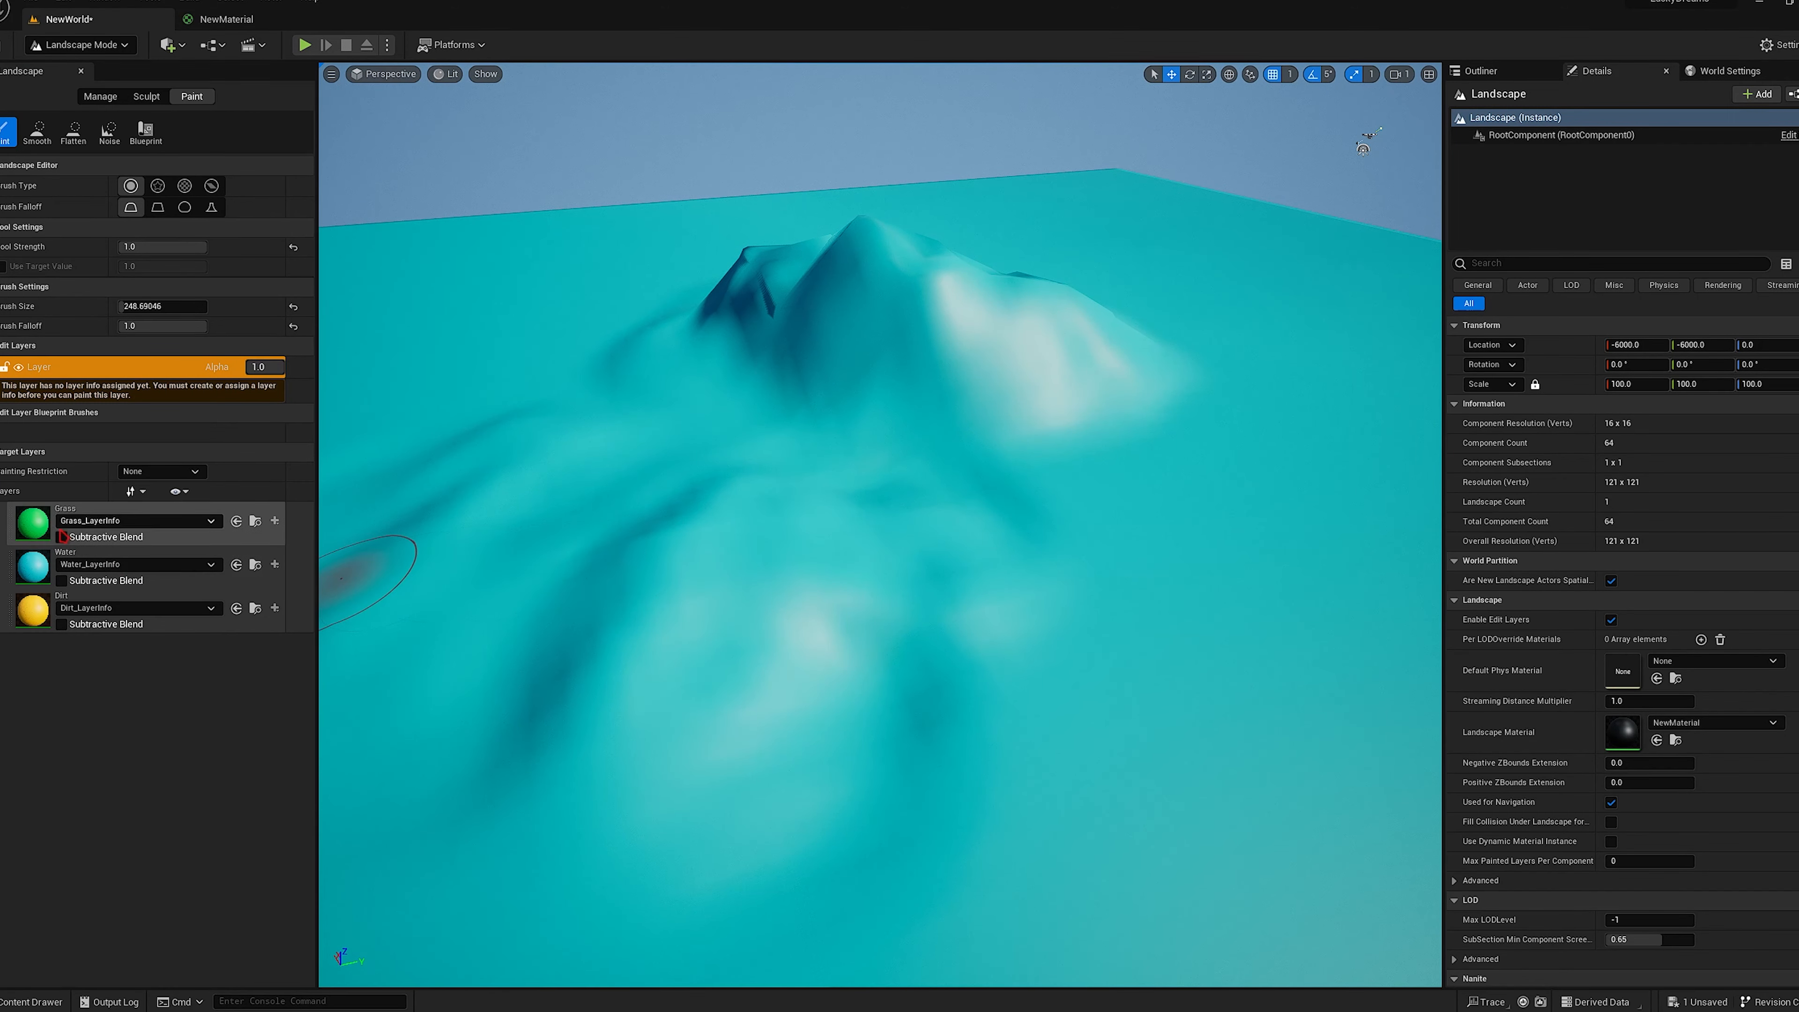
Paint the Grass layer in patches over the low hills and across the near side of the main mountain.
{"action": "left_click", "coordinate": [92, 505]}
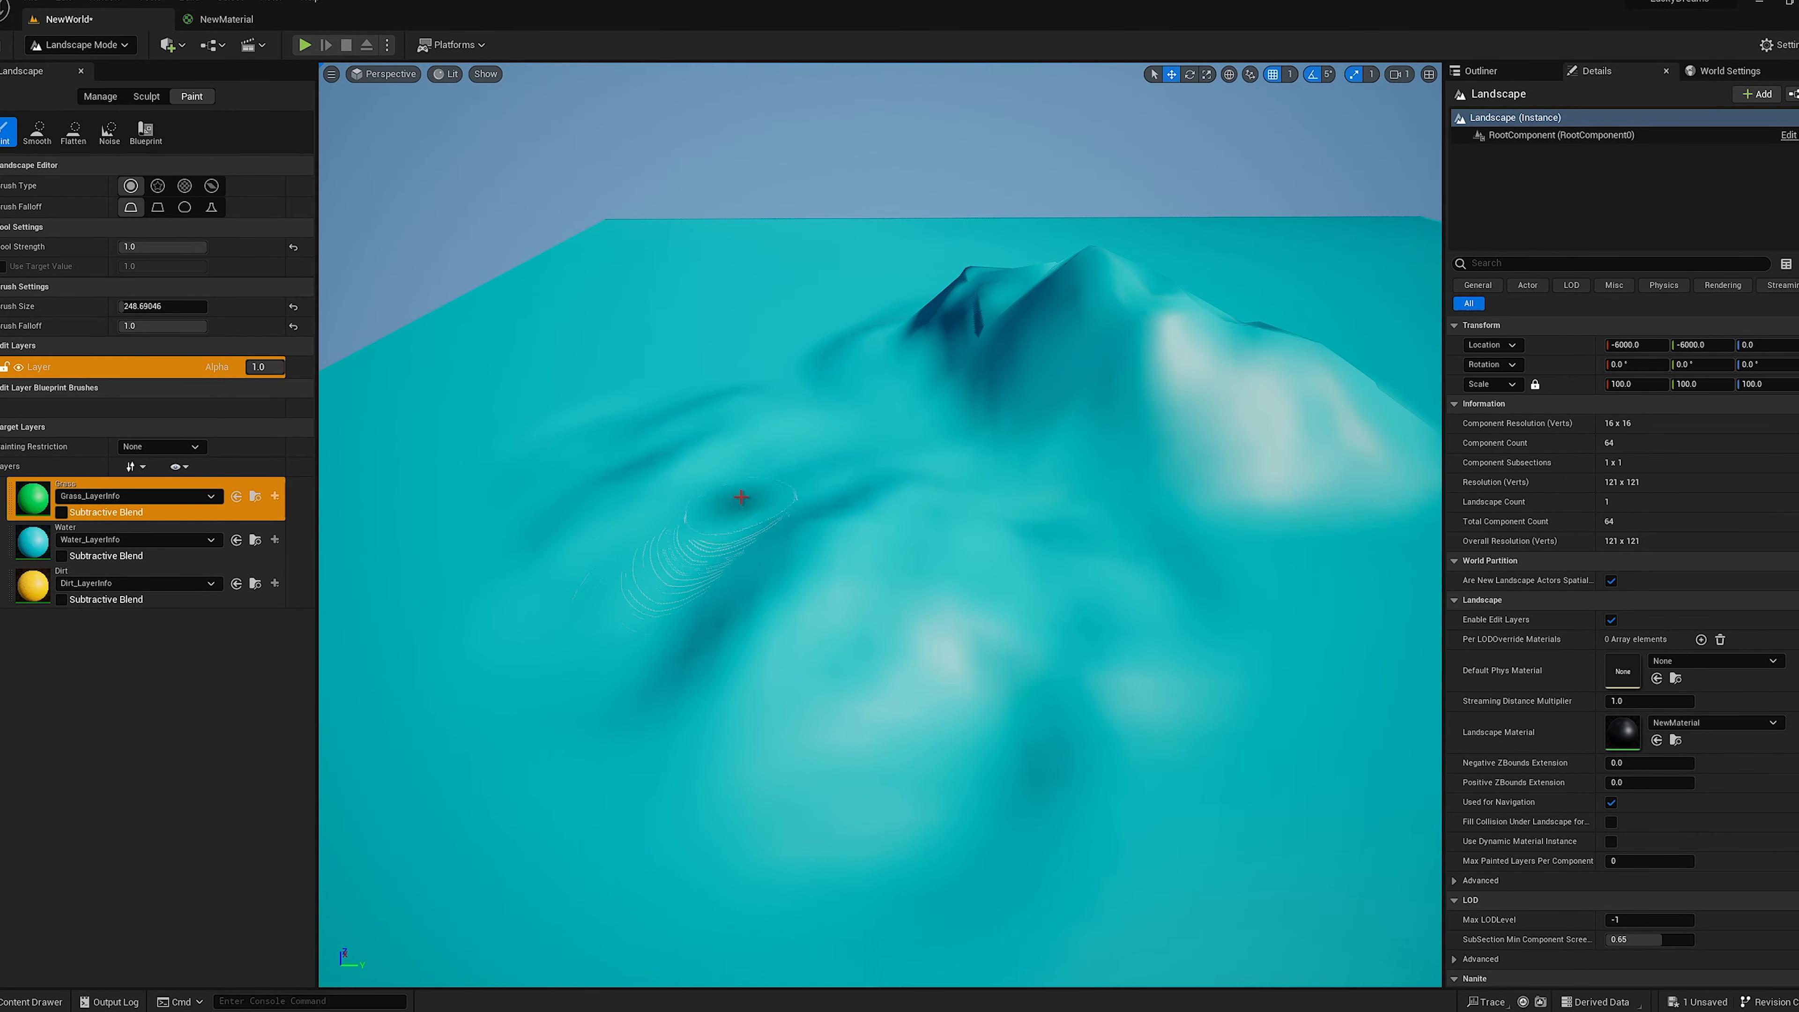
{"action": "left_click", "coordinate": [46, 505]}
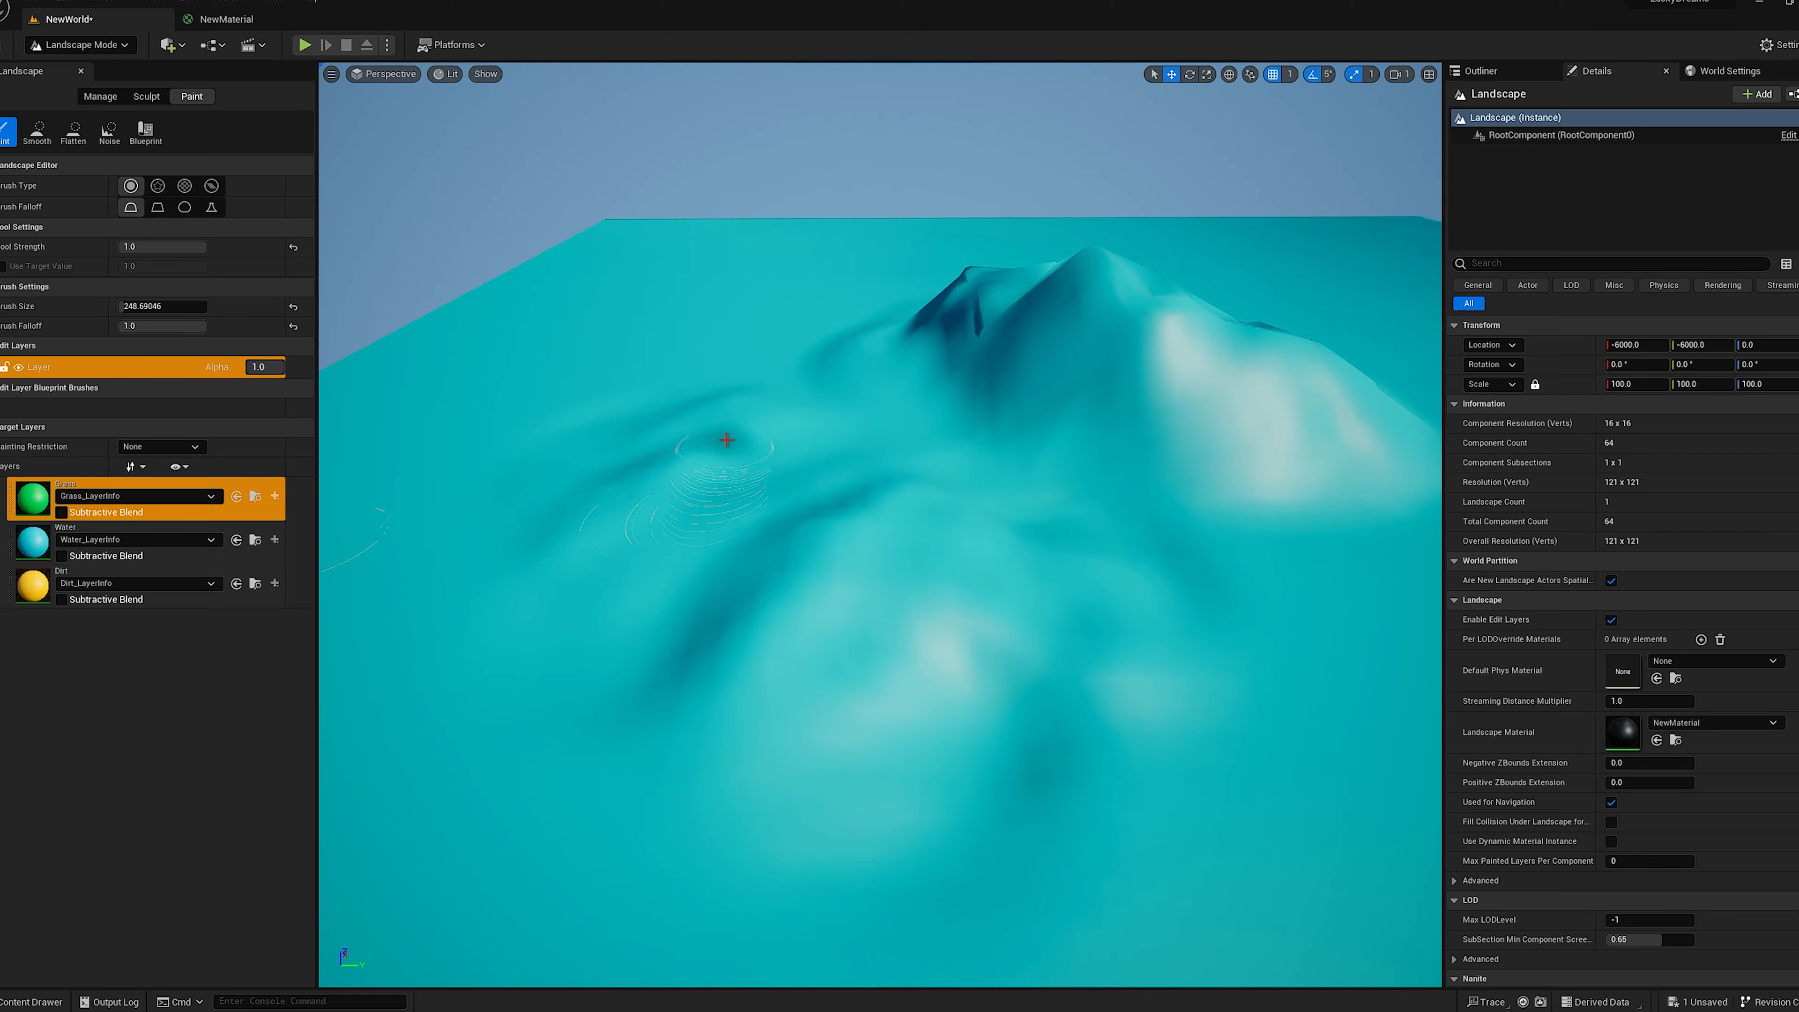
{"action": "mouse_move", "coordinate": [724, 441]}
{"action": "left_mouse_down"}
{"action": "mouse_move", "coordinate": [580, 522]}
{"action": "mouse_move", "coordinate": [638, 498]}
{"action": "left_mouse_up"}
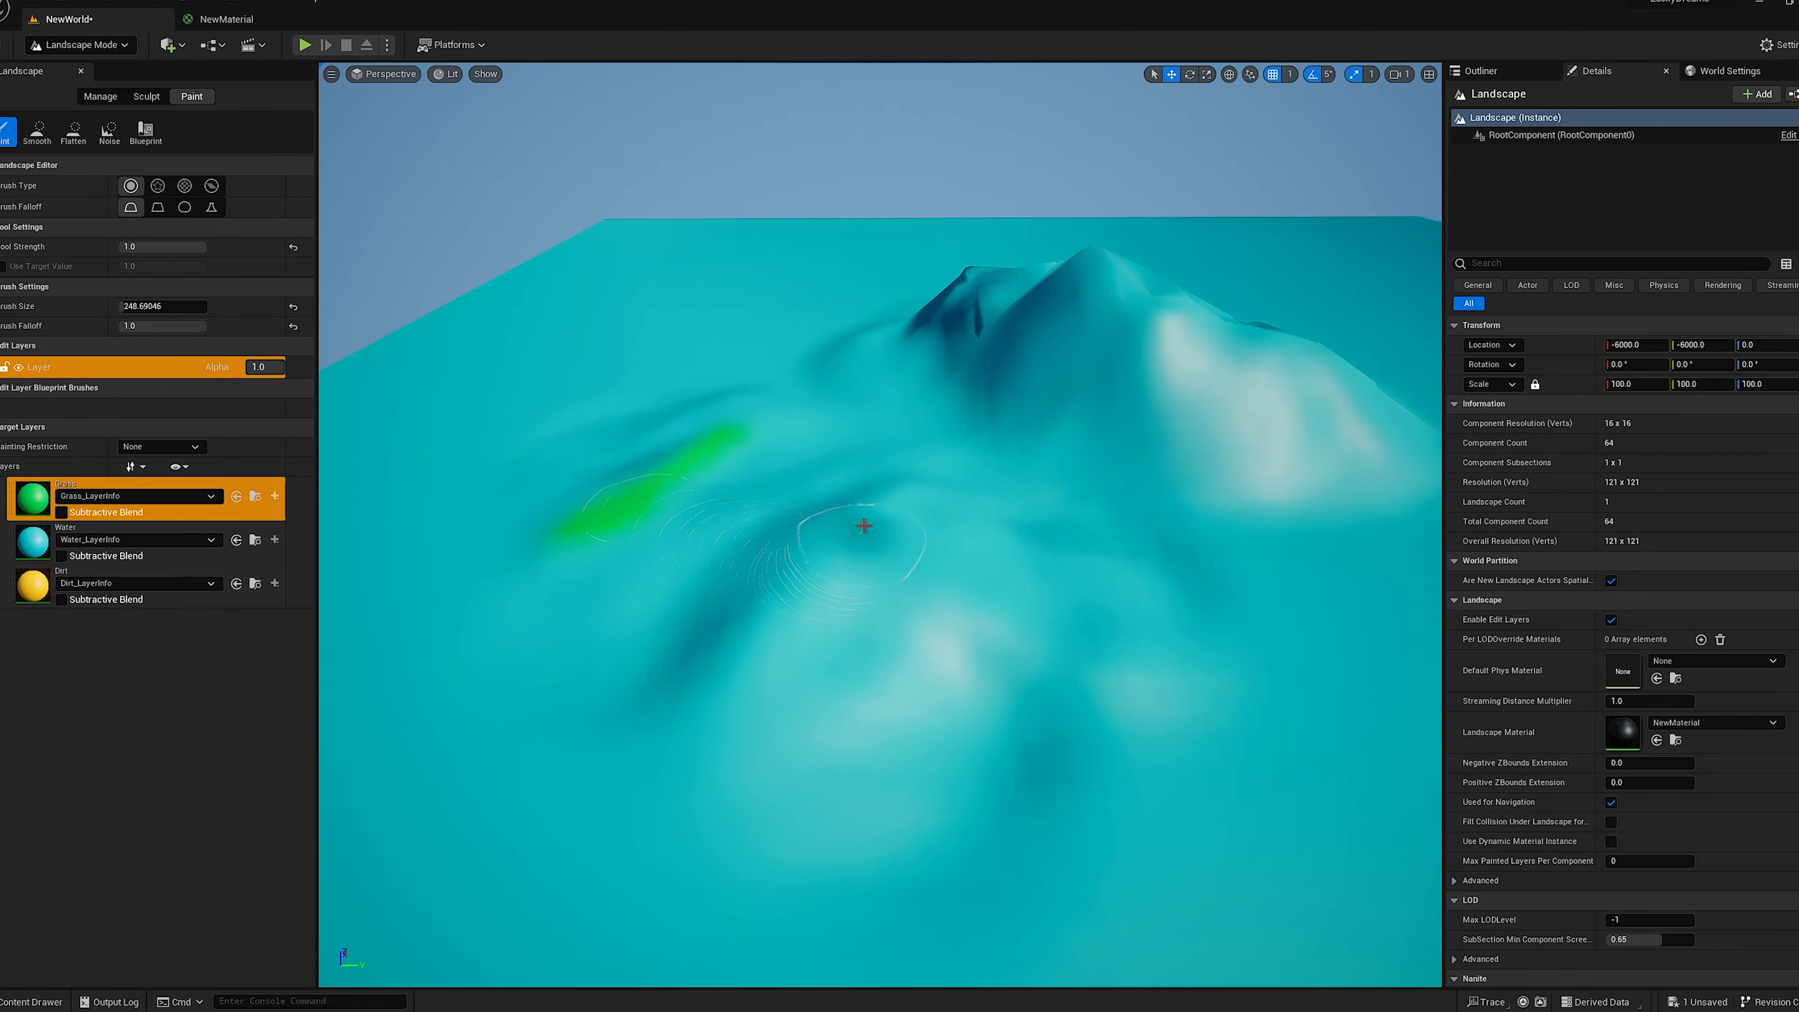
{"action": "mouse_move", "coordinate": [861, 528]}
{"action": "left_mouse_down"}
{"action": "mouse_move", "coordinate": [735, 635]}
{"action": "mouse_move", "coordinate": [905, 510]}
{"action": "left_mouse_up"}
{"action": "left_click_drag", "start_coordinate": [1111, 659], "coordinate": [1125, 698]}
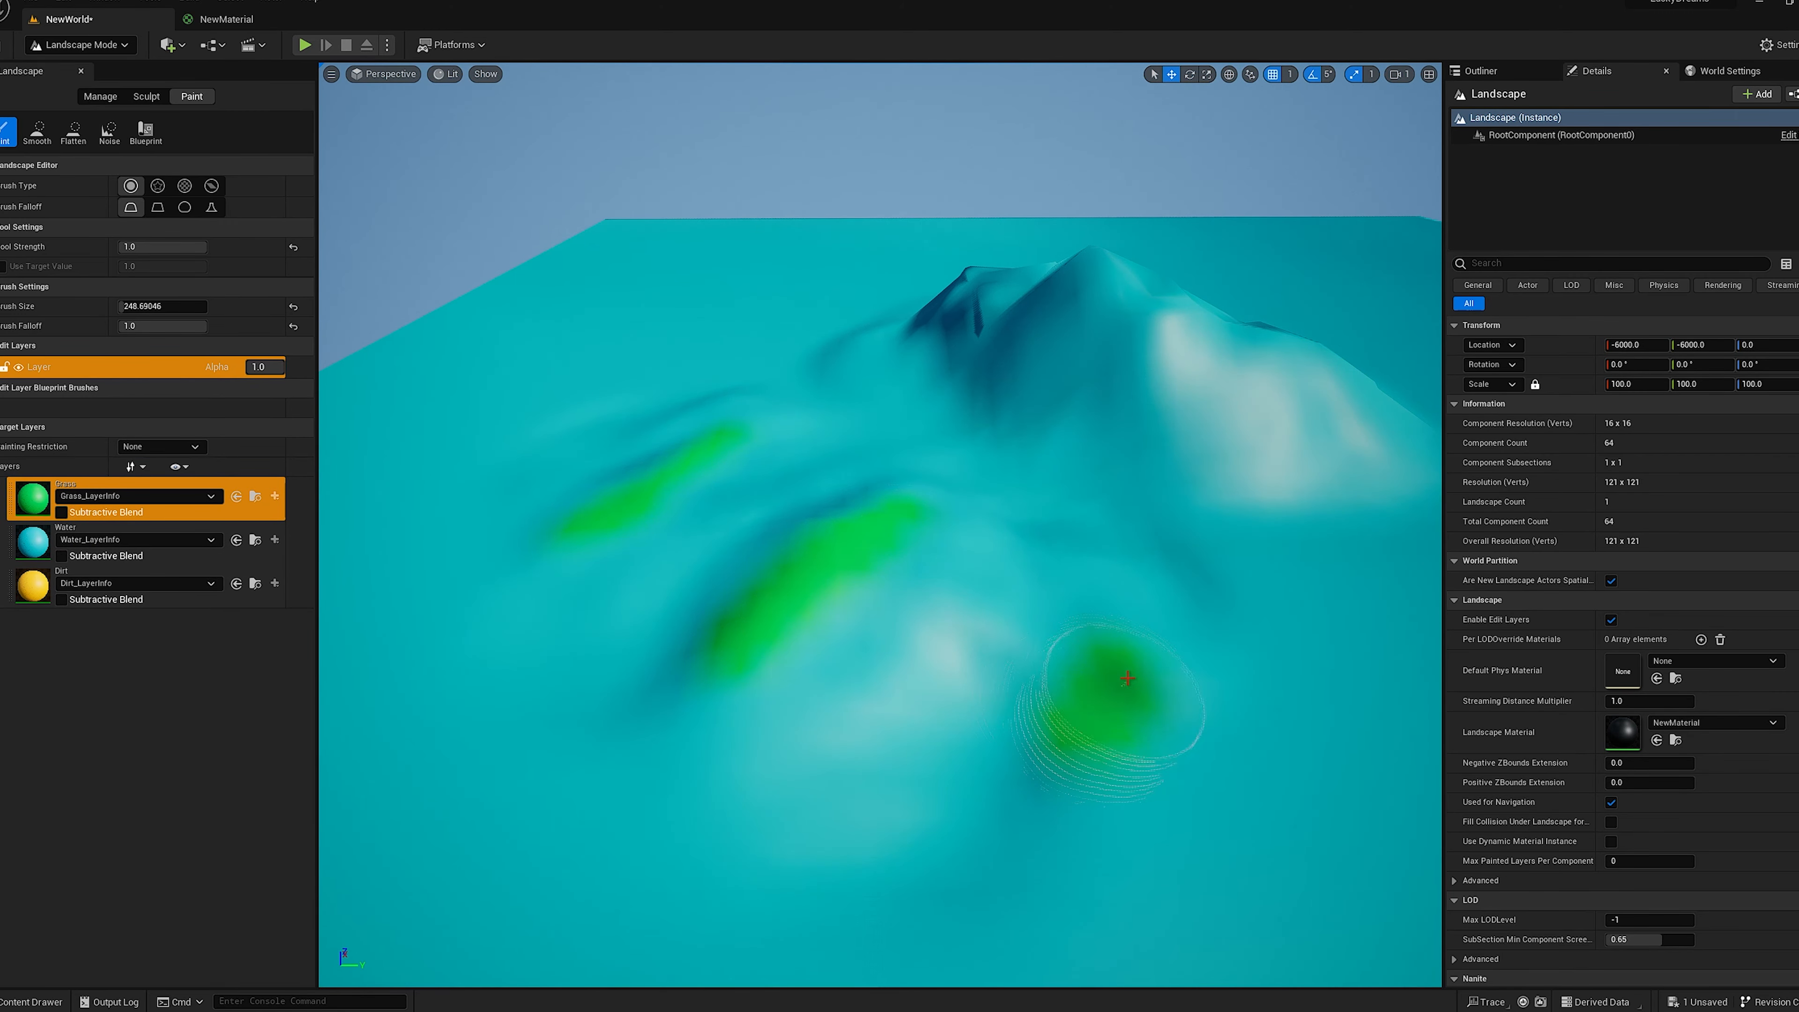
{"action": "mouse_move", "coordinate": [874, 537]}
{"action": "left_mouse_down"}
{"action": "mouse_move", "coordinate": [708, 621]}
{"action": "mouse_move", "coordinate": [906, 496]}
{"action": "left_mouse_up"}
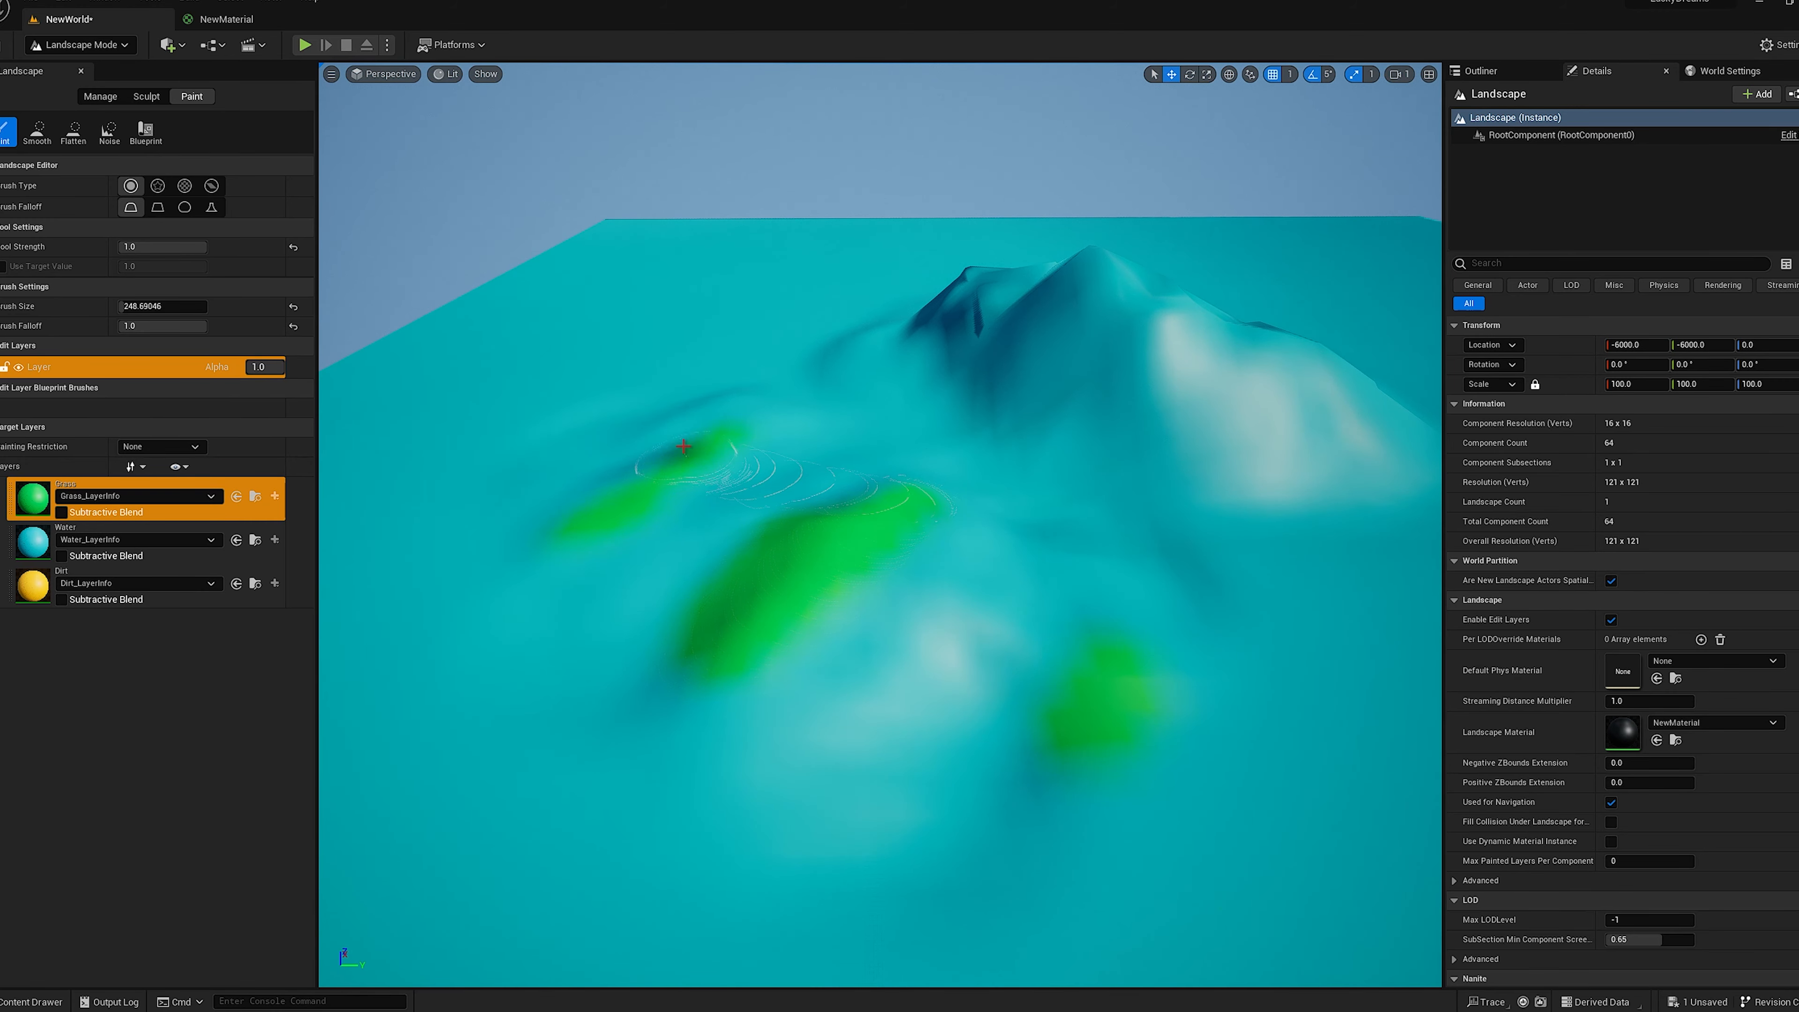
{"action": "mouse_move", "coordinate": [682, 429]}
{"action": "left_mouse_down"}
{"action": "mouse_move", "coordinate": [878, 350]}
{"action": "mouse_move", "coordinate": [1063, 358]}
{"action": "mouse_move", "coordinate": [1024, 298]}
{"action": "mouse_move", "coordinate": [1139, 302]}
{"action": "mouse_move", "coordinate": [1134, 324]}
{"action": "mouse_move", "coordinate": [1070, 247]}
{"action": "mouse_move", "coordinate": [1288, 370]}
{"action": "mouse_move", "coordinate": [1140, 264]}
{"action": "left_mouse_up"}
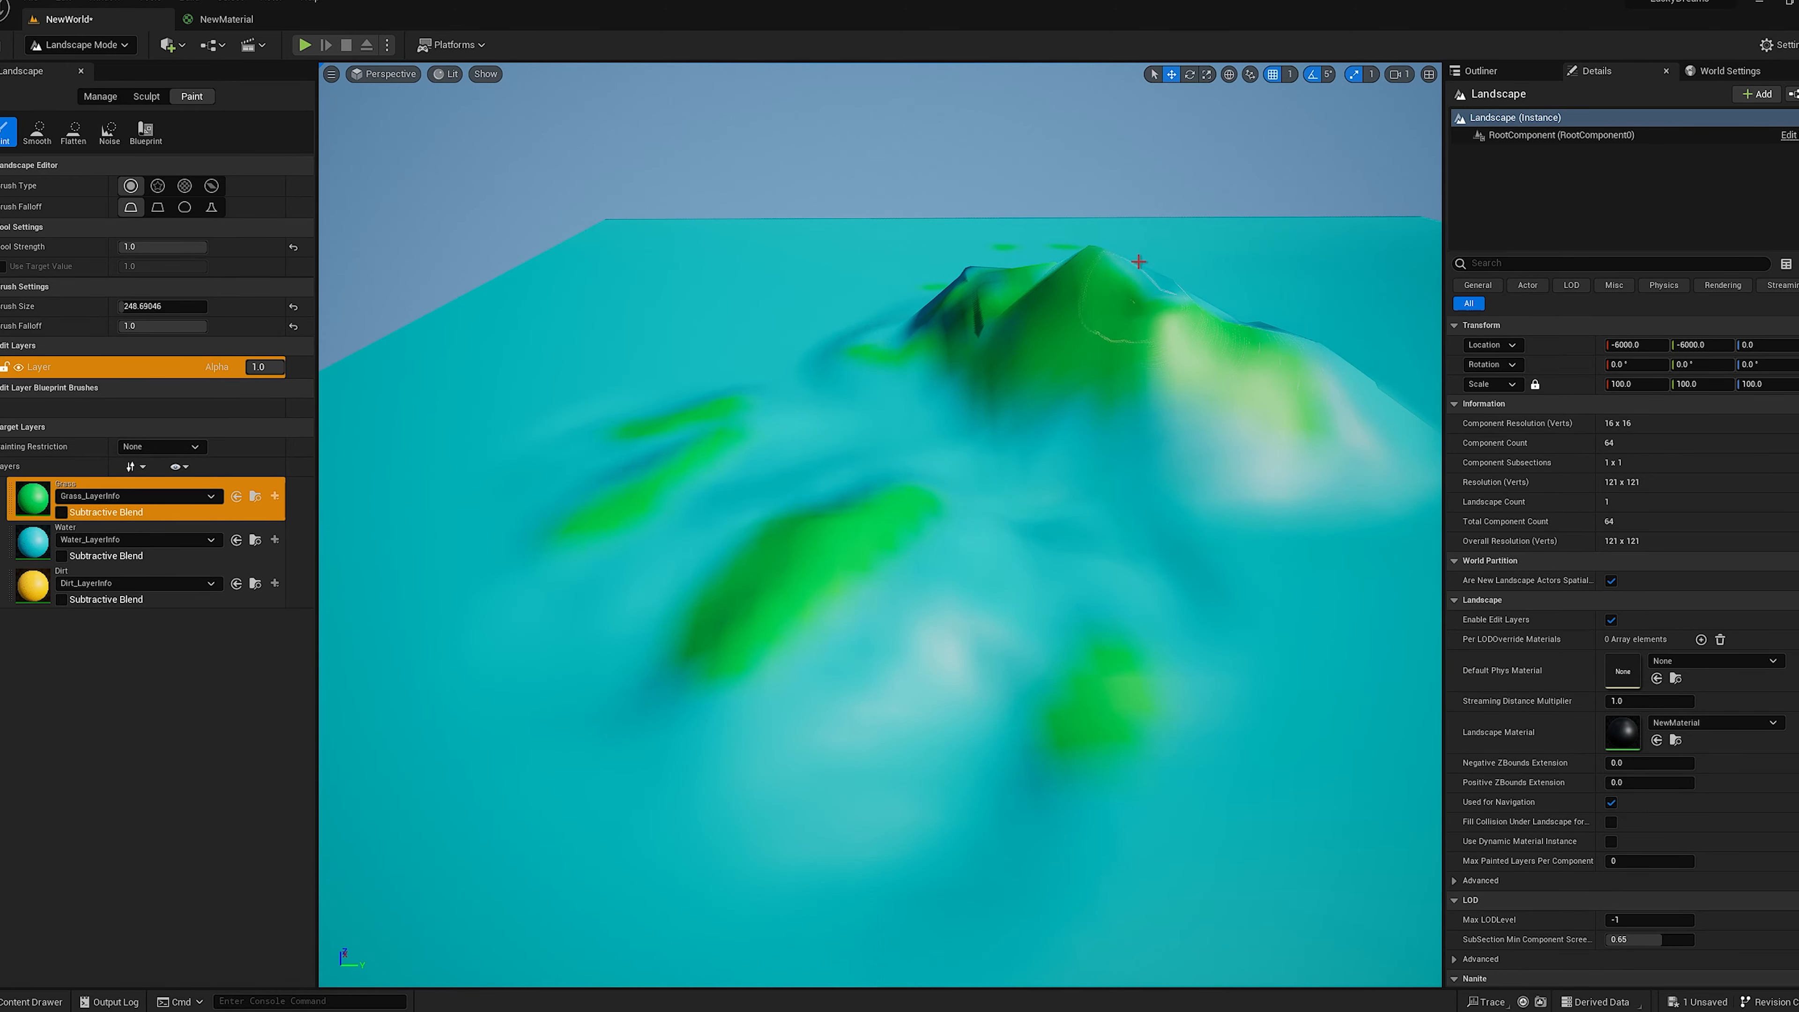
Extend the Grass layer over the remaining sides and peak of the main mountain.
{"action": "mouse_move", "coordinate": [1141, 298]}
{"action": "right_mouse_down"}
{"action": "mouse_move", "coordinate": [1190, 280]}
{"action": "mouse_move", "coordinate": [1197, 177]}
{"action": "mouse_move", "coordinate": [1247, 248]}
{"action": "mouse_move", "coordinate": [1282, 362]}
{"action": "mouse_move", "coordinate": [1374, 312]}
{"action": "mouse_move", "coordinate": [1353, 329]}
{"action": "right_mouse_up"}
{"action": "mouse_move", "coordinate": [786, 496]}
{"action": "left_mouse_down"}
{"action": "mouse_move", "coordinate": [715, 564]}
{"action": "mouse_move", "coordinate": [827, 360]}
{"action": "mouse_move", "coordinate": [691, 460]}
{"action": "mouse_move", "coordinate": [772, 354]}
{"action": "mouse_move", "coordinate": [743, 426]}
{"action": "left_mouse_up"}
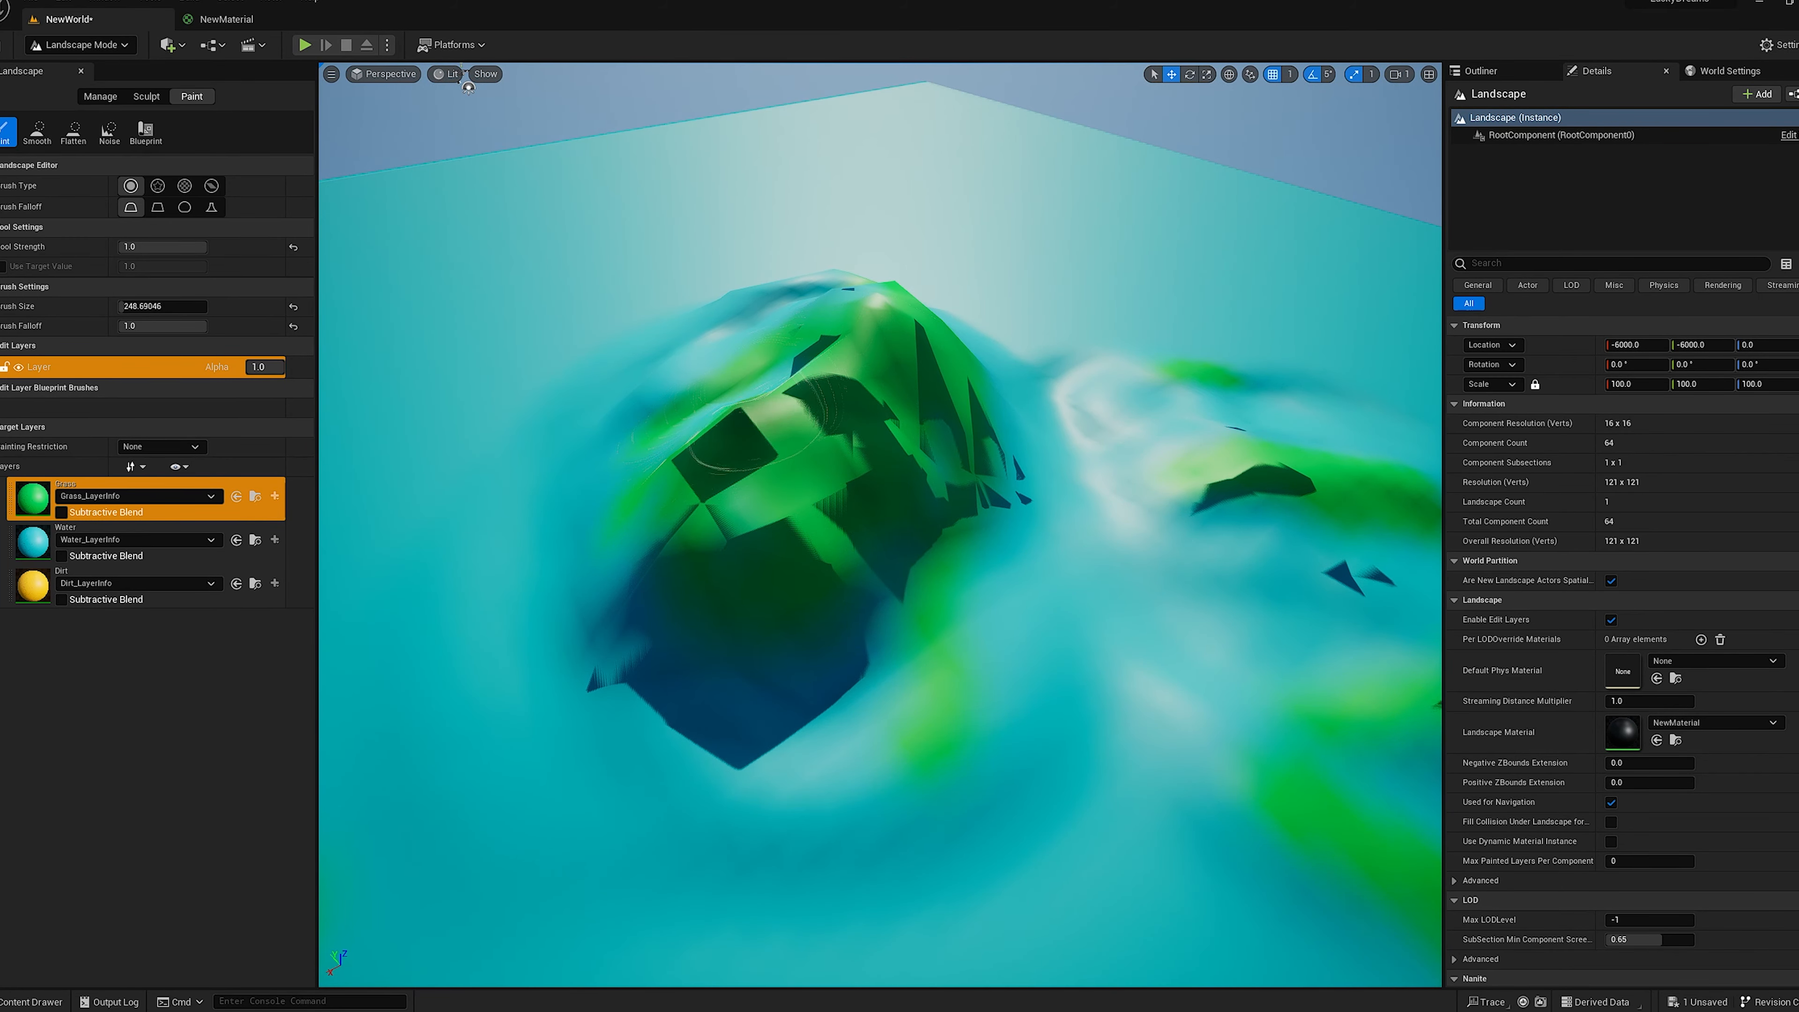
{"action": "right_click_drag", "start_coordinate": [744, 426], "coordinate": [971, 426]}
{"action": "mouse_move", "coordinate": [790, 453]}
{"action": "left_mouse_down"}
{"action": "mouse_move", "coordinate": [878, 567]}
{"action": "mouse_move", "coordinate": [836, 585]}
{"action": "mouse_move", "coordinate": [796, 438]}
{"action": "mouse_move", "coordinate": [789, 536]}
{"action": "mouse_move", "coordinate": [701, 360]}
{"action": "mouse_move", "coordinate": [680, 502]}
{"action": "mouse_move", "coordinate": [622, 466]}
{"action": "mouse_move", "coordinate": [685, 345]}
{"action": "mouse_move", "coordinate": [748, 340]}
{"action": "left_mouse_up"}
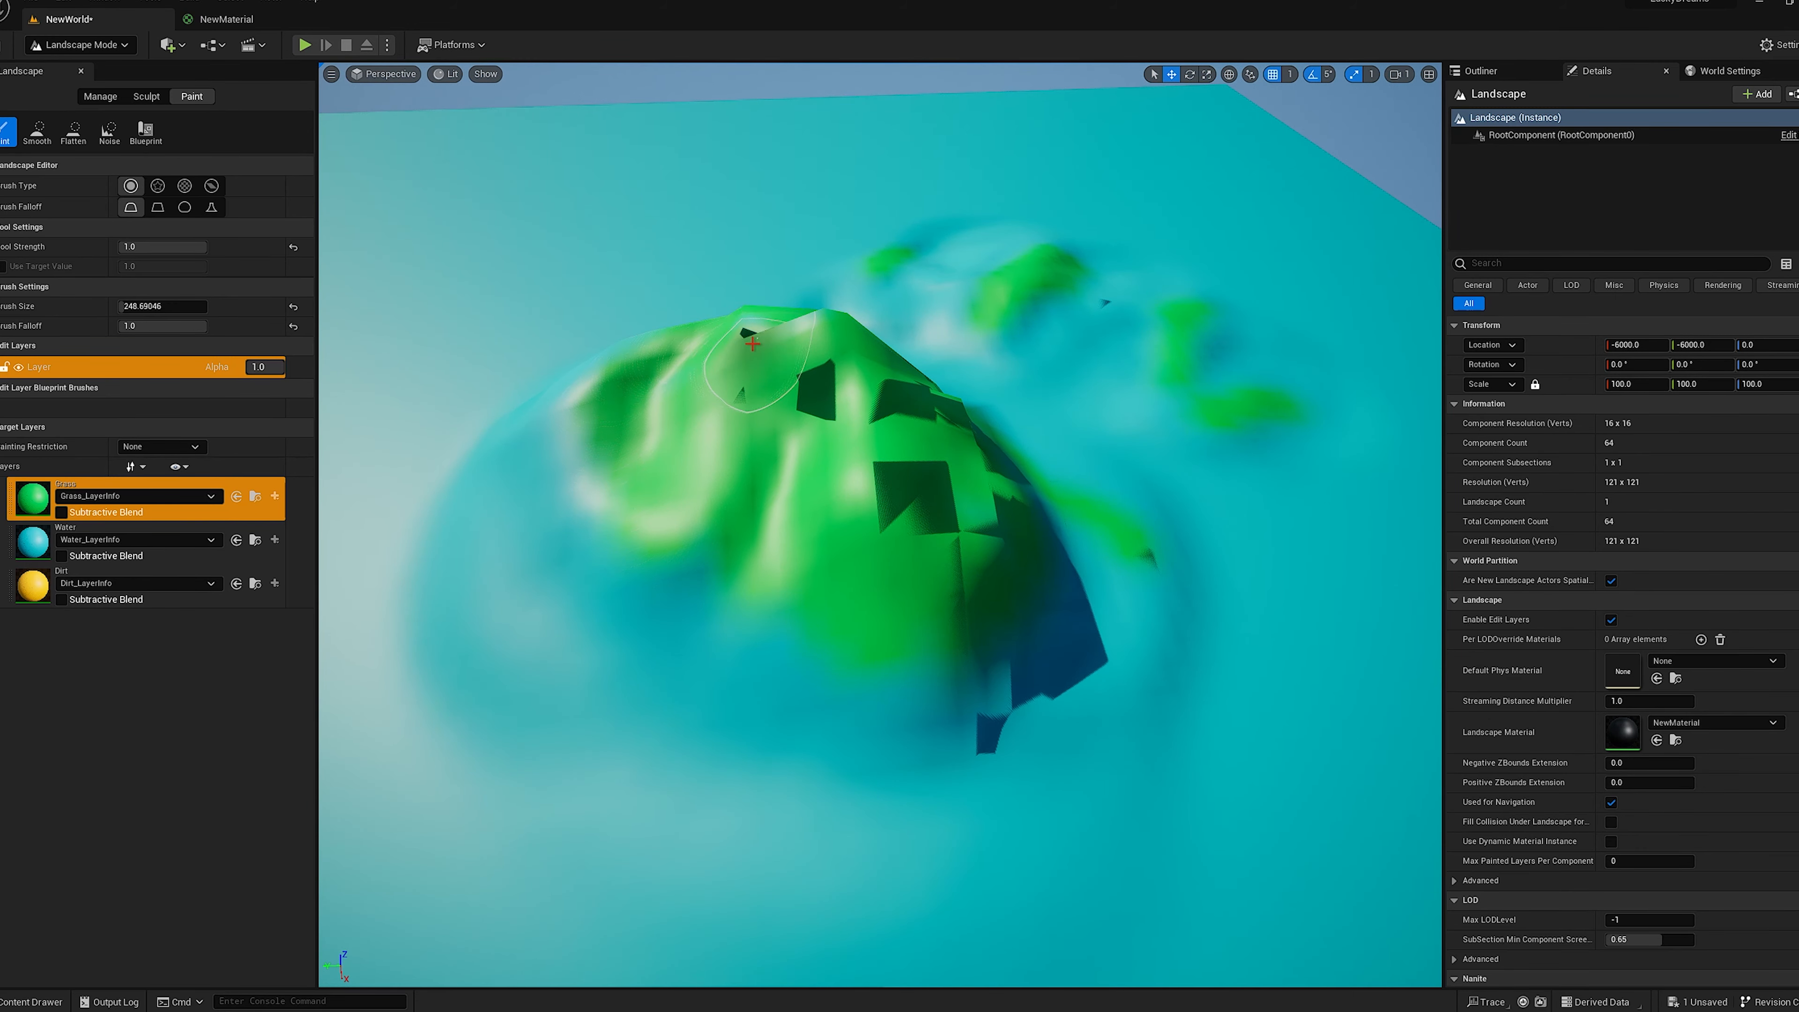
{"action": "right_click_drag", "start_coordinate": [747, 340], "coordinate": [1133, 365]}
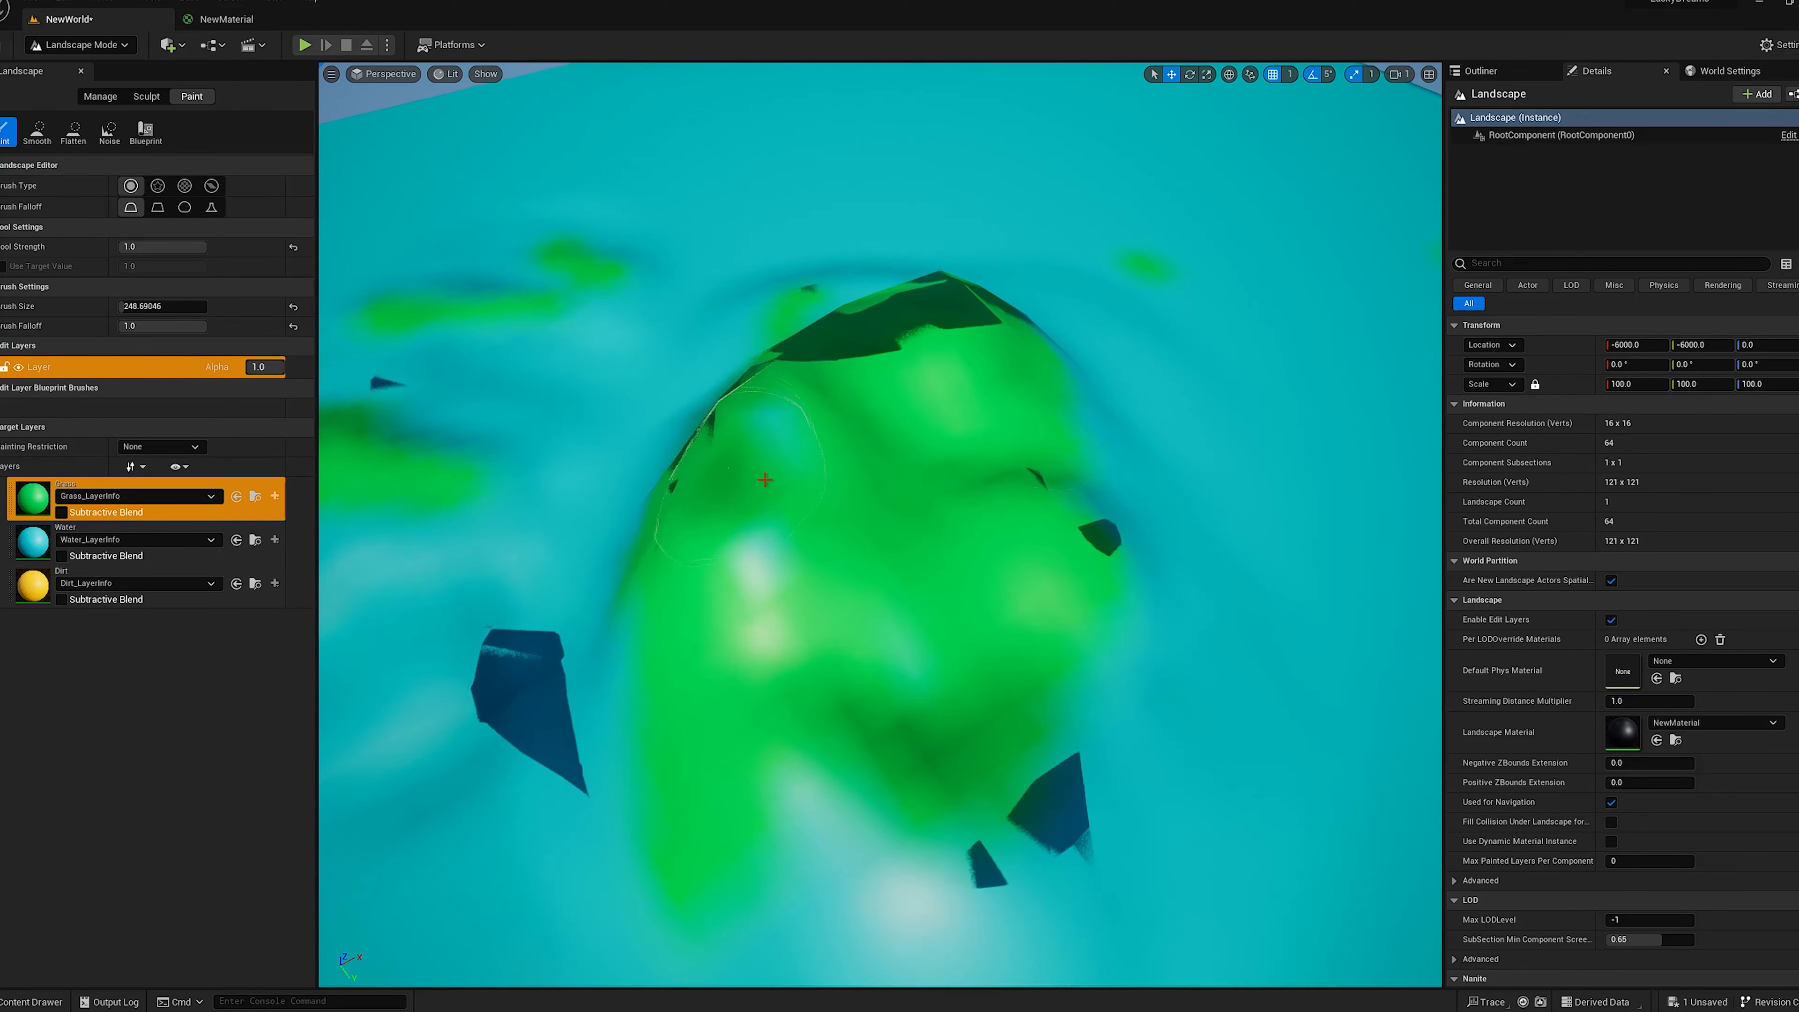
{"action": "mouse_move", "coordinate": [786, 454]}
{"action": "left_mouse_down"}
{"action": "mouse_move", "coordinate": [773, 564]}
{"action": "mouse_move", "coordinate": [934, 646]}
{"action": "mouse_move", "coordinate": [843, 643]}
{"action": "left_mouse_up"}
Paint the Water layer over the stray grass spots on the flat ground behind the mountain.
{"action": "right_click_drag", "start_coordinate": [878, 628], "coordinate": [1161, 496]}
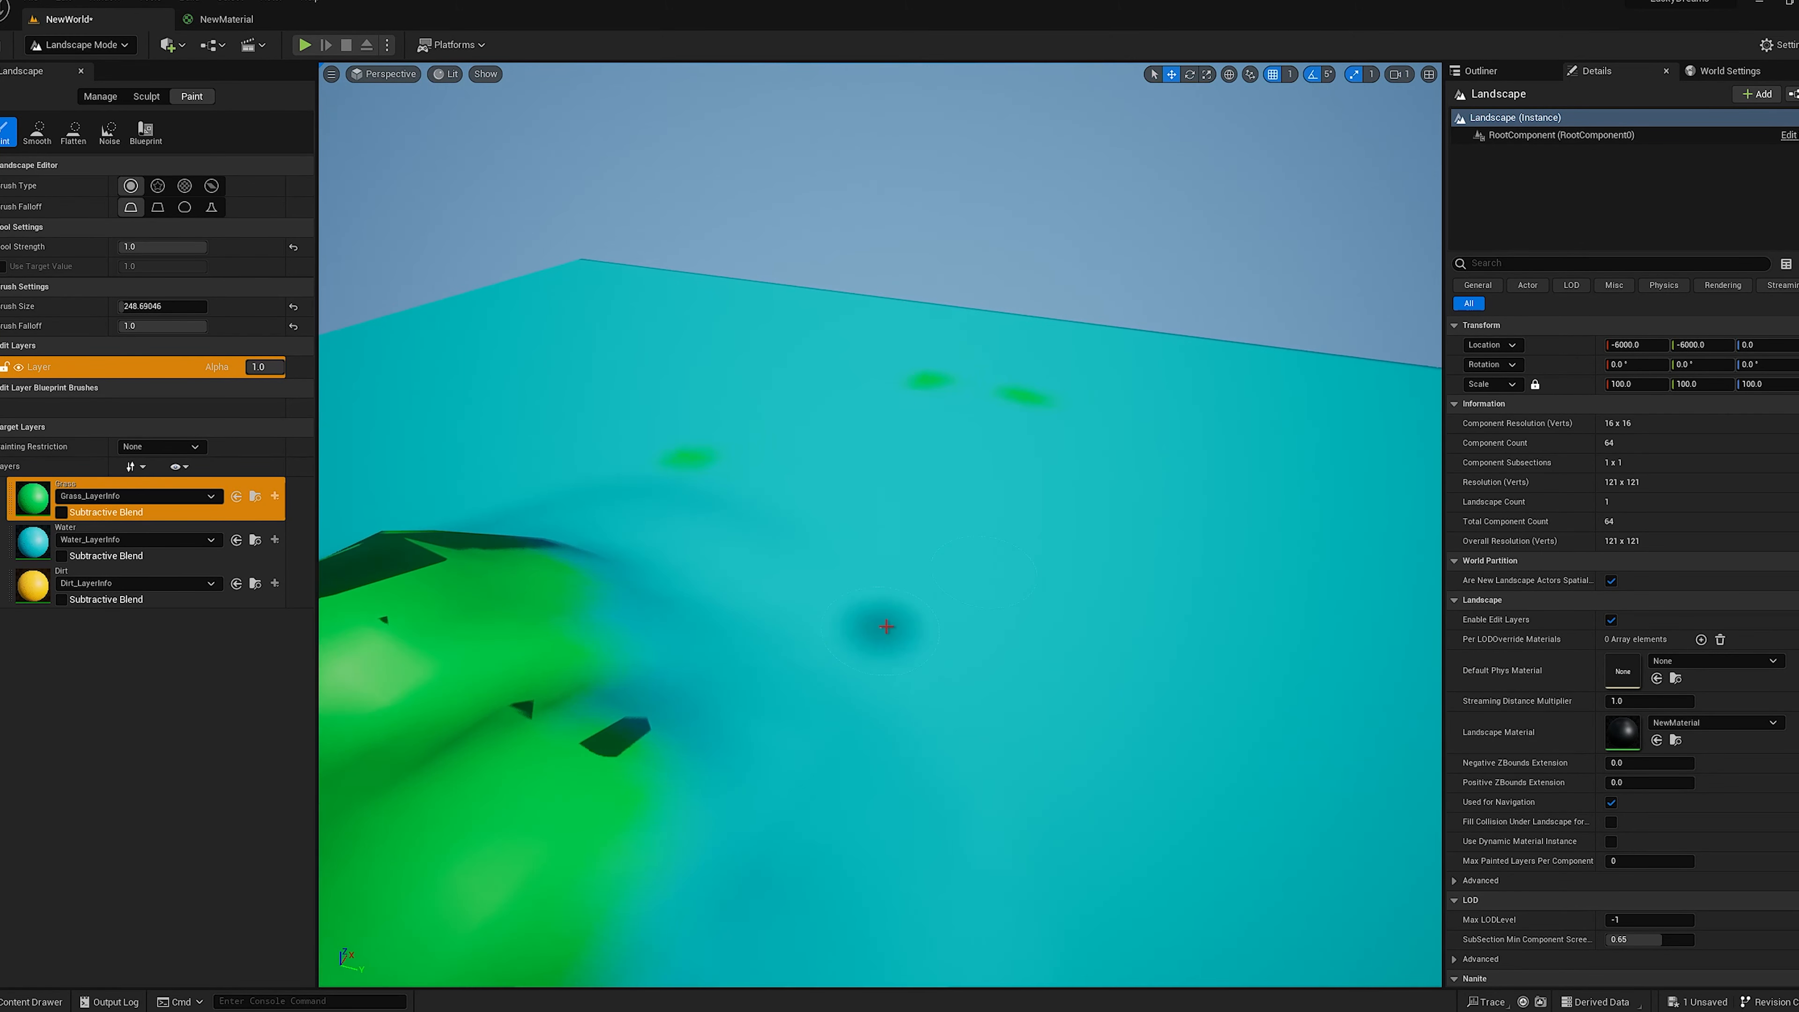
{"action": "left_click", "coordinate": [205, 556]}
{"action": "mouse_move", "coordinate": [687, 469]}
{"action": "left_mouse_down"}
{"action": "mouse_move", "coordinate": [663, 452]}
{"action": "mouse_move", "coordinate": [906, 344]}
{"action": "left_mouse_up"}
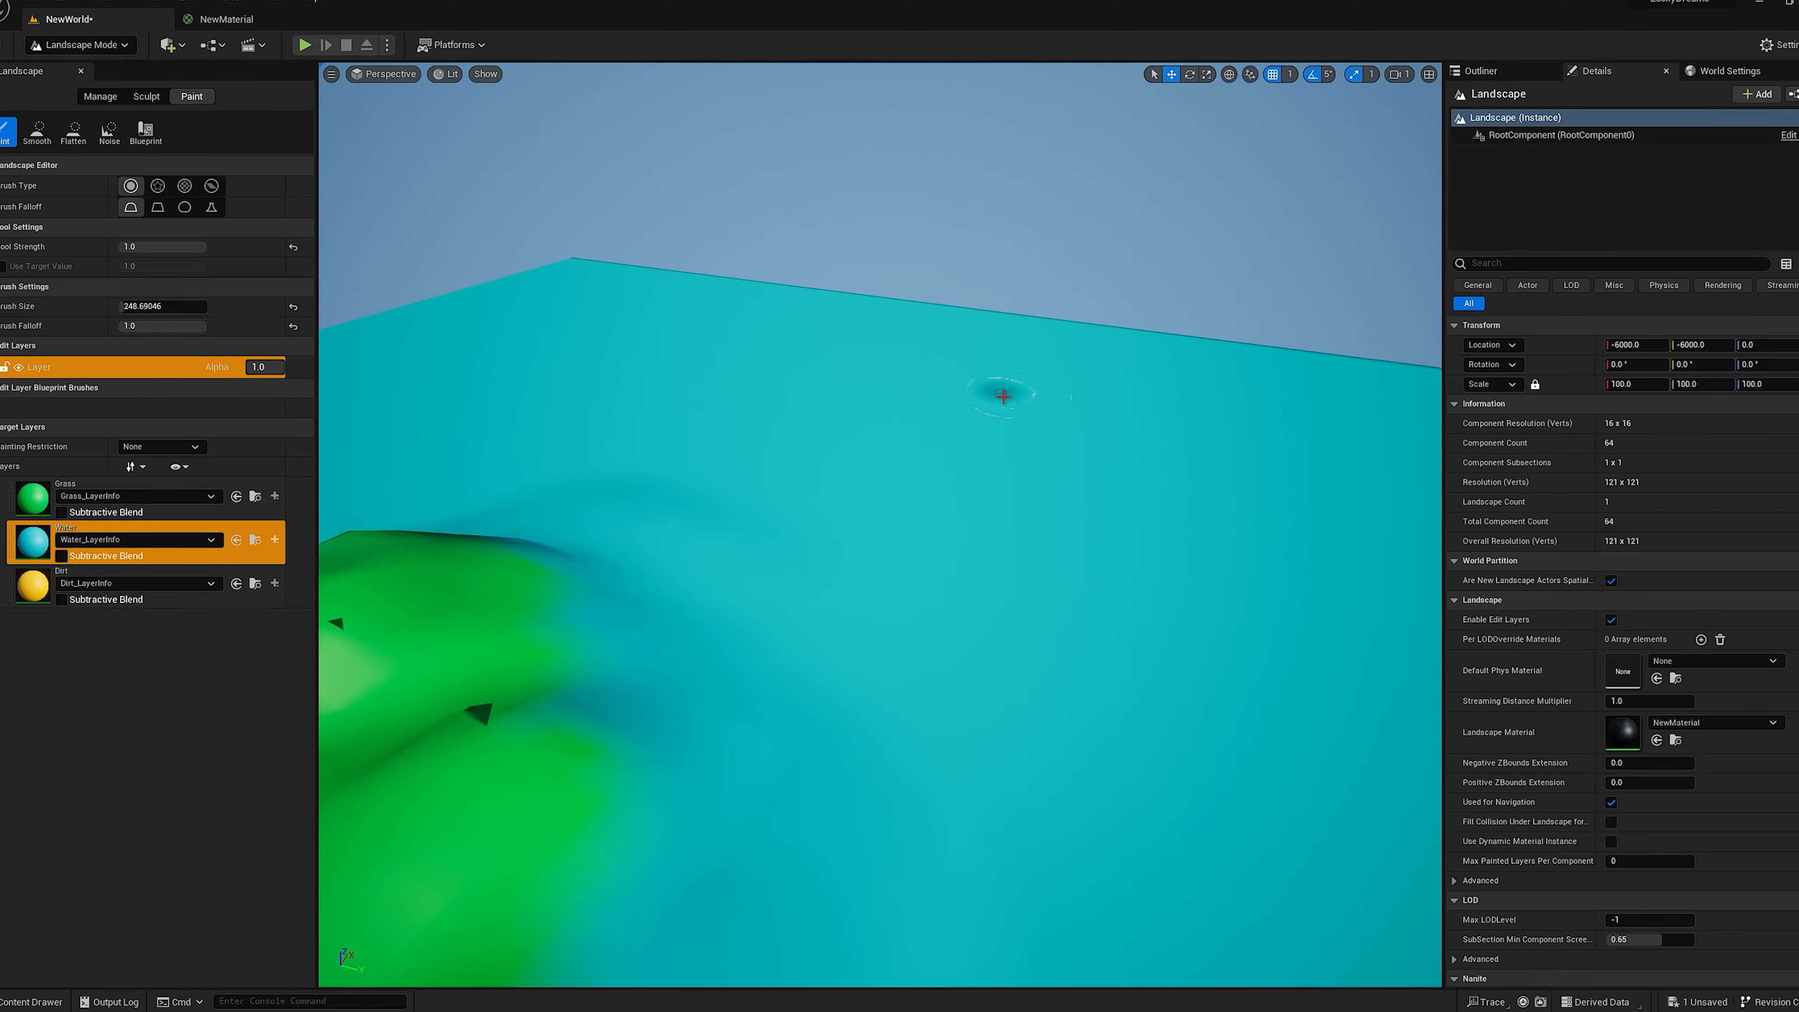
Paint the Dirt layer across and around the low grassy hill beside the mountain, and leave Landscape mode.
{"action": "mouse_move", "coordinate": [1003, 397]}
{"action": "right_mouse_down"}
{"action": "mouse_move", "coordinate": [912, 514]}
{"action": "mouse_move", "coordinate": [836, 496]}
{"action": "mouse_move", "coordinate": [819, 587]}
{"action": "right_mouse_up"}
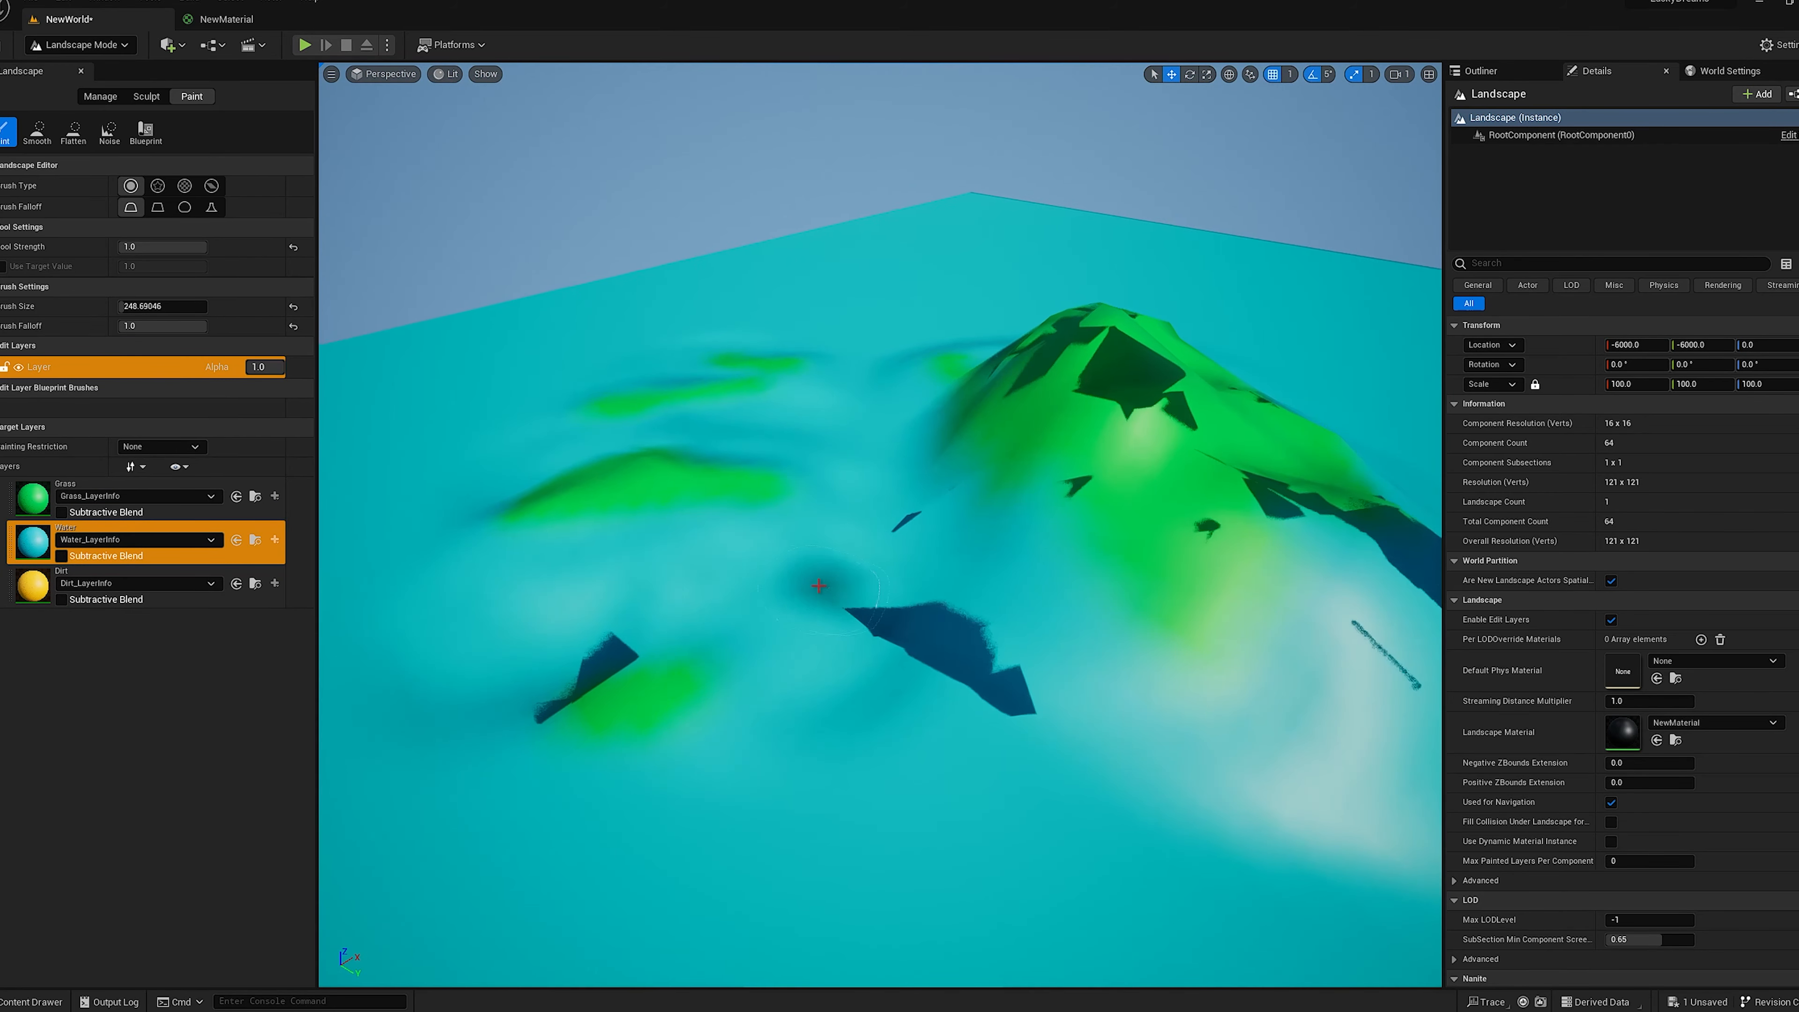
{"action": "left_click", "coordinate": [205, 599]}
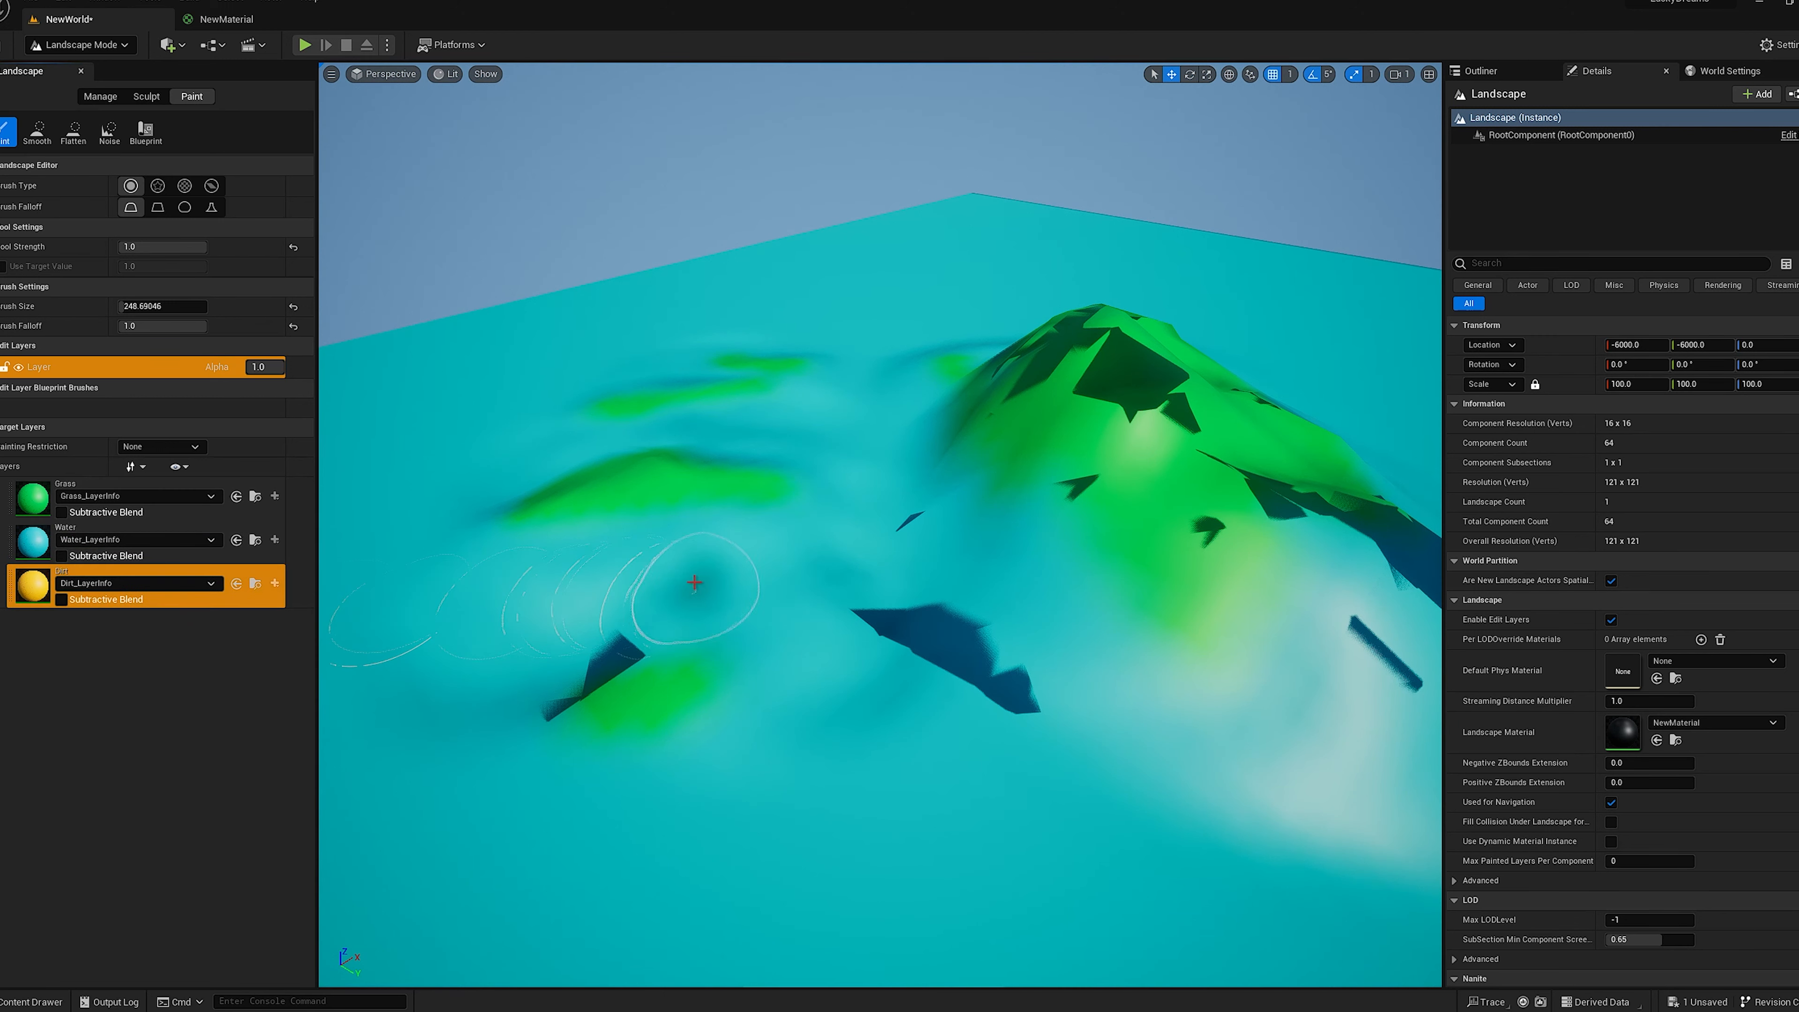
{"action": "mouse_move", "coordinate": [695, 582]}
{"action": "left_mouse_down"}
{"action": "mouse_move", "coordinate": [642, 552]}
{"action": "mouse_move", "coordinate": [565, 559]}
{"action": "mouse_move", "coordinate": [765, 545]}
{"action": "mouse_move", "coordinate": [638, 620]}
{"action": "mouse_move", "coordinate": [459, 605]}
{"action": "mouse_move", "coordinate": [715, 610]}
{"action": "mouse_move", "coordinate": [803, 575]}
{"action": "mouse_move", "coordinate": [831, 674]}
{"action": "mouse_move", "coordinate": [860, 471]}
{"action": "mouse_move", "coordinate": [669, 425]}
{"action": "mouse_move", "coordinate": [550, 450]}
{"action": "left_mouse_up"}
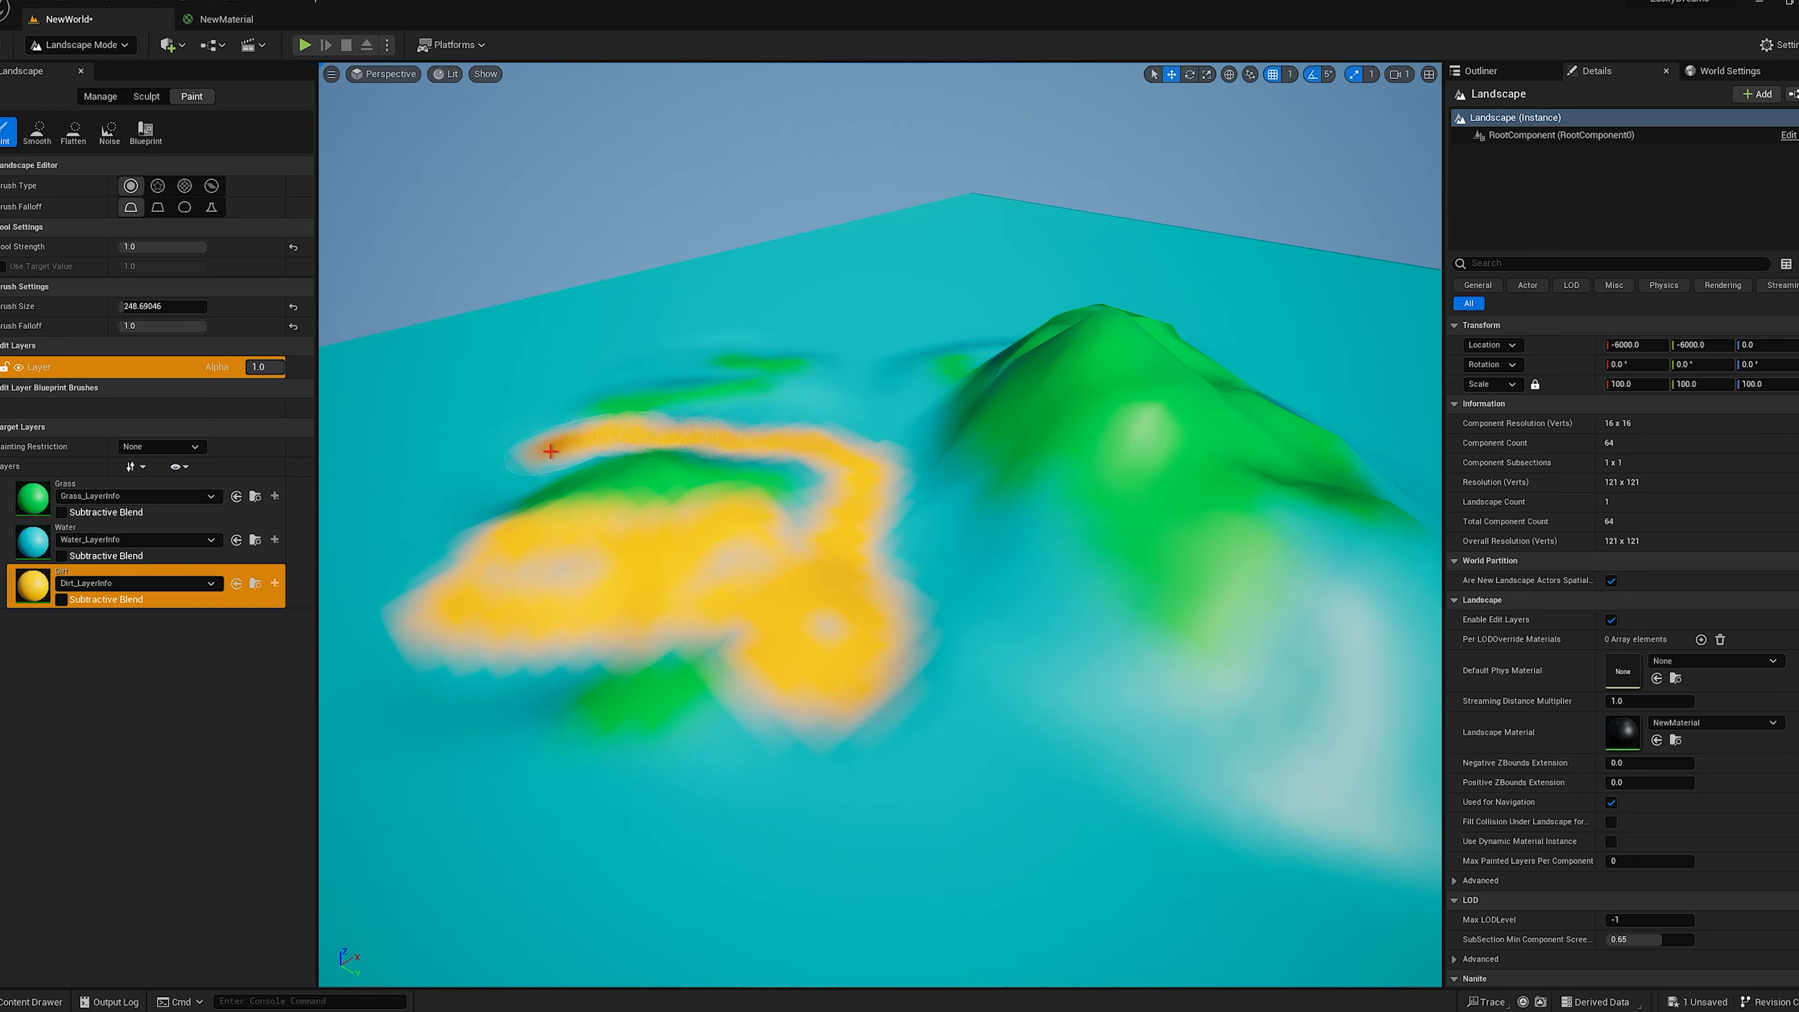
{"action": "left_click_drag", "start_coordinate": [684, 430], "coordinate": [839, 434]}
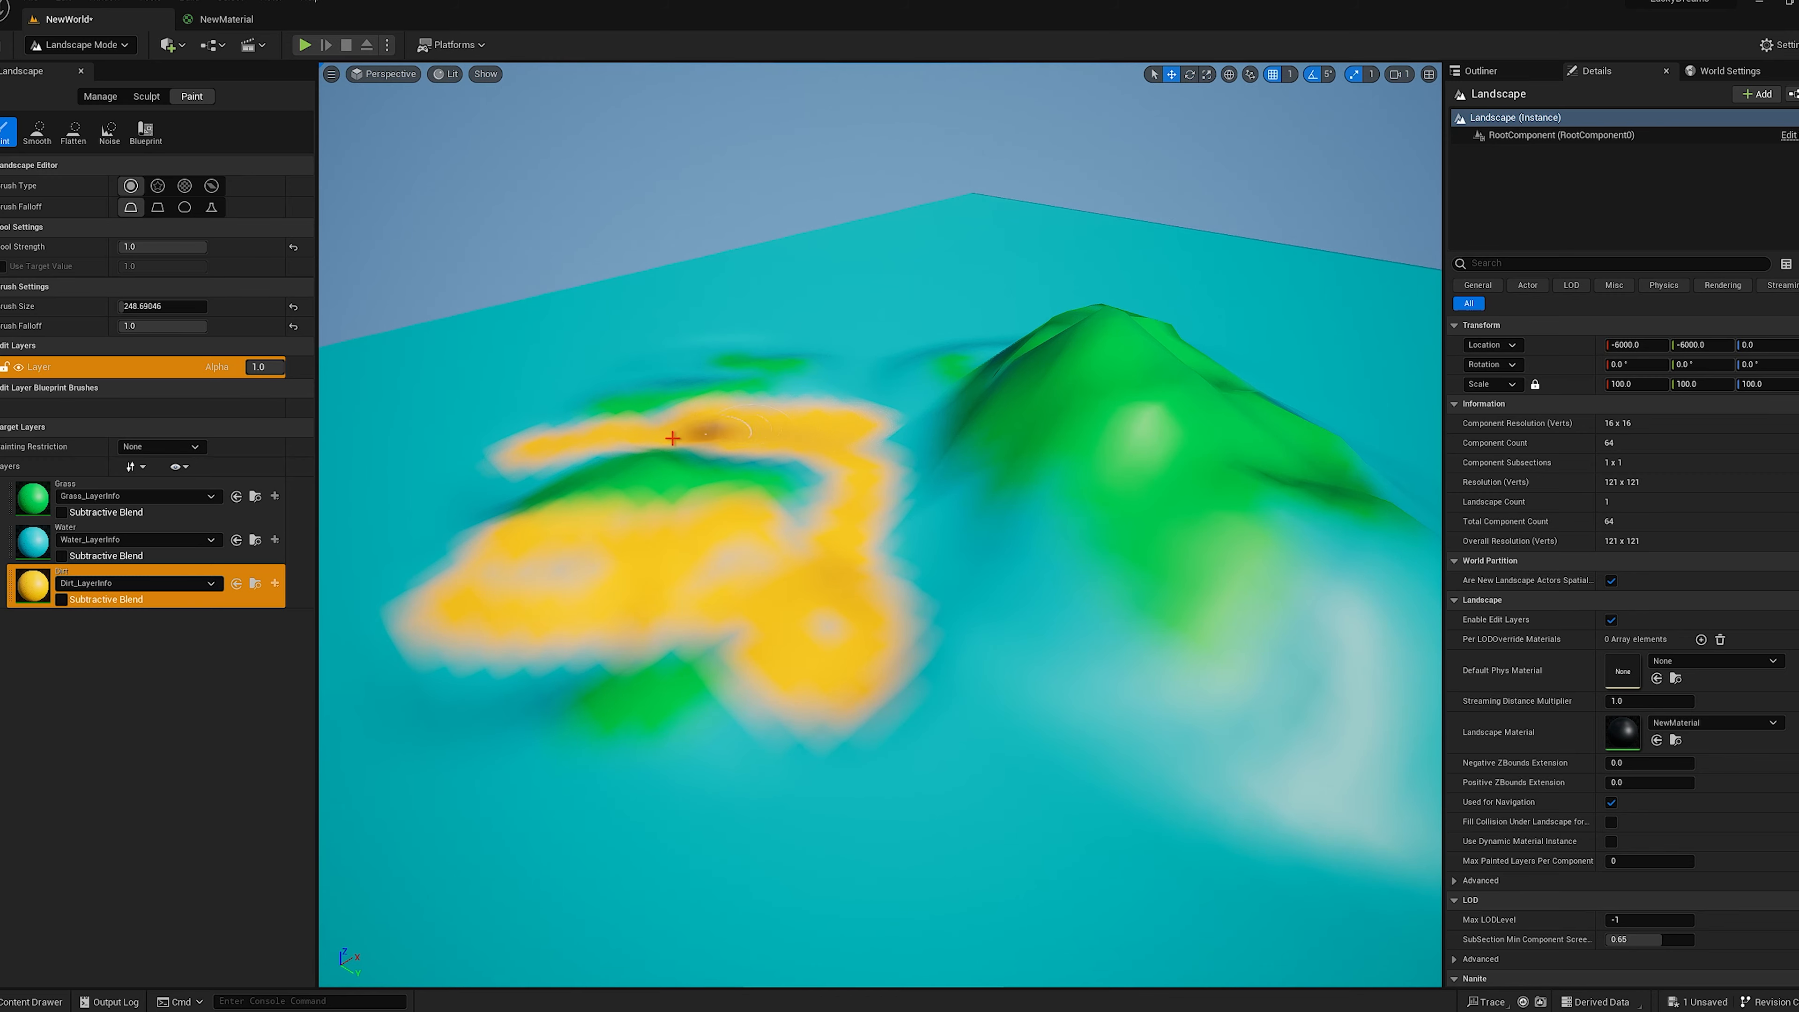
{"action": "left_click_drag", "start_coordinate": [557, 454], "coordinate": [490, 508]}
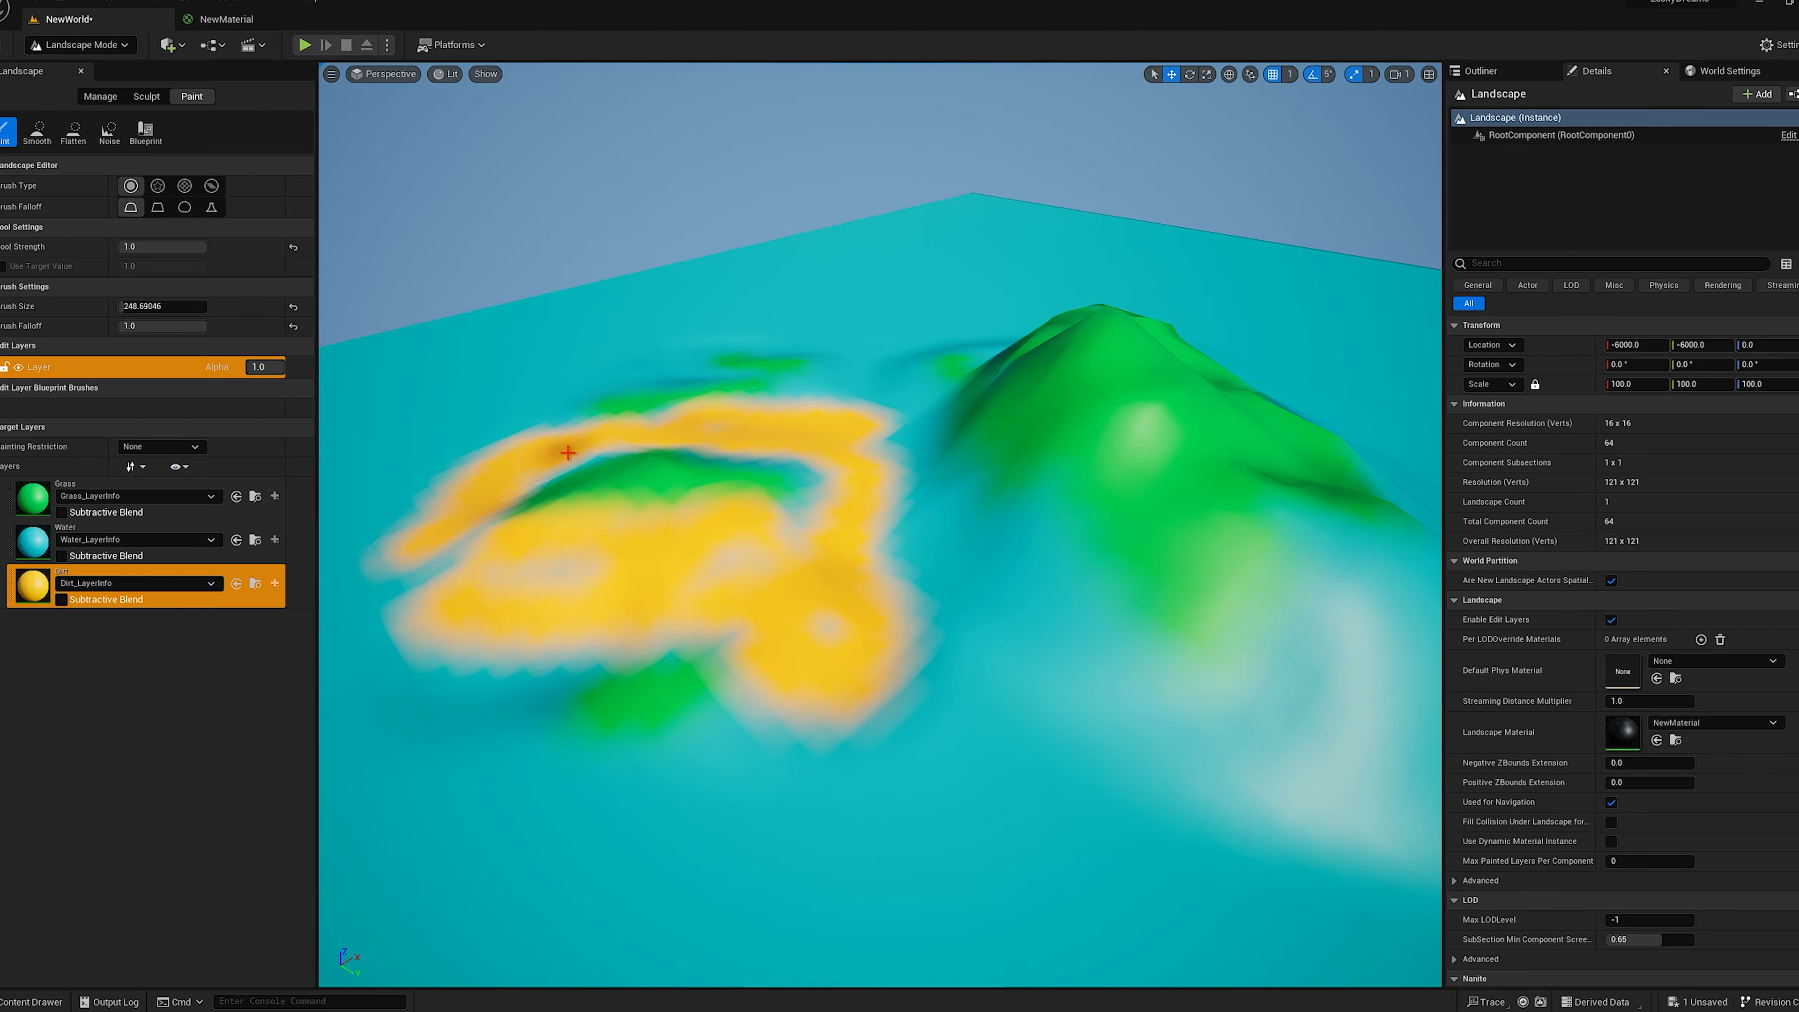
{"action": "right_click_drag", "start_coordinate": [568, 452], "coordinate": [680, 507]}
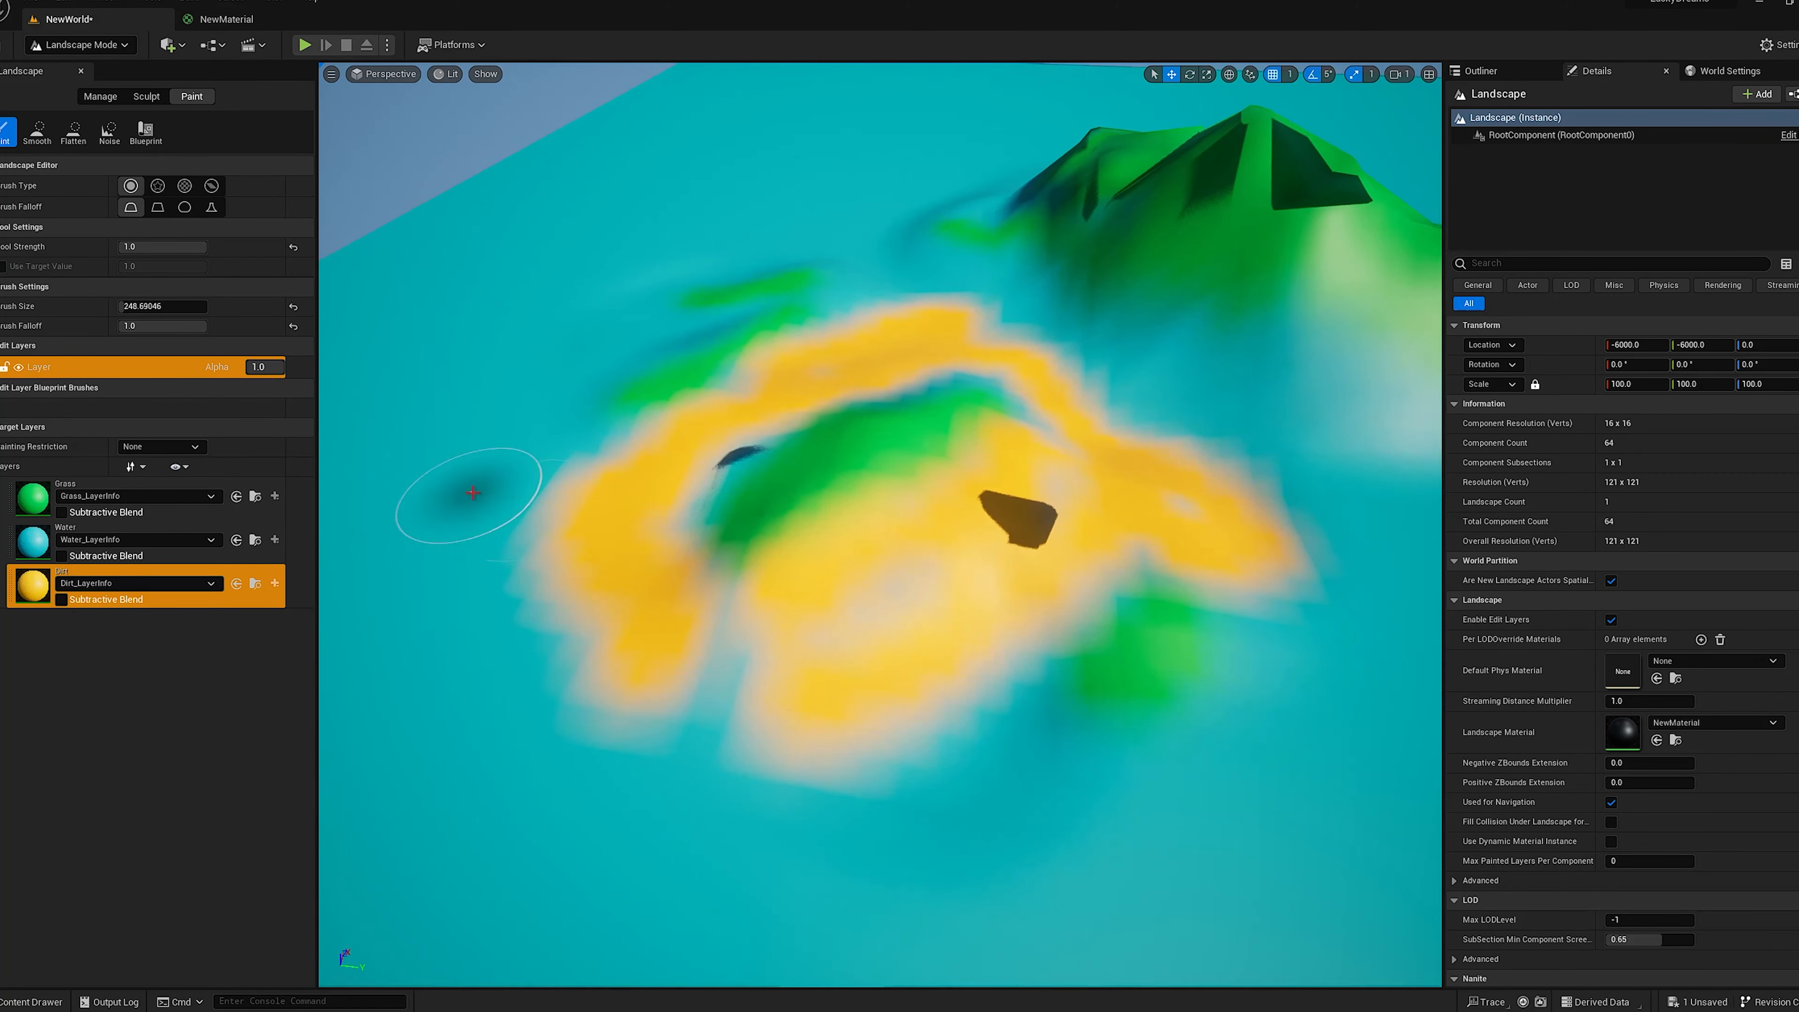
{"action": "left_click", "coordinate": [80, 70]}
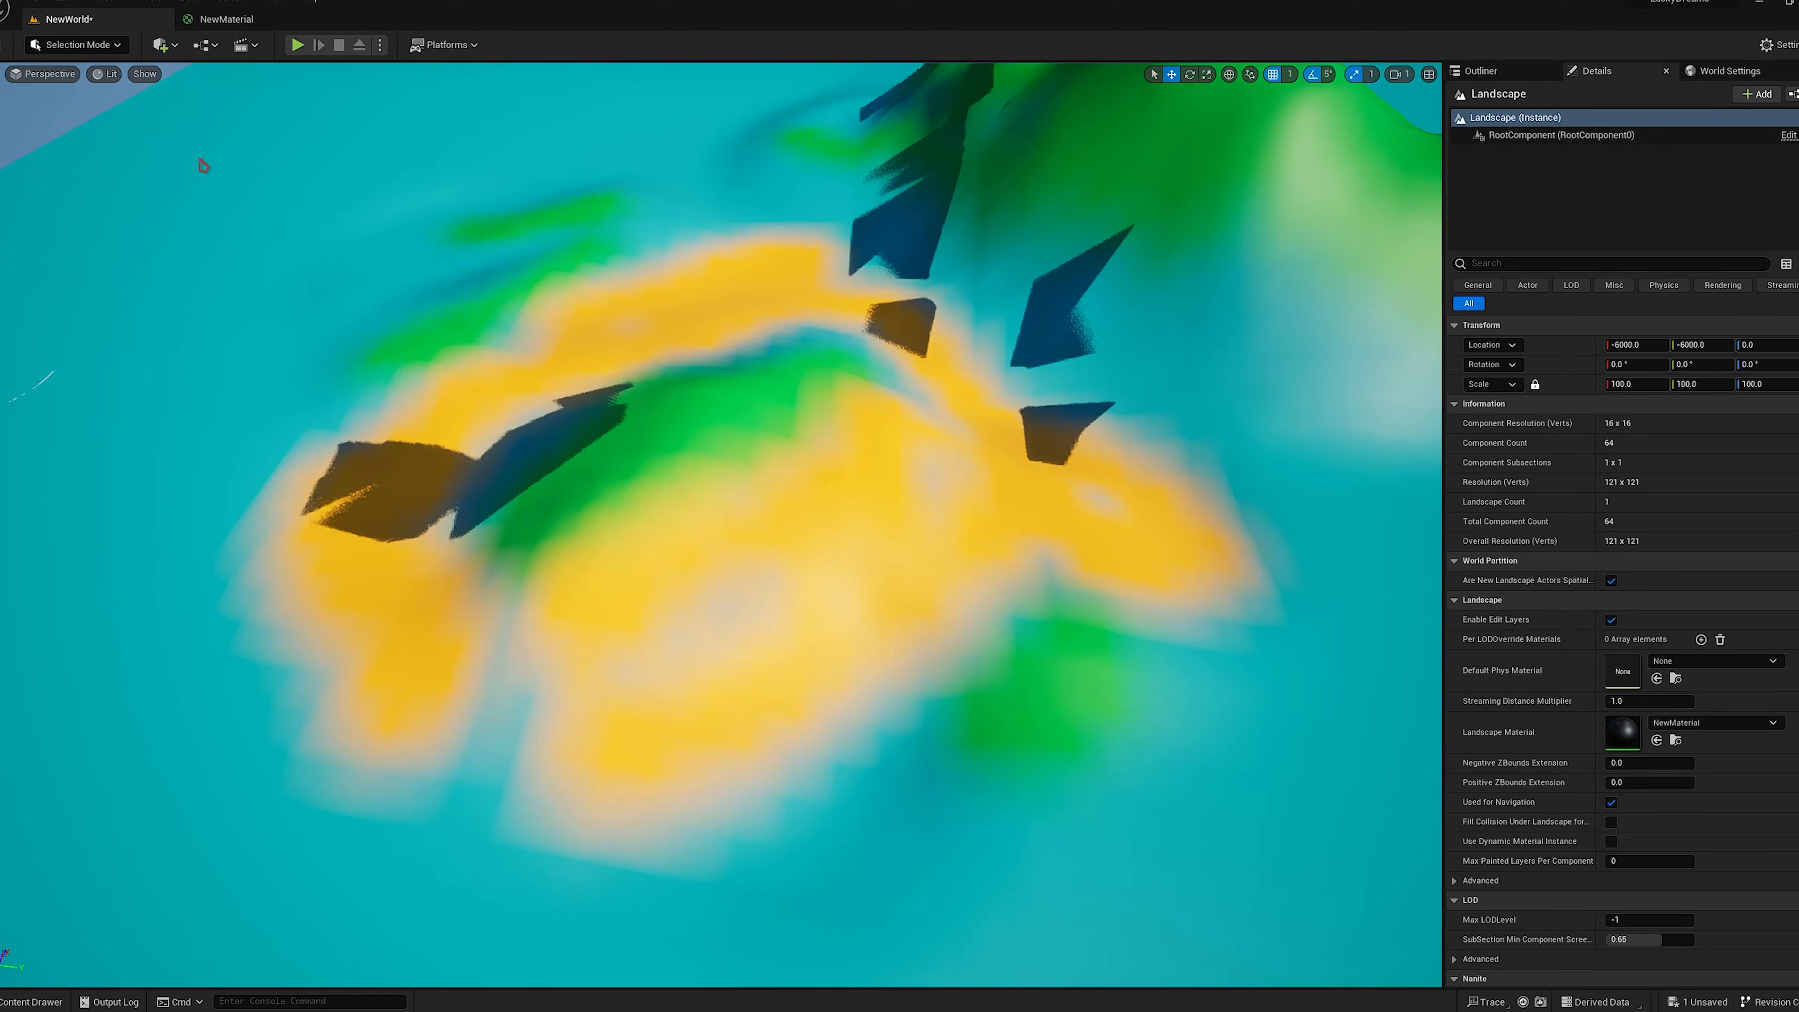
{"action": "mouse_move", "coordinate": [709, 504]}
{"action": "right_mouse_down"}
{"action": "mouse_move", "coordinate": [683, 494]}
{"action": "mouse_move", "coordinate": [737, 516]}
{"action": "right_mouse_up"}
Add a Landscape Physical Material Output node below the colour constants in the NewMaterial graph.
{"action": "left_click", "coordinate": [256, 22]}
{"action": "right_click_drag", "start_coordinate": [788, 628], "coordinate": [796, 555]}
{"action": "right_click_drag", "start_coordinate": [757, 719], "coordinate": [907, 539]}
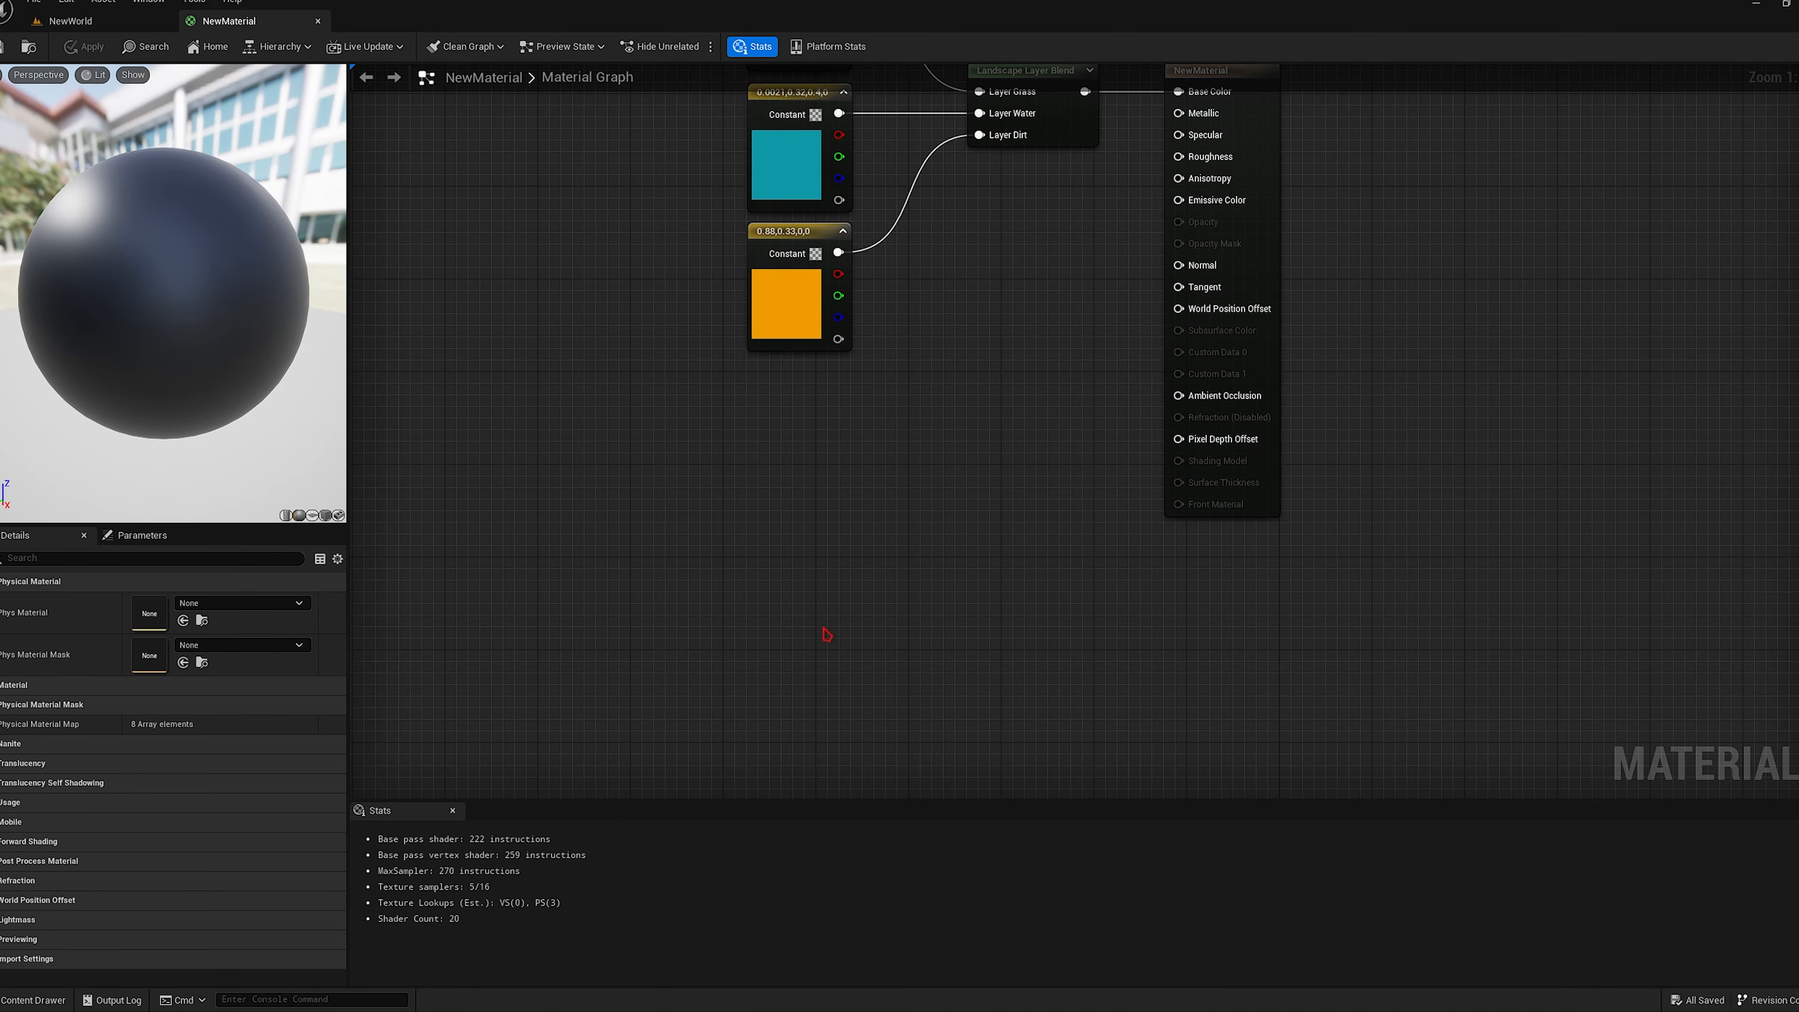
{"action": "left_click_drag", "start_coordinate": [824, 597], "coordinate": [915, 526]}
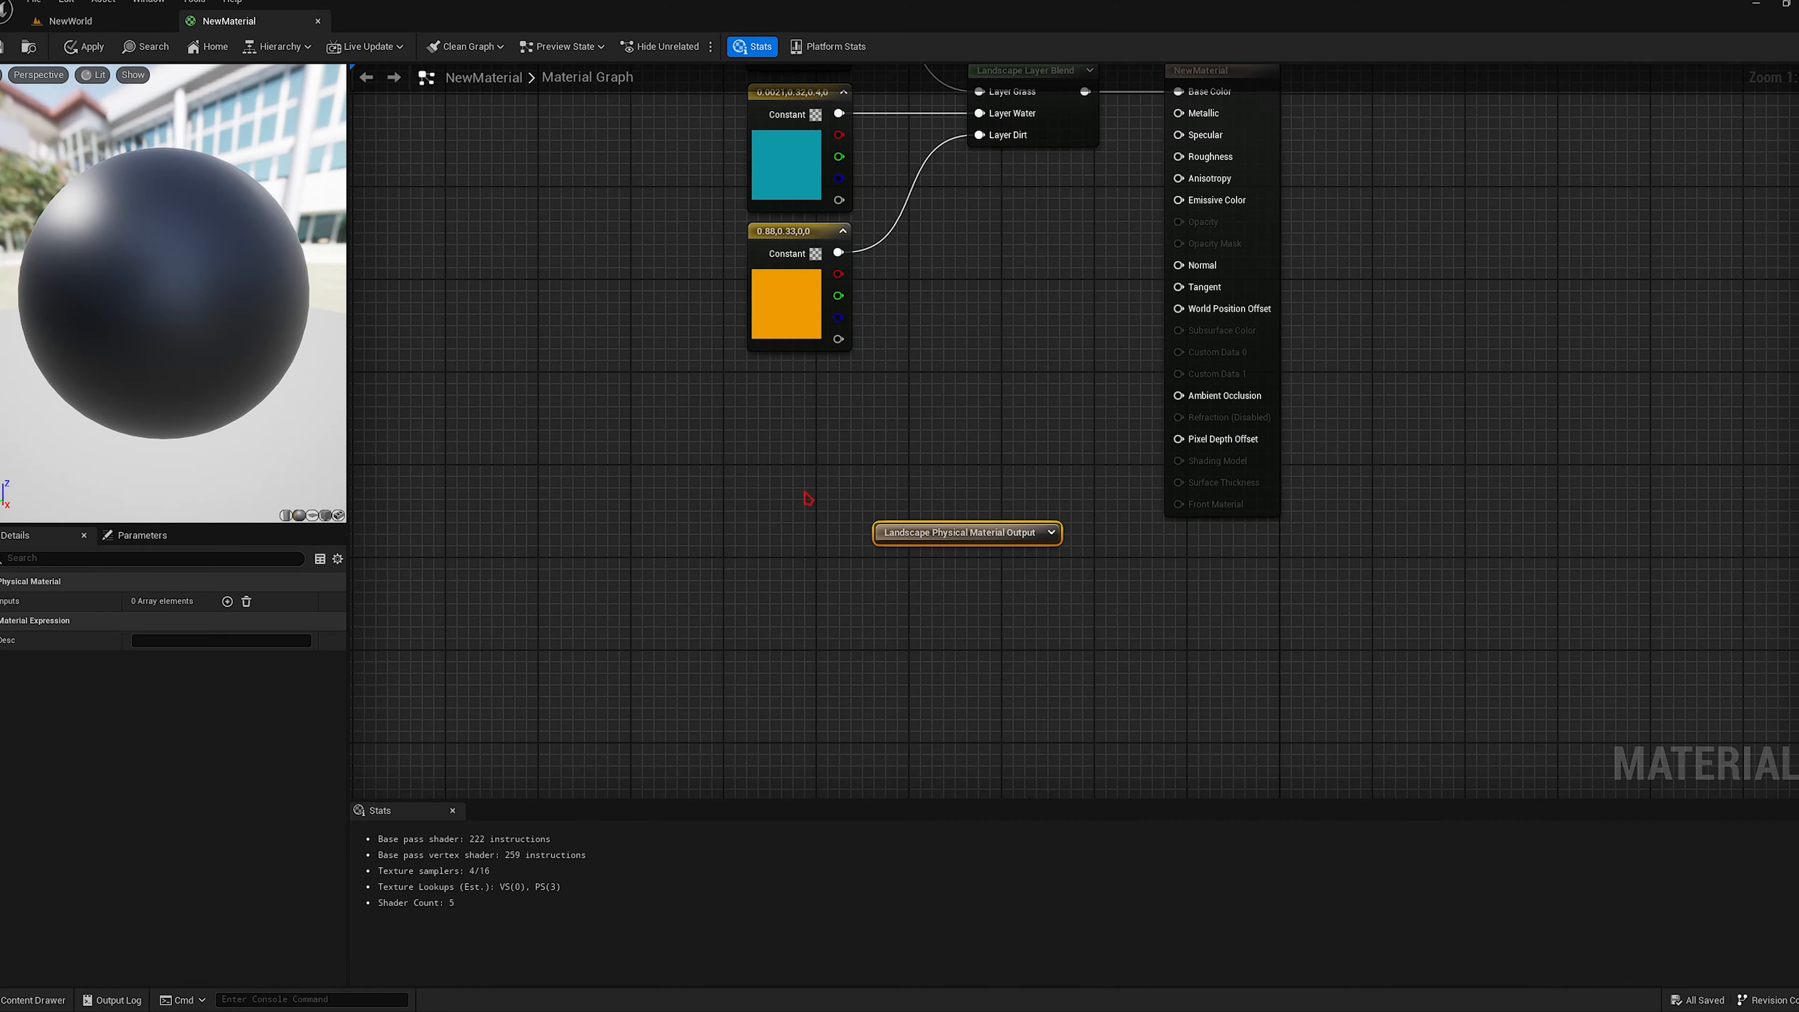
{"action": "right_click_drag", "start_coordinate": [807, 498], "coordinate": [737, 572]}
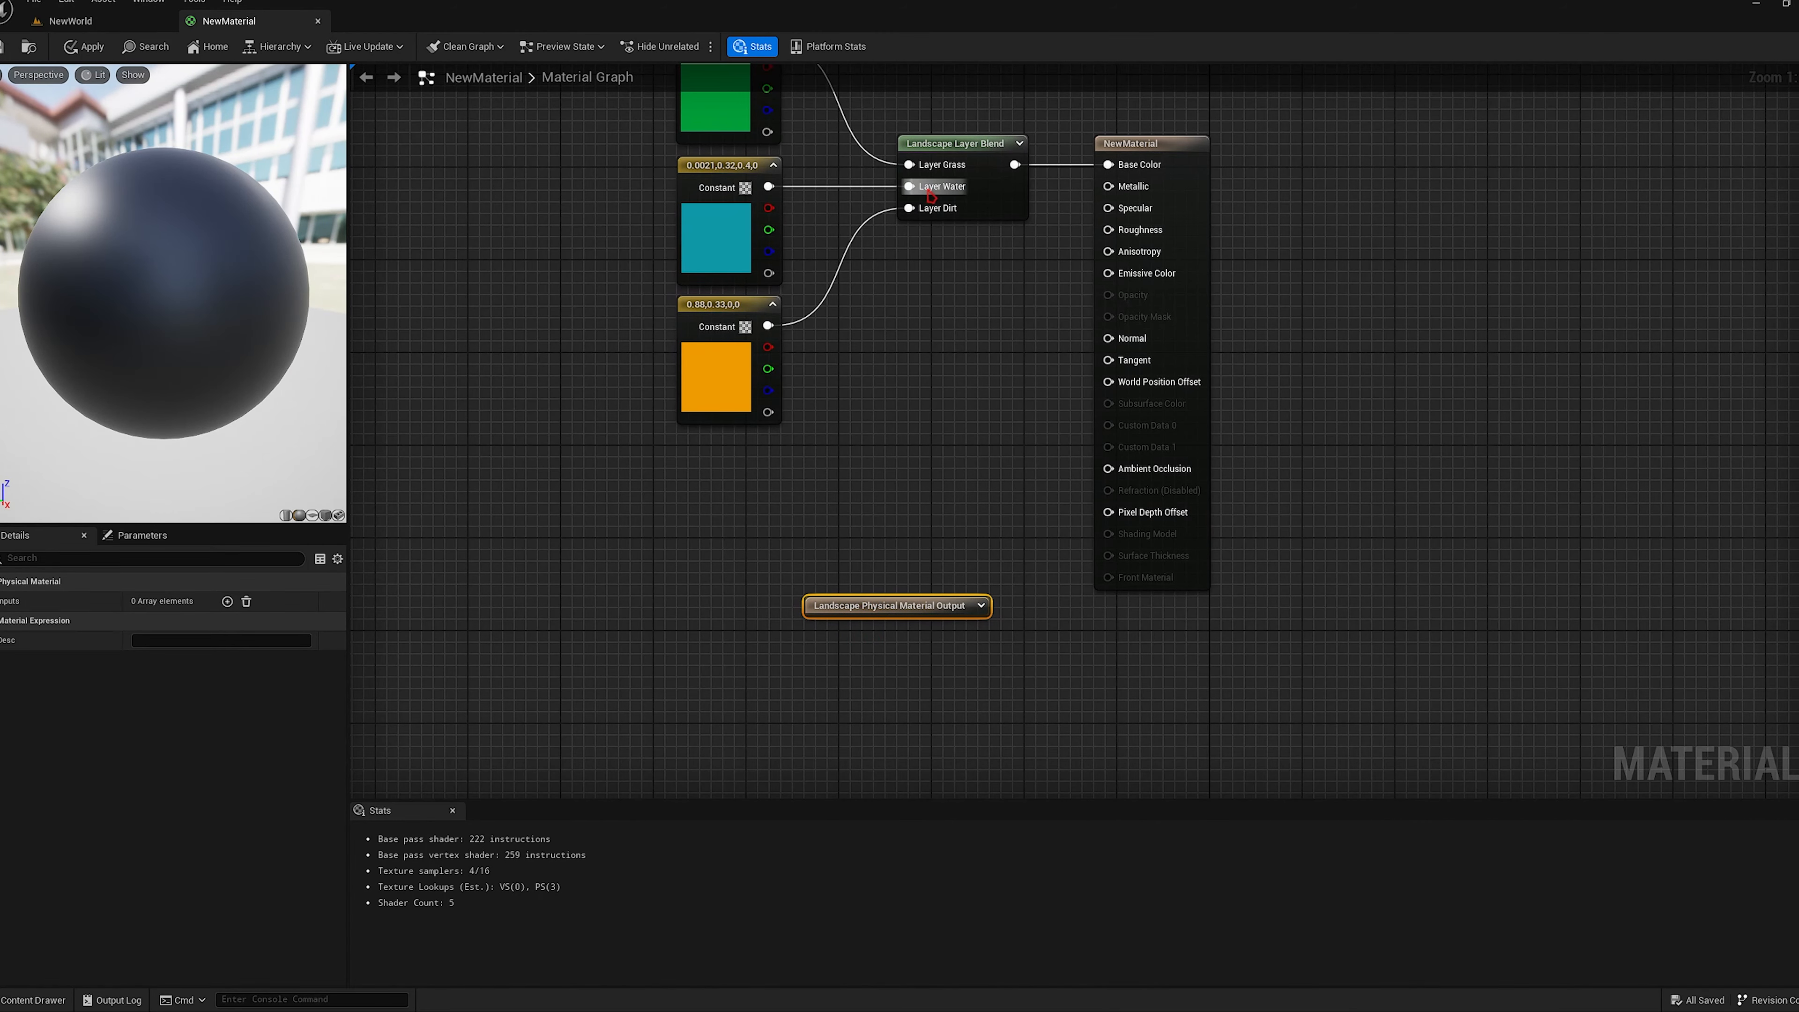
{"action": "right_click_drag", "start_coordinate": [742, 272], "coordinate": [733, 370]}
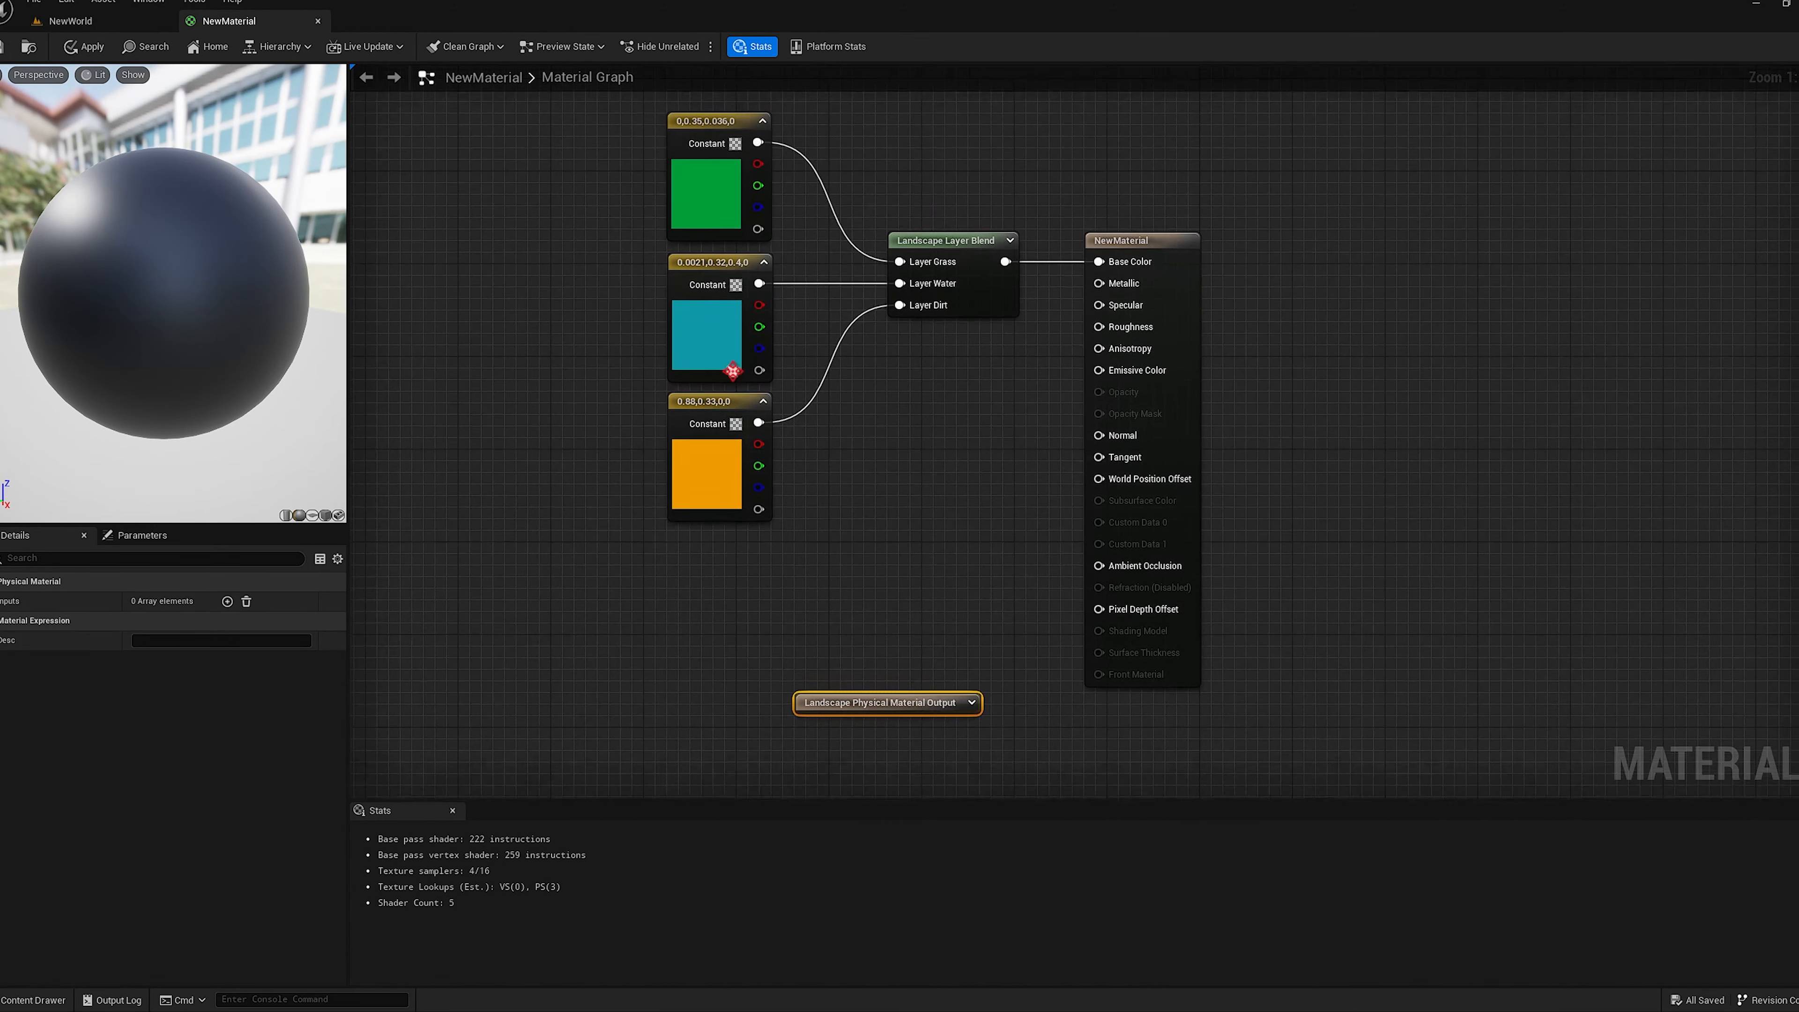
{"action": "left_click_drag", "start_coordinate": [650, 177], "coordinate": [713, 488]}
{"action": "left_click", "coordinate": [679, 623]}
{"action": "right_click_drag", "start_coordinate": [678, 623], "coordinate": [729, 435]}
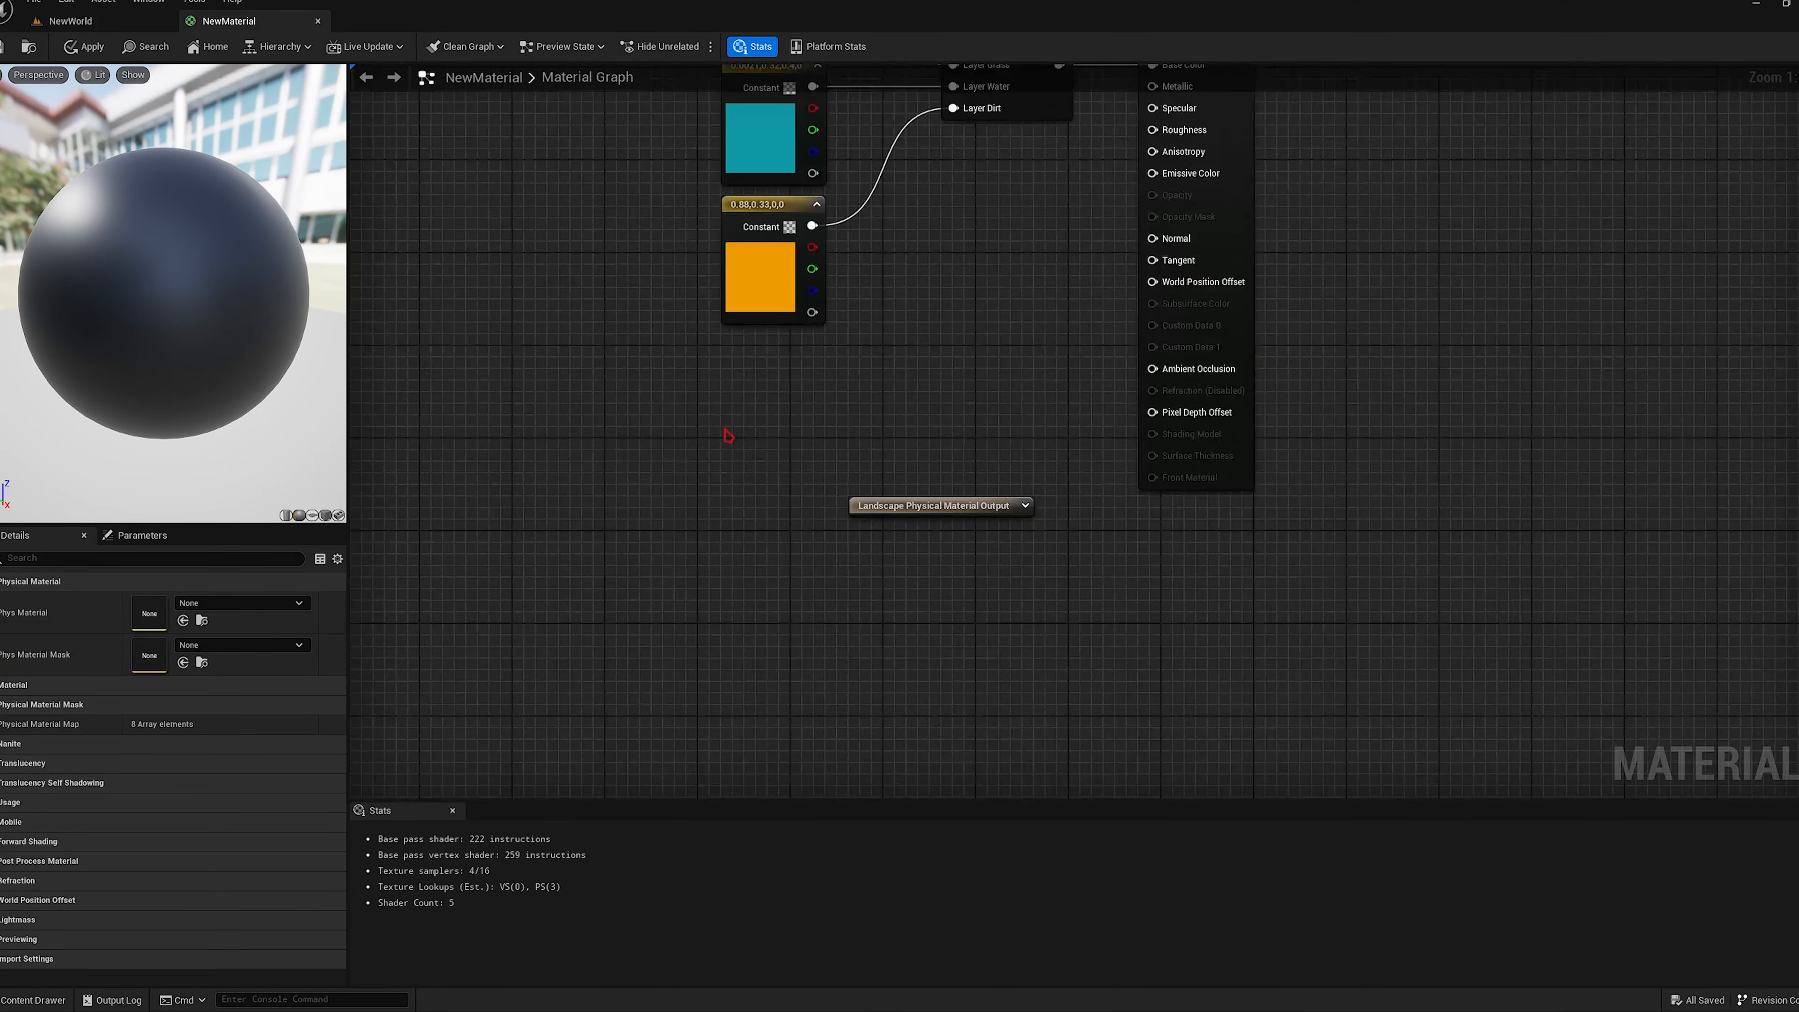
Add three input elements to the Landscape Physical Material Output node.
{"action": "left_click", "coordinate": [960, 504]}
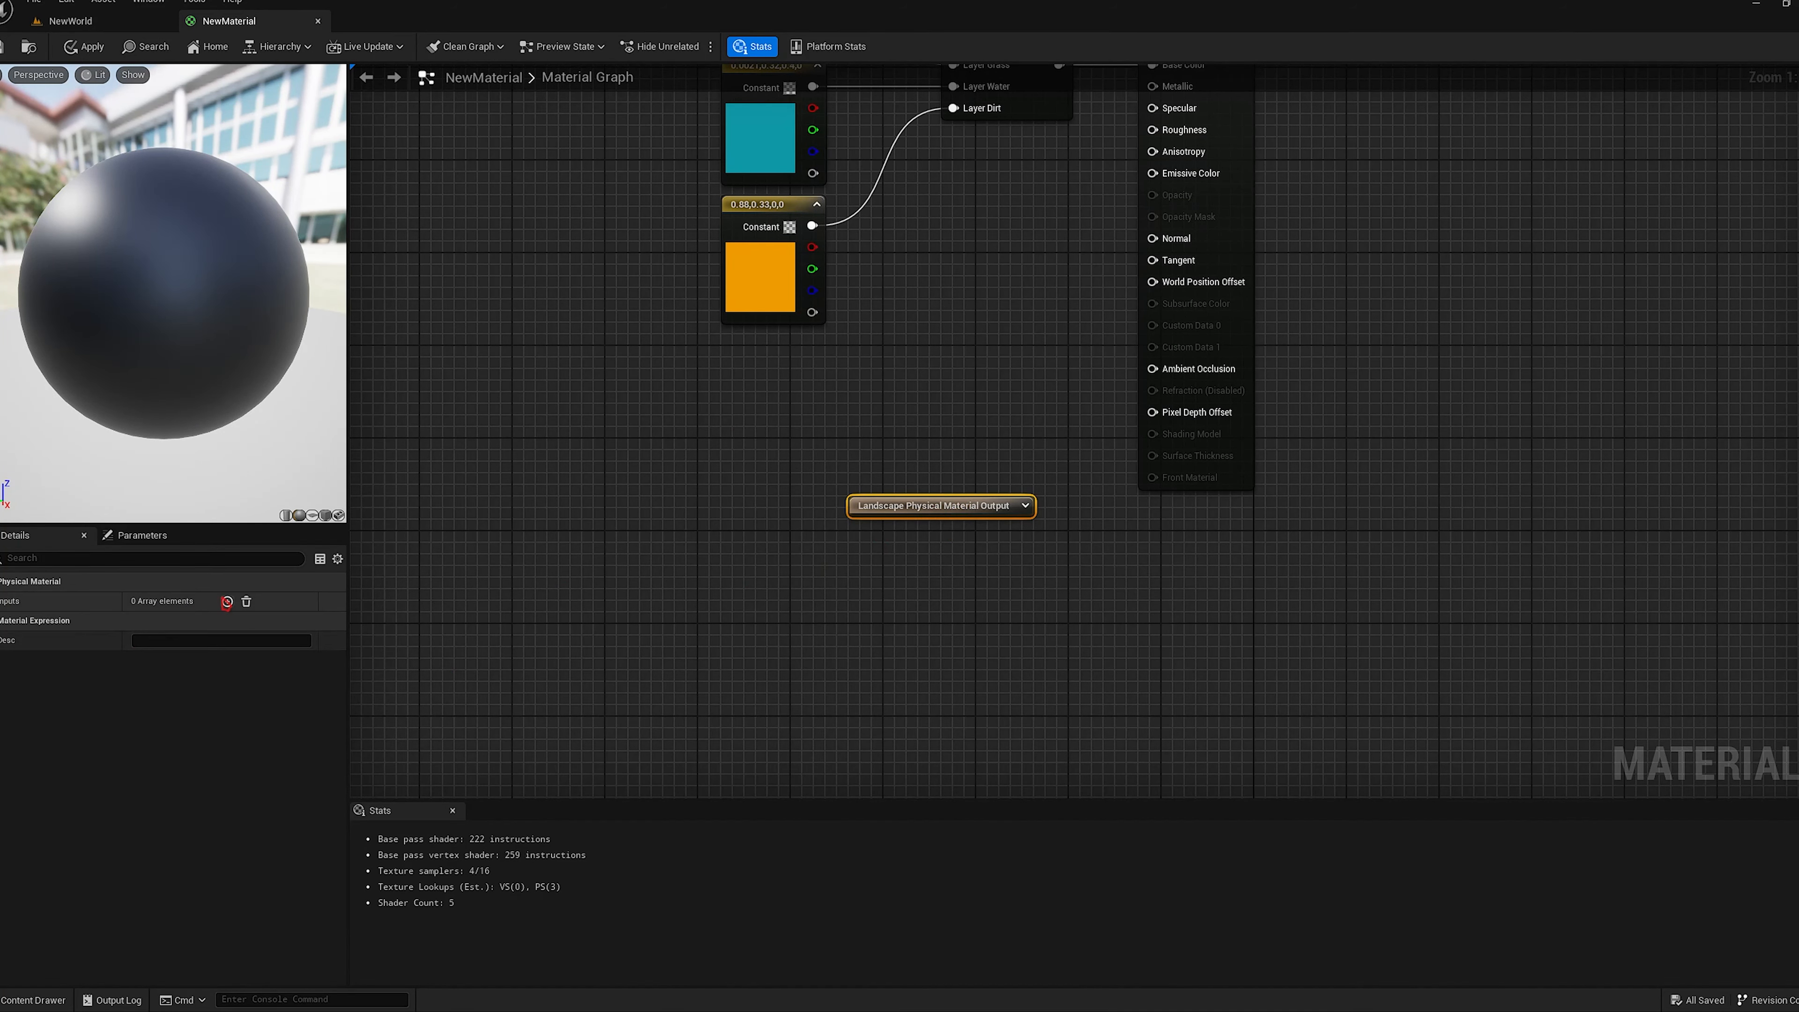
{"action": "left_click", "coordinate": [227, 601]}
{"action": "left_click", "coordinate": [228, 601]}
{"action": "left_click", "coordinate": [227, 601]}
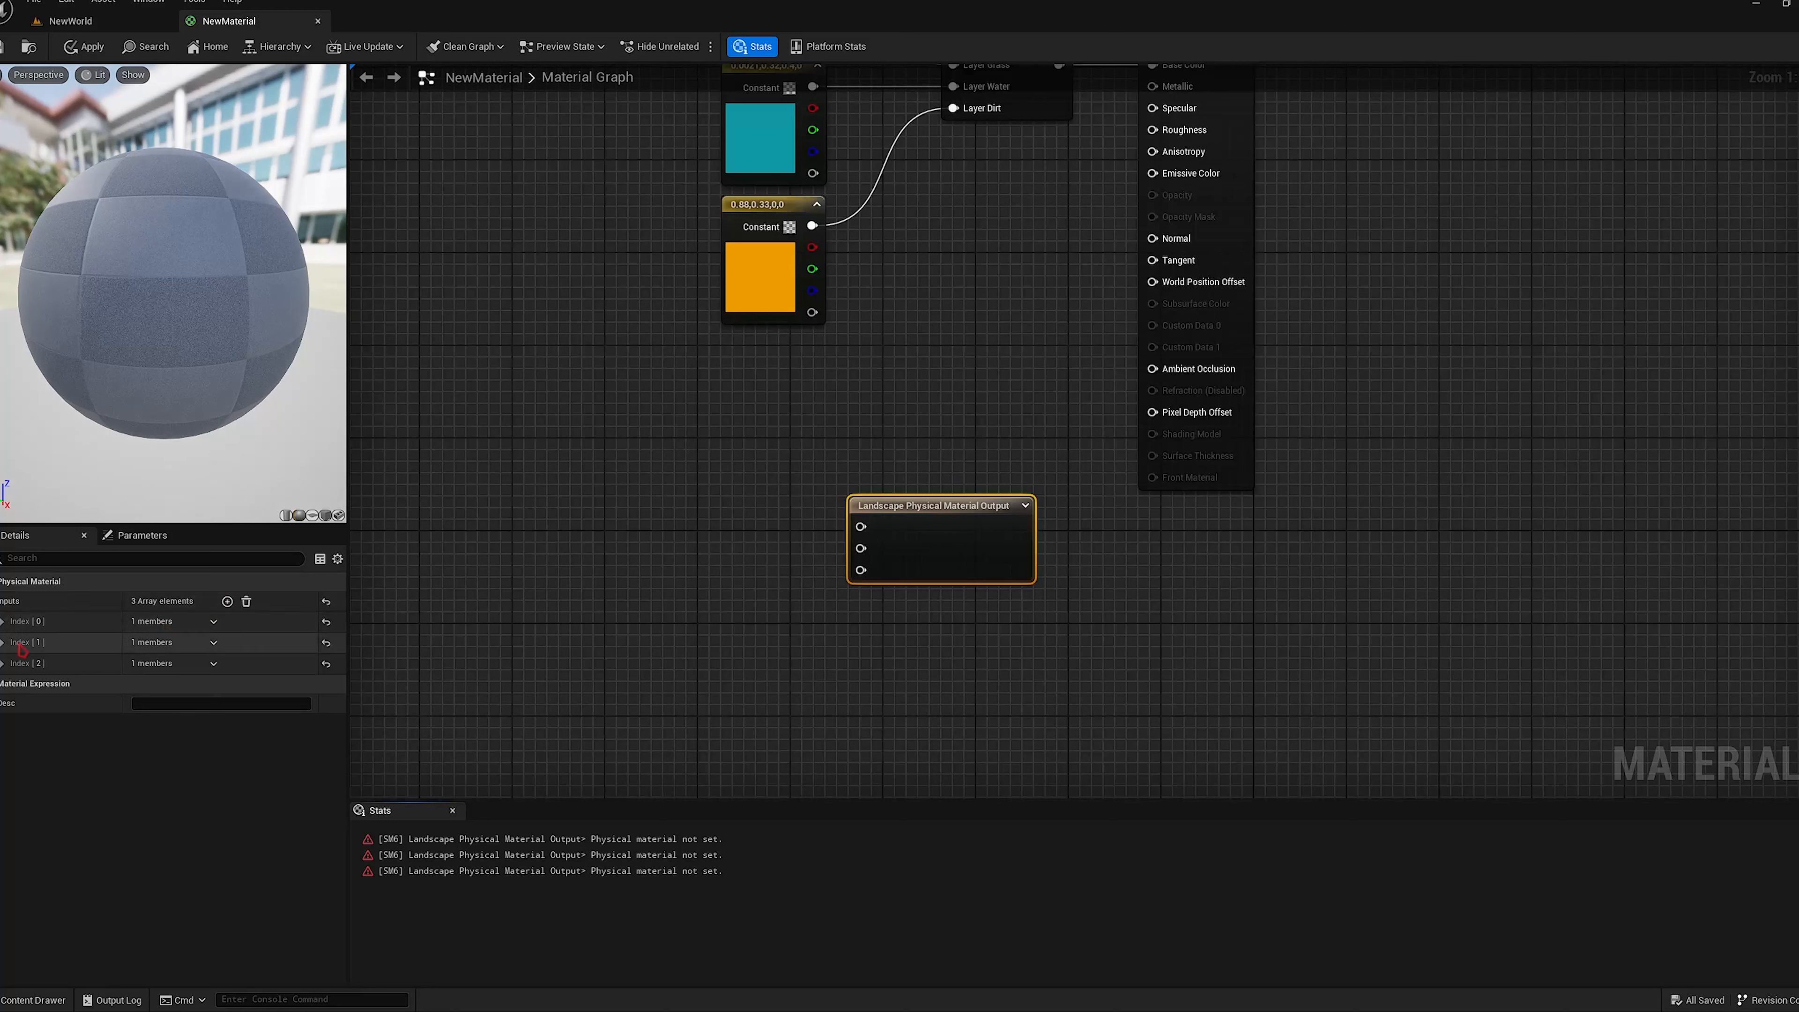
Assign PM_Grass, PM_Water and PM_Dirt as the physical materials of the output node's inputs 0, 1 and 2.
{"action": "left_click", "coordinate": [3, 664]}
{"action": "left_click", "coordinate": [3, 643]}
{"action": "left_click", "coordinate": [4, 623]}
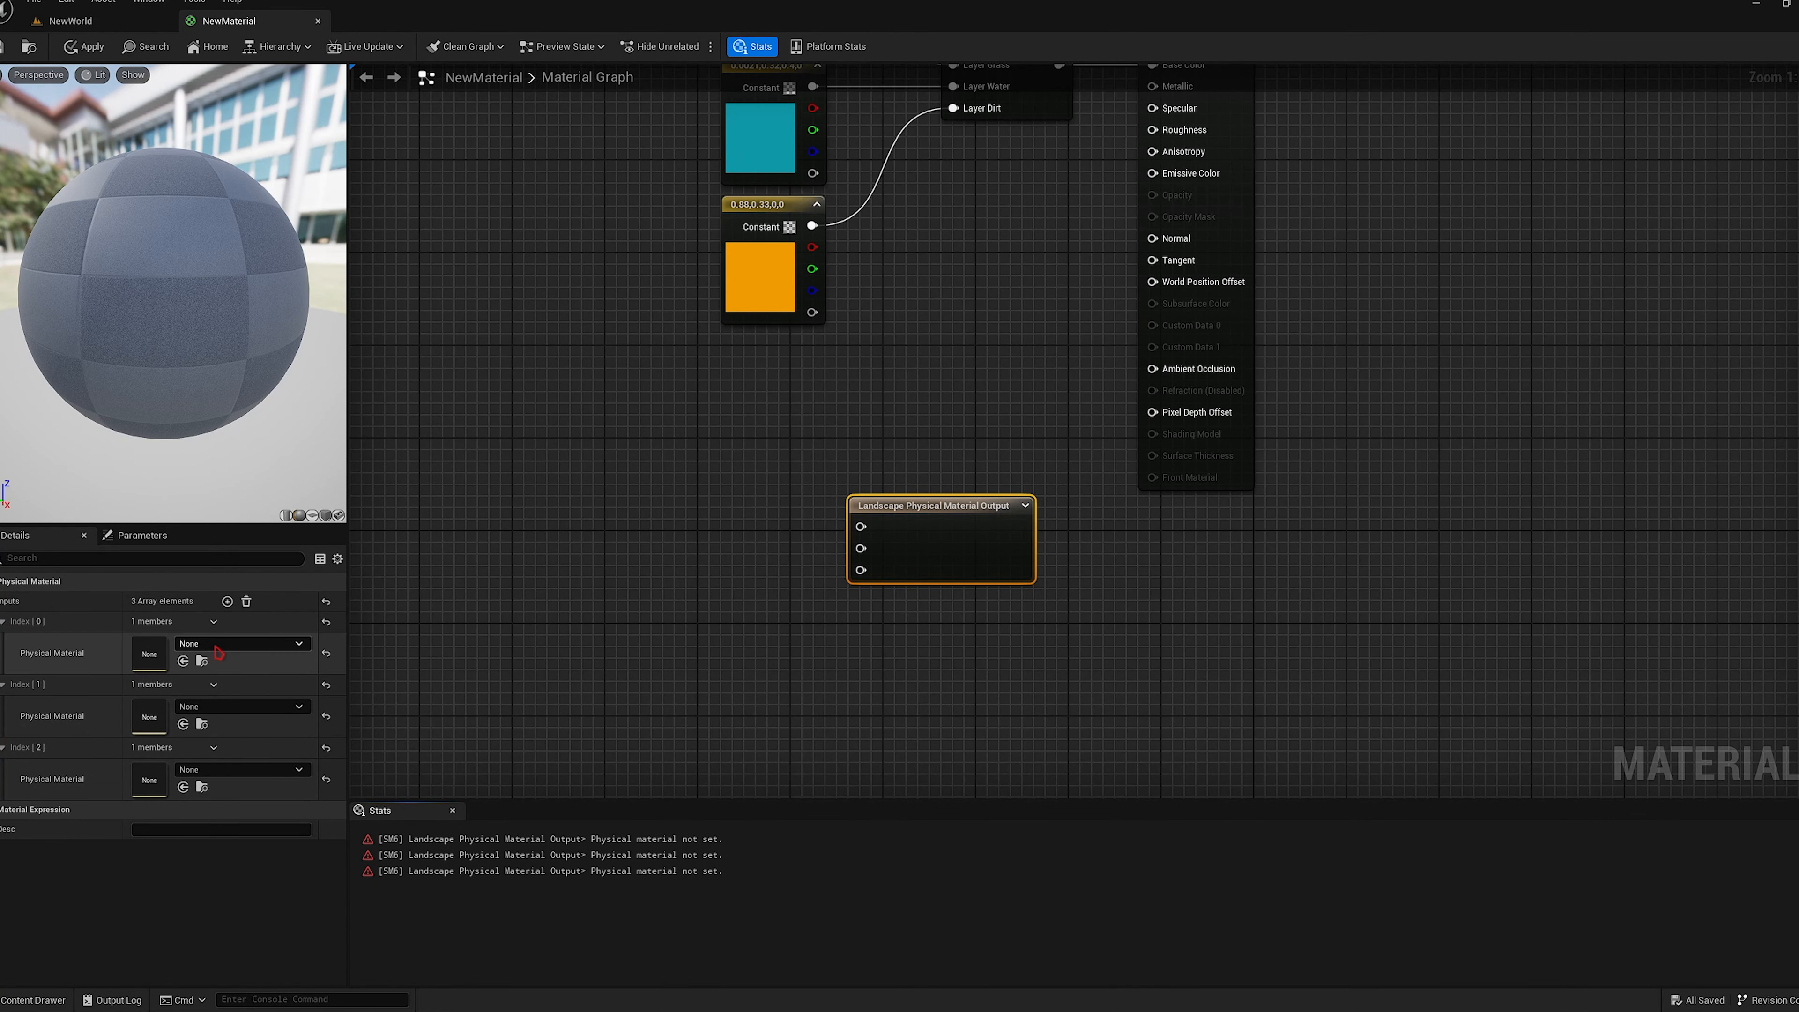
{"action": "left_click", "coordinate": [276, 892]}
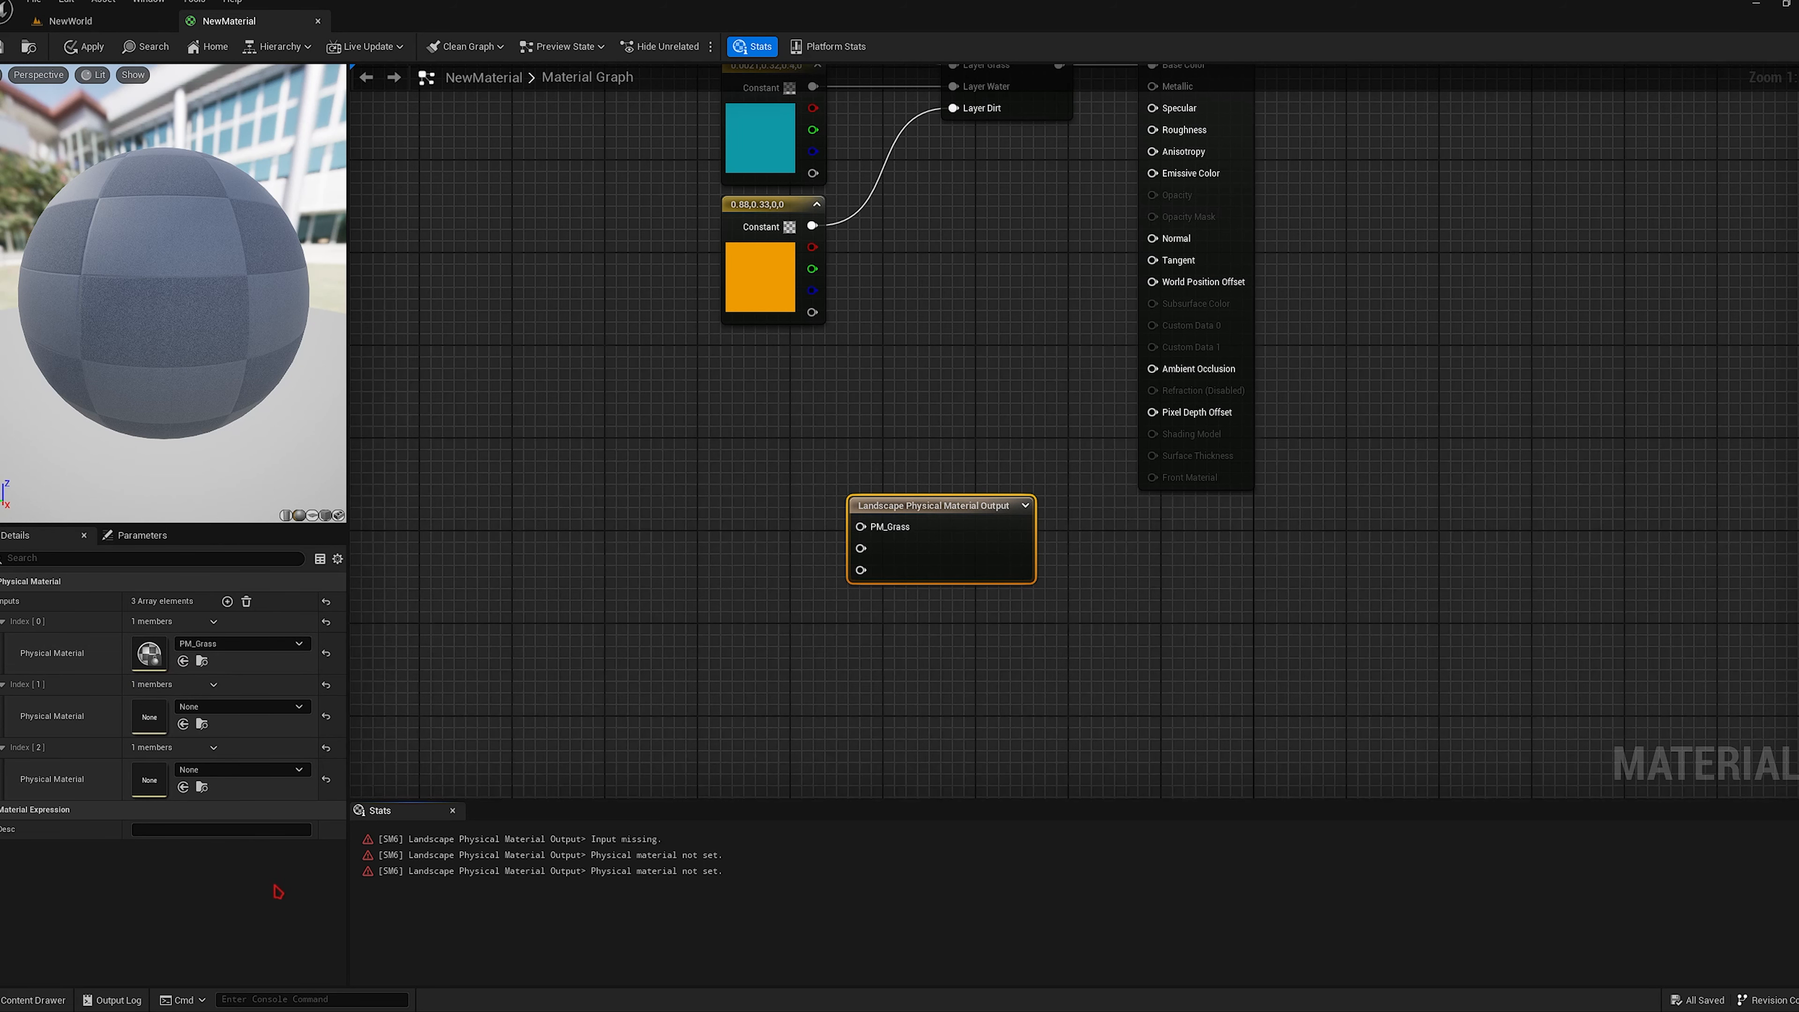
{"action": "left_click", "coordinate": [243, 706]}
{"action": "left_click", "coordinate": [266, 657]}
{"action": "left_click", "coordinate": [223, 771]}
{"action": "left_click", "coordinate": [287, 654]}
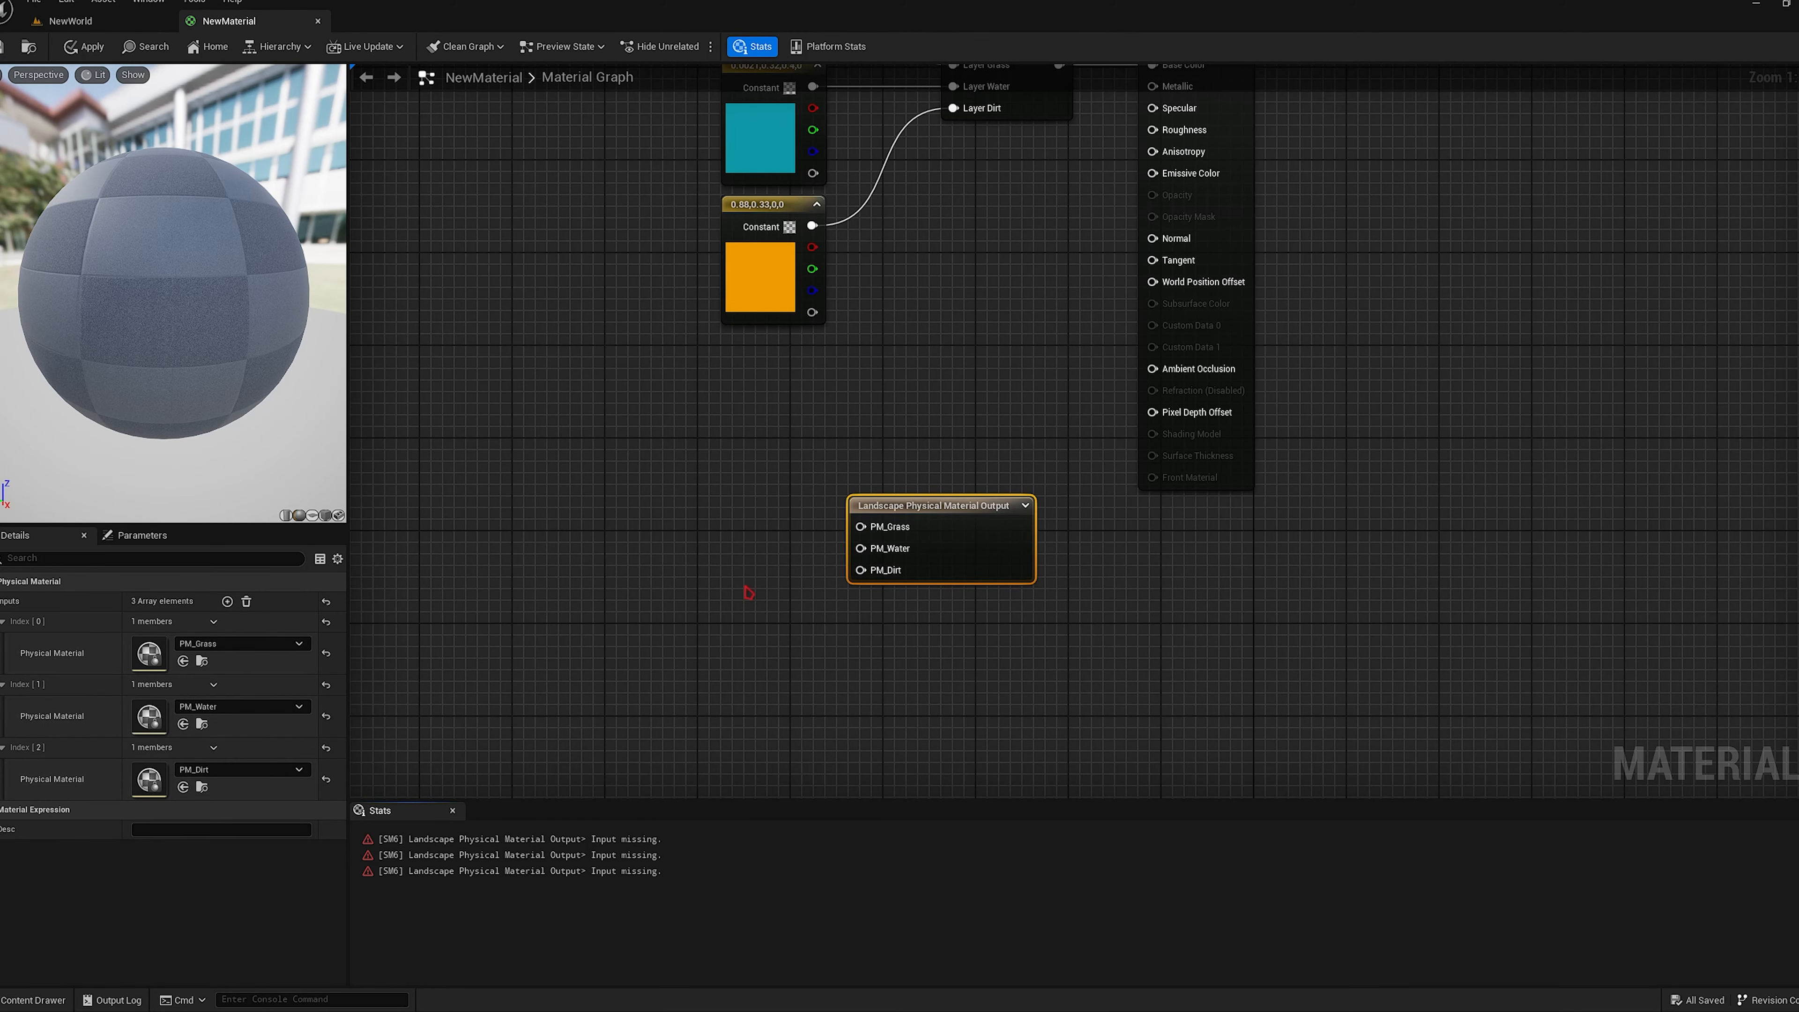
Add a Landscape Layer Sample node beside the Landscape Physical Material Output node and name its parameter Grass.
{"action": "right_click_drag", "start_coordinate": [805, 560], "coordinate": [726, 637]}
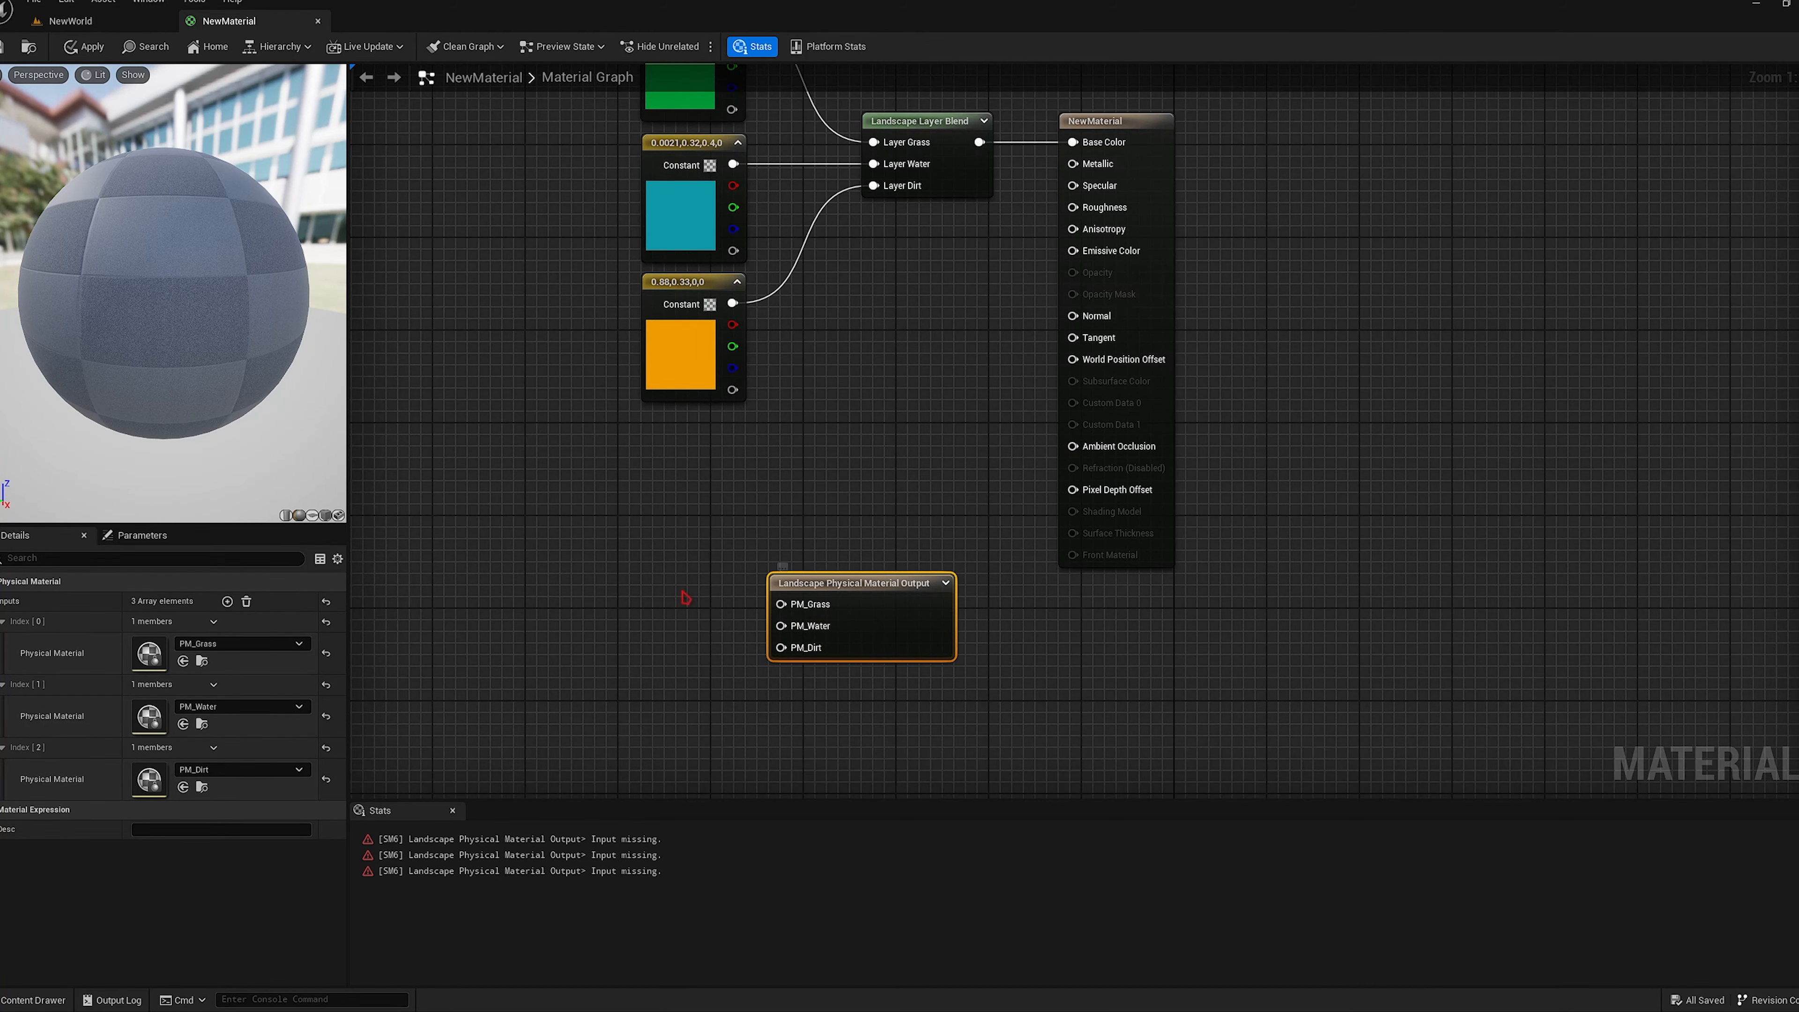
{"action": "right_click_drag", "start_coordinate": [578, 575], "coordinate": [609, 565]}
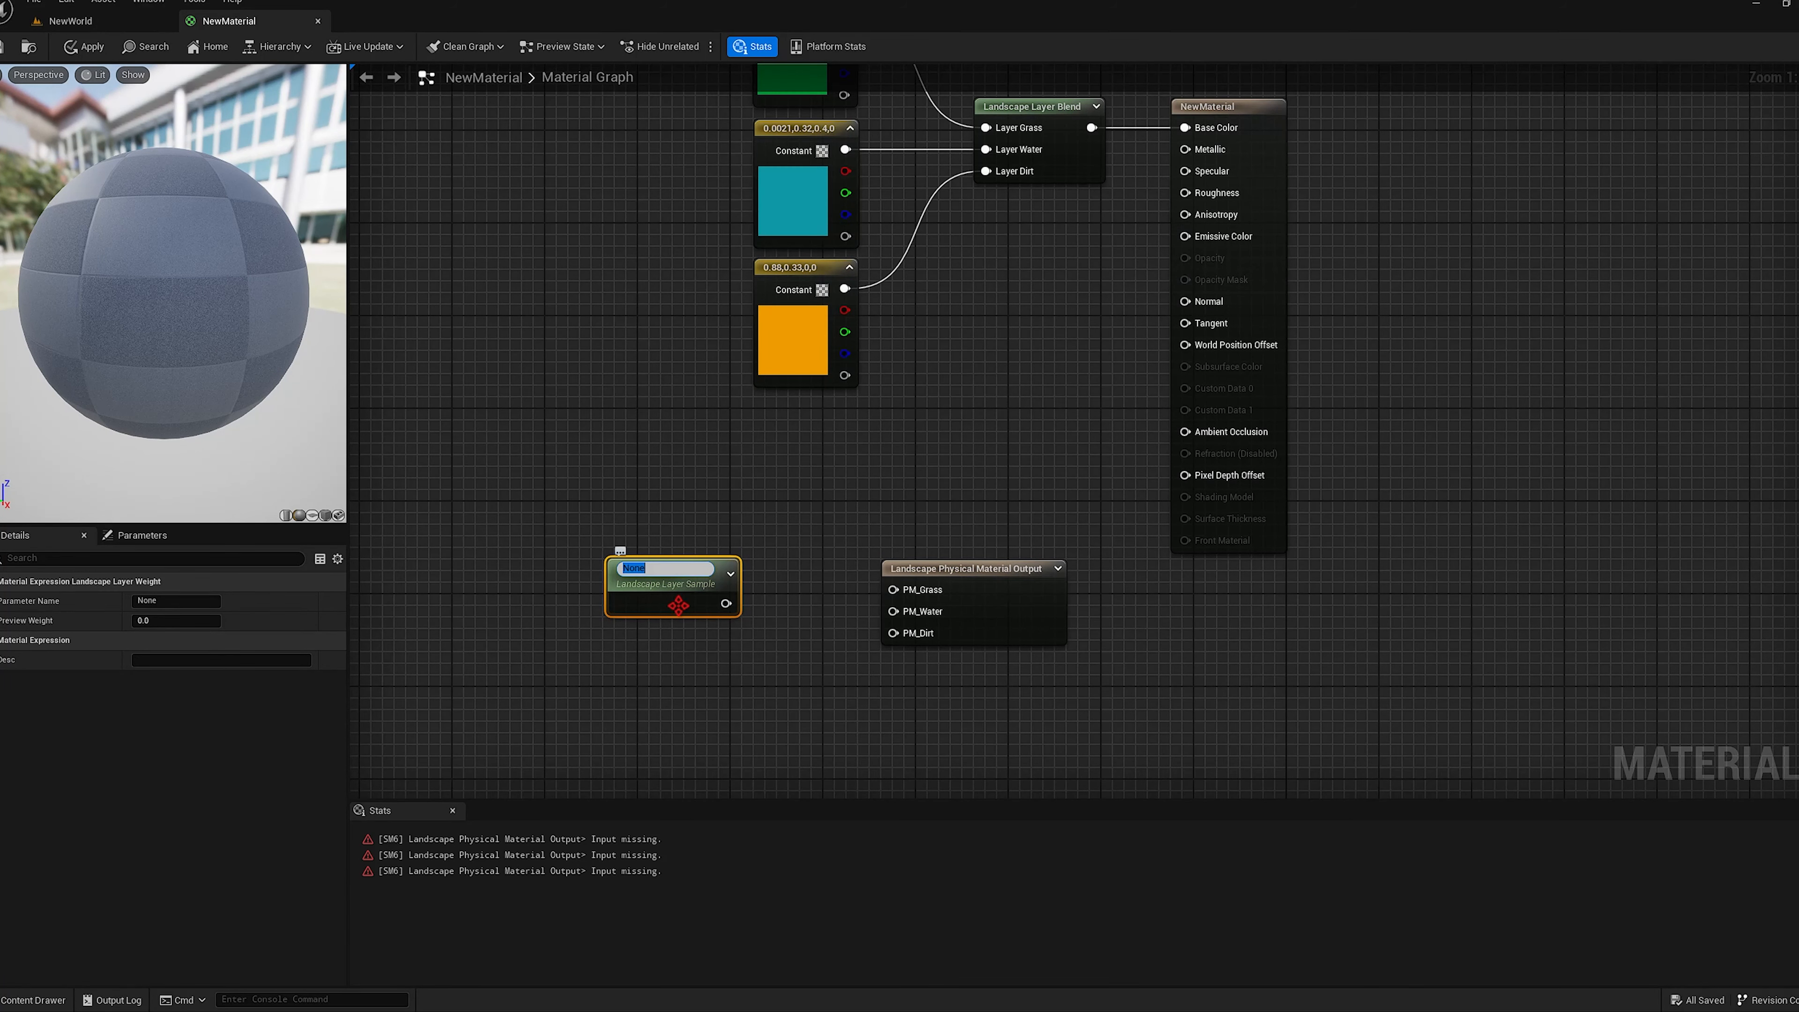
{"action": "type", "text": "Grass"}
{"action": "key", "text": "Return"}
{"action": "right_click_drag", "start_coordinate": [1012, 406], "coordinate": [986, 447]}
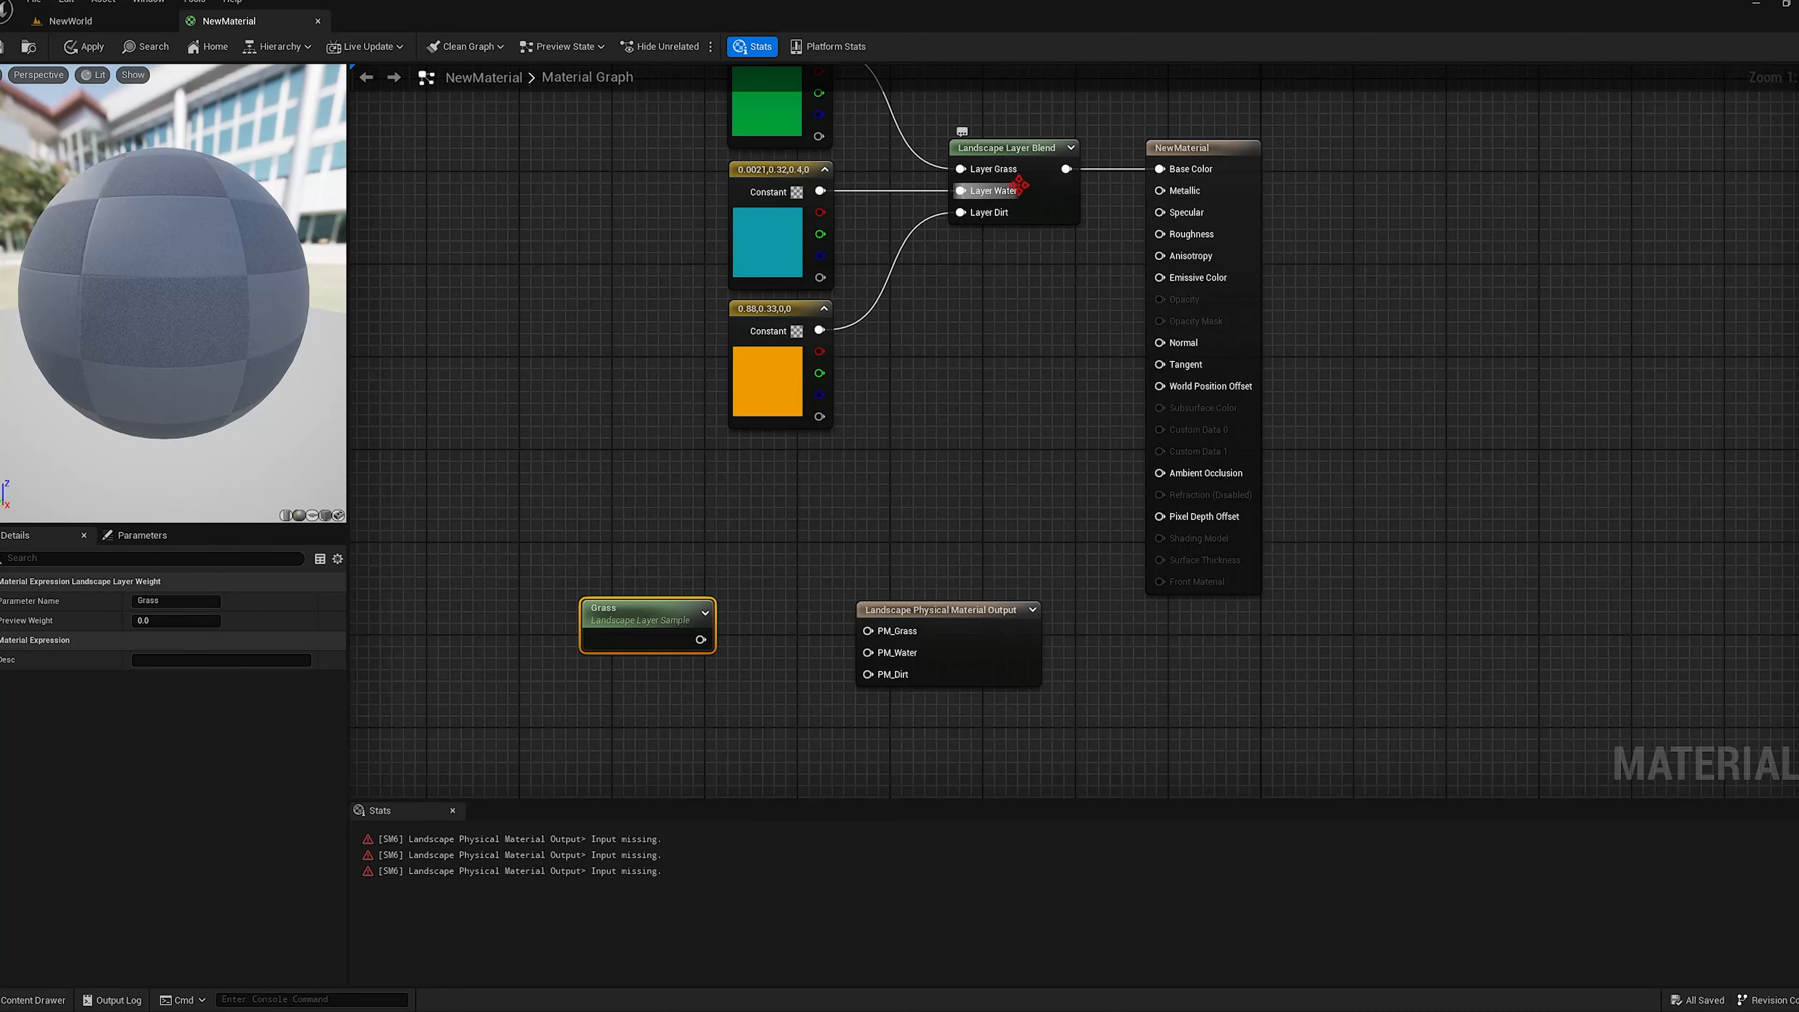
{"action": "left_click", "coordinate": [1024, 188]}
Duplicate the Grass layer sample node twice and stack the two copies in a column beneath the original.
{"action": "right_click_drag", "start_coordinate": [640, 643], "coordinate": [747, 517]}
{"action": "left_click", "coordinate": [735, 523]}
{"action": "key", "text": "ctrl+d"}
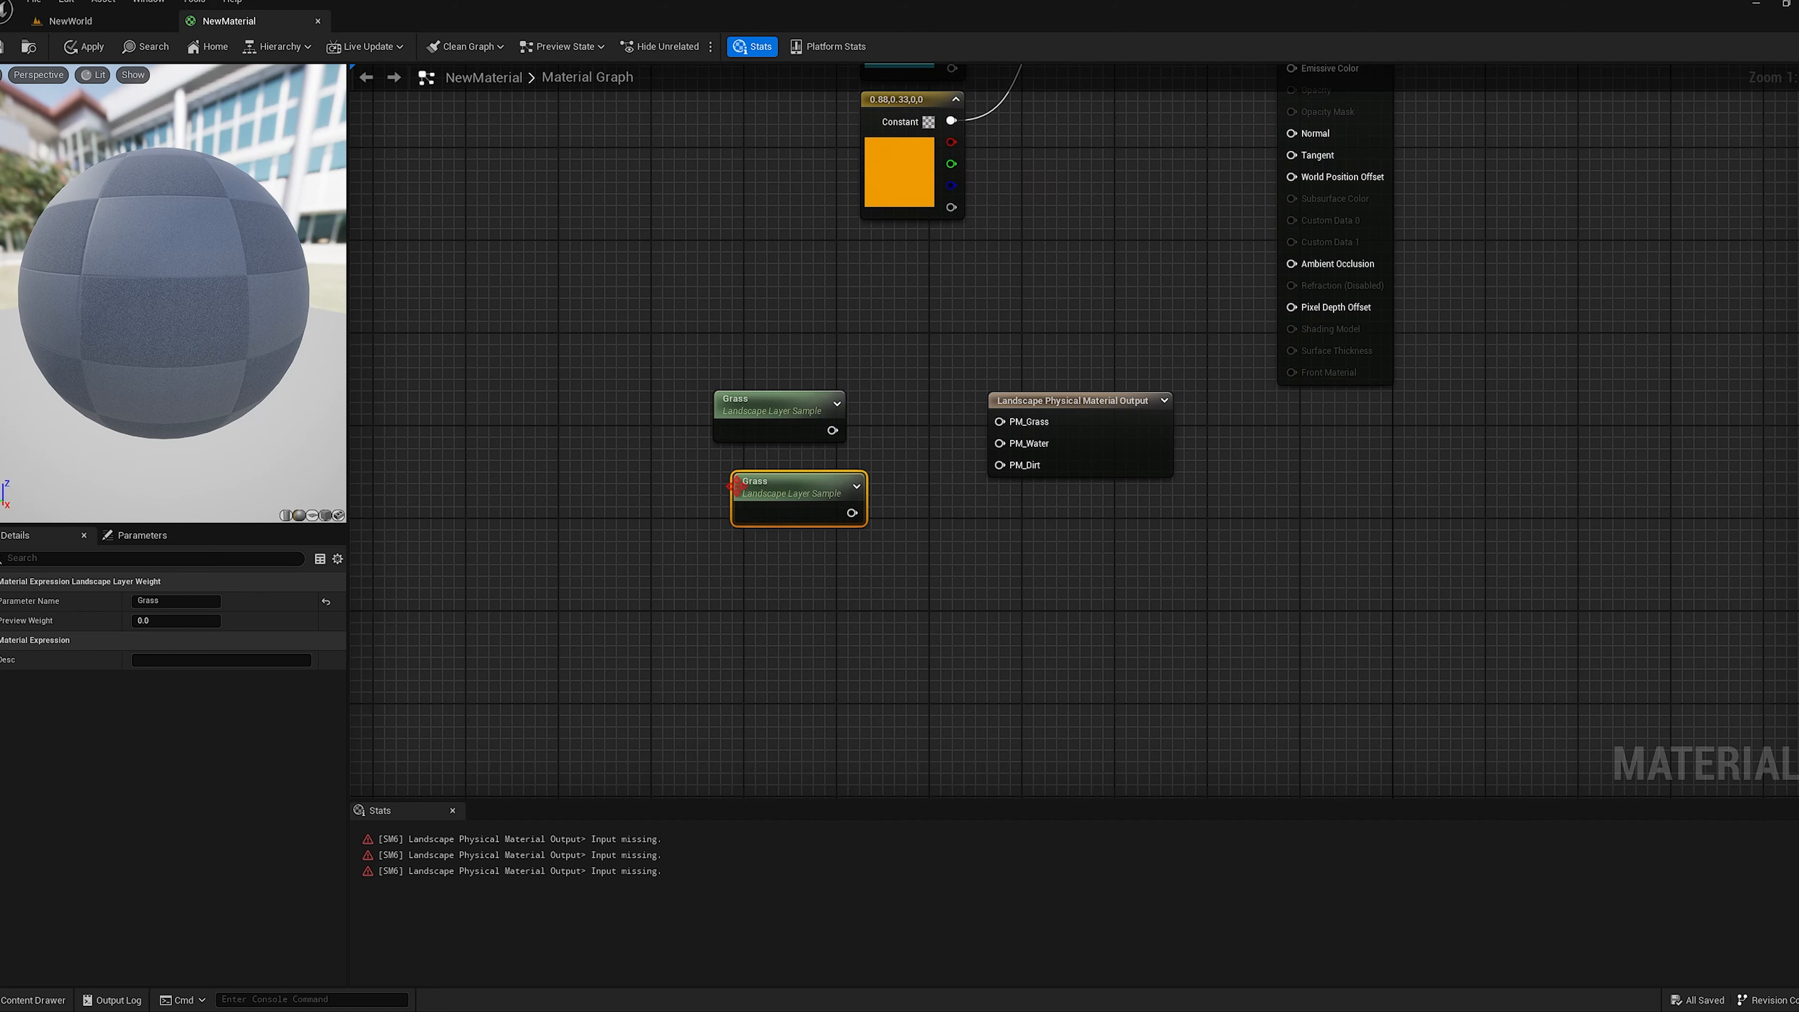
{"action": "key", "text": "ctrl+d"}
{"action": "left_click_drag", "start_coordinate": [771, 491], "coordinate": [761, 476]}
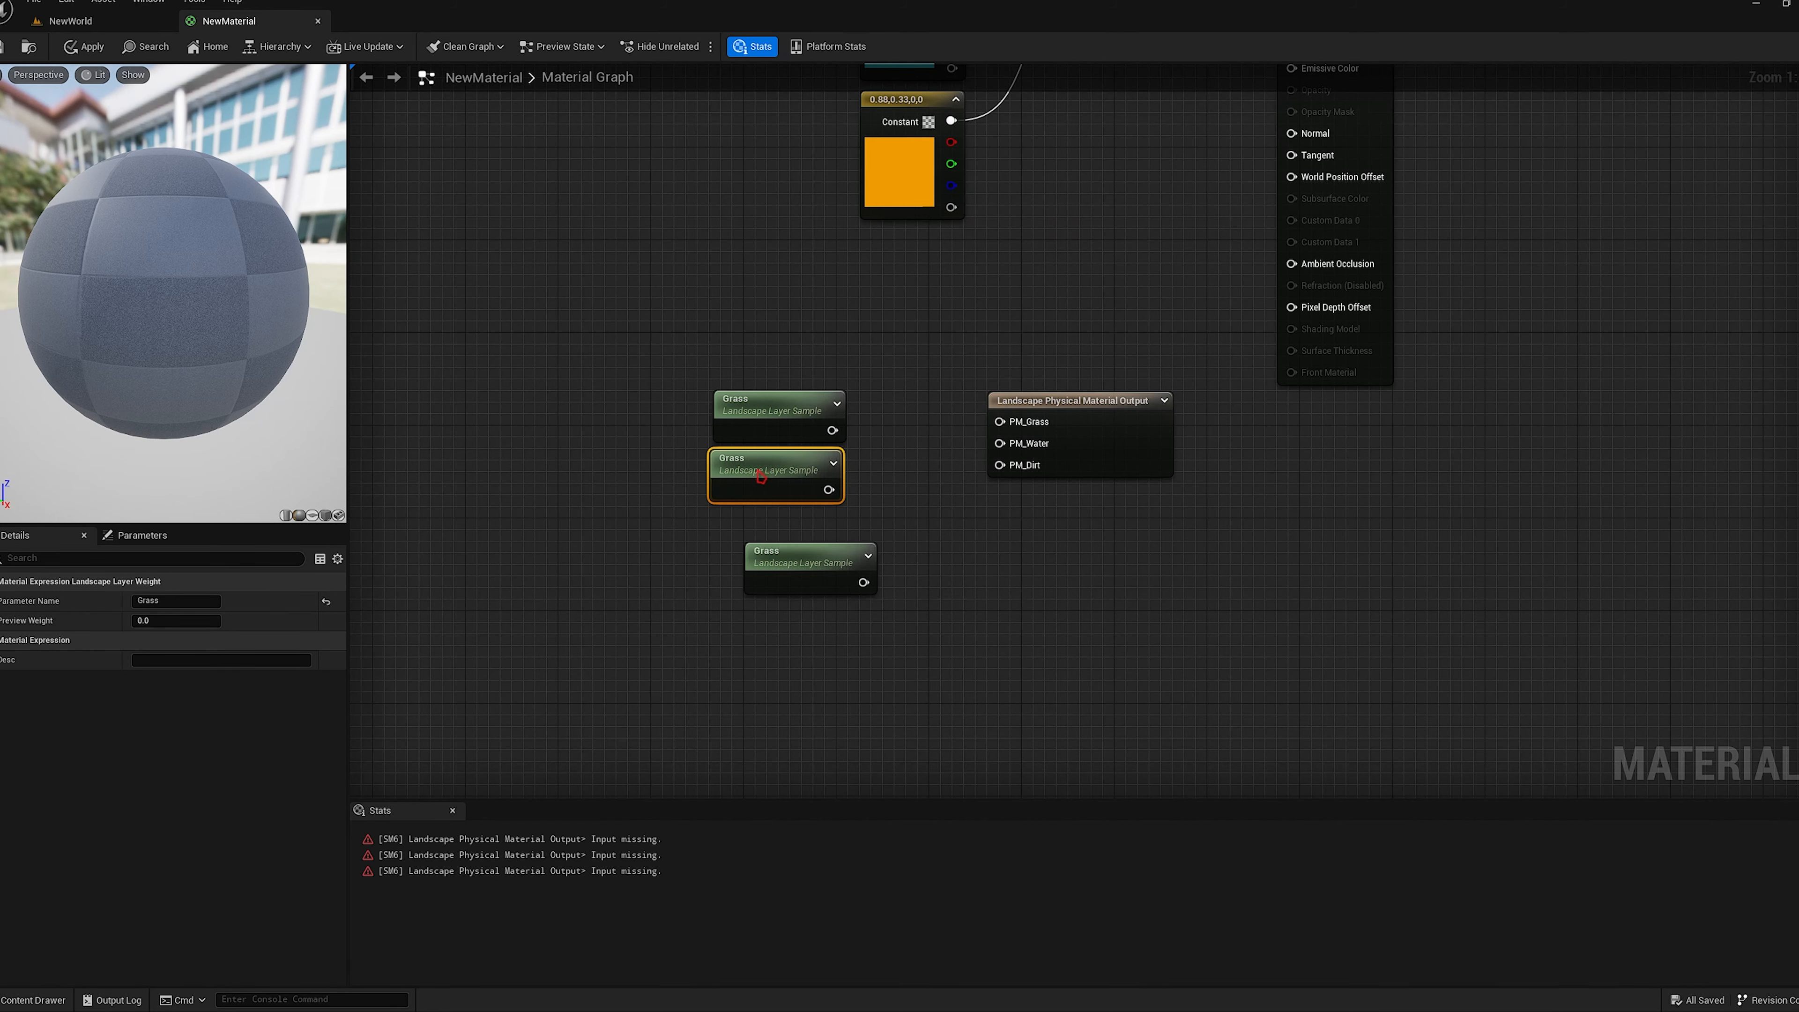
{"action": "left_click_drag", "start_coordinate": [779, 560], "coordinate": [744, 525]}
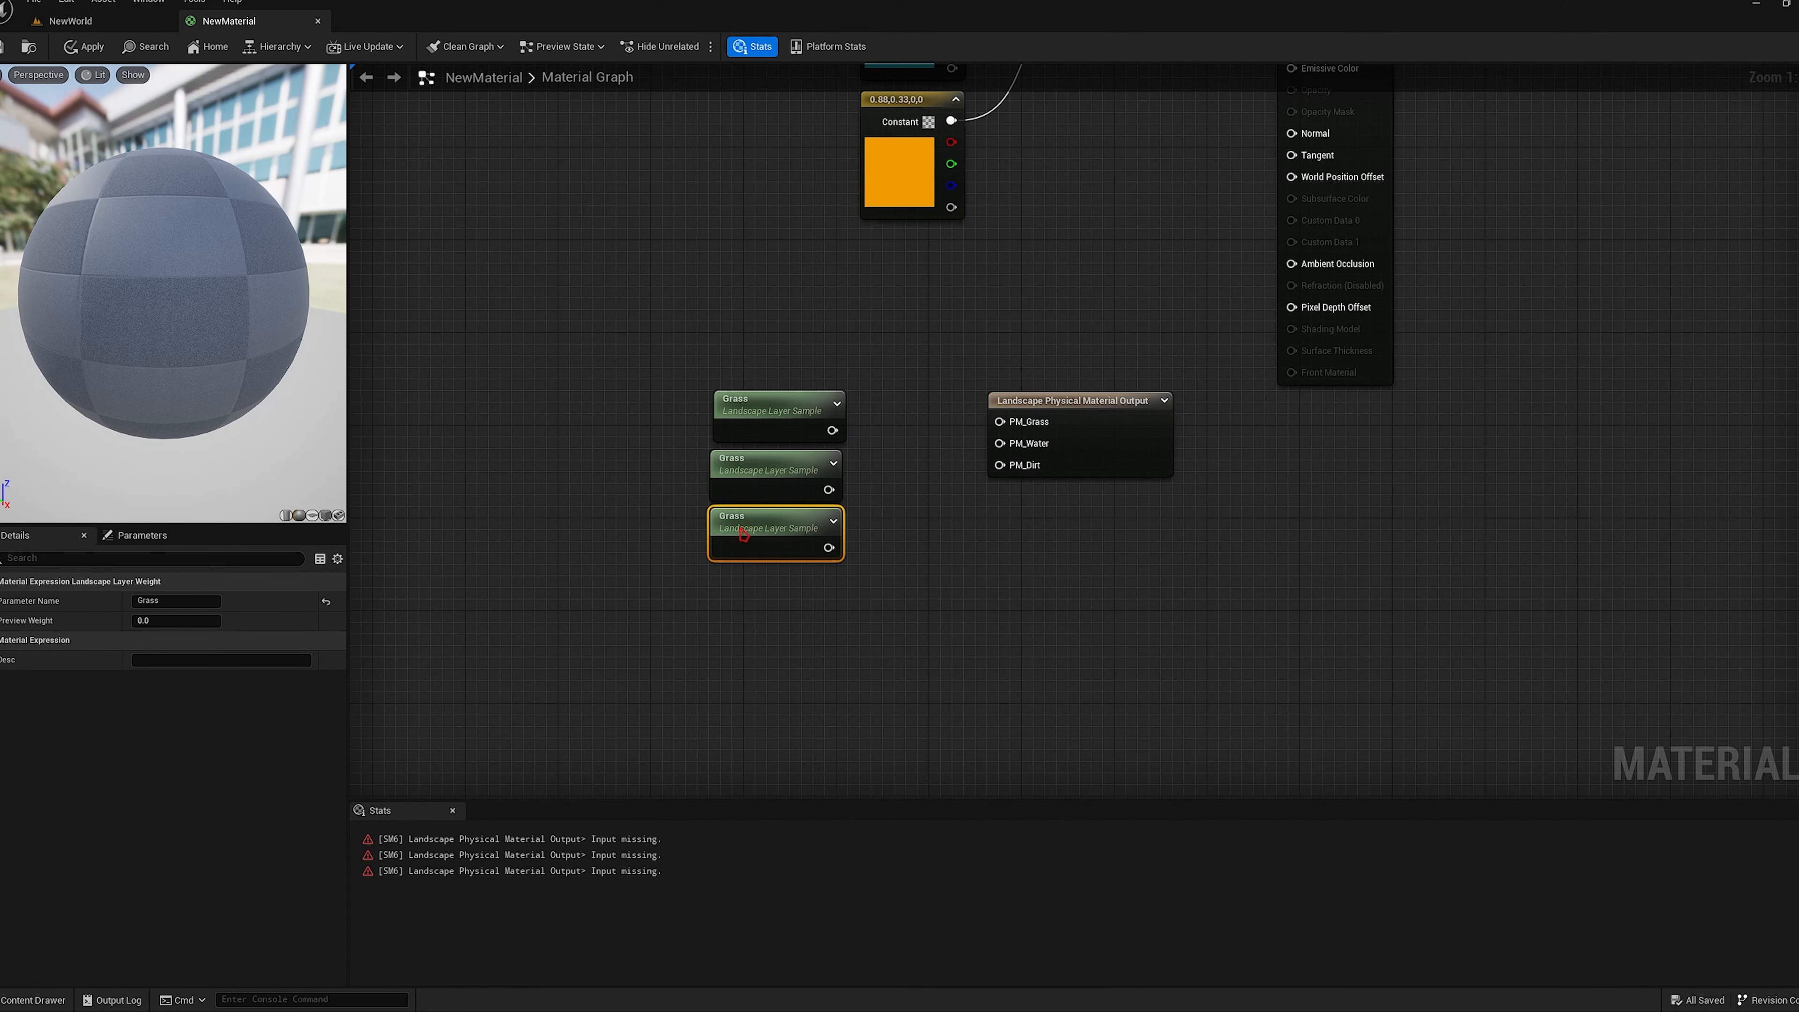
Rename the second and third Landscape Layer Sample nodes in the column to Water and Dirt.
{"action": "left_click", "coordinate": [753, 465]}
{"action": "double_click", "coordinate": [753, 462]}
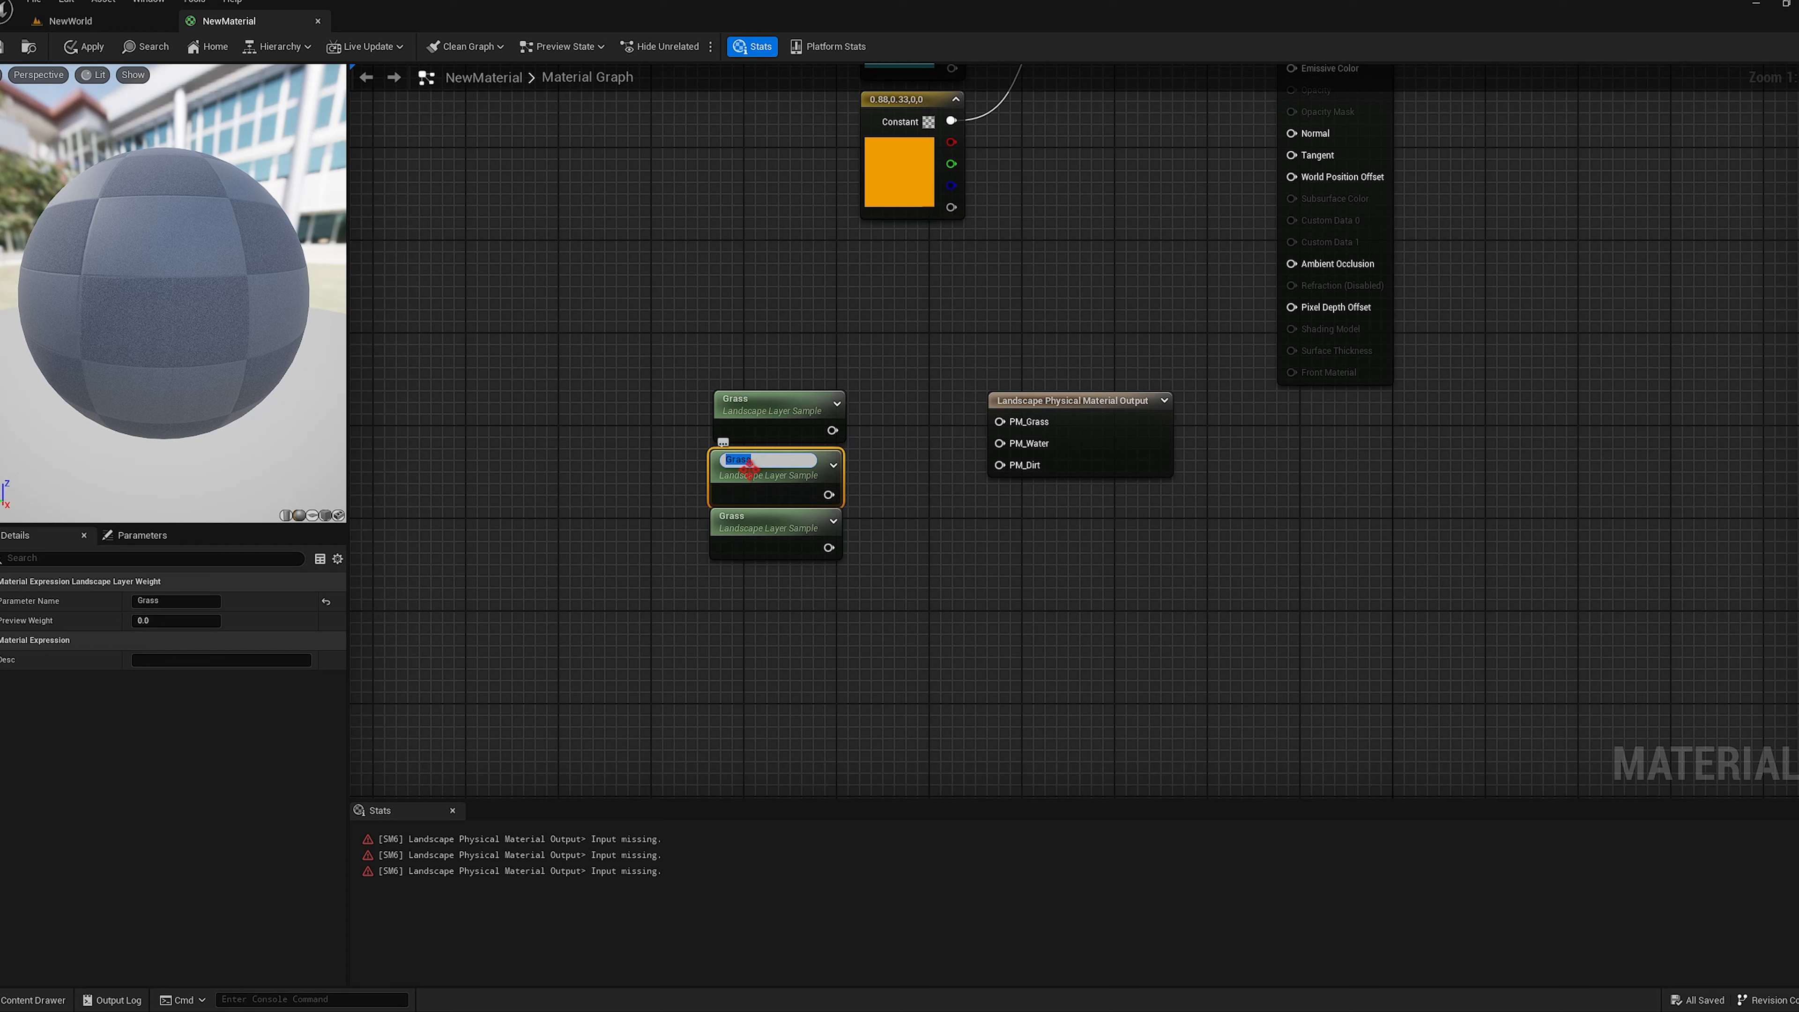
{"action": "type", "text": "Water"}
{"action": "key", "text": "Return"}
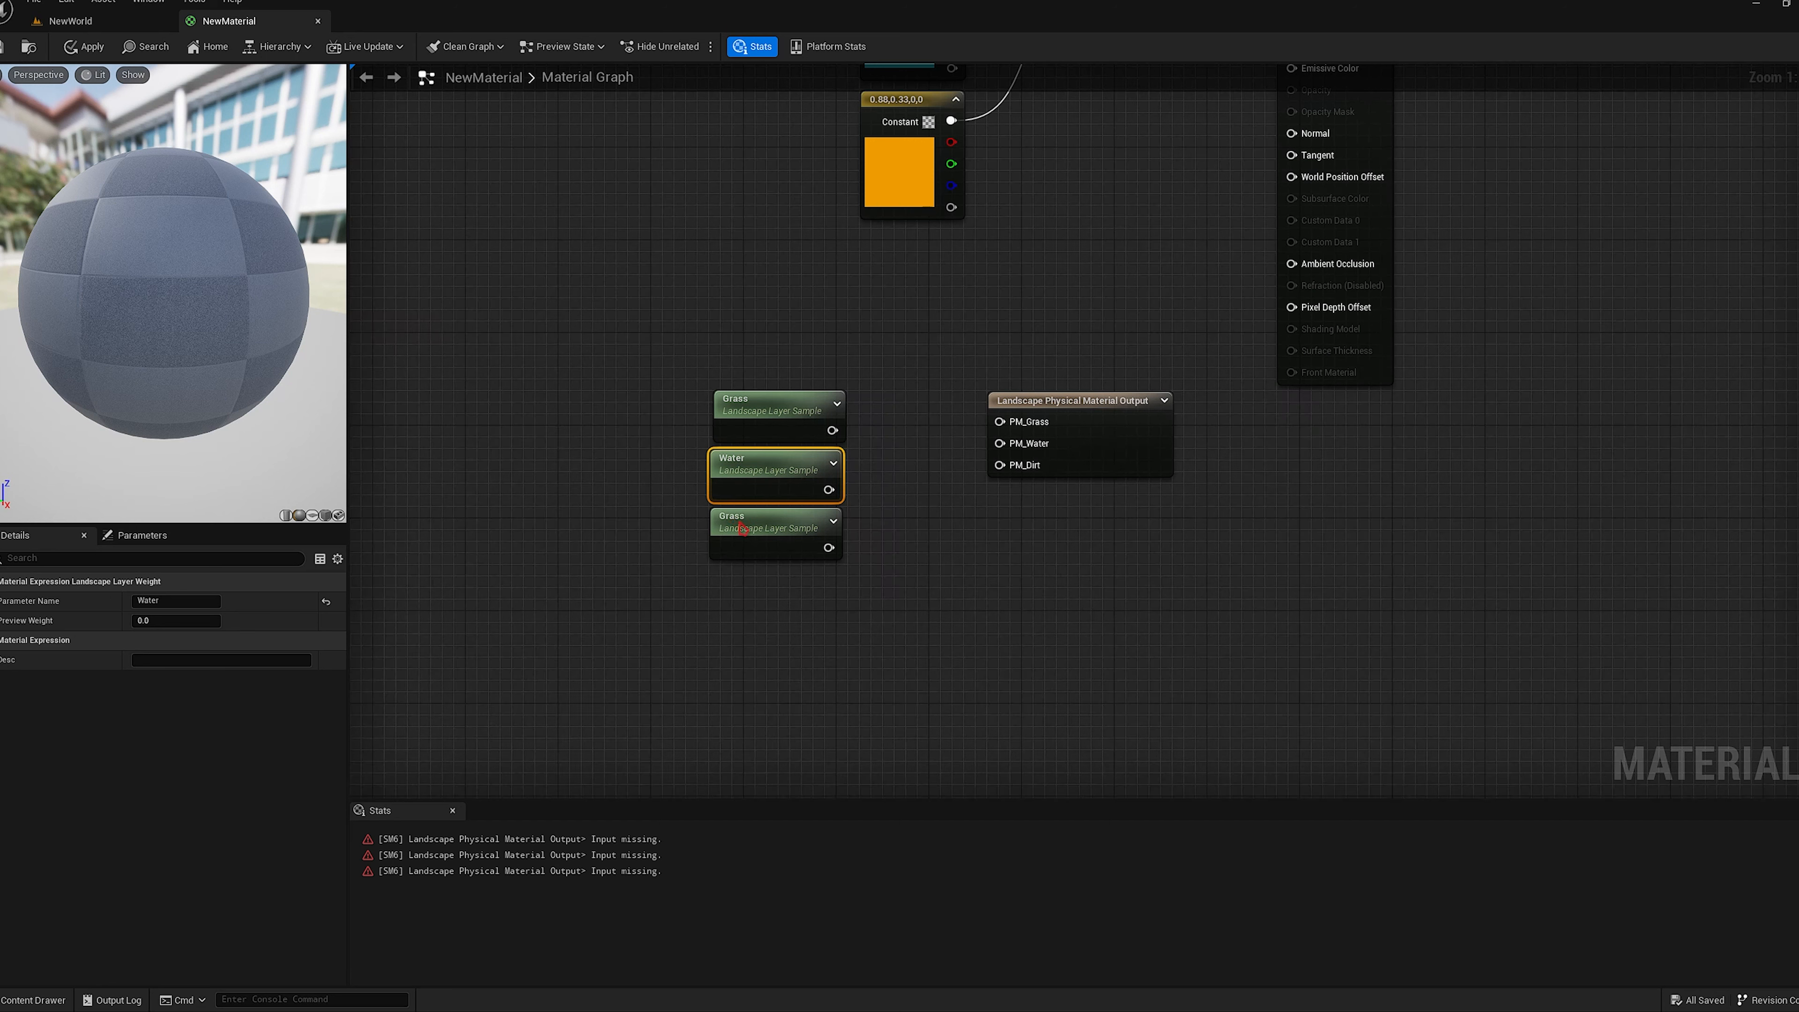
{"action": "double_click", "coordinate": [738, 522]}
{"action": "type", "text": "Dirt"}
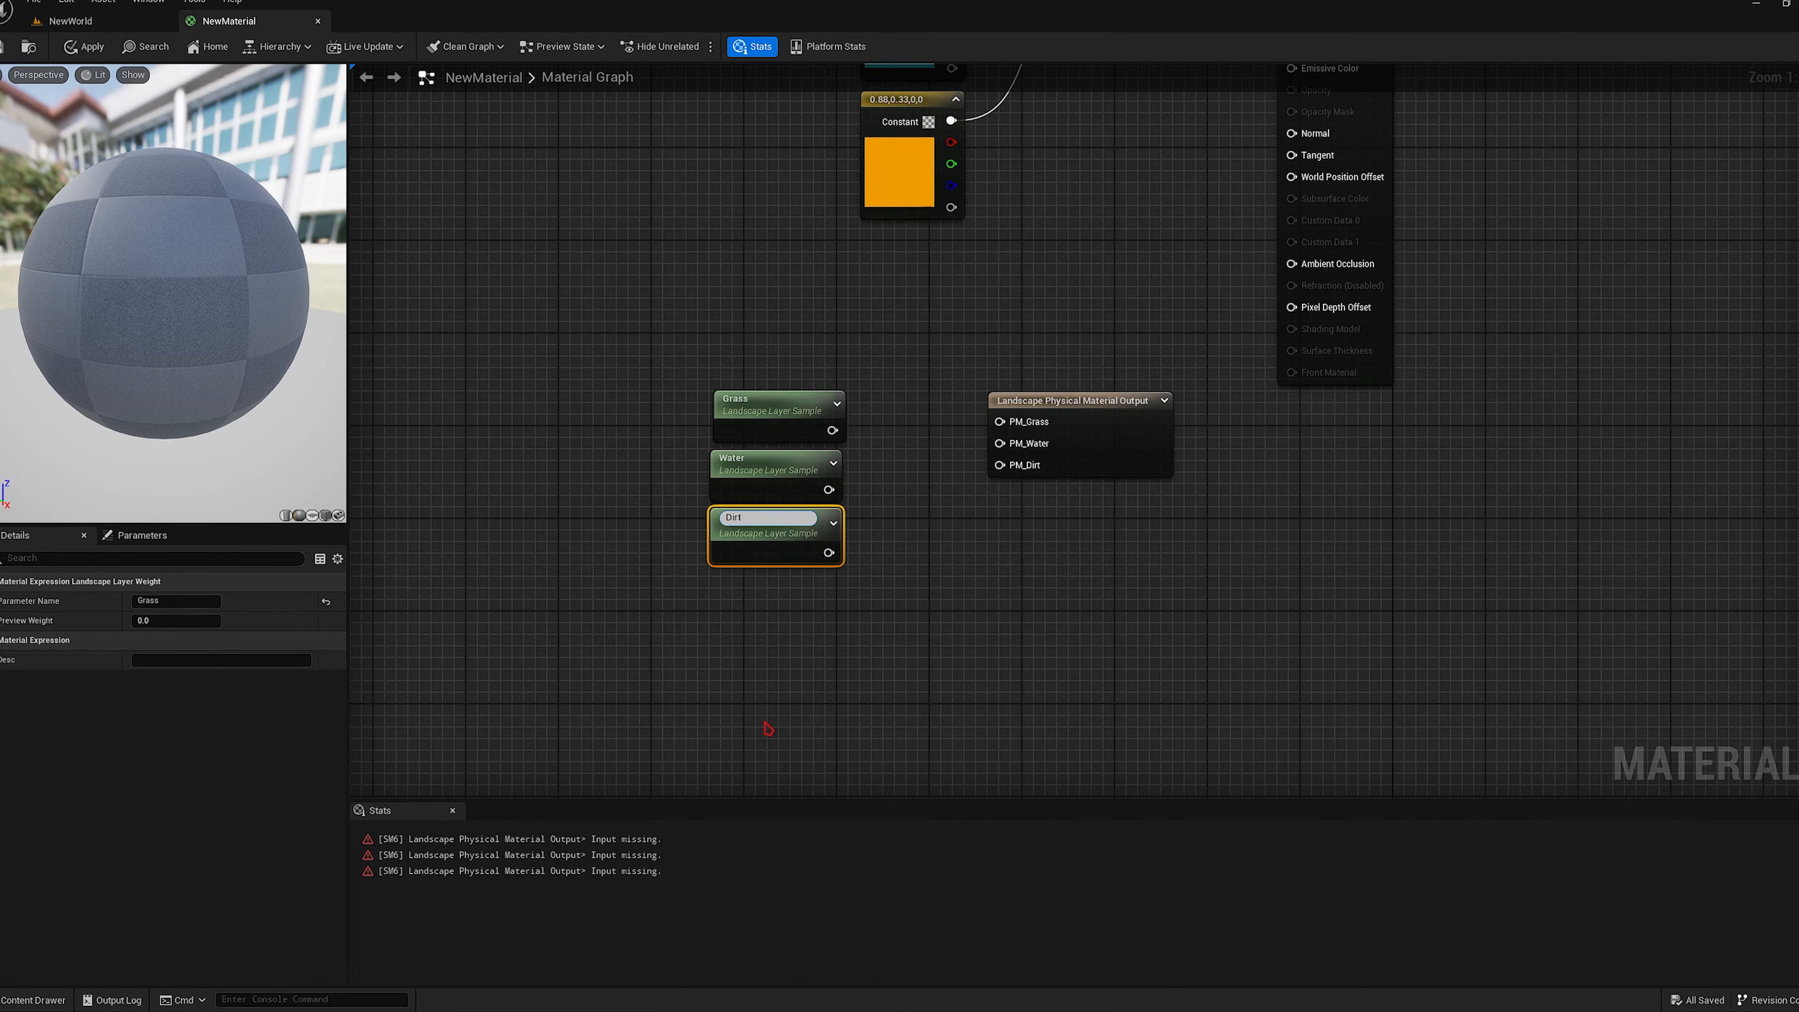
{"action": "key", "text": "Return"}
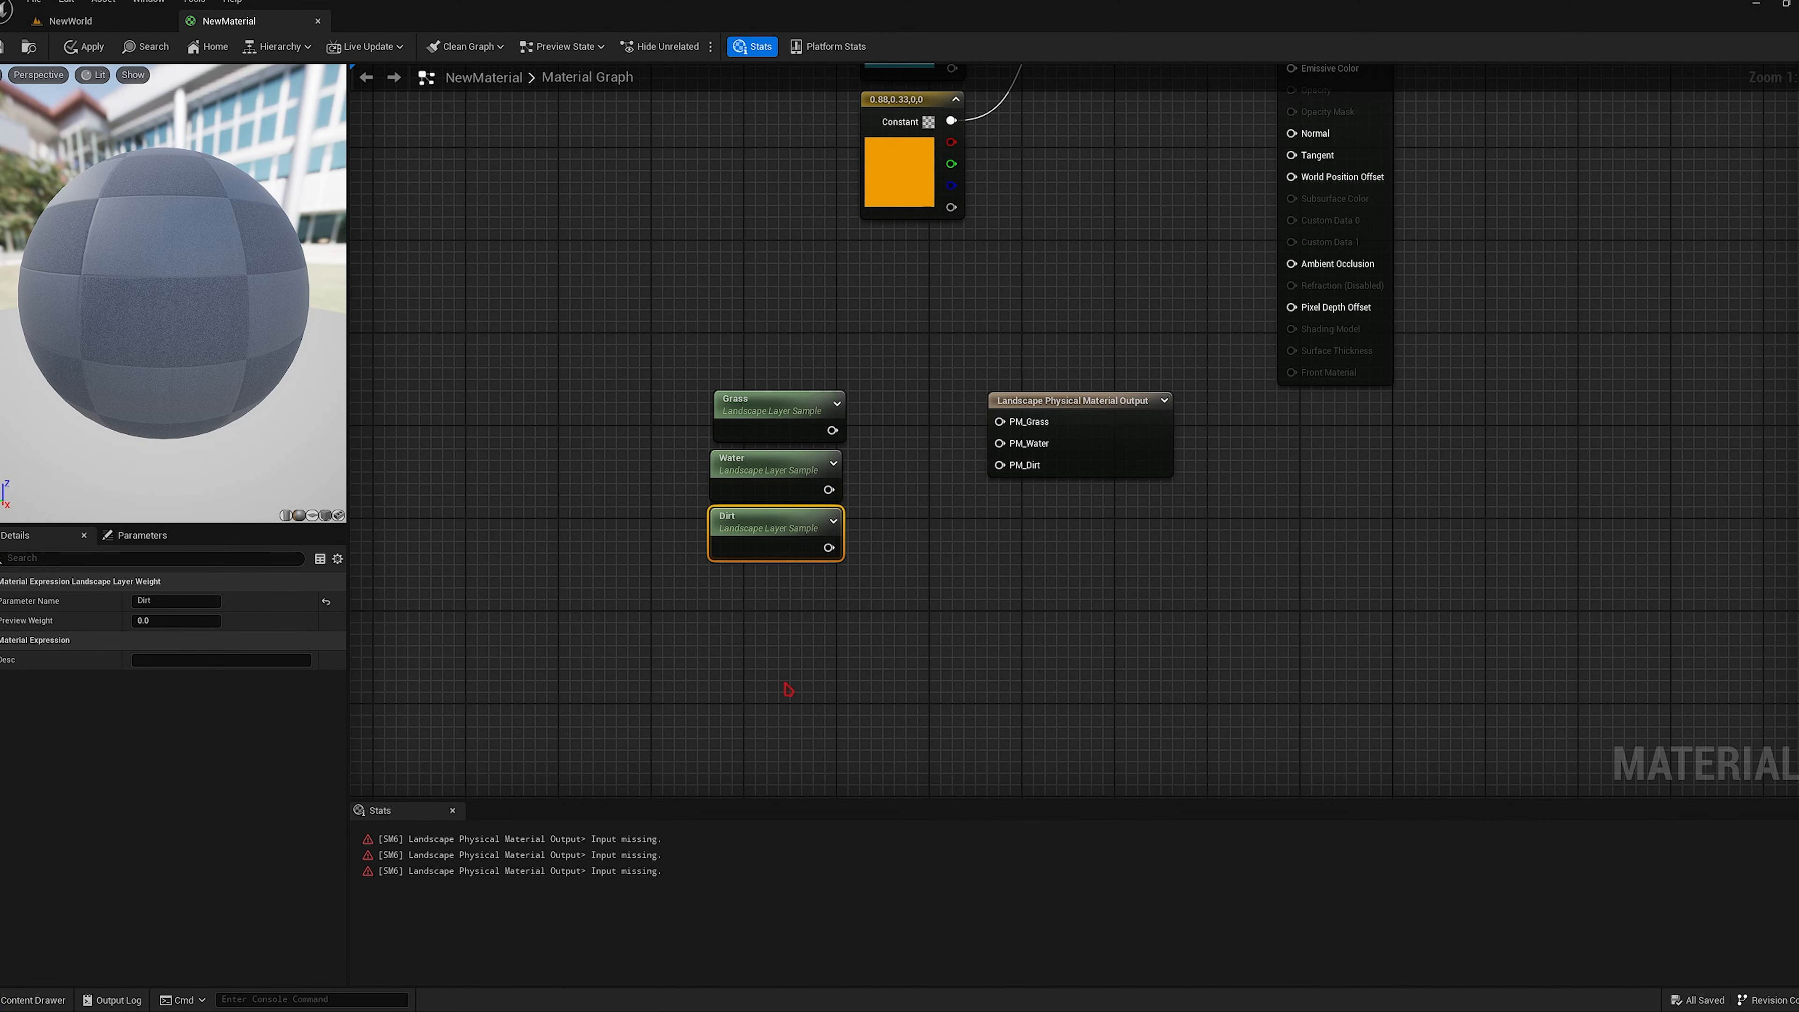
Connect the Grass, Water and Dirt samples to the PM_Grass, PM_Water and PM_Dirt inputs, and place the output node close beside them.
{"action": "left_click", "coordinate": [811, 663]}
{"action": "left_click_drag", "start_coordinate": [733, 607], "coordinate": [801, 418]}
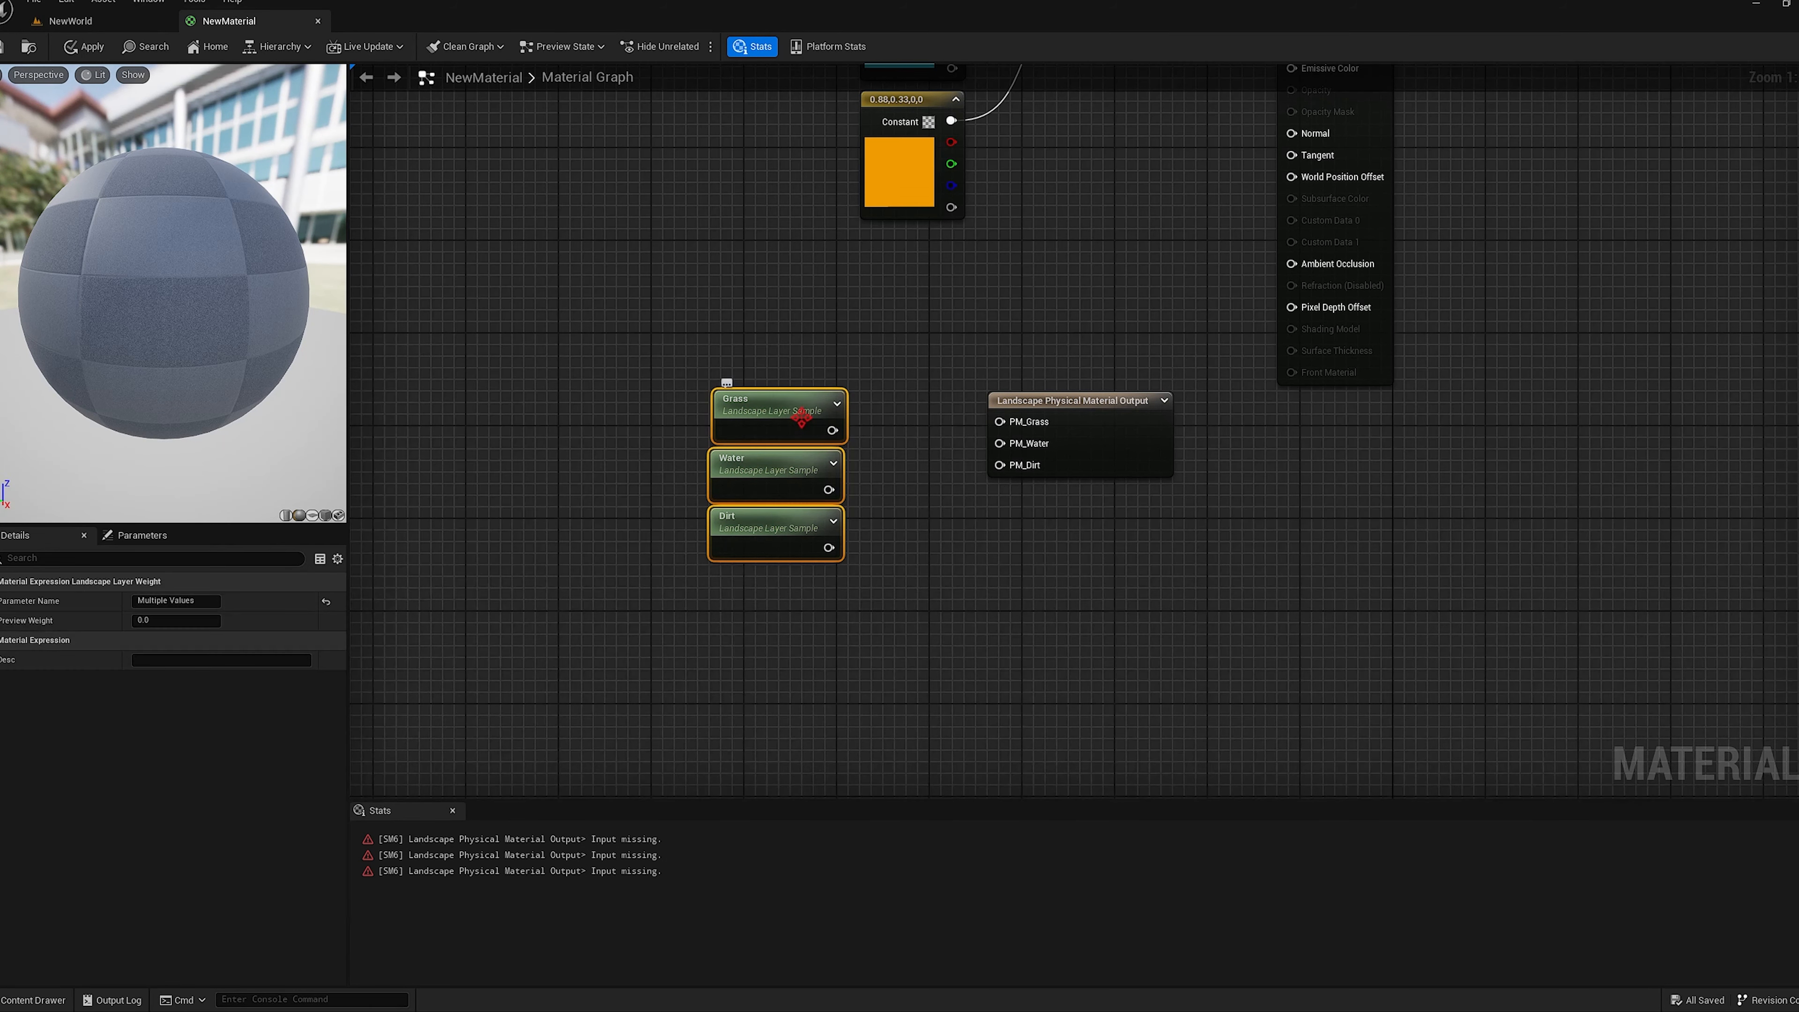
{"action": "left_click", "coordinate": [931, 587]}
{"action": "right_click_drag", "start_coordinate": [932, 587], "coordinate": [835, 566]}
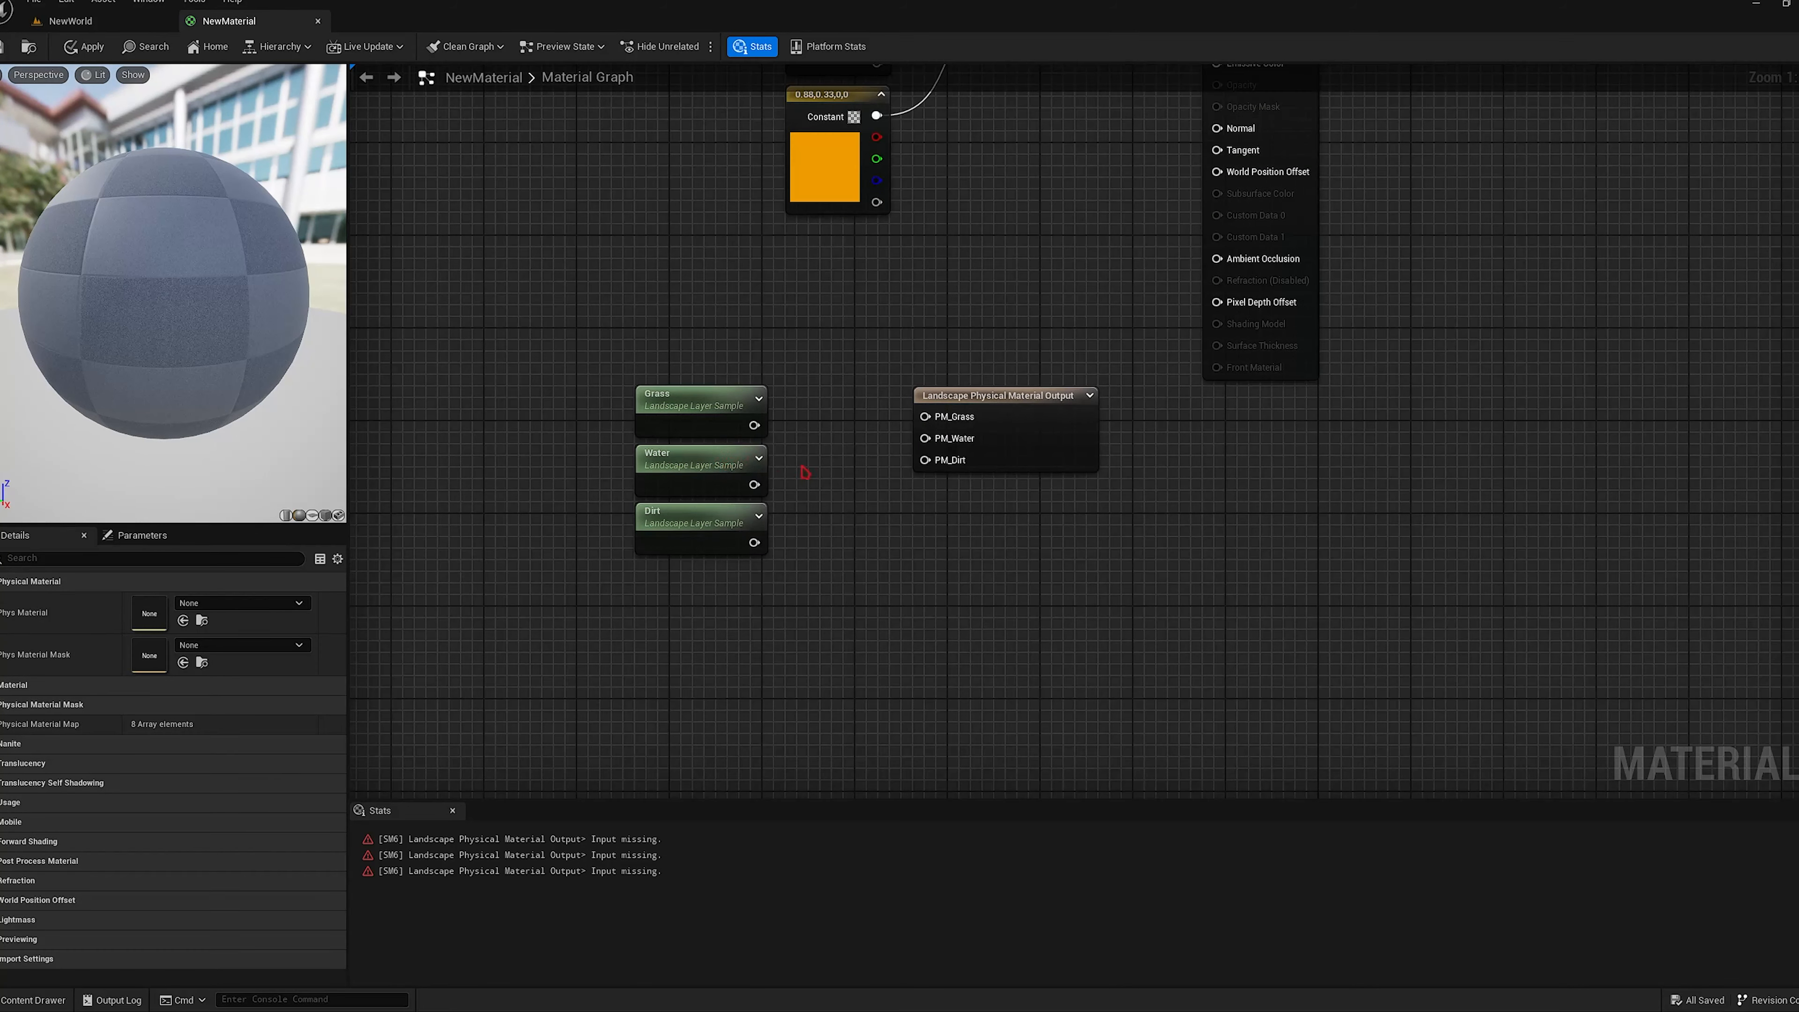
{"action": "left_click_drag", "start_coordinate": [754, 426], "coordinate": [924, 419]}
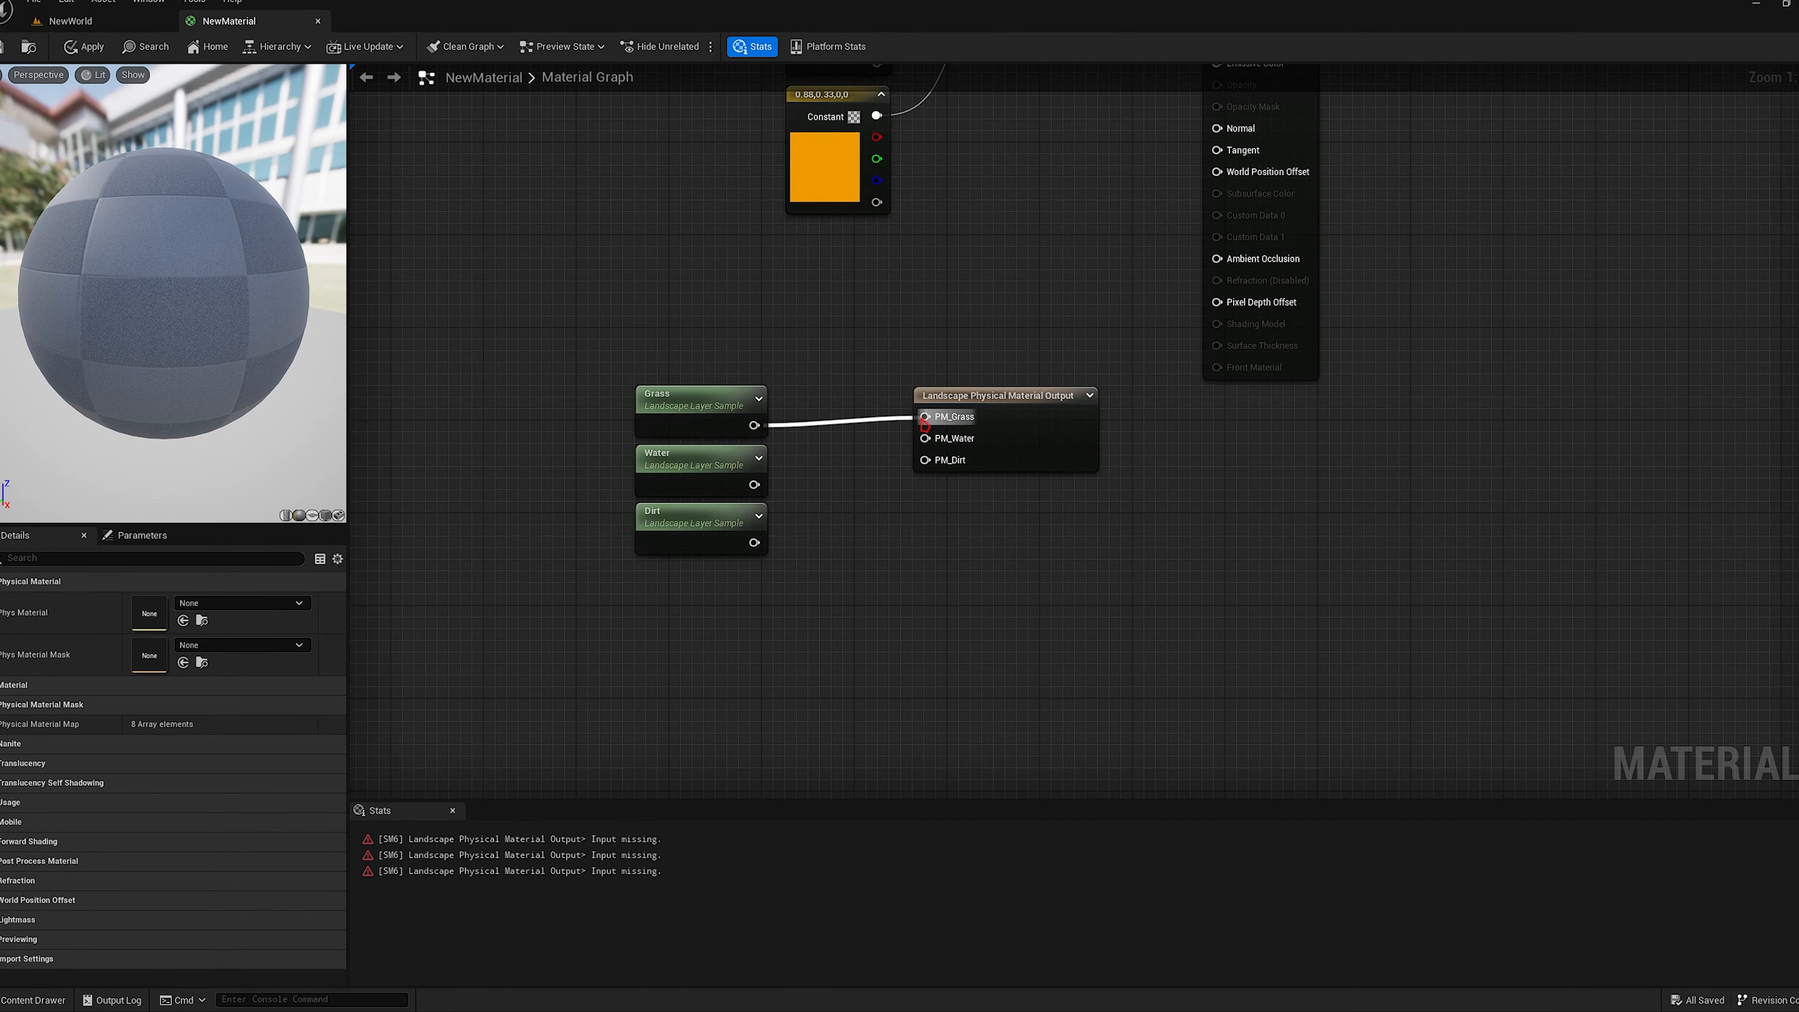
{"action": "left_click_drag", "start_coordinate": [753, 484], "coordinate": [754, 543]}
{"action": "left_click_drag", "start_coordinate": [1016, 452], "coordinate": [693, 465]}
{"action": "left_click_drag", "start_coordinate": [840, 468], "coordinate": [880, 470]}
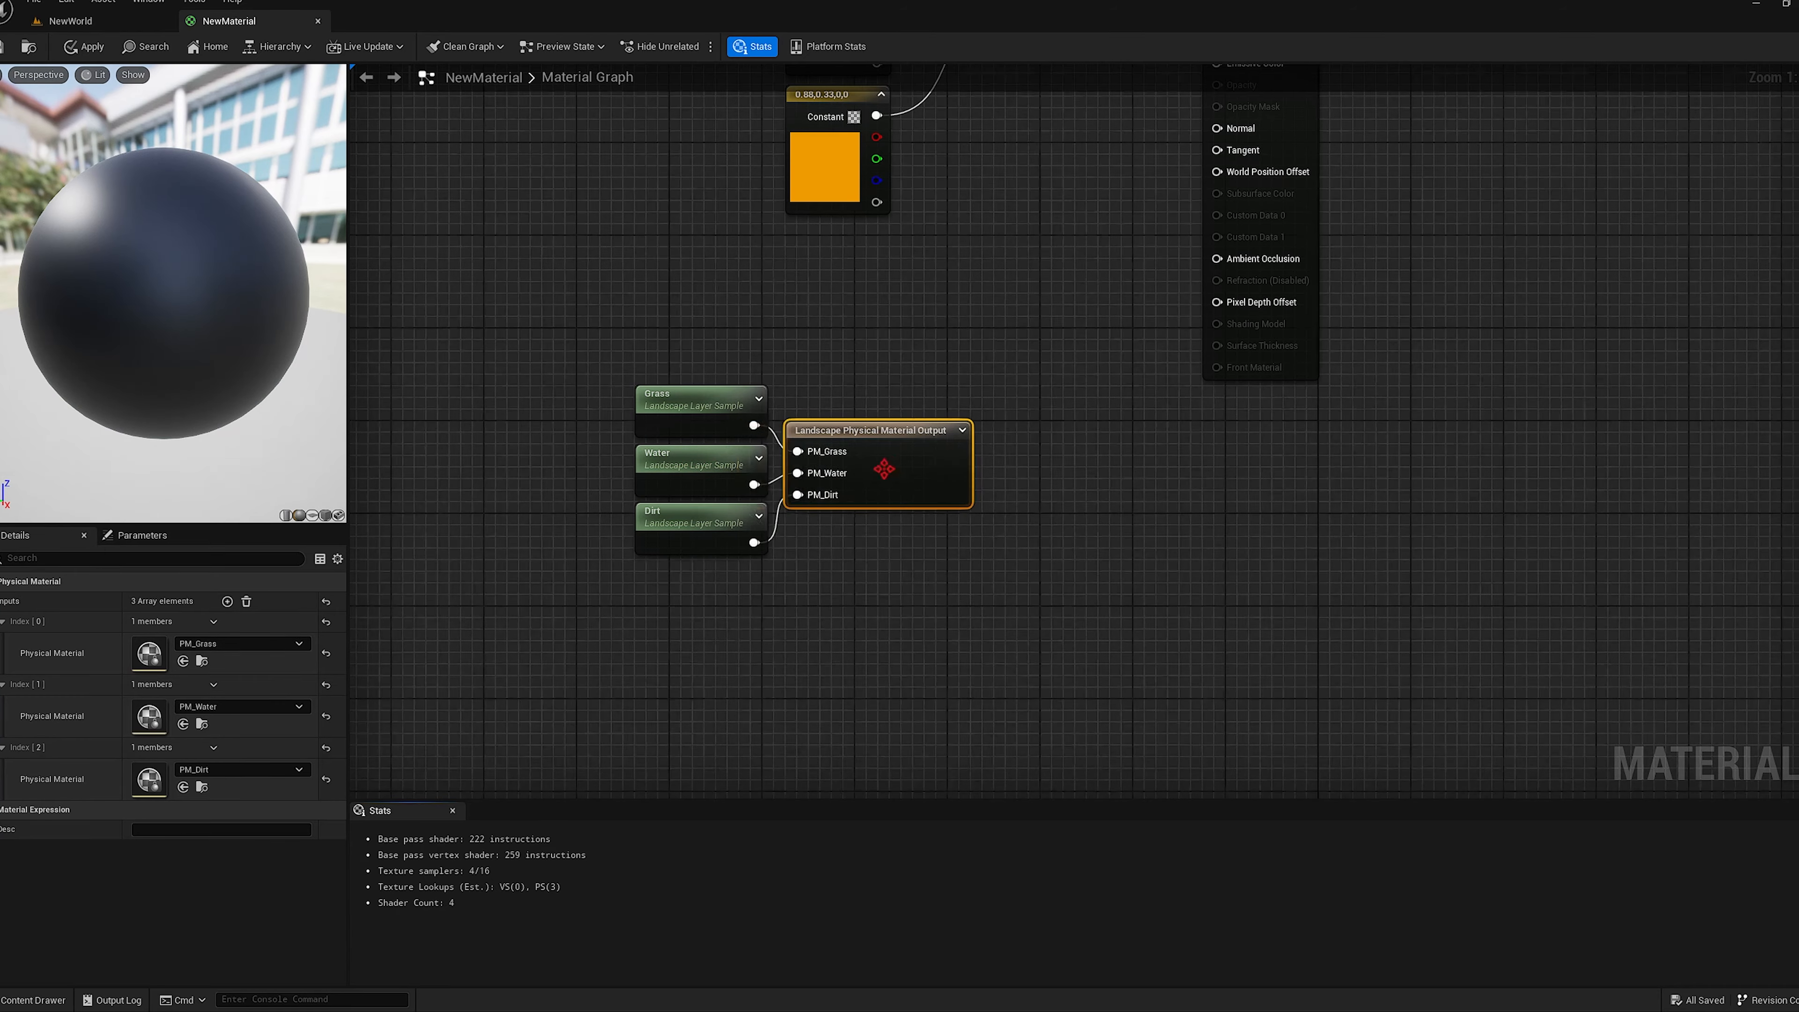
{"action": "left_click", "coordinate": [714, 475]}
Play-test the NewWorld level by running the character across the painted water, dirt and grass areas, and end the session.
{"action": "left_click", "coordinate": [299, 47]}
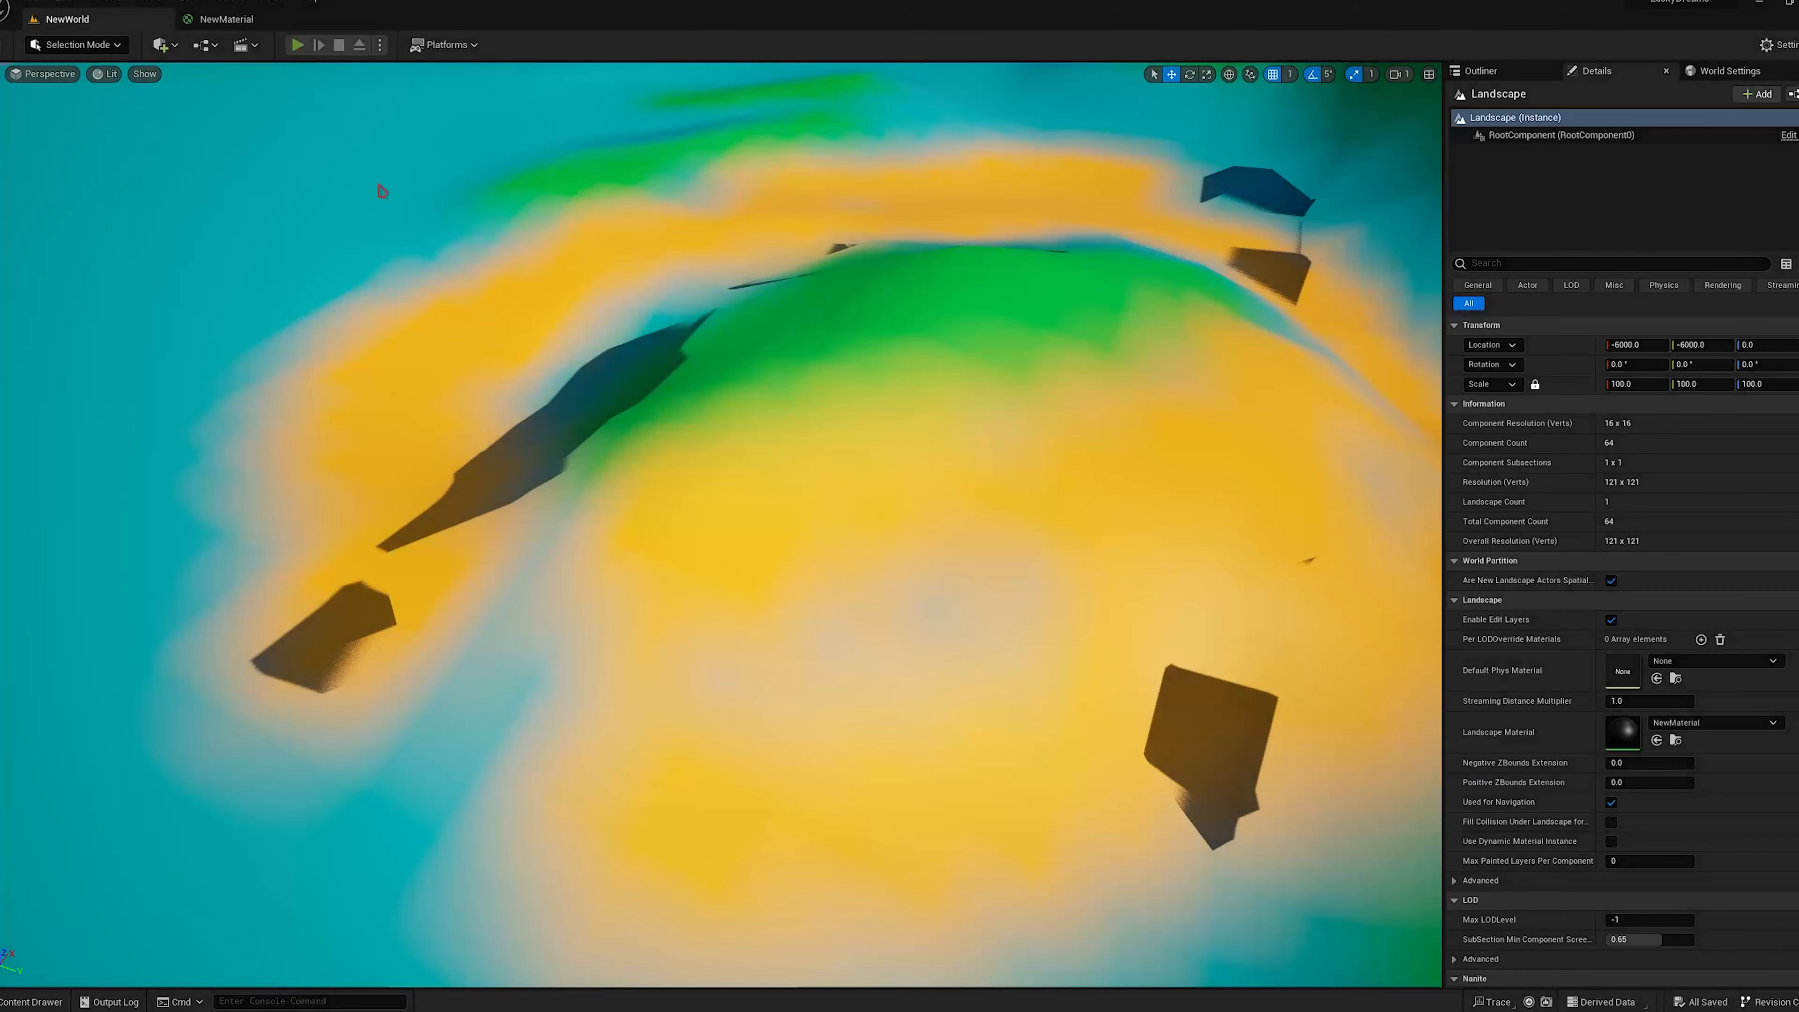
{"action": "left_click", "coordinate": [383, 189]}
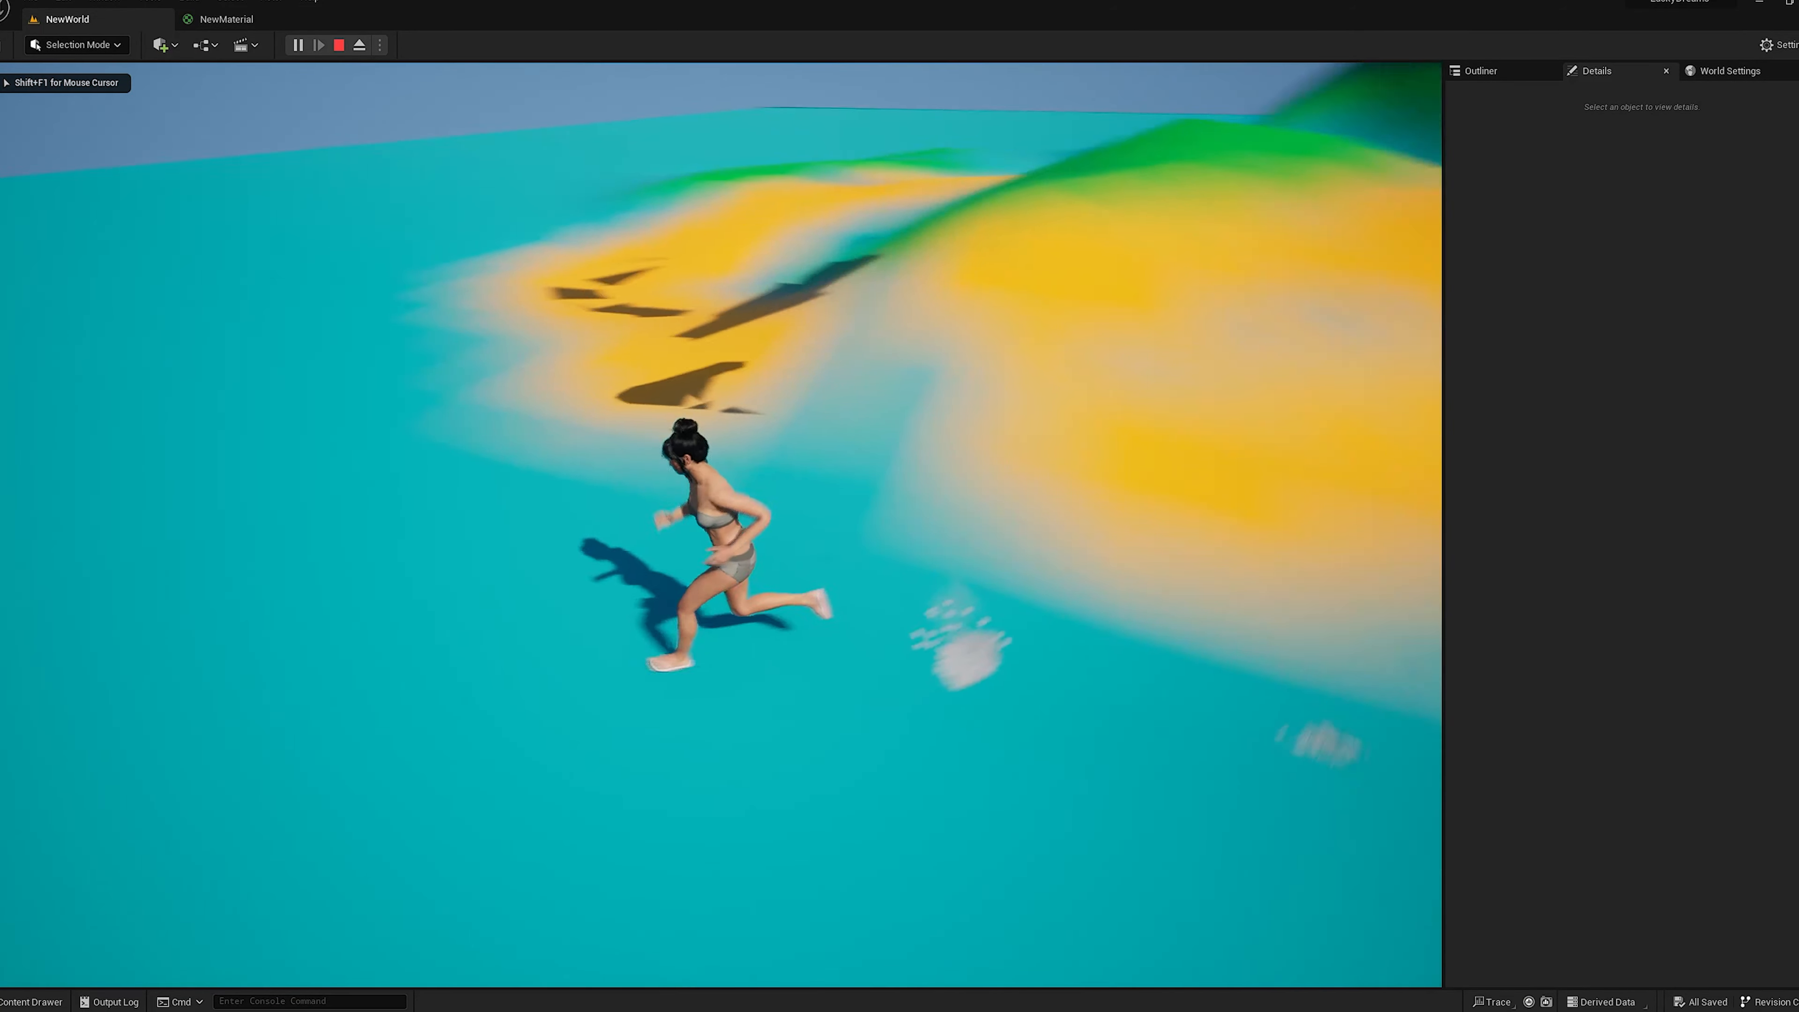
{"action": "key", "text": "d"}
{"action": "key", "text": "w"}
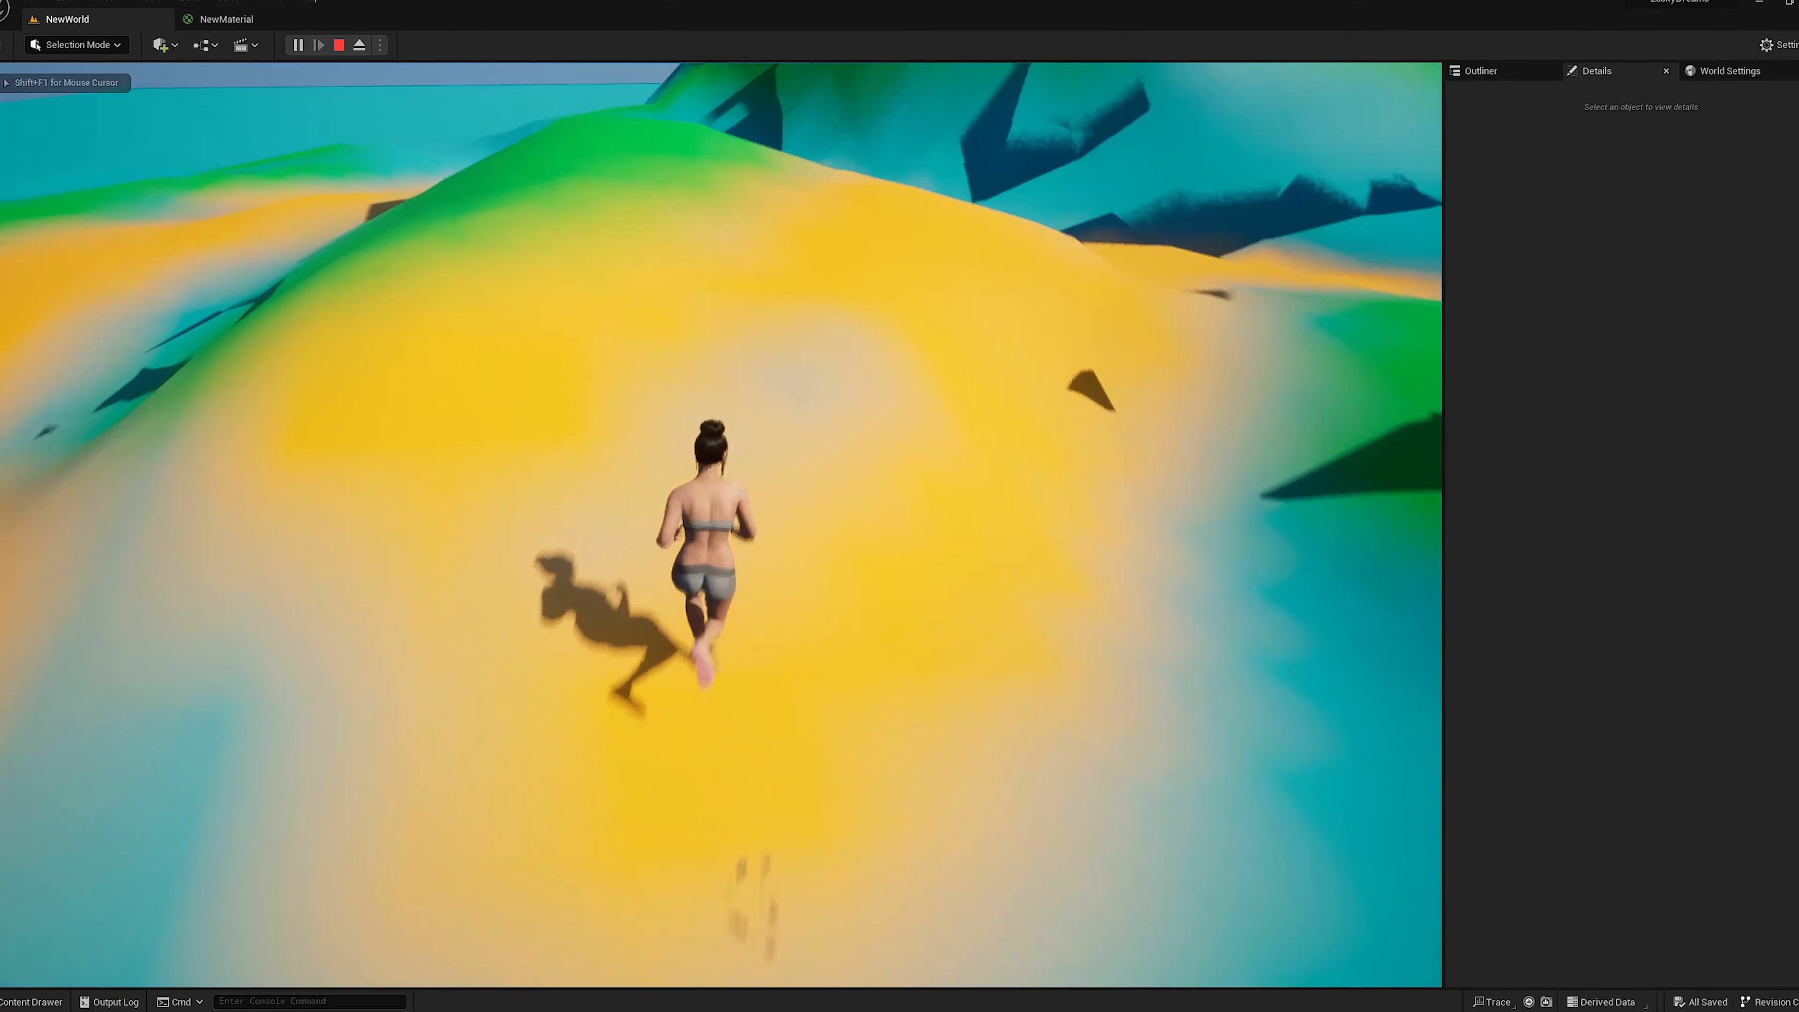
{"action": "key", "text": "d"}
{"action": "key", "text": "w"}
{"action": "key", "text": "a"}
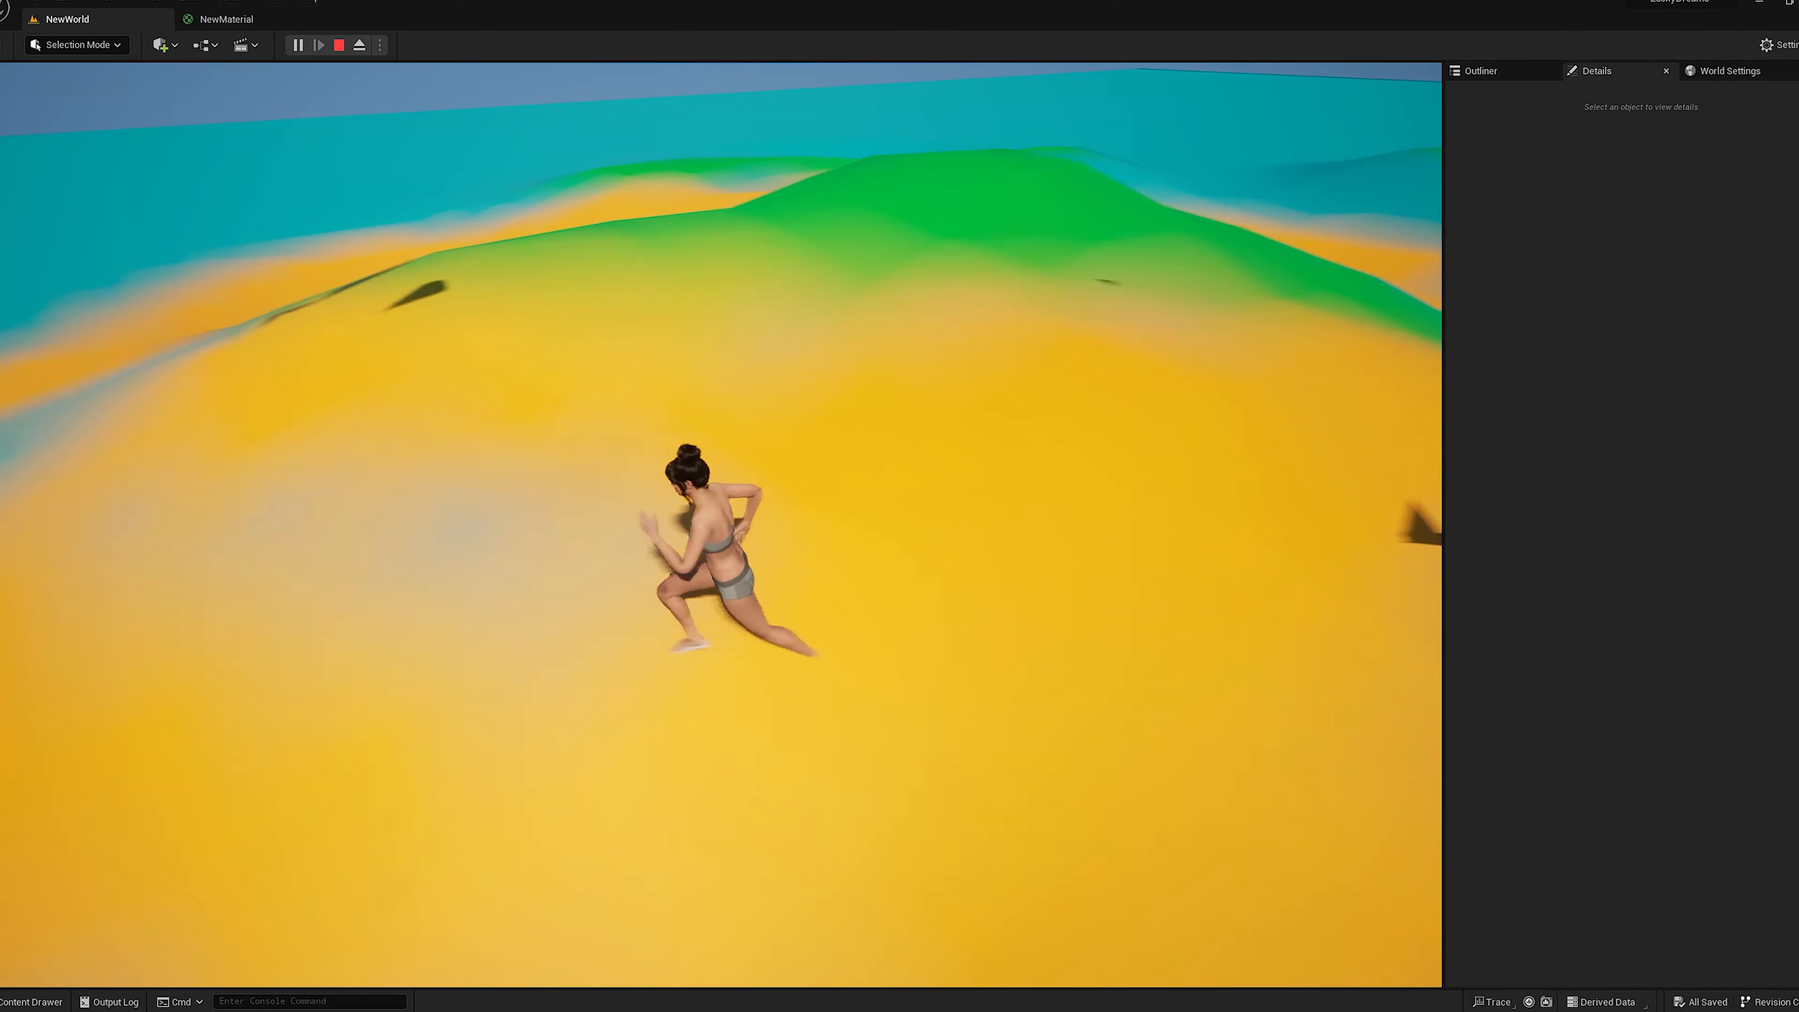
{"action": "key", "text": "w"}
{"action": "key", "text": "d"}
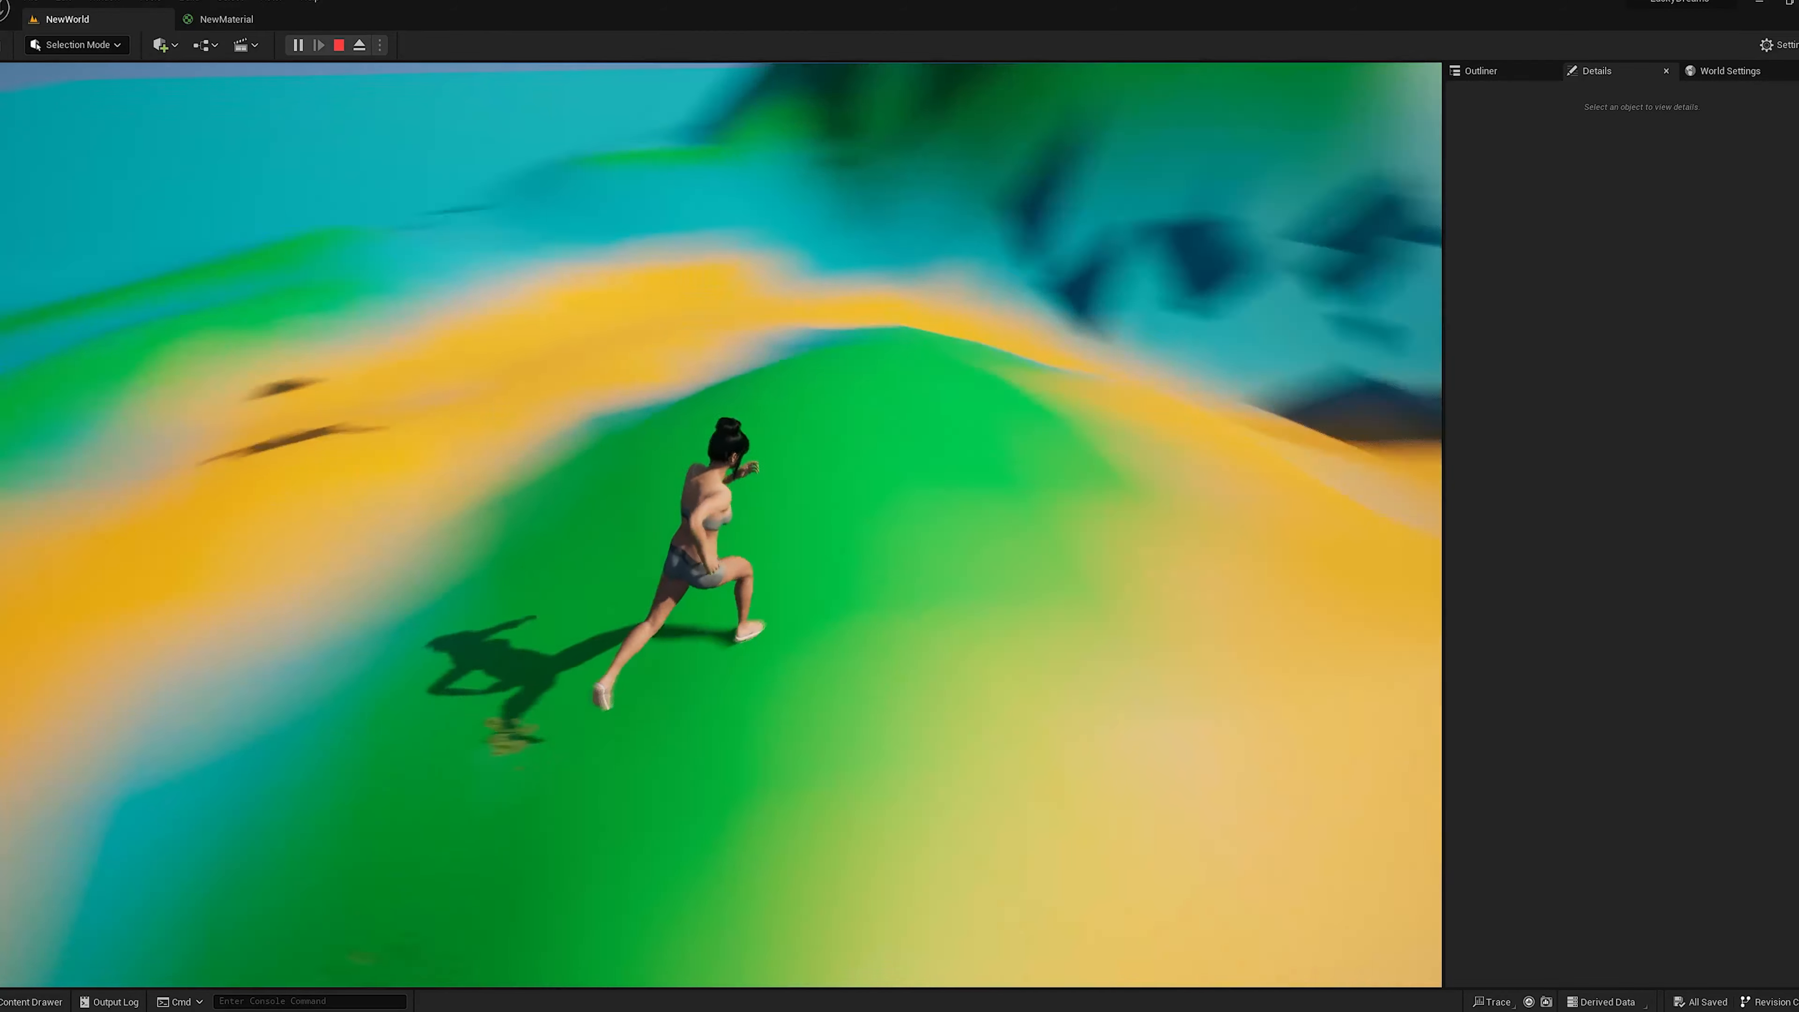
{"action": "key", "text": "w"}
{"action": "key", "text": "a"}
{"action": "key", "text": "w"}
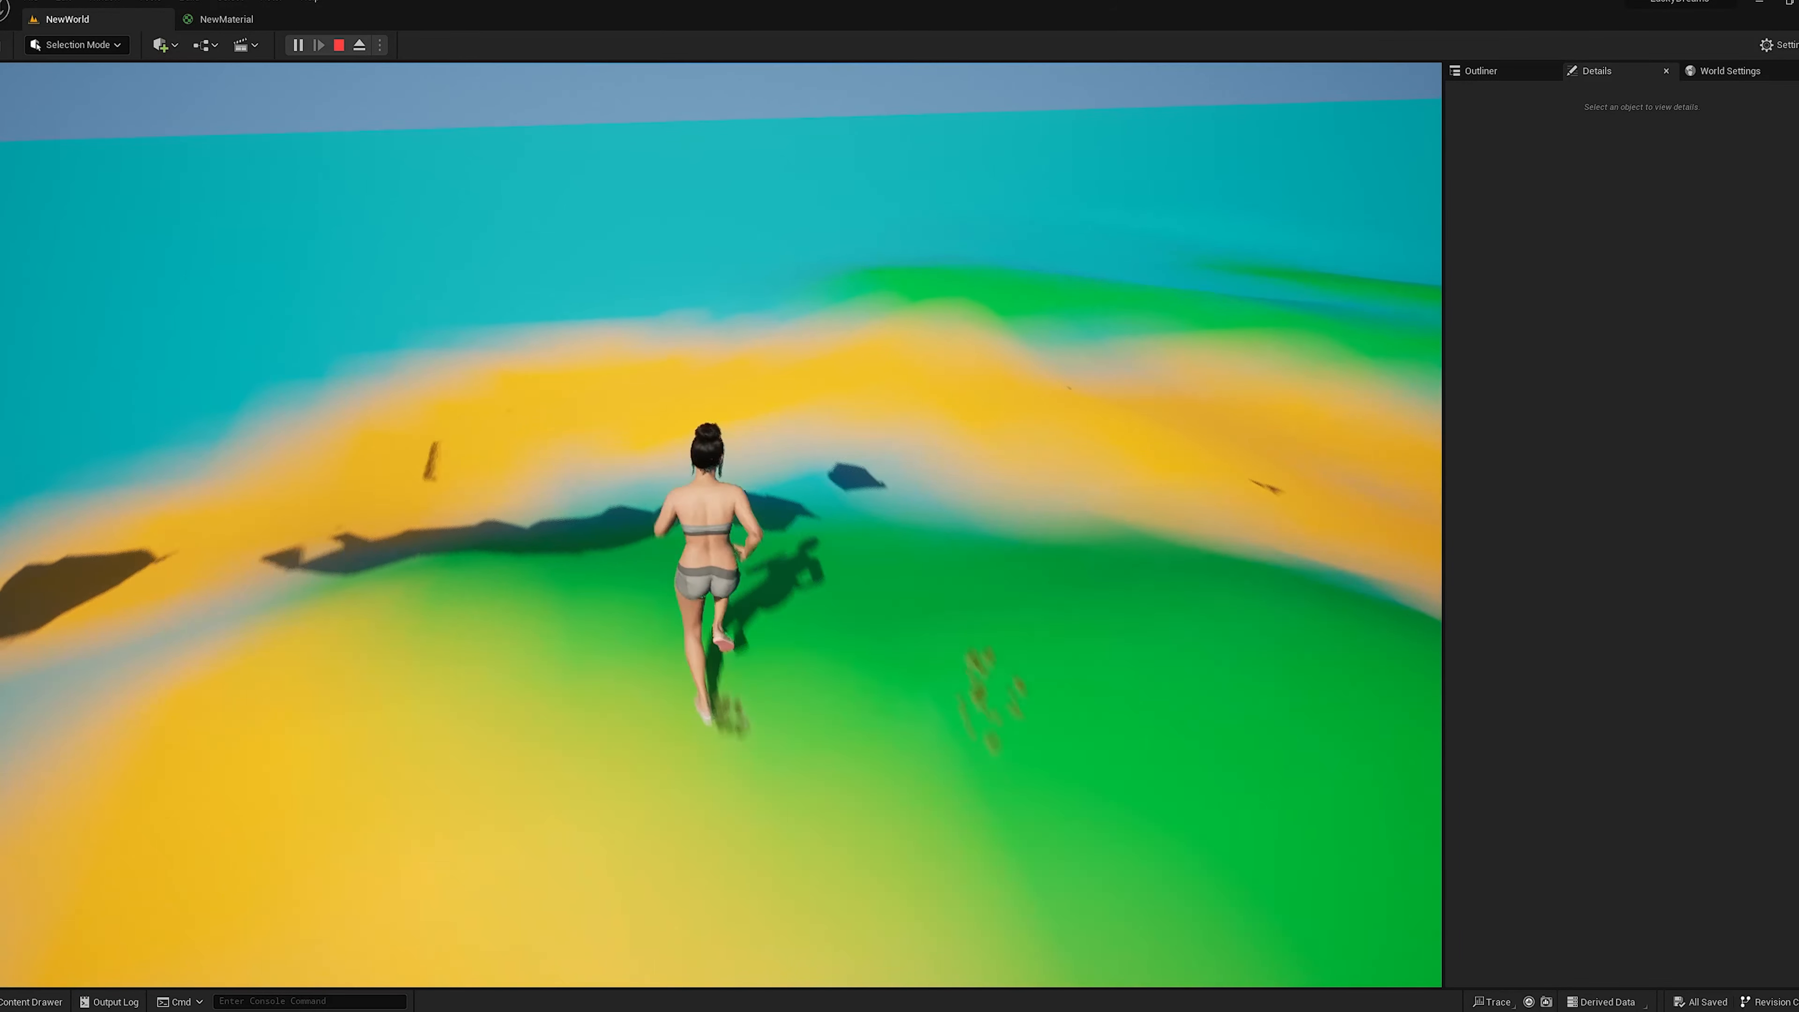
{"action": "key", "text": "d"}
{"action": "key", "text": "w"}
{"action": "key", "text": "a"}
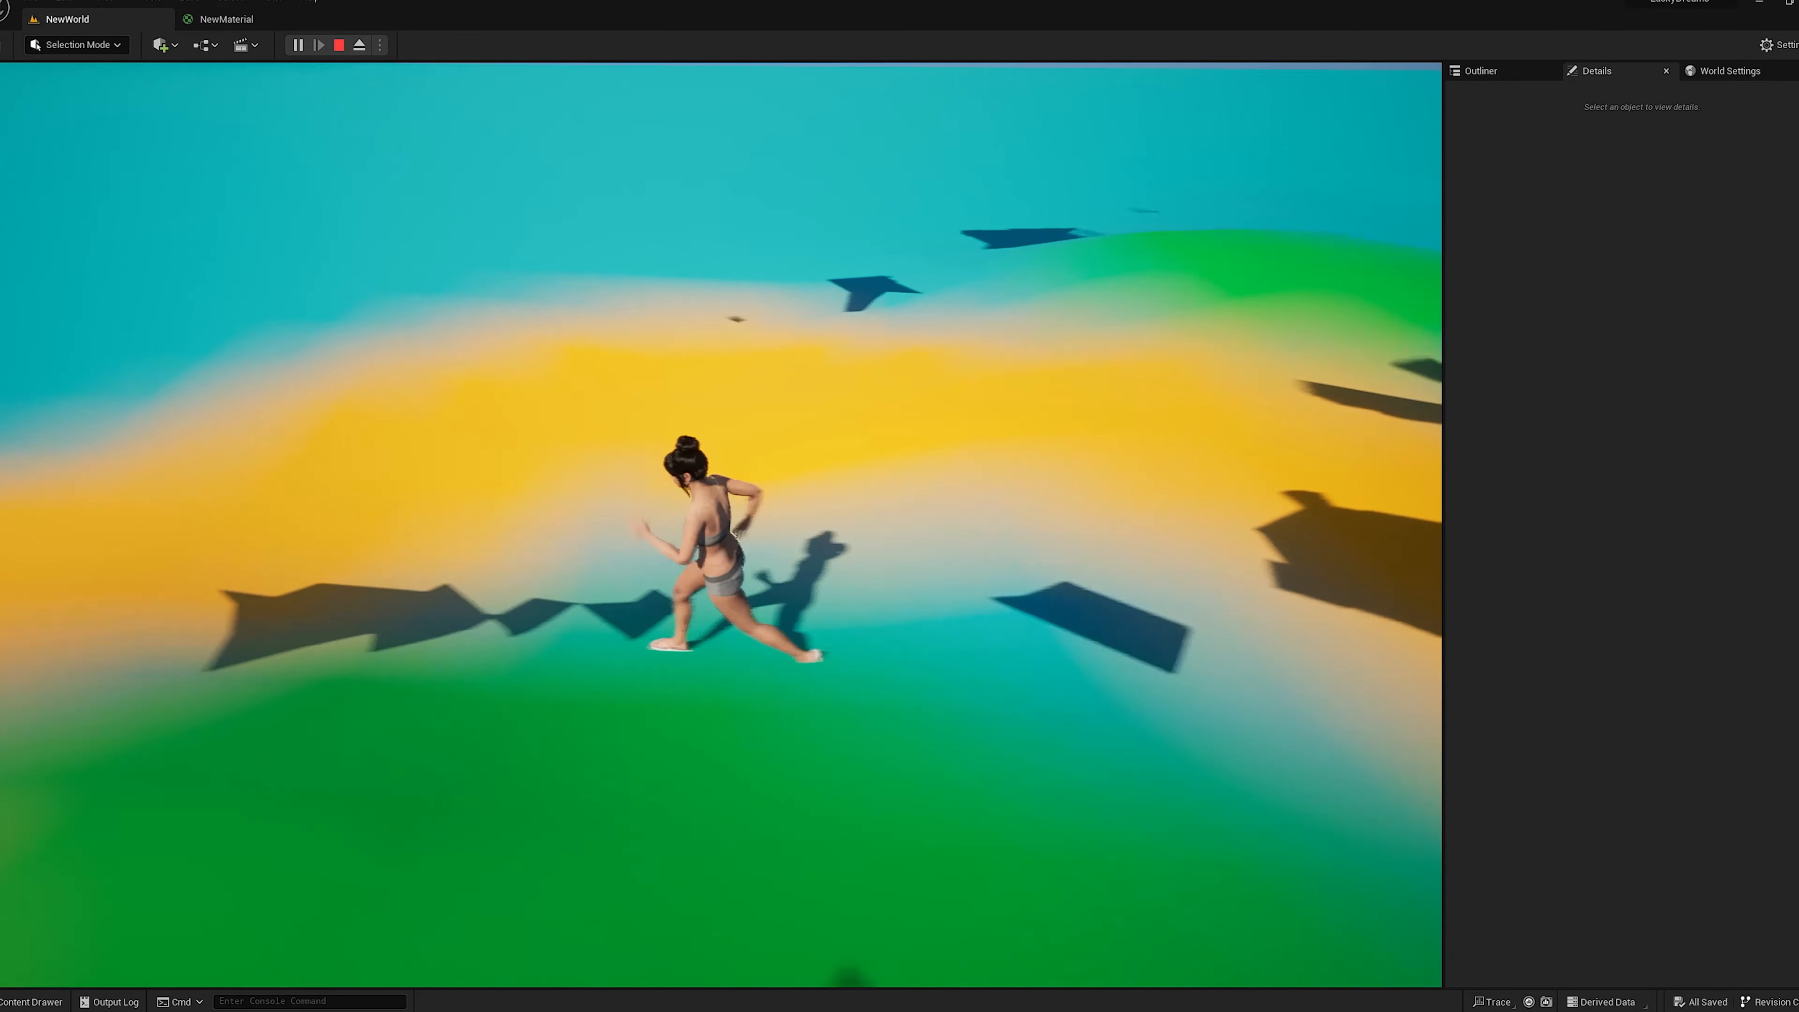
{"action": "key", "text": "s"}
{"action": "key", "text": "d"}
{"action": "key", "text": "w"}
{"action": "key", "text": "a"}
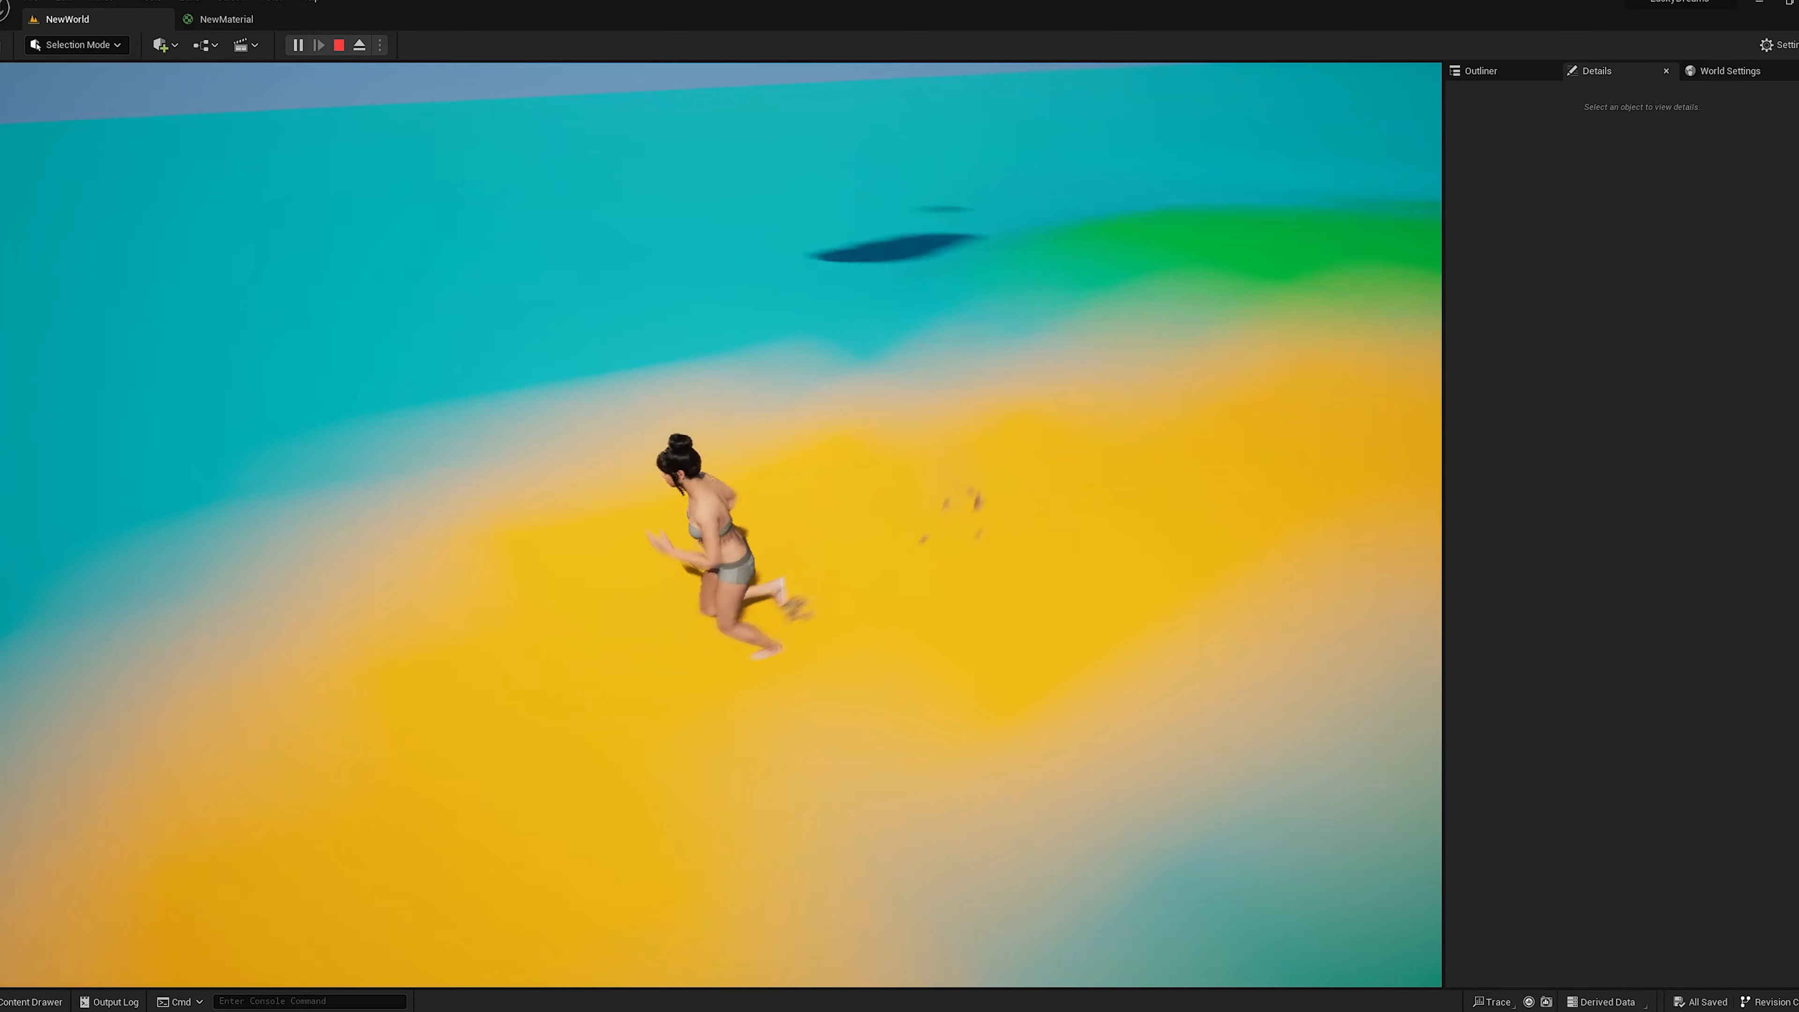
{"action": "key", "text": "Escape"}
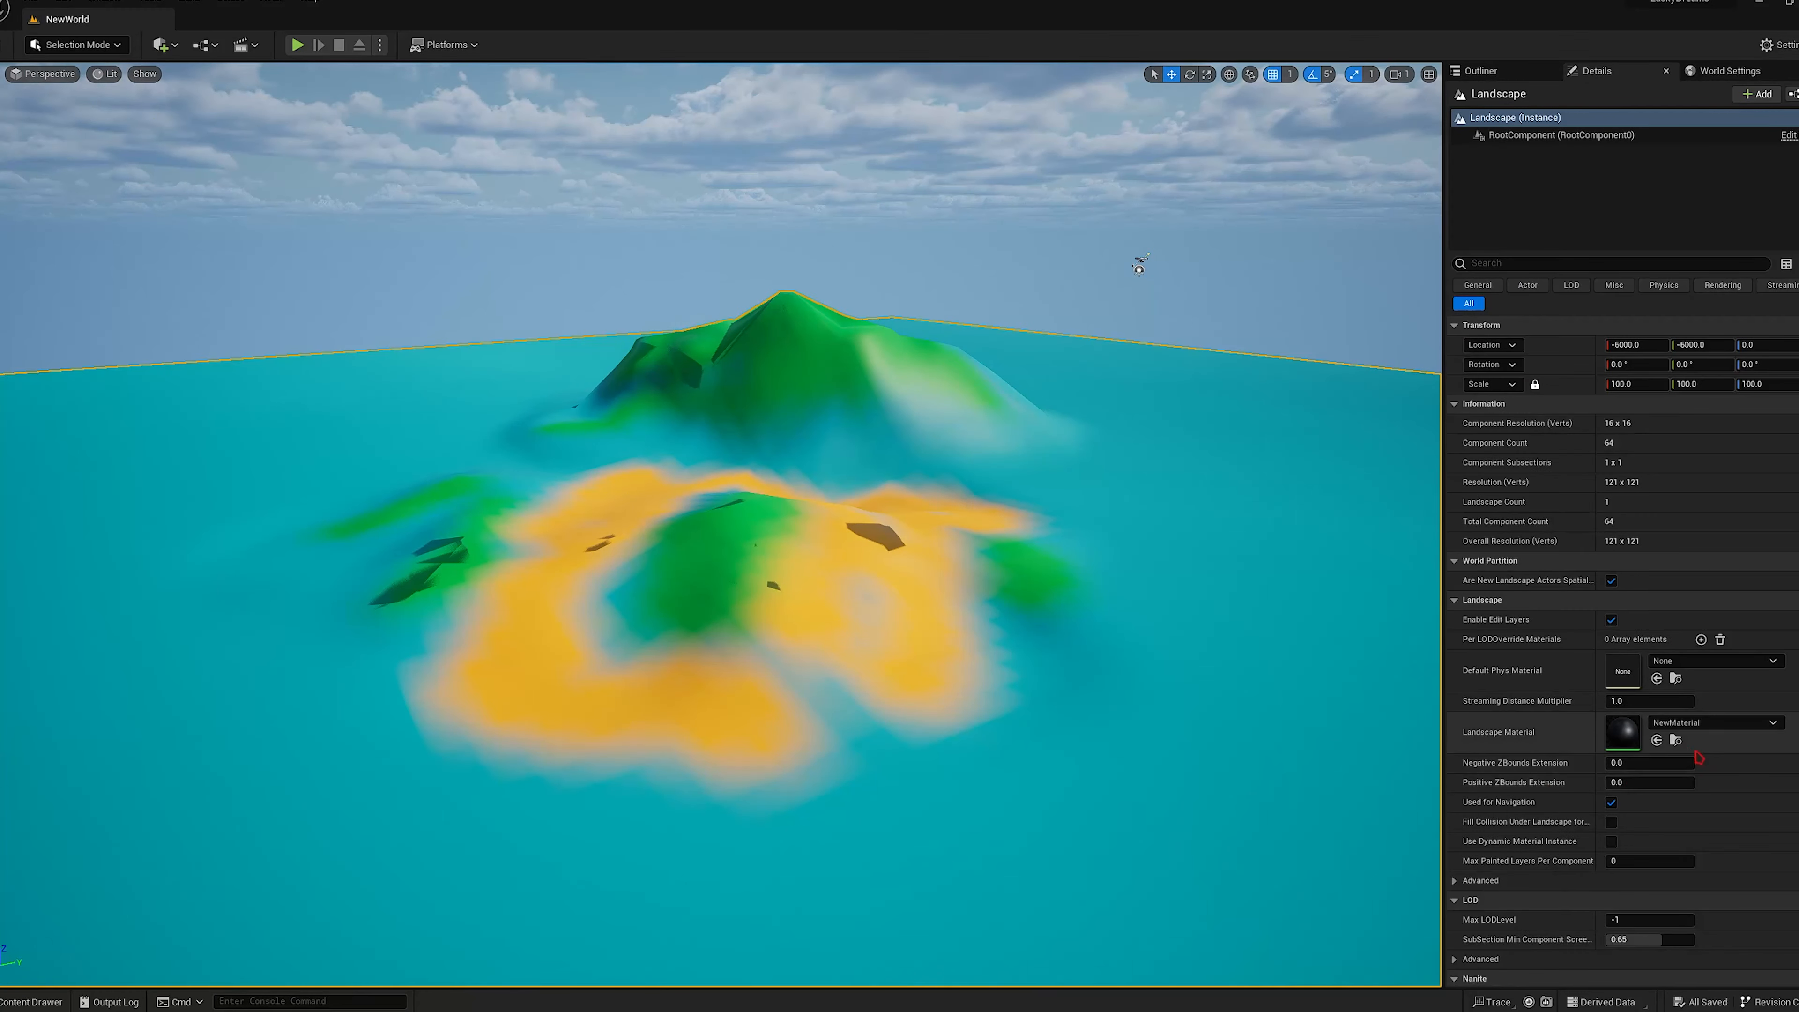
Clear the landscape's material and delete Dirt_LayerInfo, Grass_LayerInfo, Water_LayerInfo and NewMaterial from the LandscapePhysicalMaterialOutput folder.
{"action": "left_click", "coordinate": [1693, 742]}
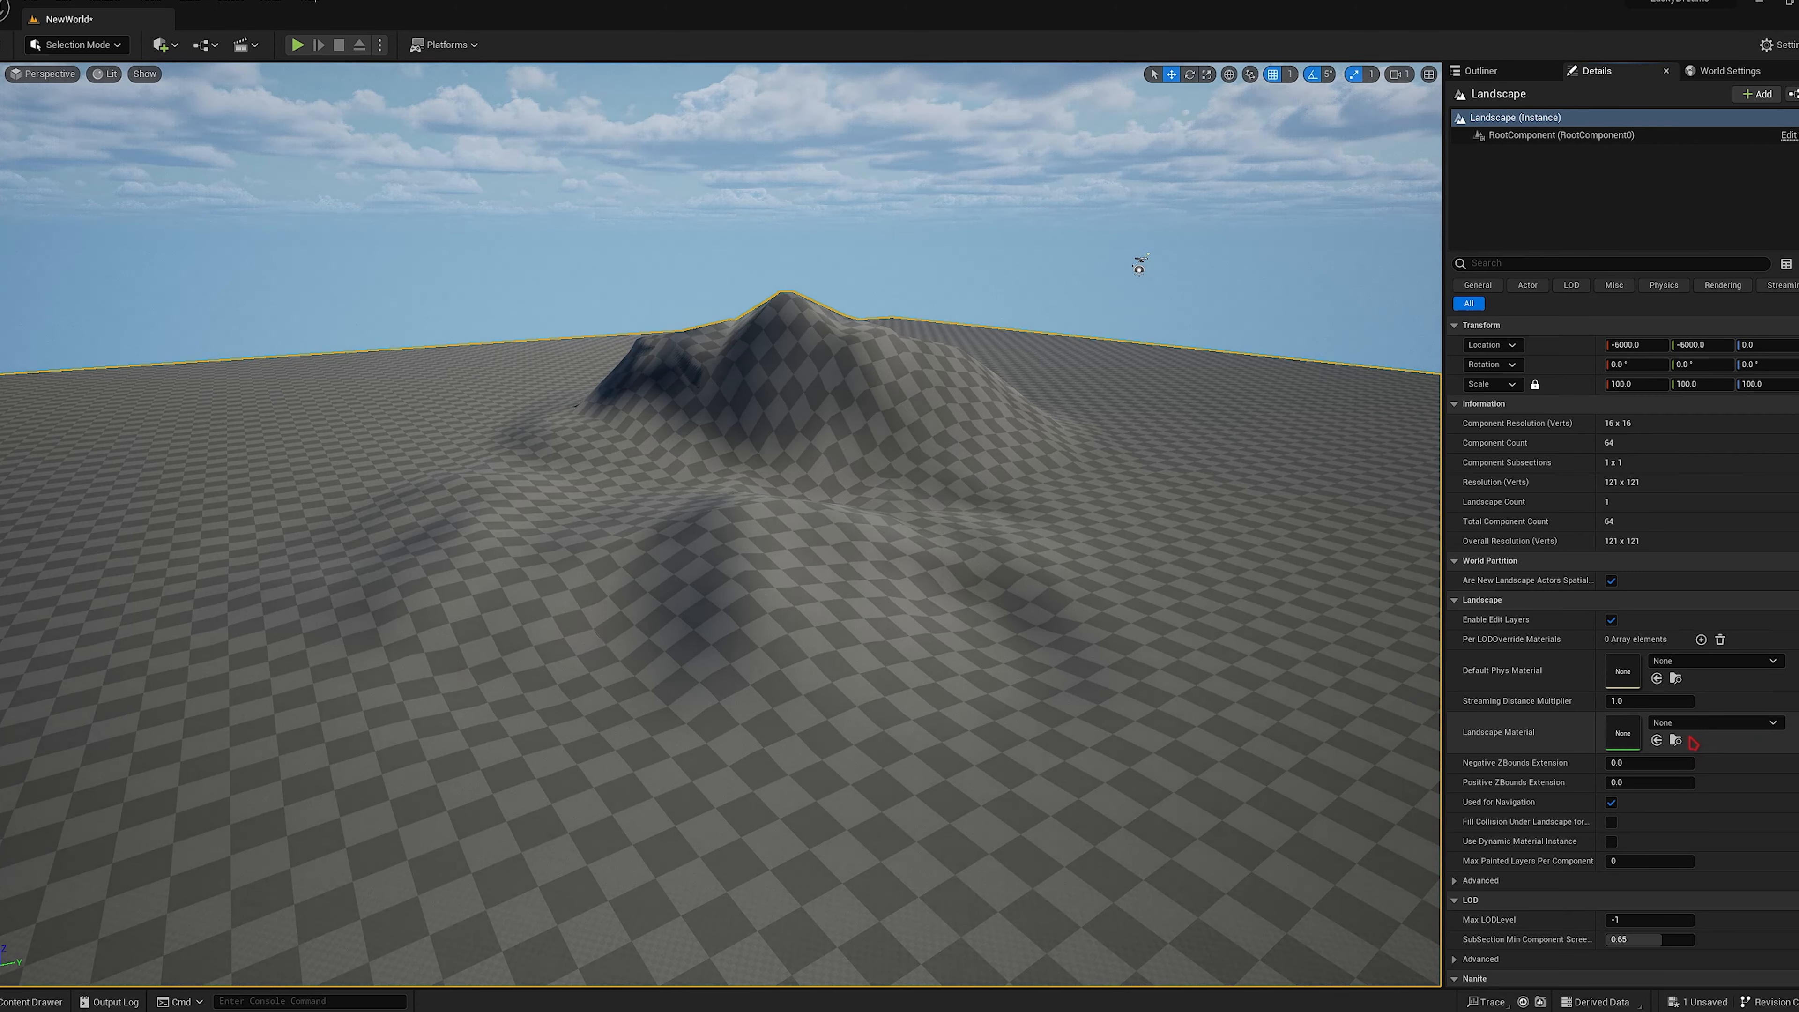
{"action": "right_click_drag", "start_coordinate": [695, 606], "coordinate": [751, 575]}
{"action": "key", "text": "ctrl+space"}
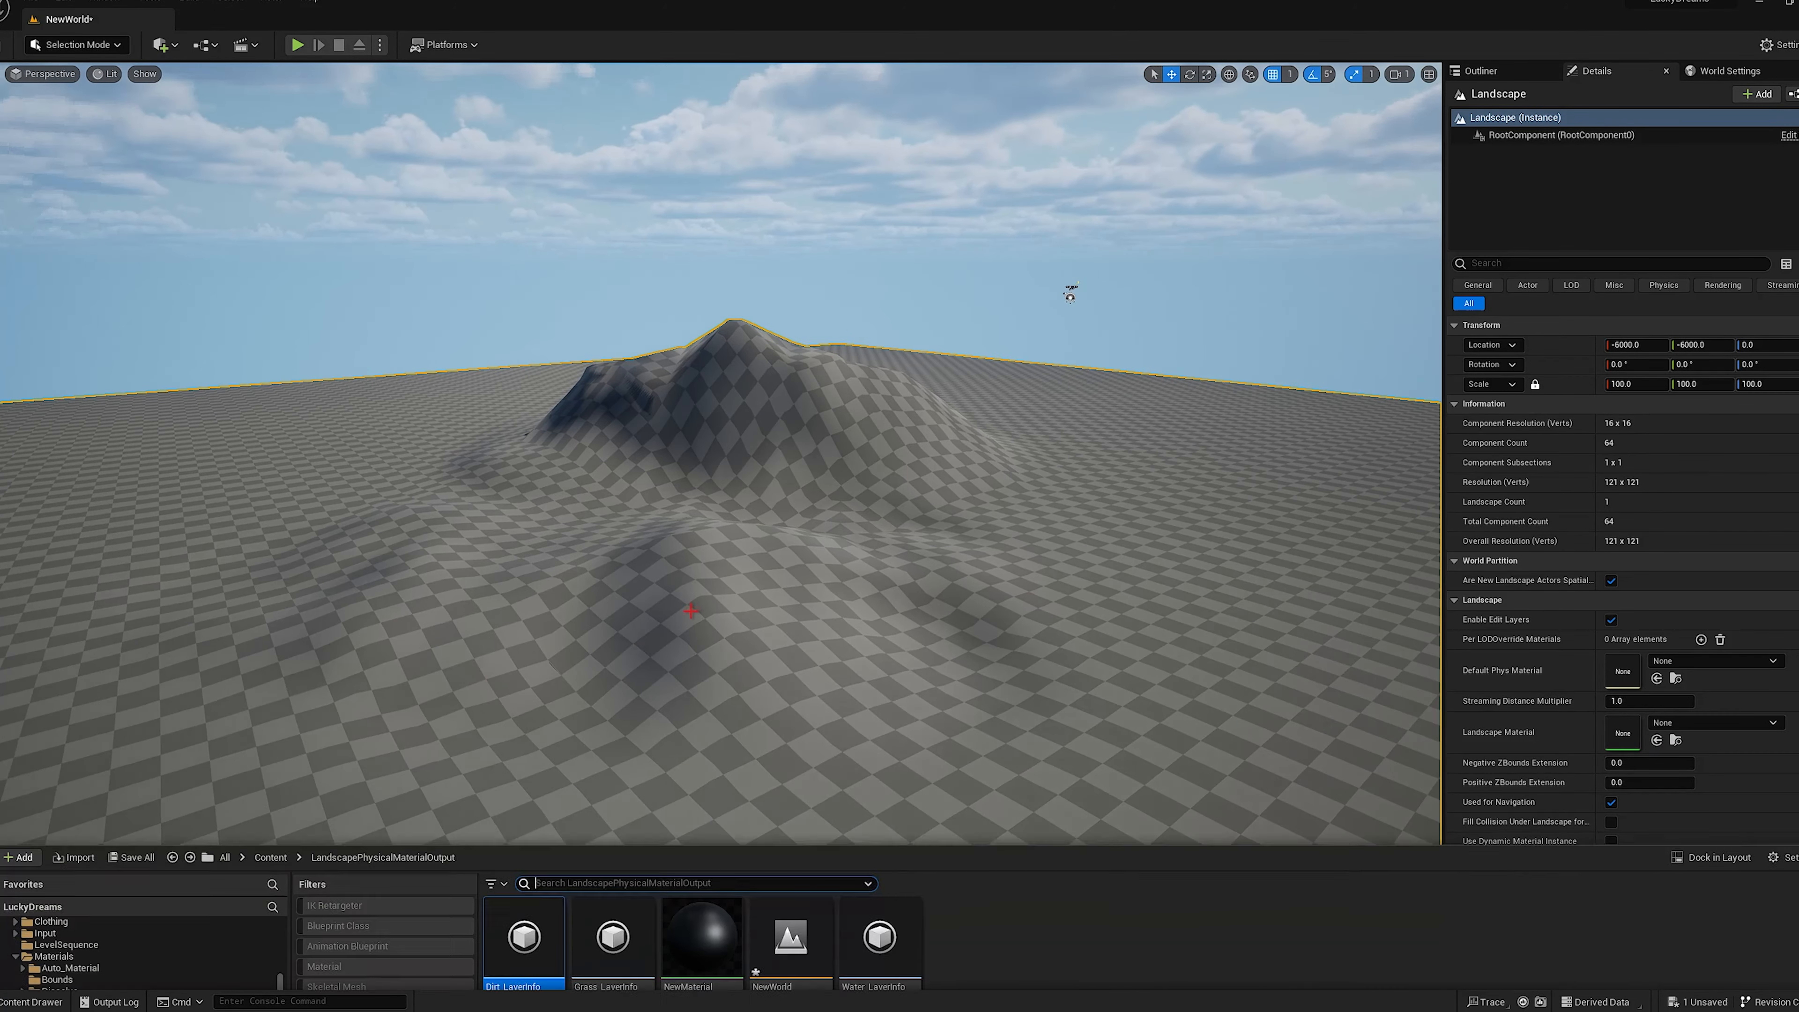
{"action": "left_click", "coordinate": [711, 889]}
{"action": "left_click", "coordinate": [637, 815]}
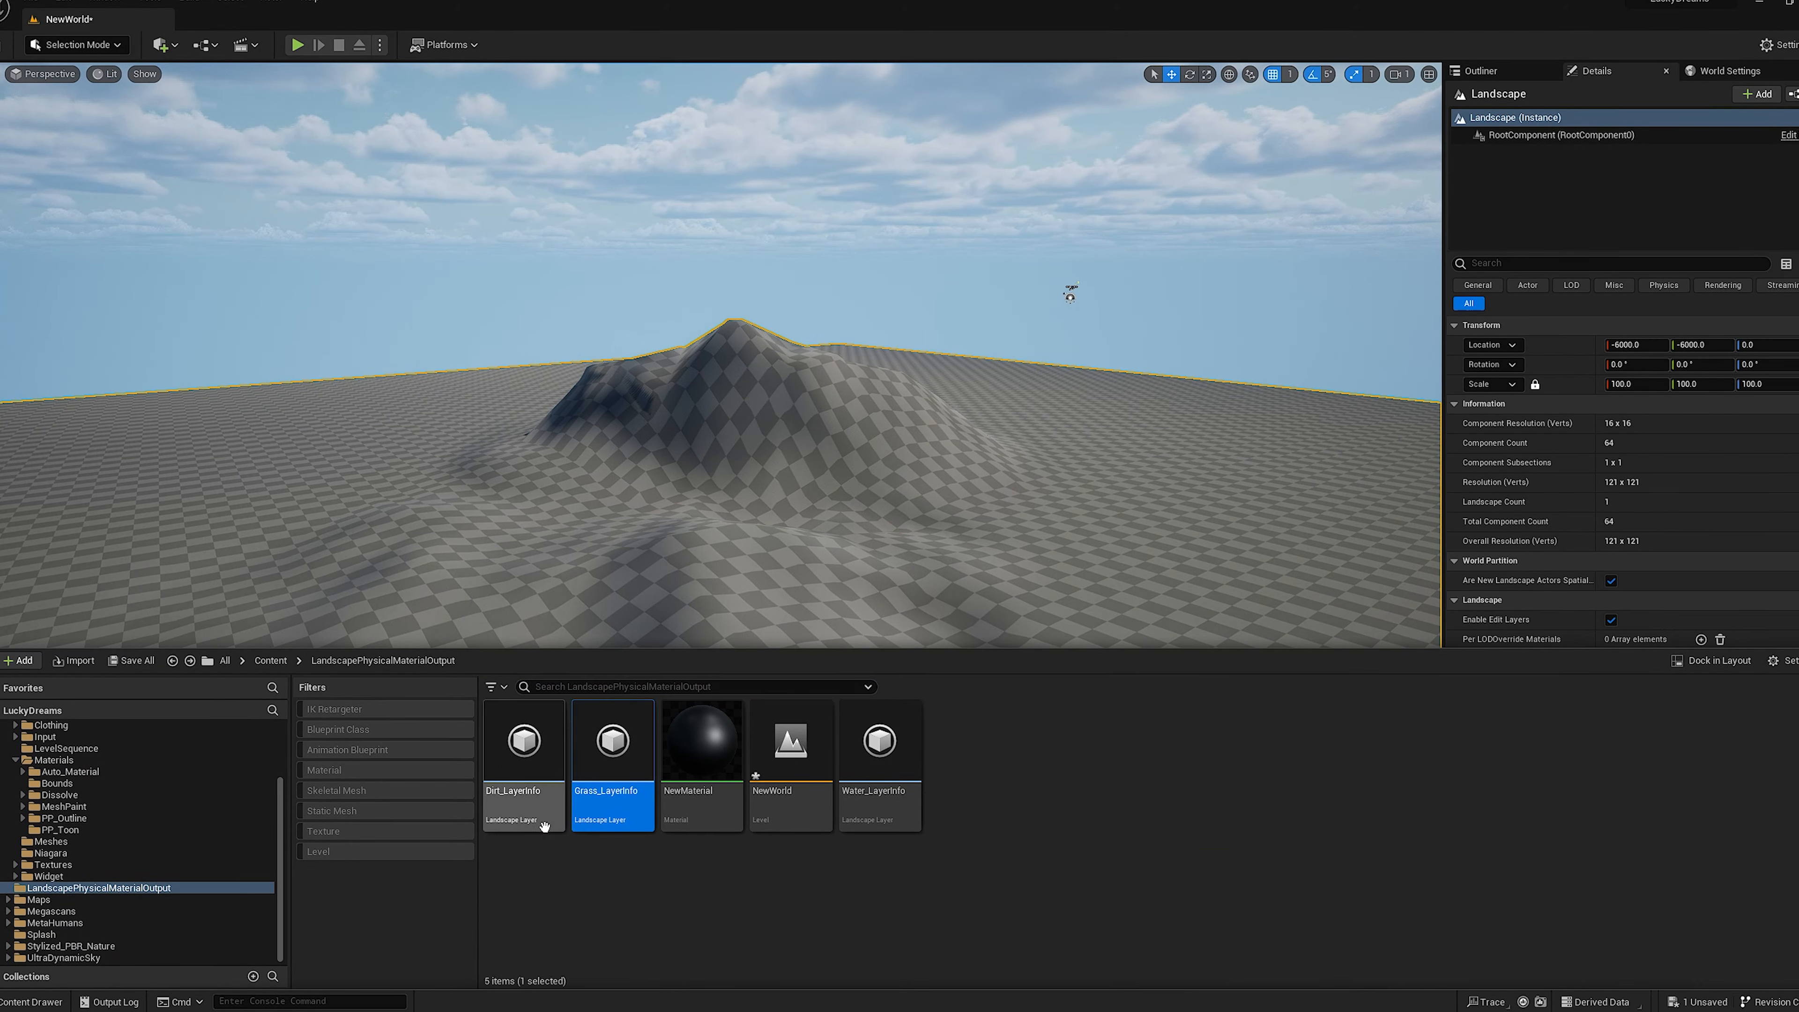
{"action": "left_click", "coordinate": [543, 825], "text": "ctrl"}
{"action": "left_click", "coordinate": [714, 814], "text": "ctrl"}
{"action": "left_click", "coordinate": [878, 801], "text": "ctrl"}
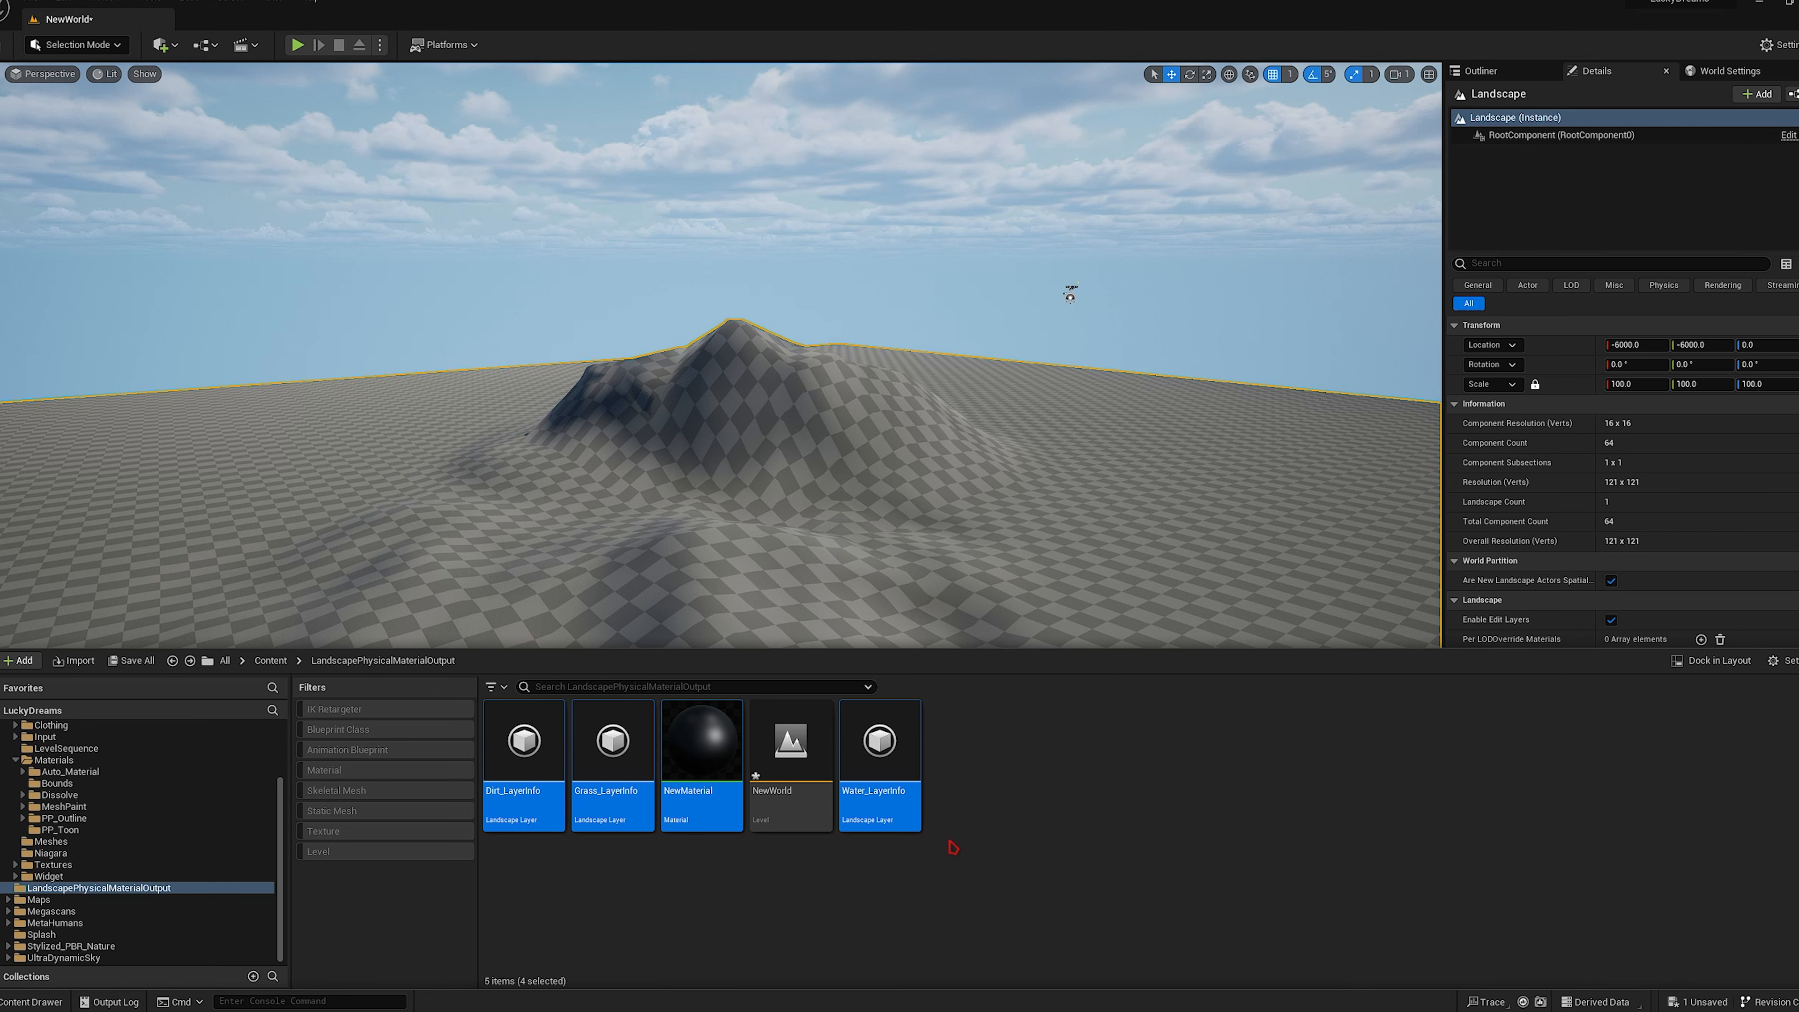
{"action": "key", "text": "Delete"}
Save the unsaved NewWorld level.
{"action": "left_click", "coordinate": [1699, 1002]}
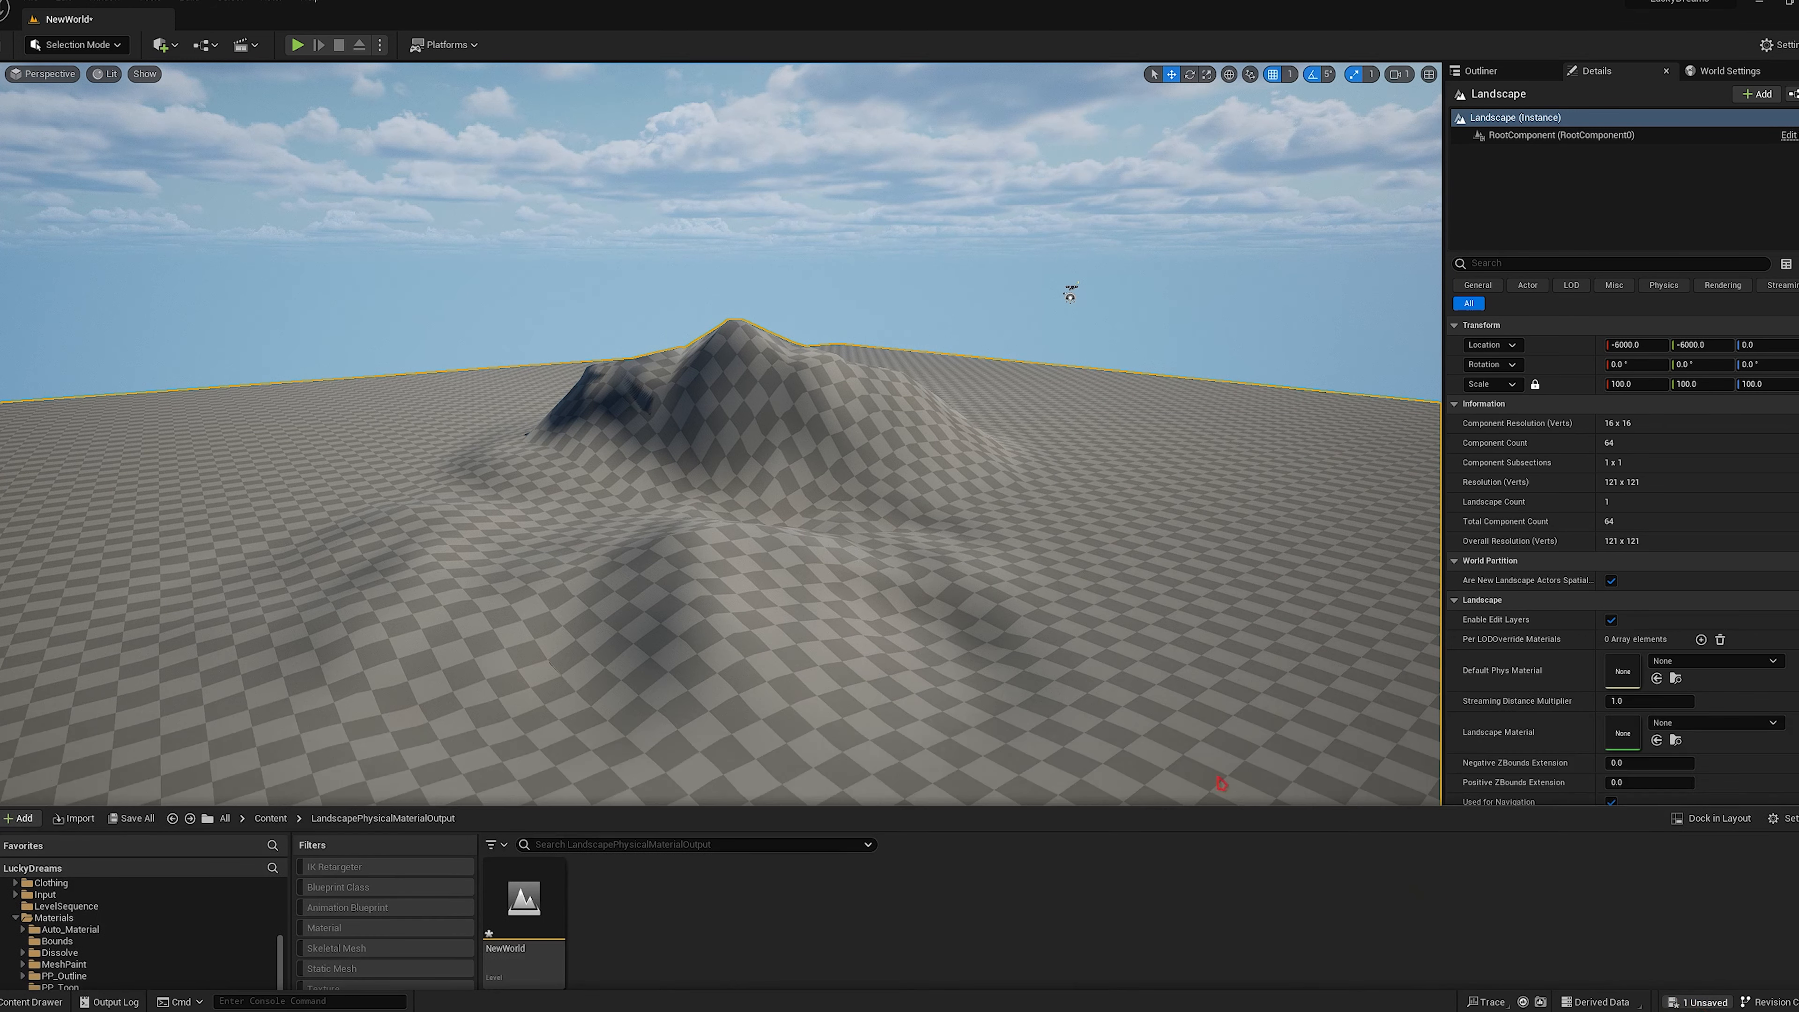
{"action": "left_click", "coordinate": [987, 692]}
{"action": "right_click_drag", "start_coordinate": [864, 604], "coordinate": [829, 606]}
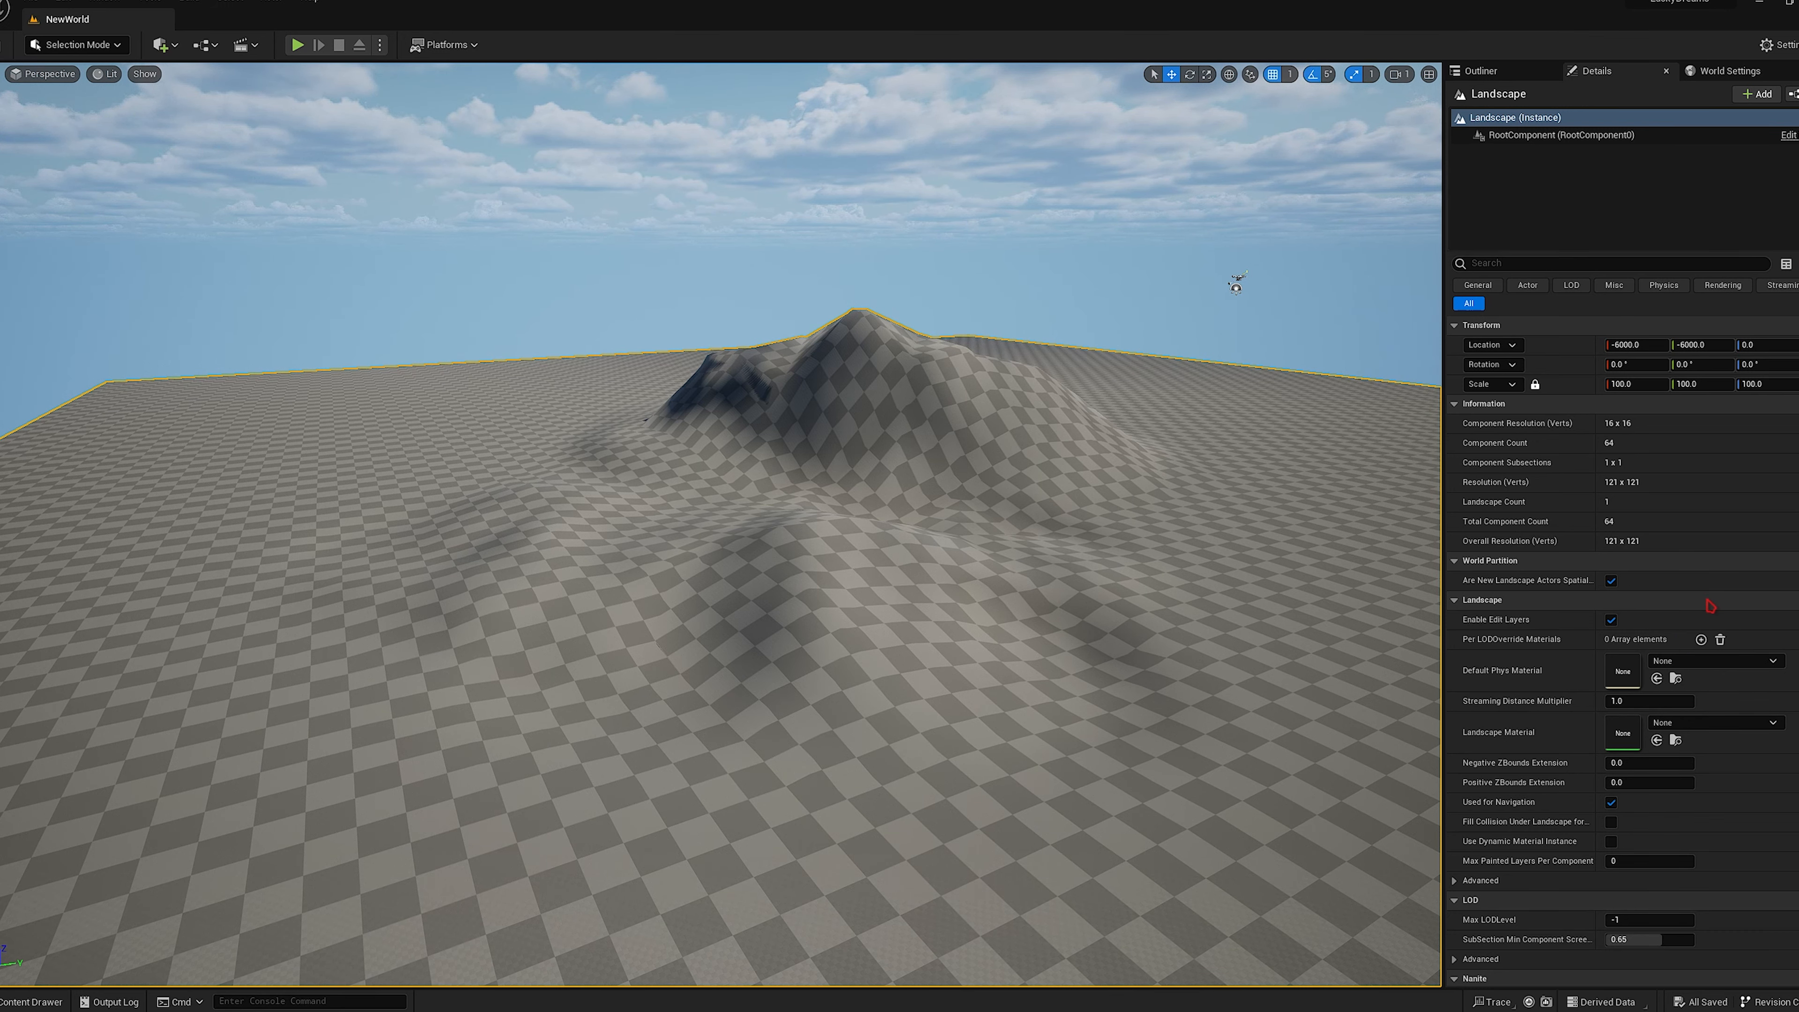
Assign Landscape_Auto_M_Inst as the landscape material, locate it among the assets and open the Landscape_Auto_M material for editing.
{"action": "left_click", "coordinate": [1656, 740]}
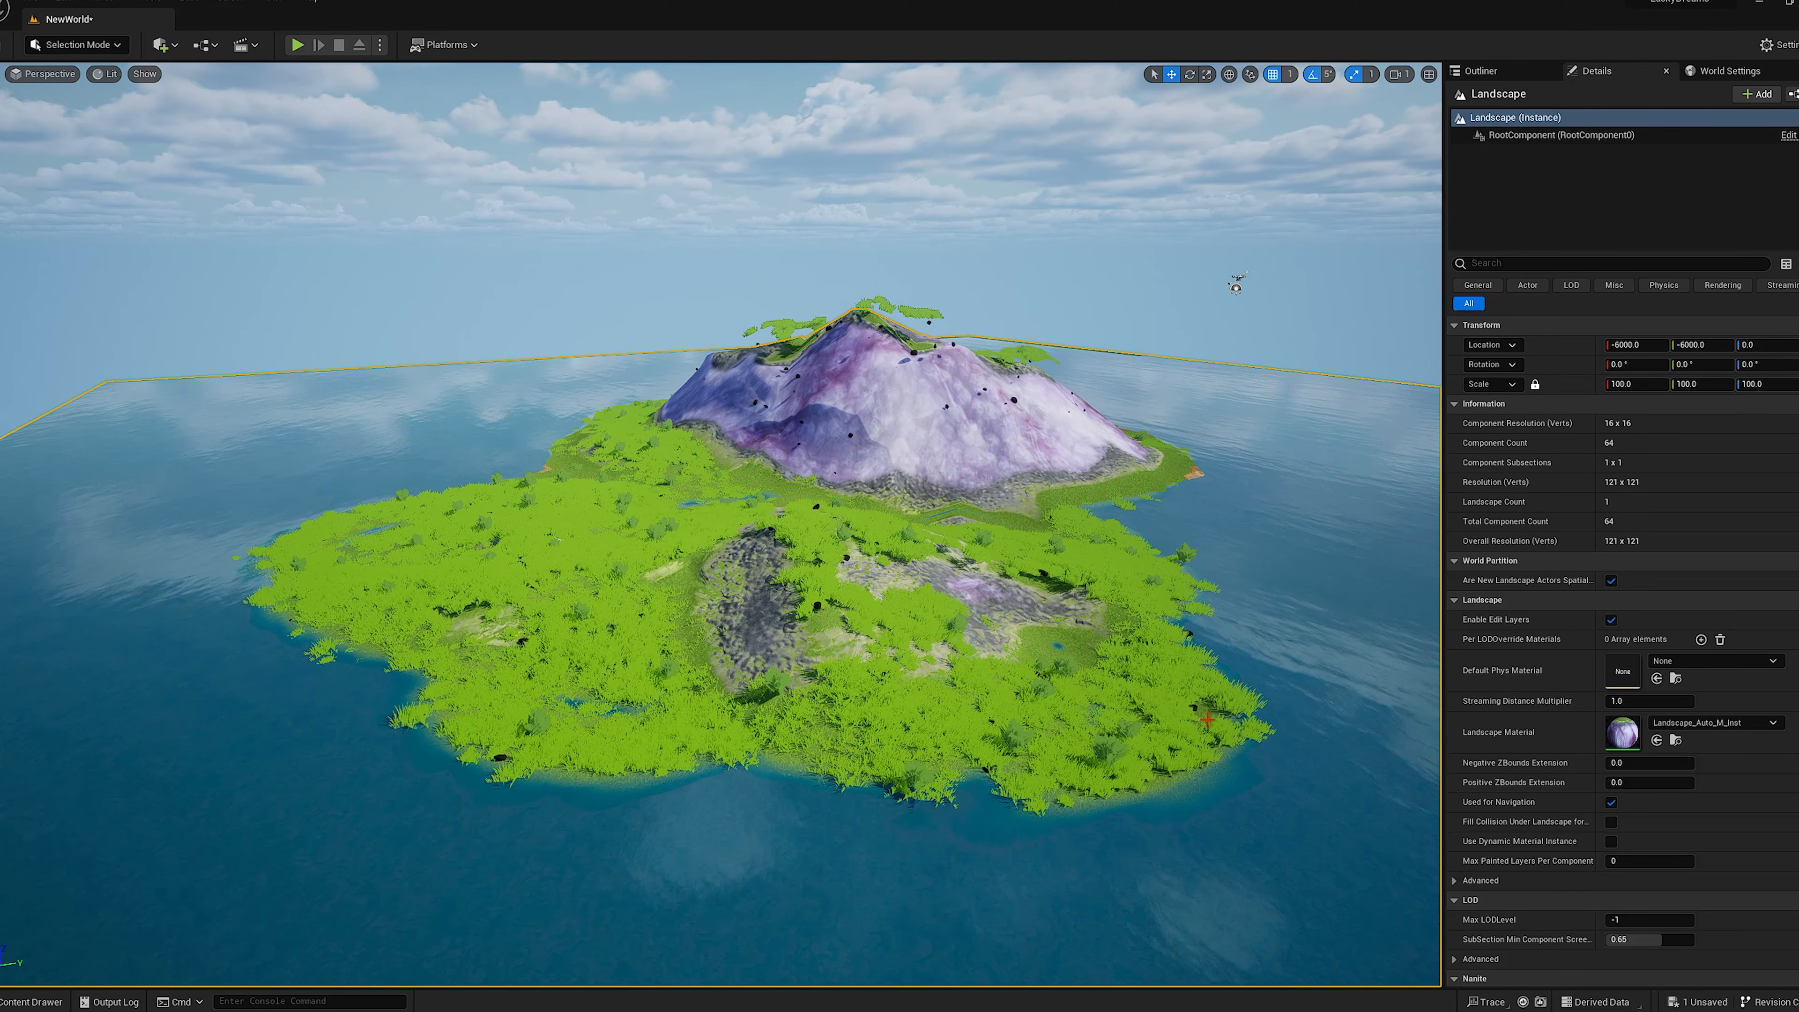
{"action": "left_click", "coordinate": [1676, 740]}
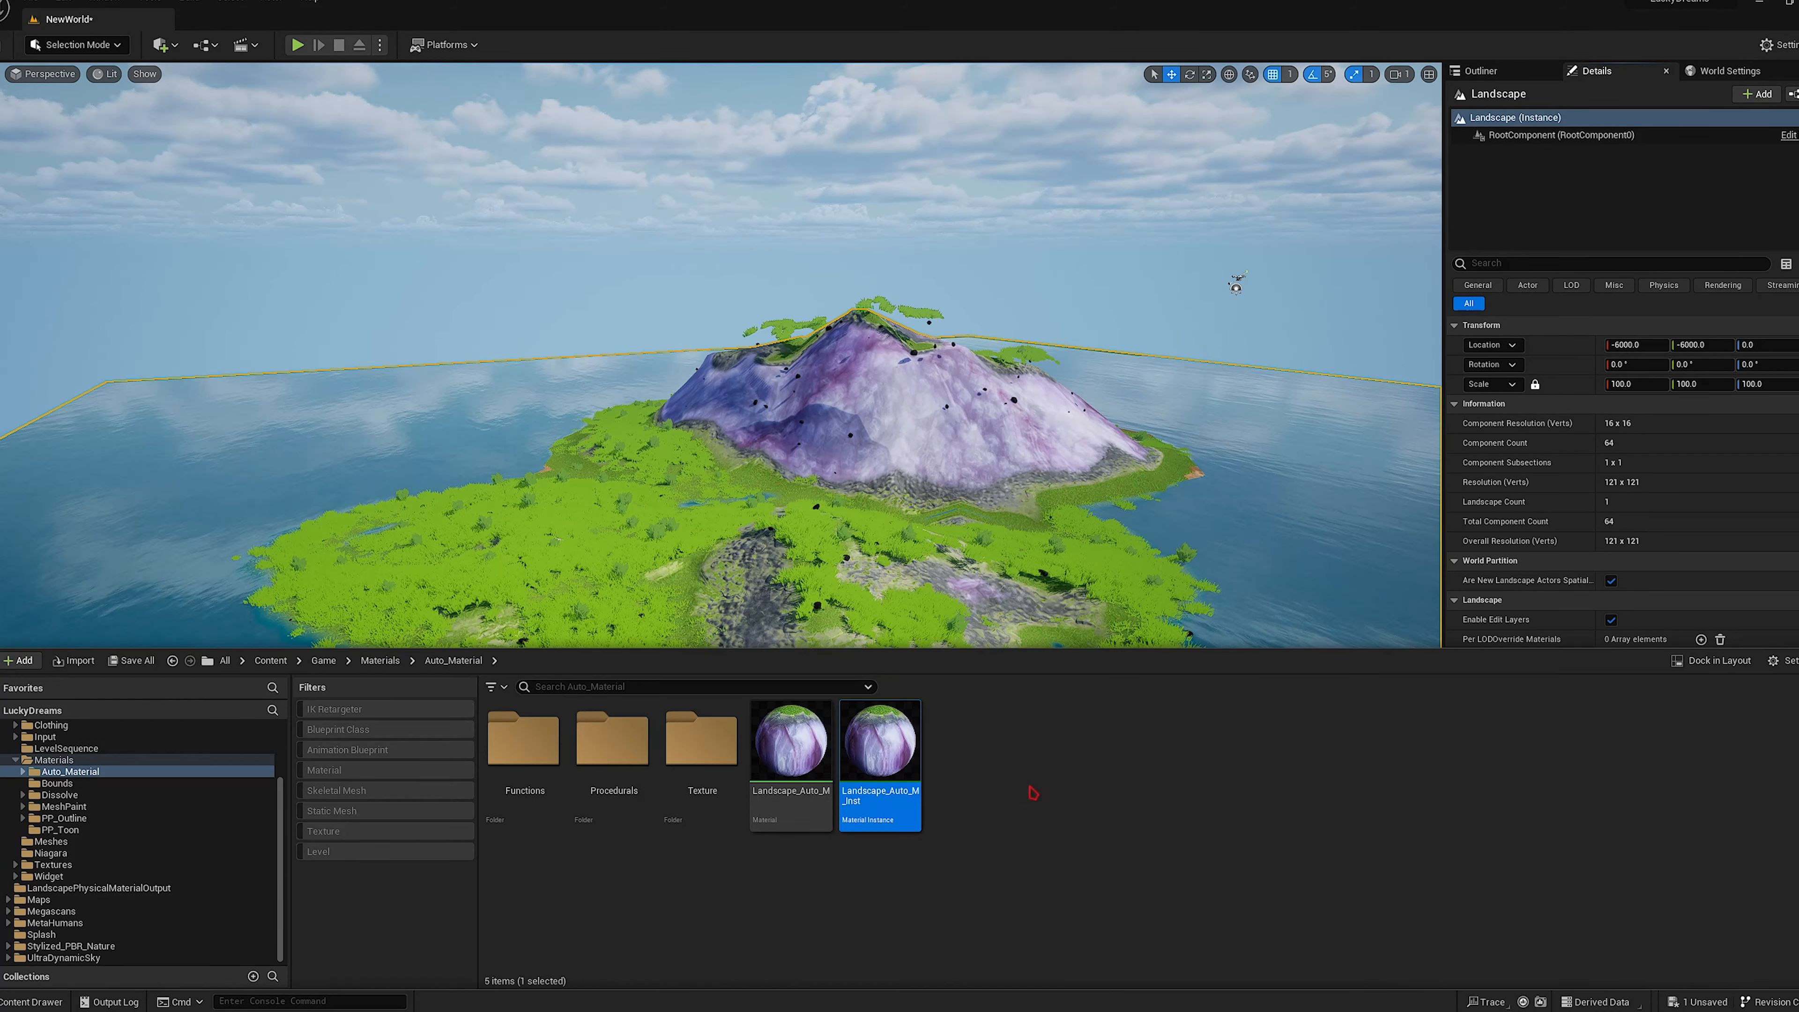
{"action": "double_click", "coordinate": [819, 759]}
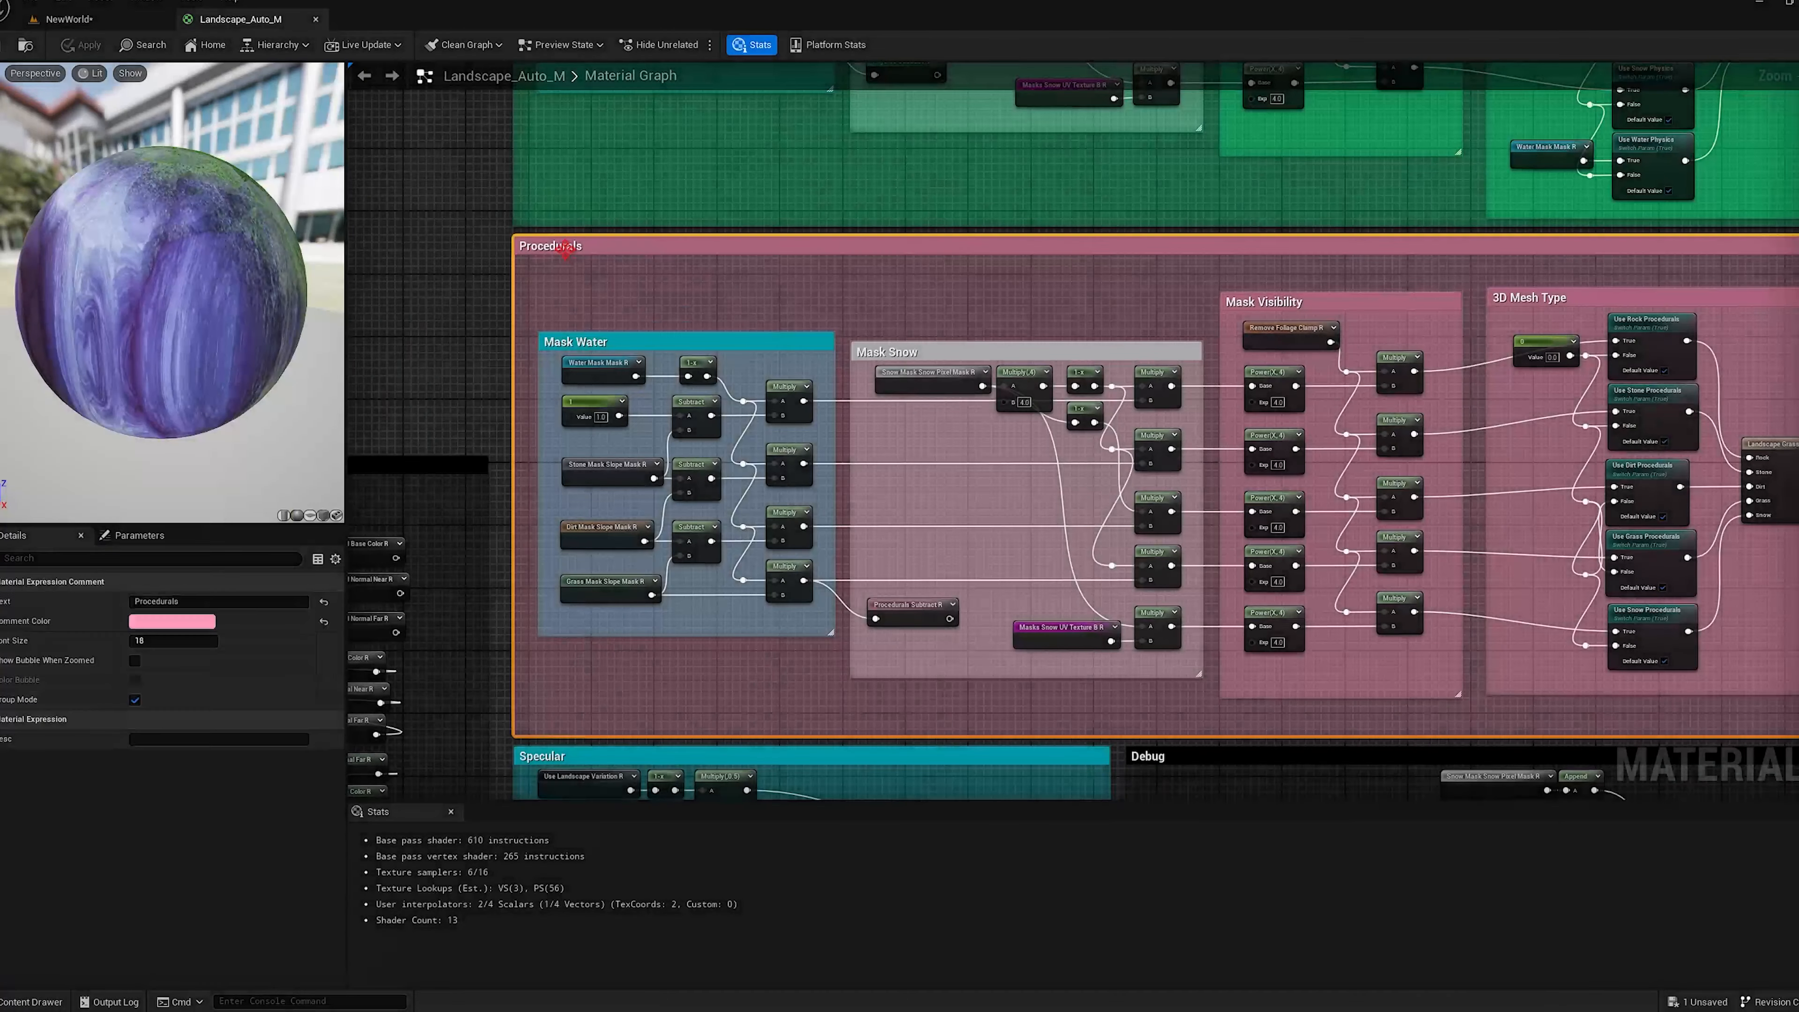
Copy the Procedurals section's mask and 3D Mesh Type node groups and paste them into the empty graph area beside the original.
{"action": "right_click_drag", "start_coordinate": [920, 294], "coordinate": [754, 270]}
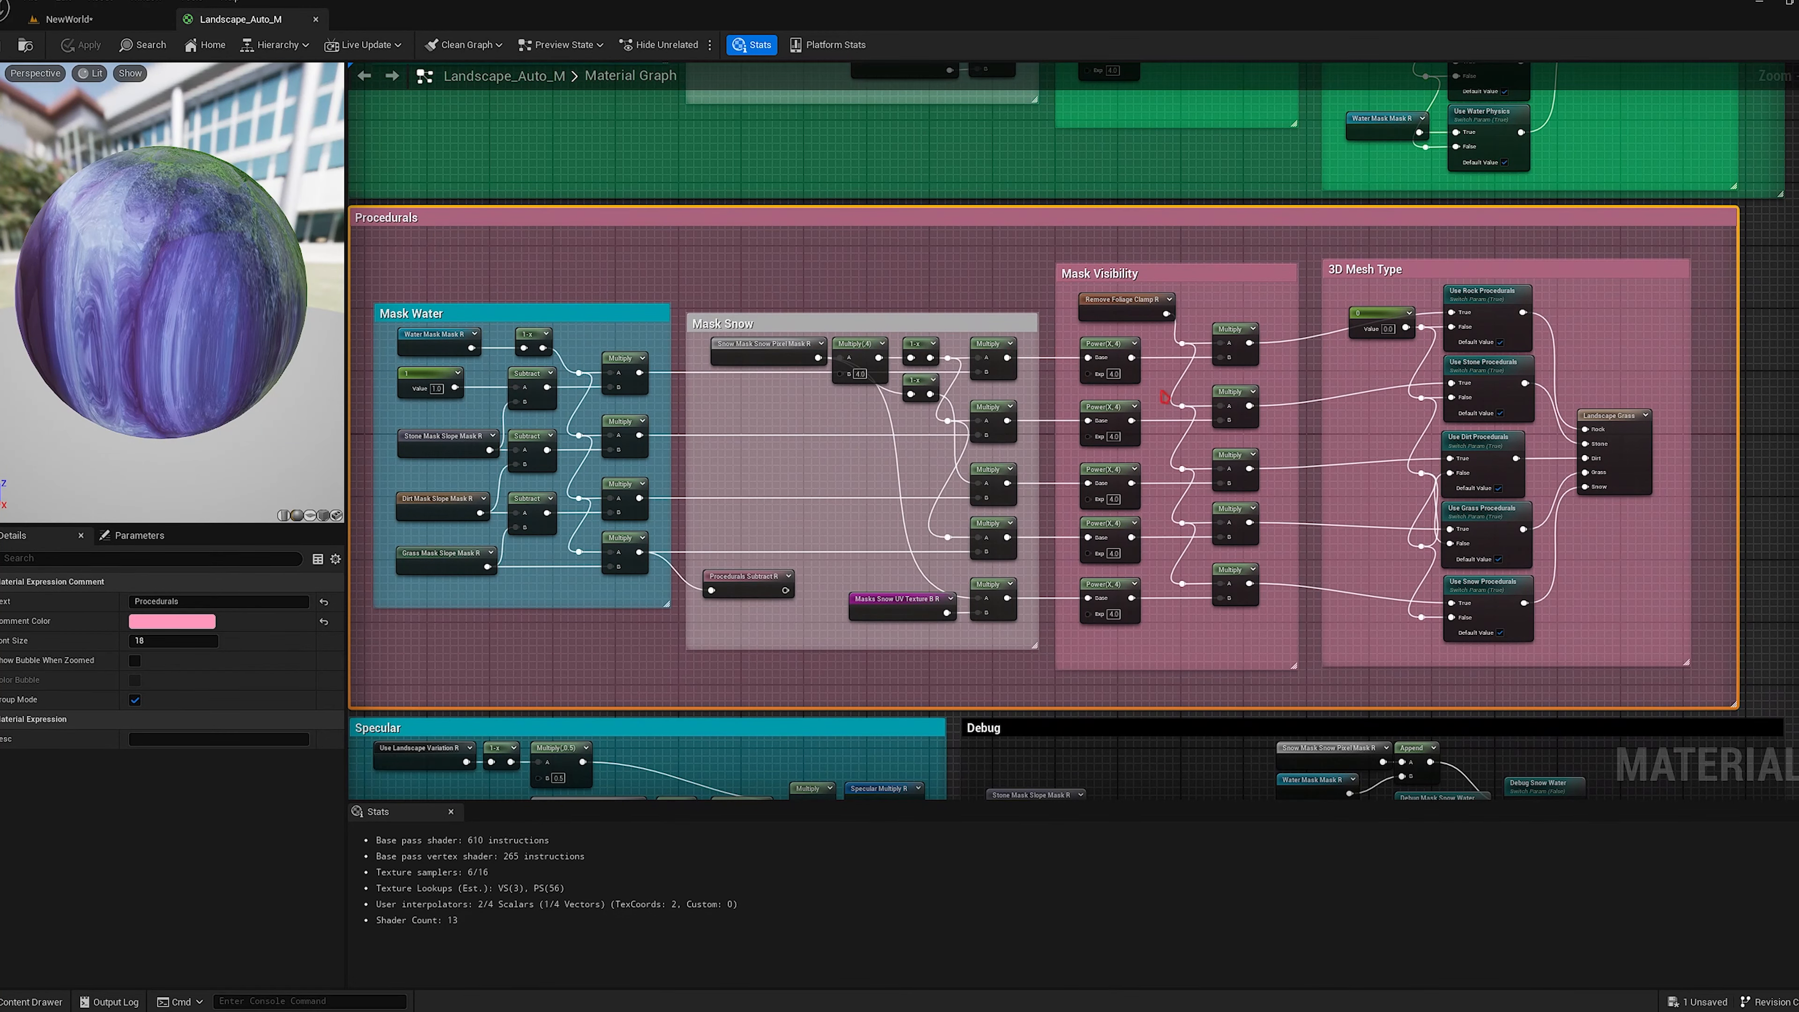
{"action": "scroll", "coordinate": [1165, 595], "scroll_direction": "down", "scroll_amount": 4}
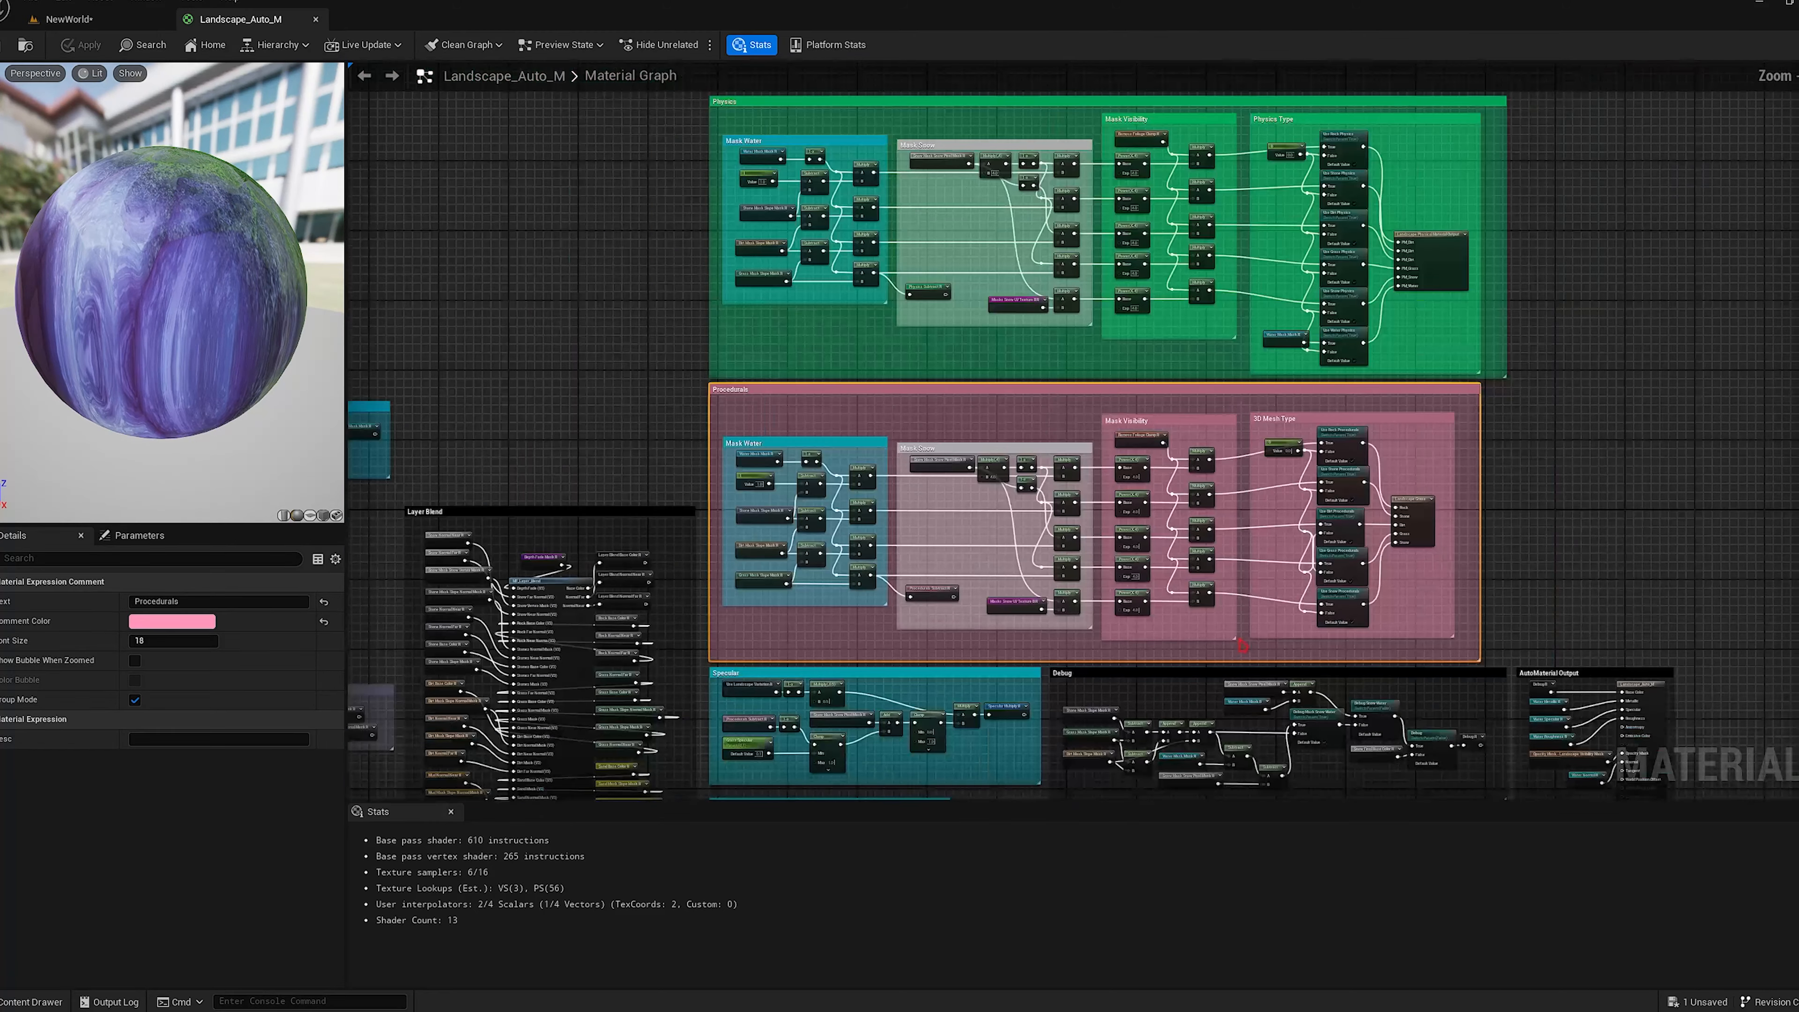
{"action": "left_click_drag", "start_coordinate": [1497, 401], "coordinate": [762, 650]}
{"action": "right_click_drag", "start_coordinate": [1462, 428], "coordinate": [743, 526]}
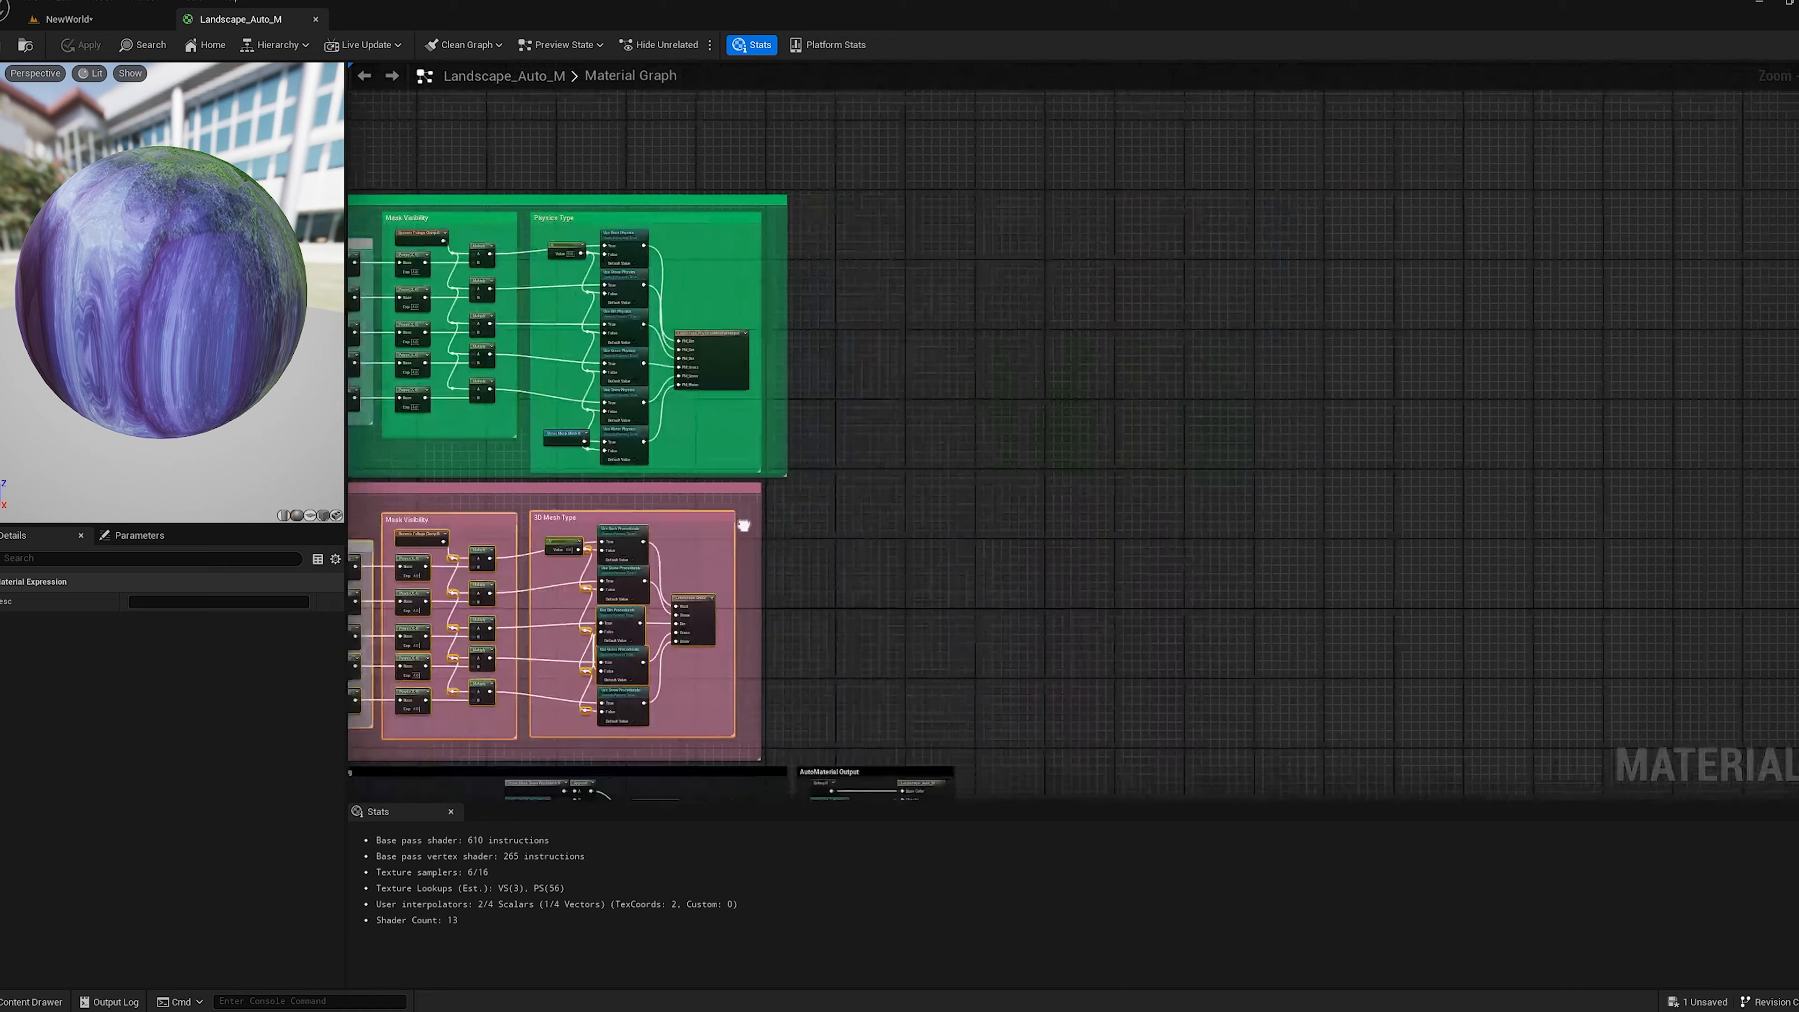
{"action": "key", "text": "ctrl+v"}
{"action": "right_click_drag", "start_coordinate": [1247, 561], "coordinate": [1027, 584]}
{"action": "scroll", "coordinate": [1027, 584], "scroll_direction": "up", "scroll_amount": 3}
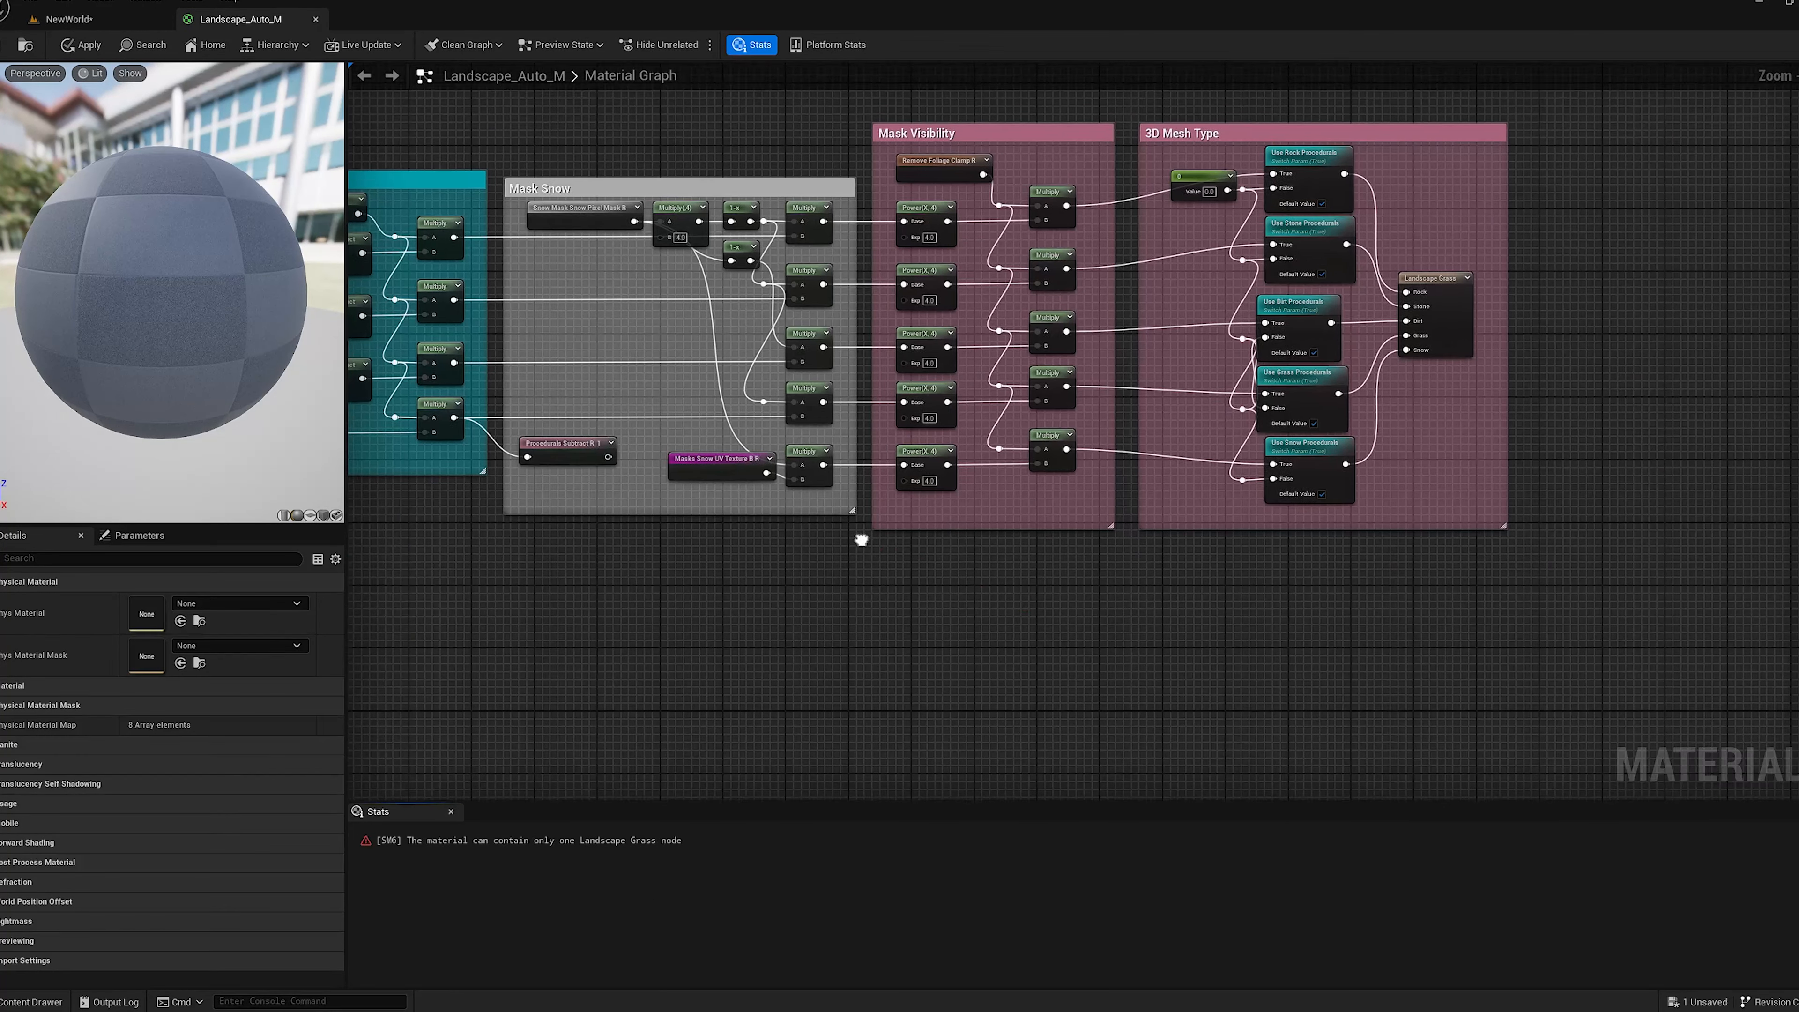
{"action": "left_click_drag", "start_coordinate": [558, 646], "coordinate": [1409, 219]}
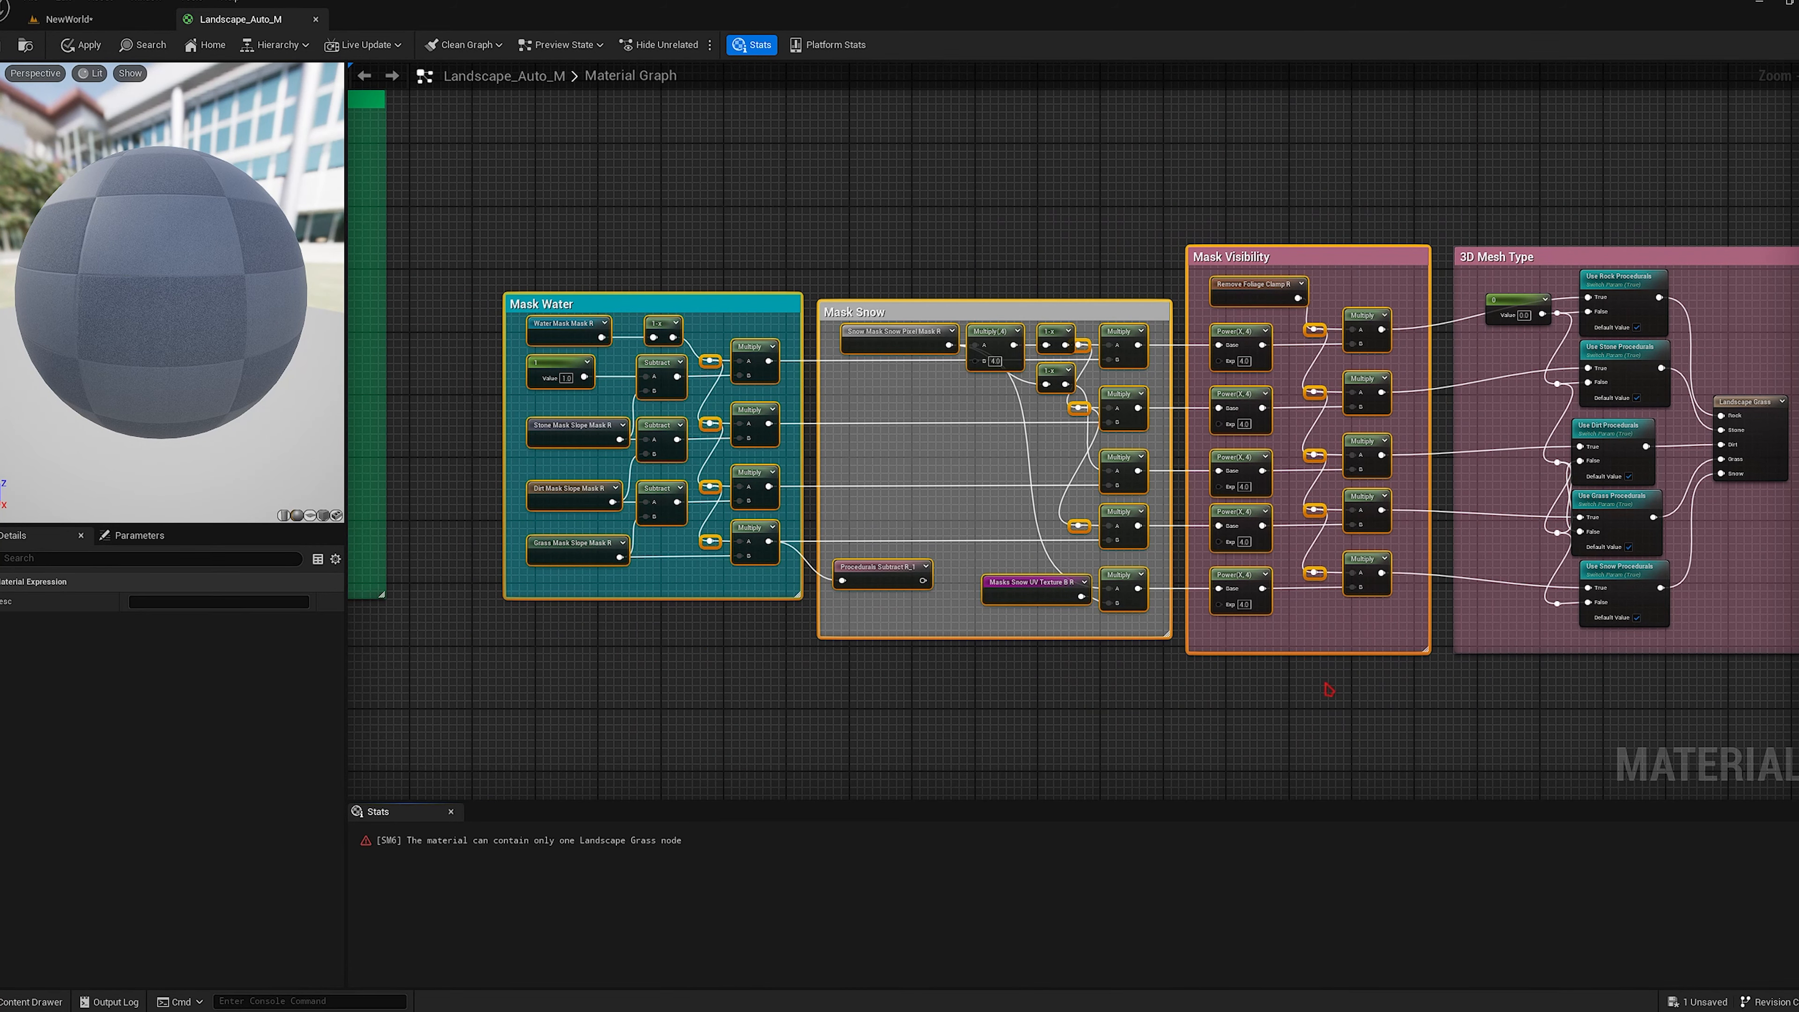
{"action": "right_click_drag", "start_coordinate": [1329, 689], "coordinate": [1154, 631]}
{"action": "left_click", "coordinate": [1174, 661]}
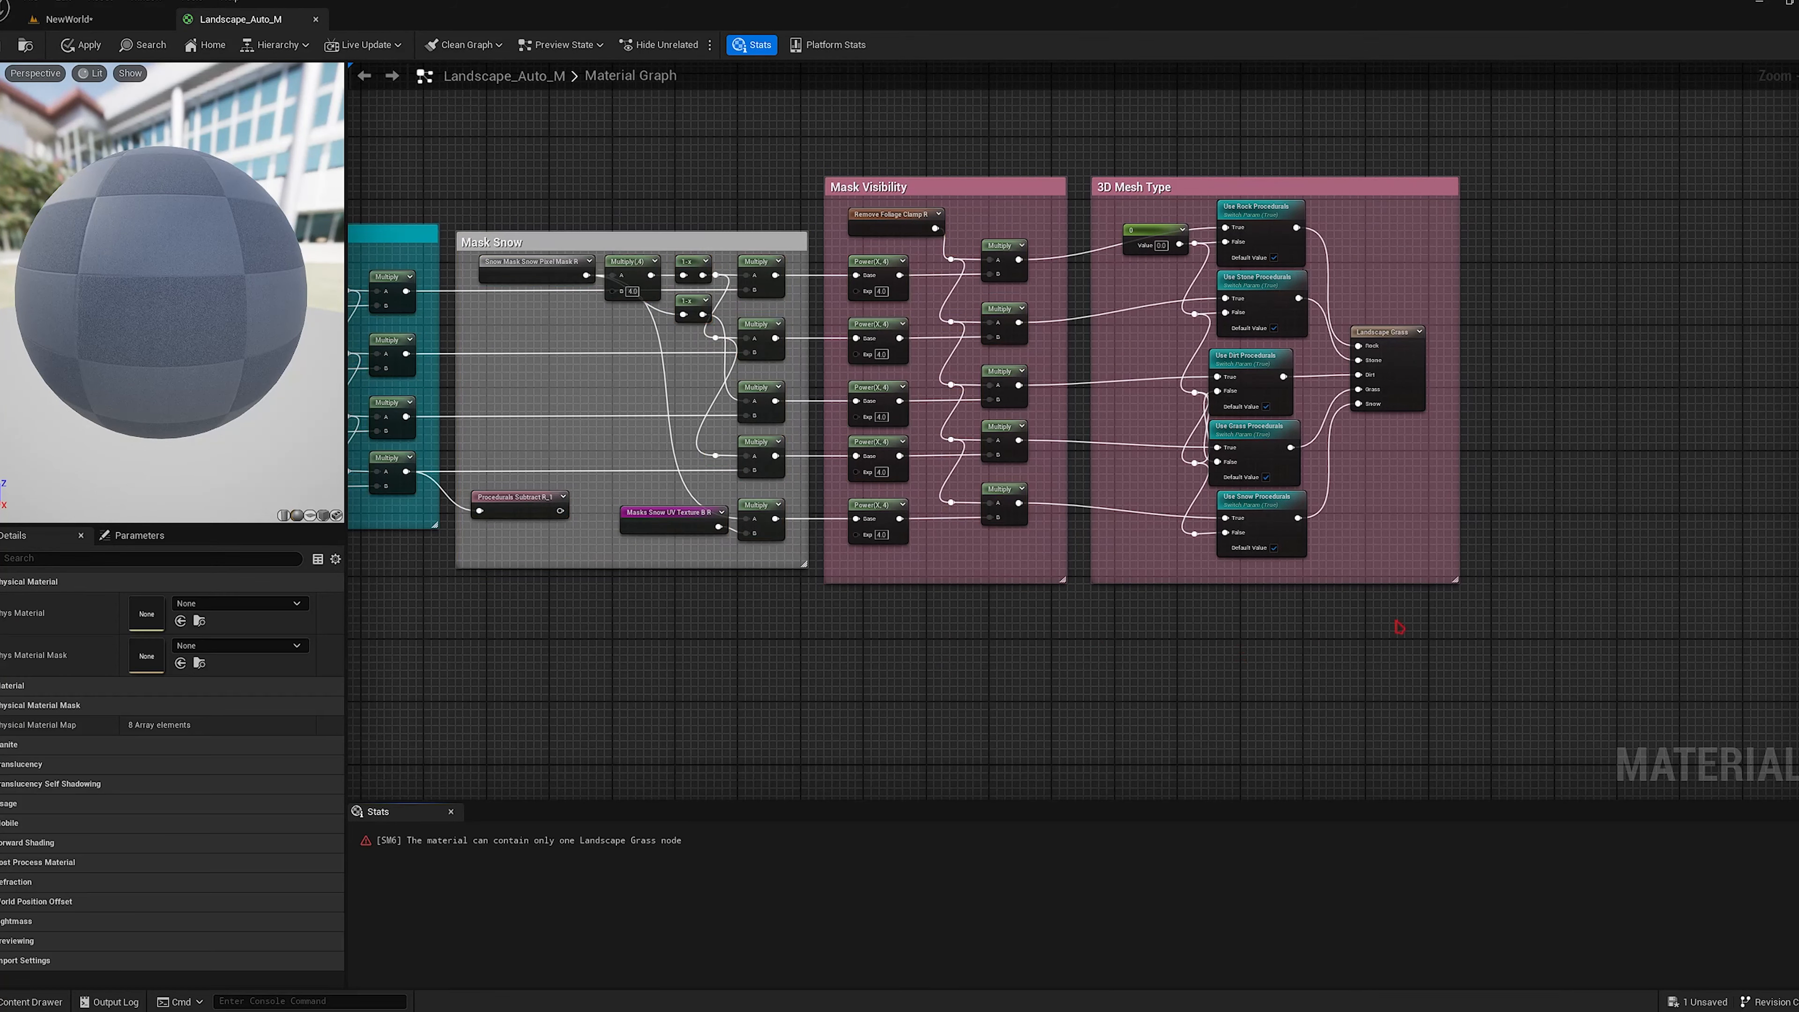
Rename the Use Rock Procedurals switch parameter in the pasted 3D Mesh Type group to Use Rock Physics.
{"action": "right_click_drag", "start_coordinate": [1393, 623], "coordinate": [1057, 564]}
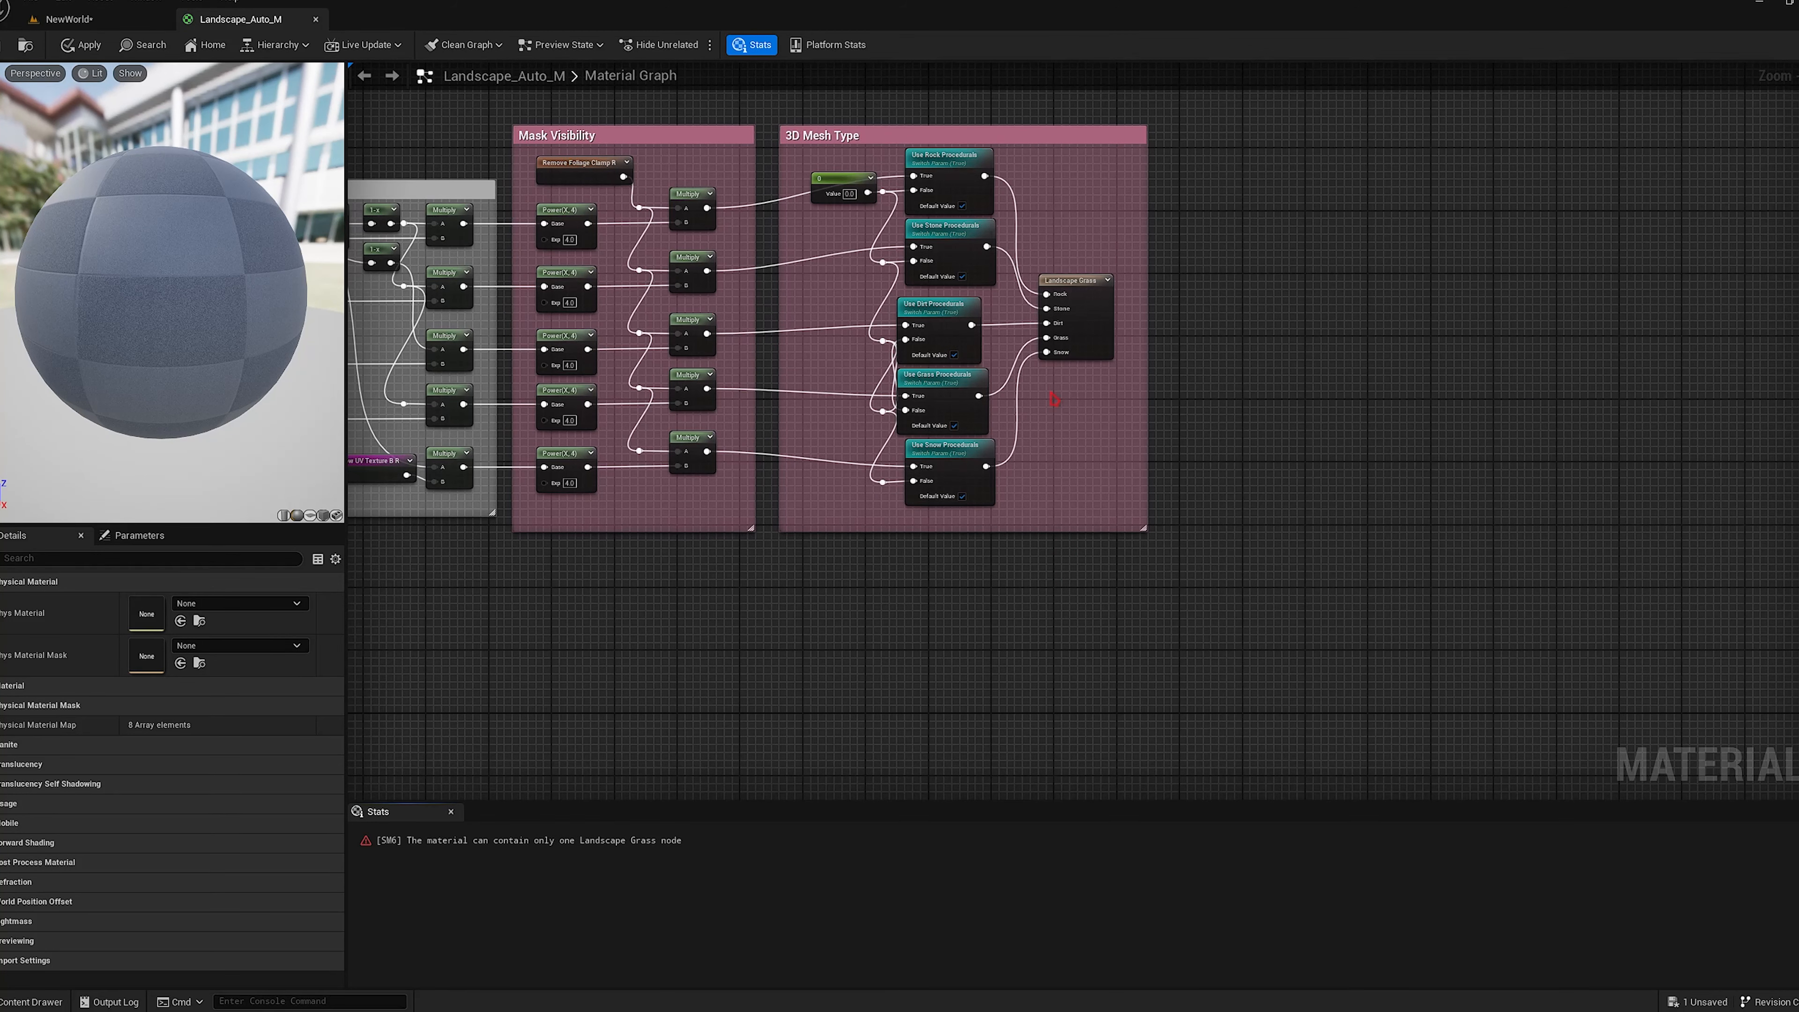
{"action": "right_click_drag", "start_coordinate": [1054, 399], "coordinate": [1045, 427]}
{"action": "left_click", "coordinate": [949, 220]}
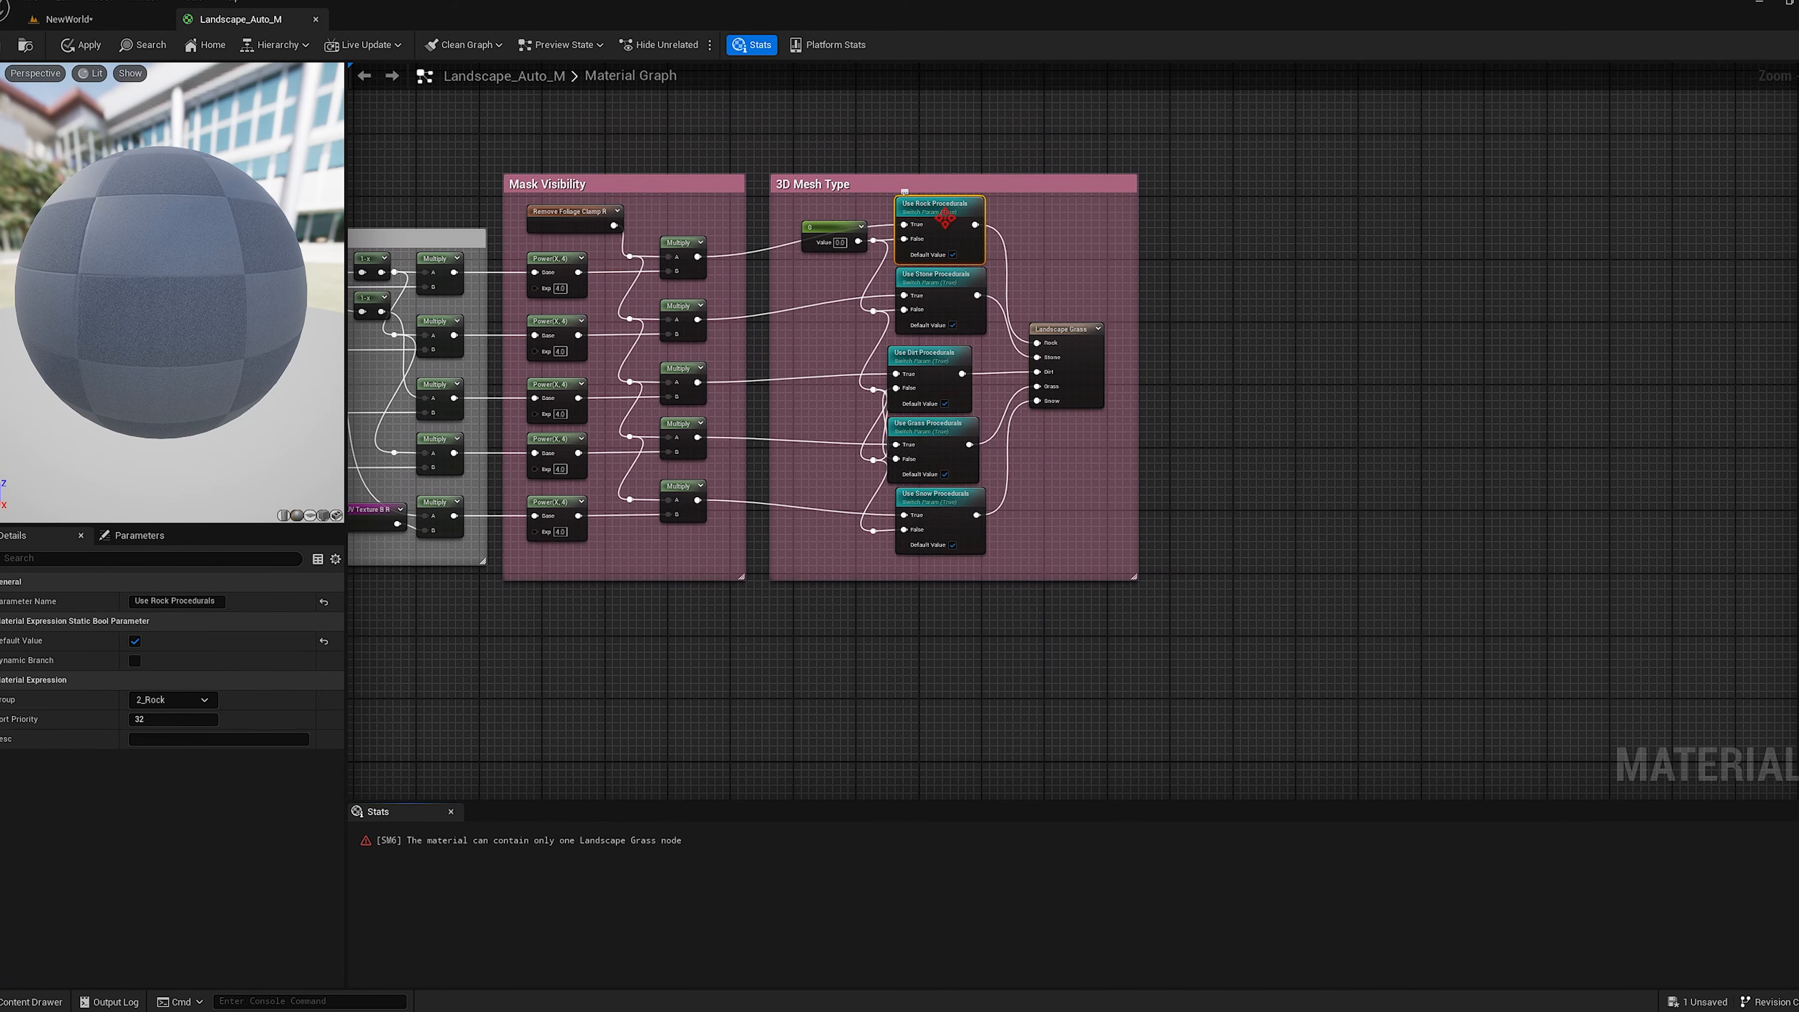
{"action": "left_click", "coordinate": [193, 599]}
{"action": "key", "text": "BackSpace"}
{"action": "key", "text": "BackSpace"}
{"action": "key", "text": "BackSpace"}
{"action": "key", "text": "BackSpace"}
{"action": "key", "text": "BackSpace"}
{"action": "key", "text": "BackSpace"}
{"action": "key", "text": "BackSpace"}
{"action": "key", "text": "BackSpace"}
{"action": "key", "text": "BackSpace"}
{"action": "key", "text": "BackSpace"}
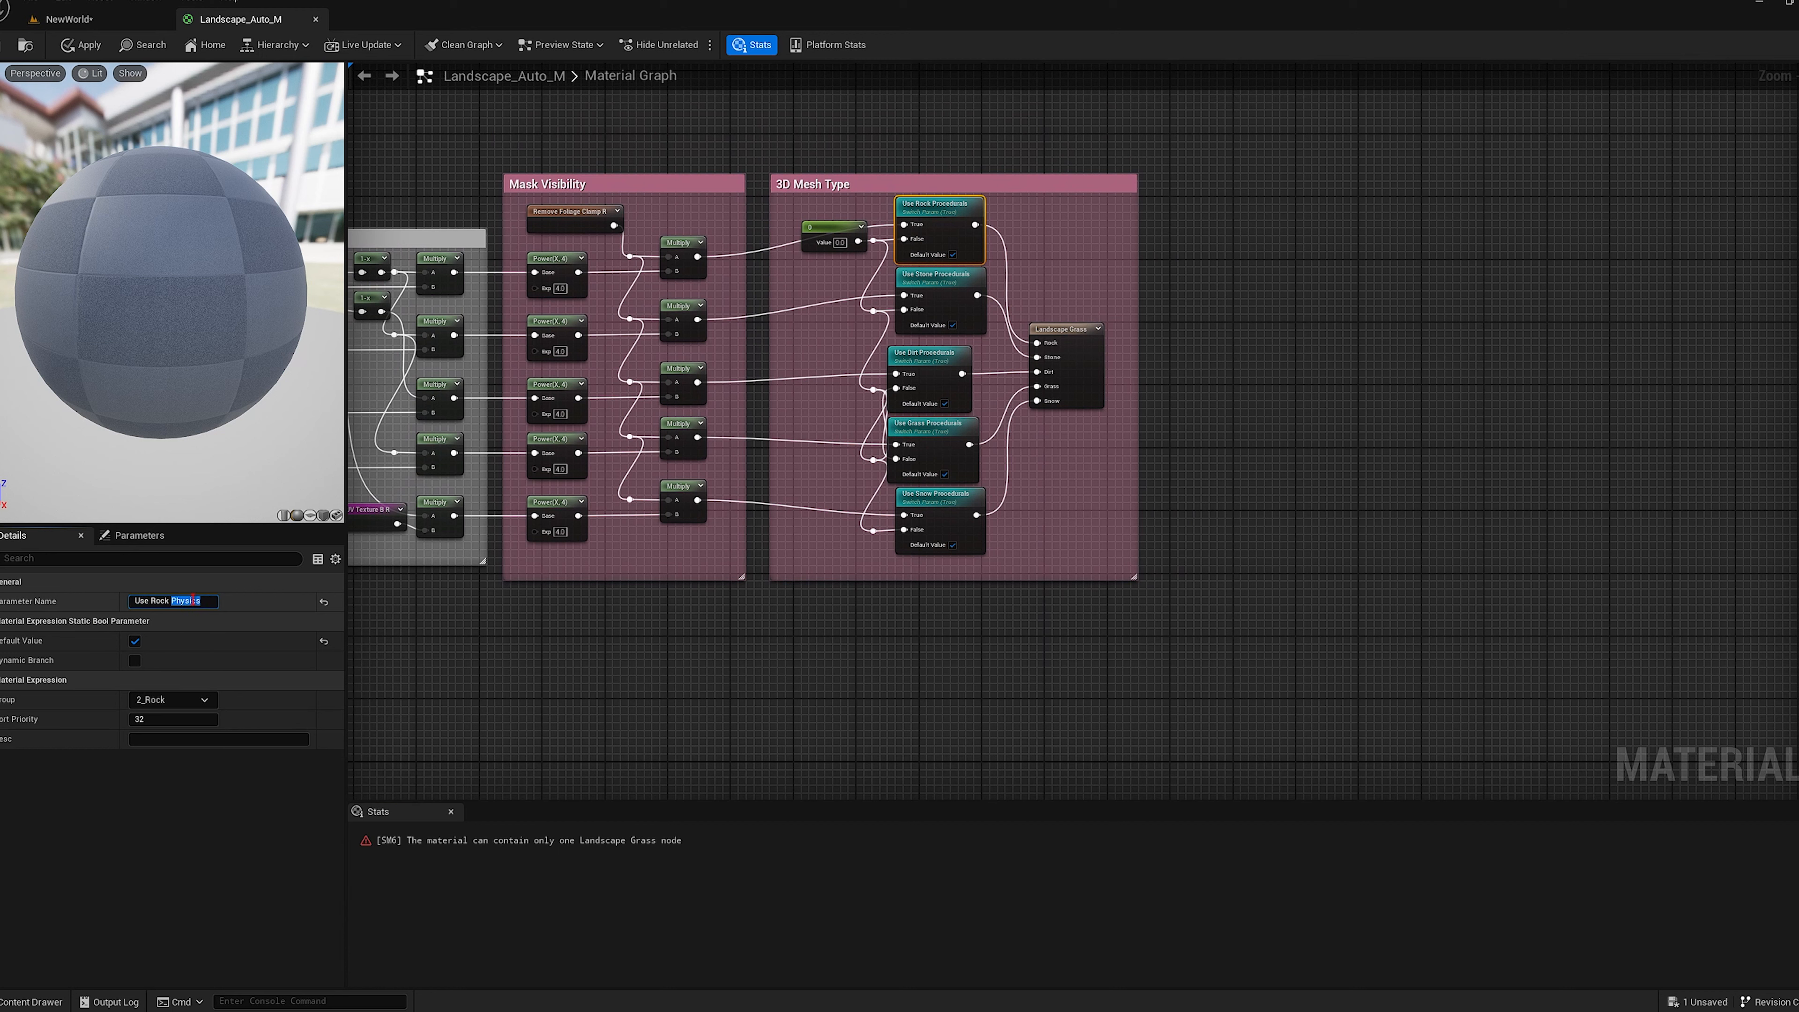
{"action": "key", "text": "Return"}
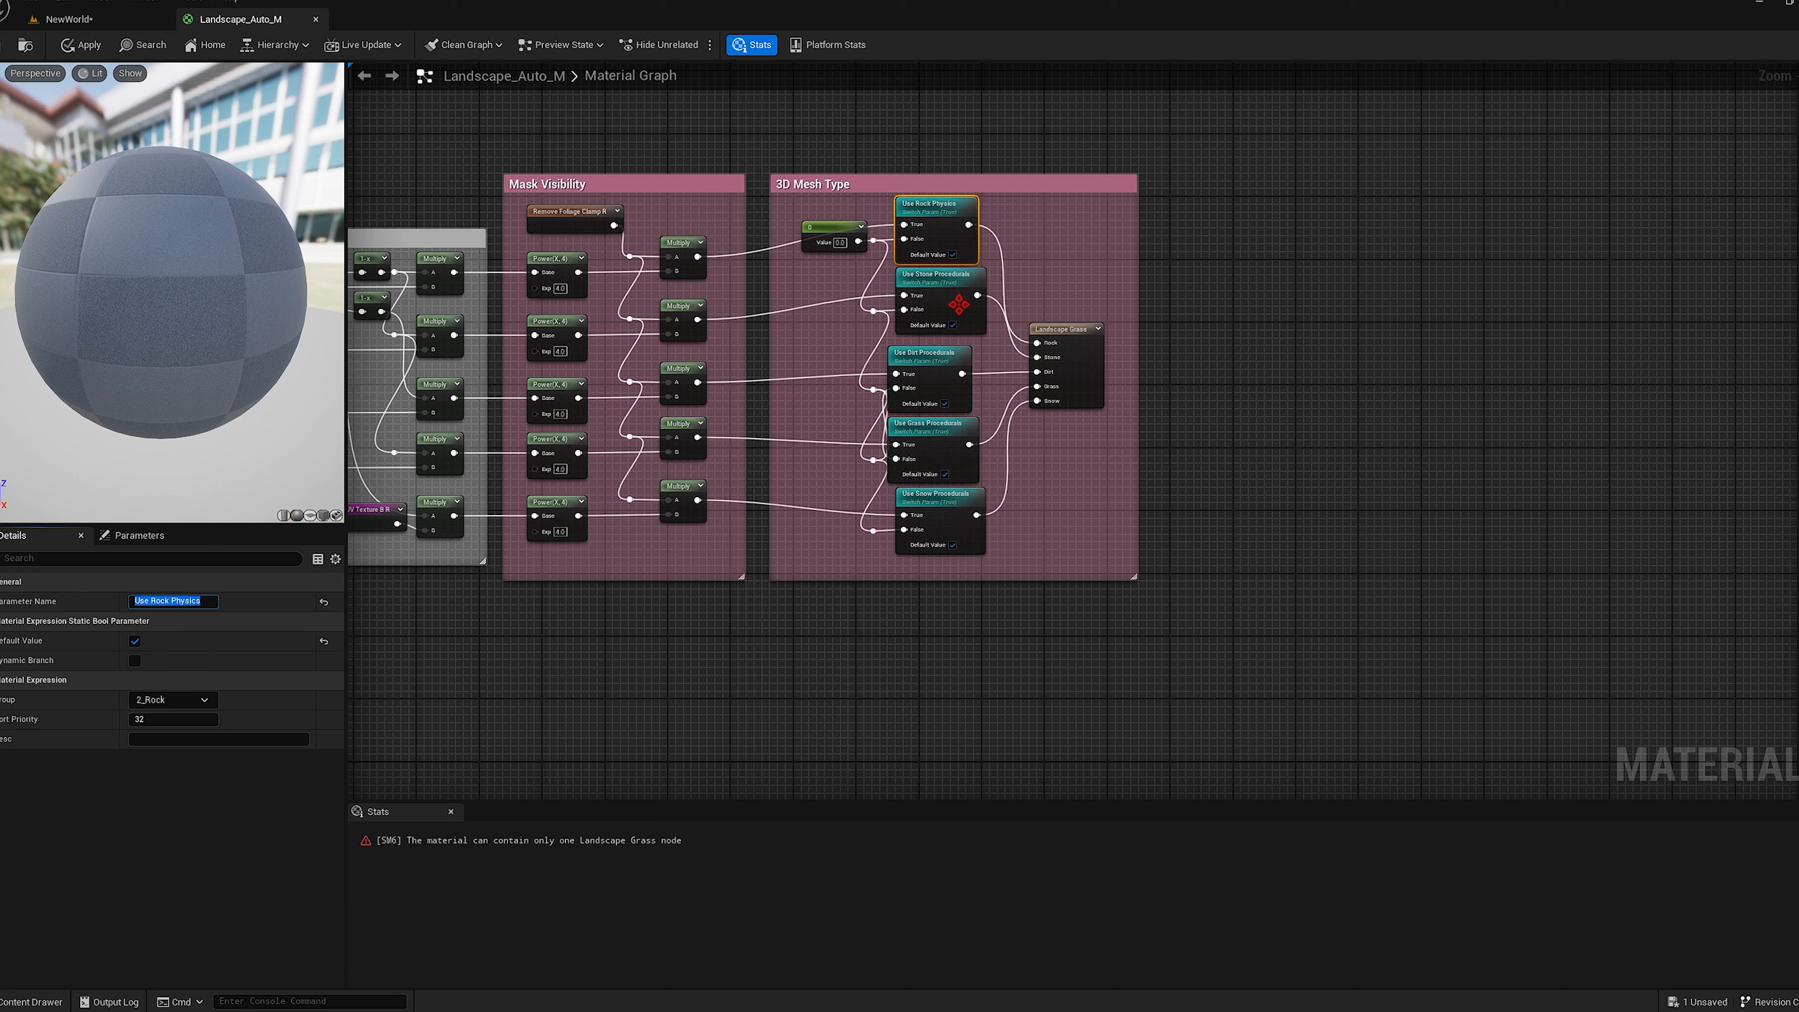
Rename the pasted stone and dirt switch parameters to Use Stone Physics and Use Dirt Physics.
{"action": "left_click", "coordinate": [936, 301]}
{"action": "double_click", "coordinate": [202, 601]}
{"action": "type", "text": "Physics"}
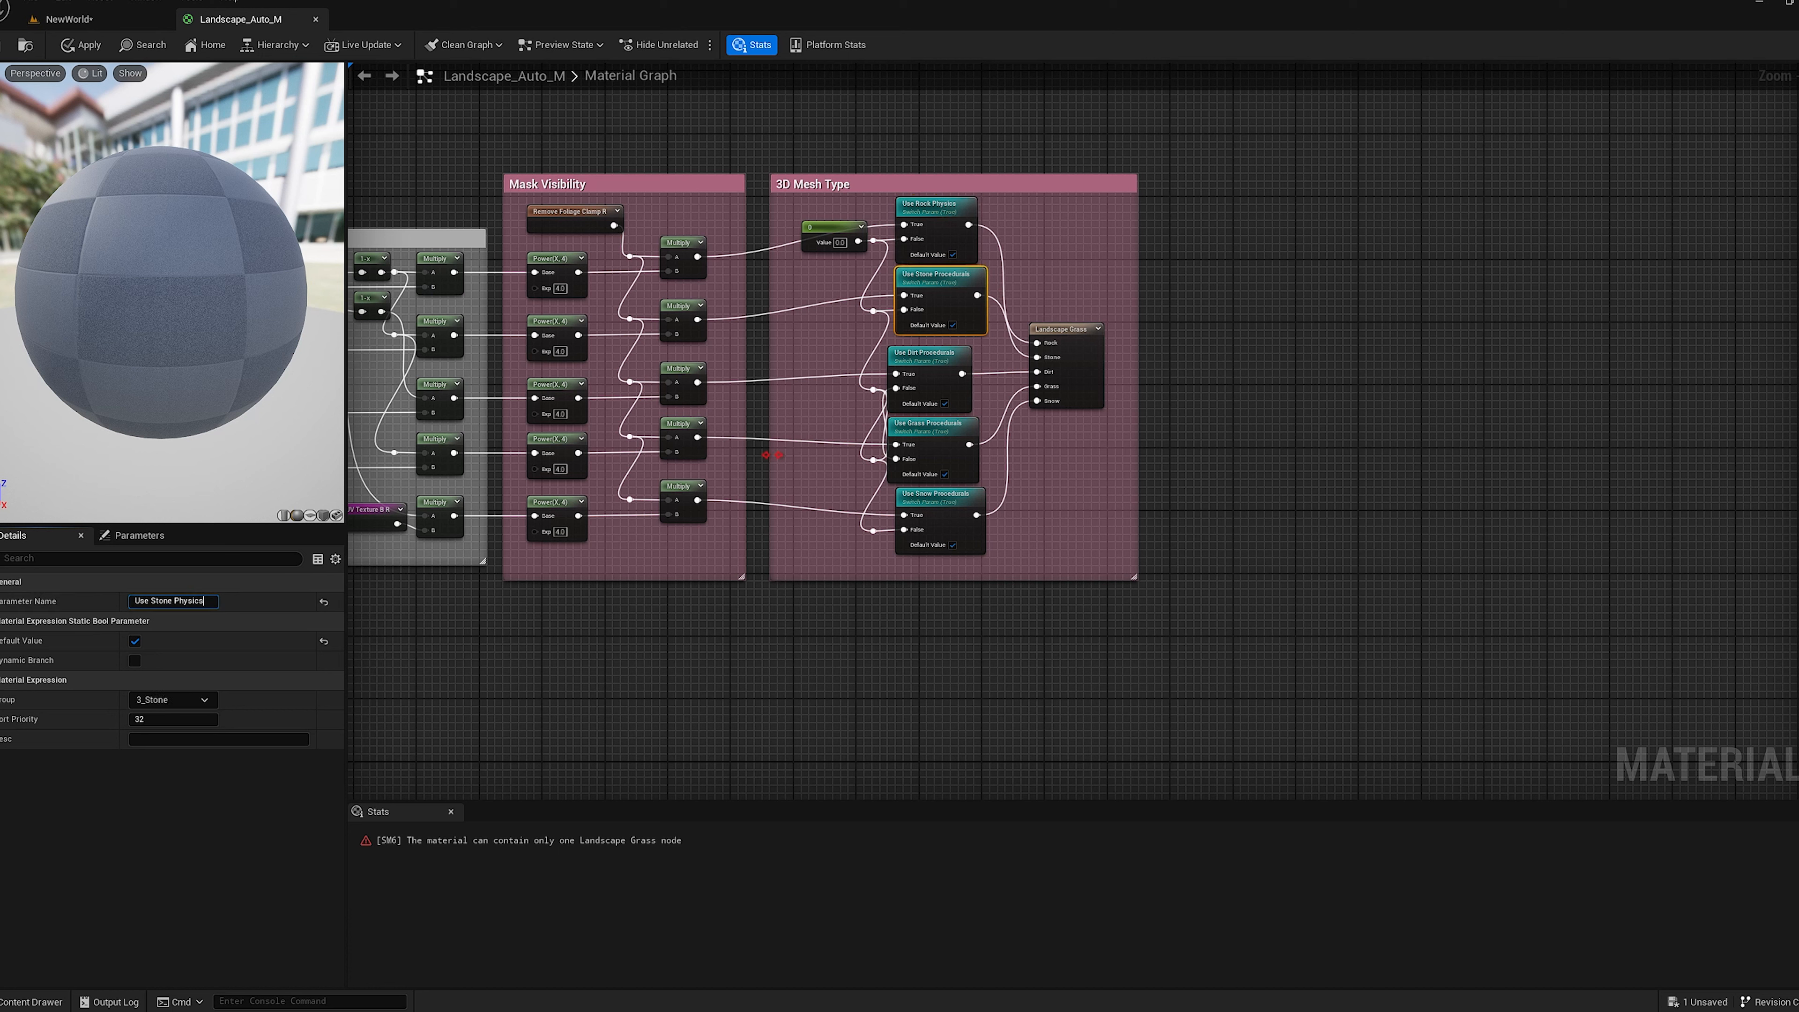
{"action": "left_click", "coordinate": [946, 374]}
{"action": "double_click", "coordinate": [179, 601]}
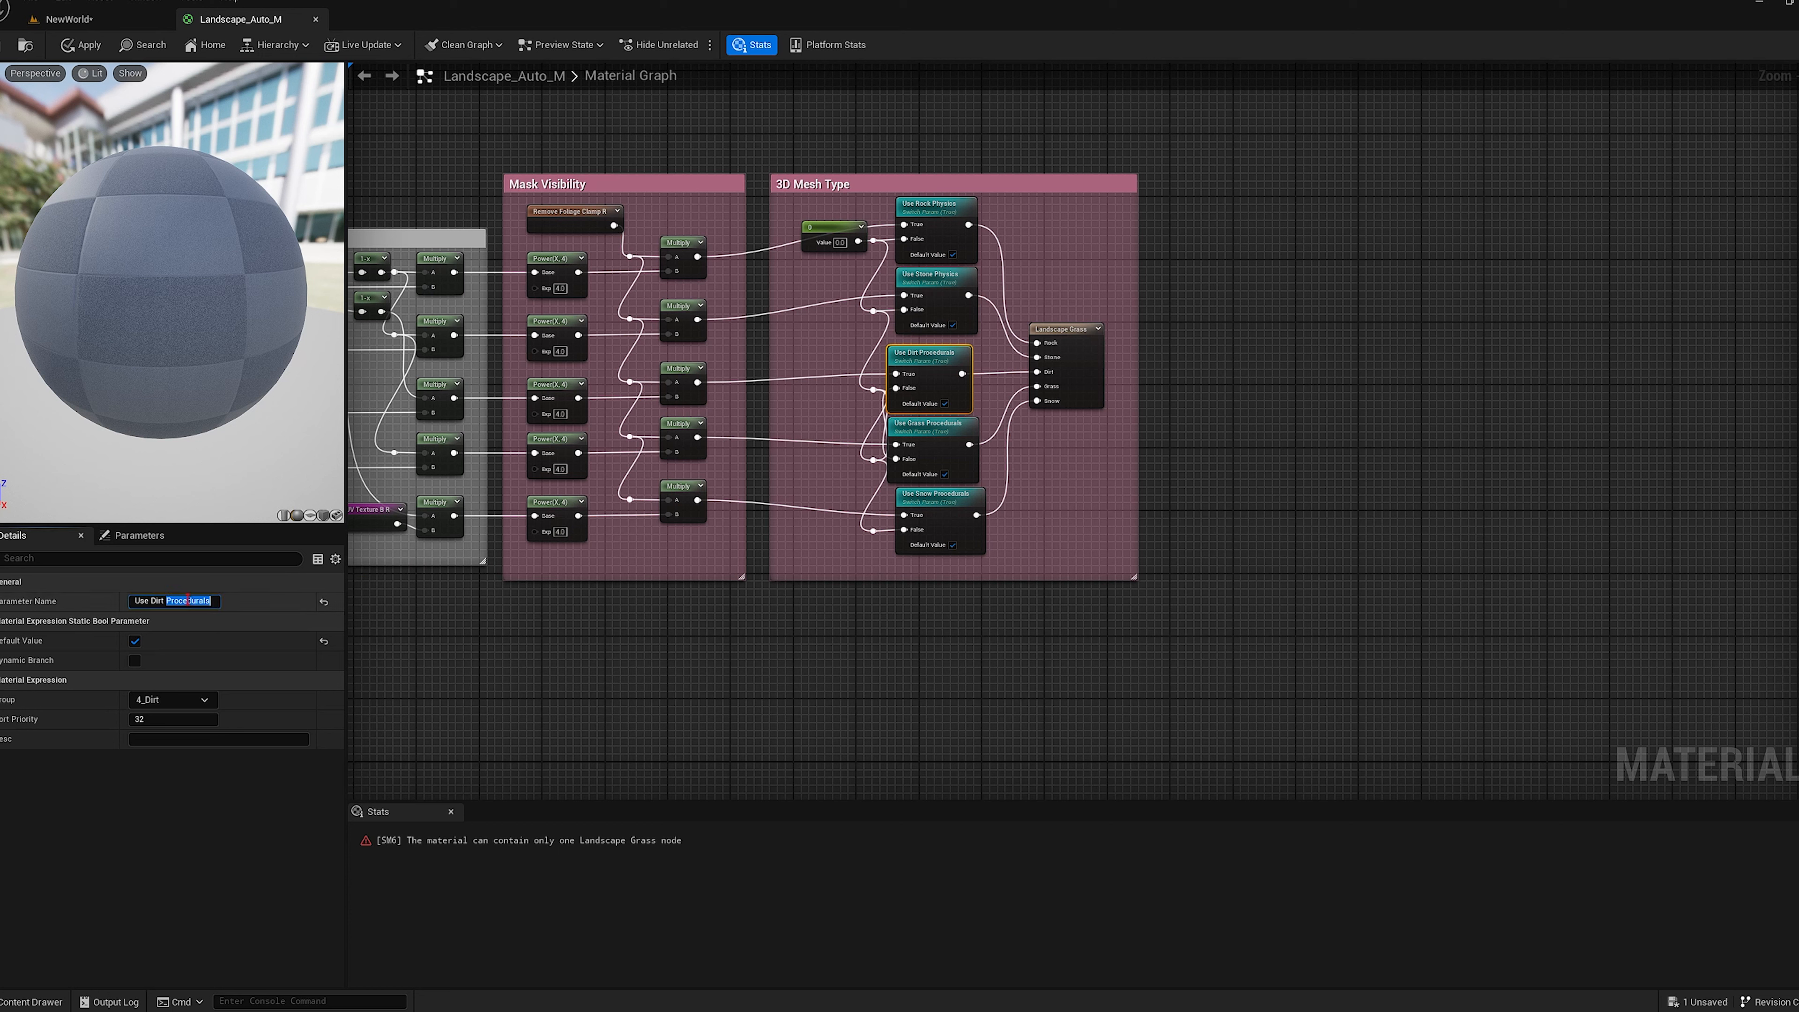
{"action": "type", "text": "Physics"}
Rename the pasted grass and snow switch parameters to Use Grass Physics and Use Snow Physics.
{"action": "left_click", "coordinate": [932, 440]}
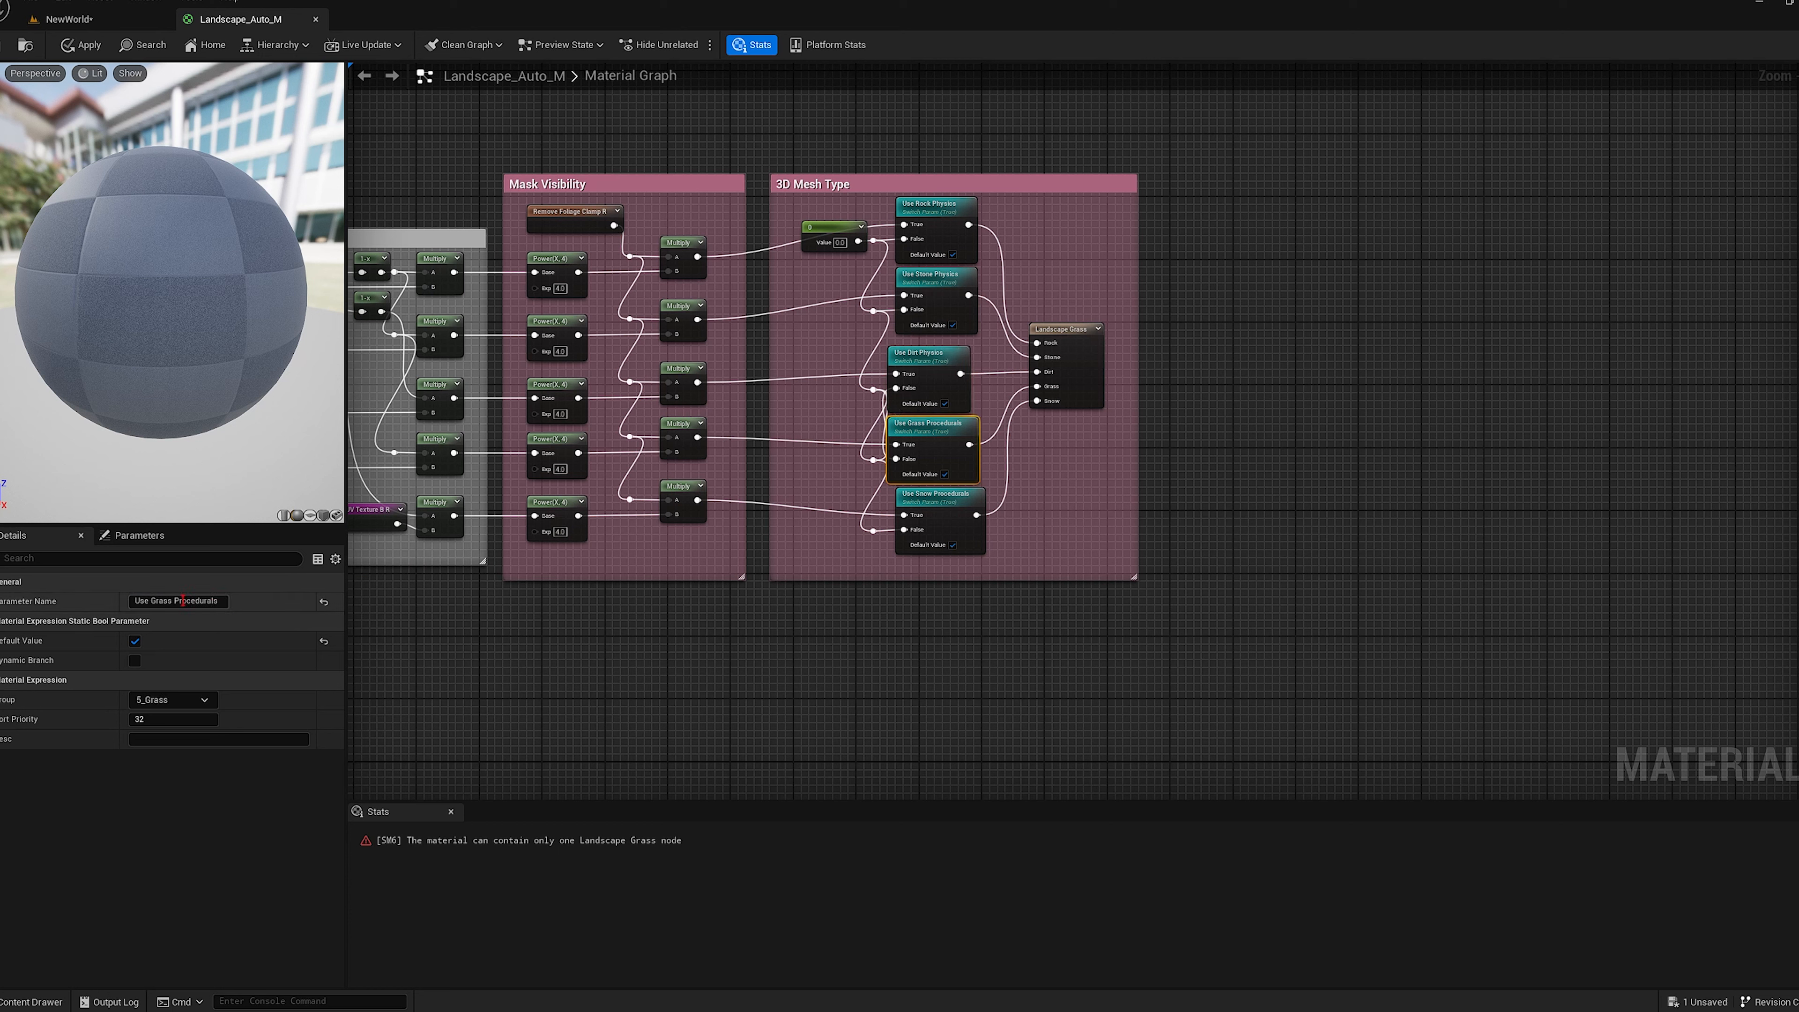
{"action": "double_click", "coordinate": [201, 601]}
{"action": "type", "text": "Physics"}
{"action": "left_click", "coordinate": [949, 507]}
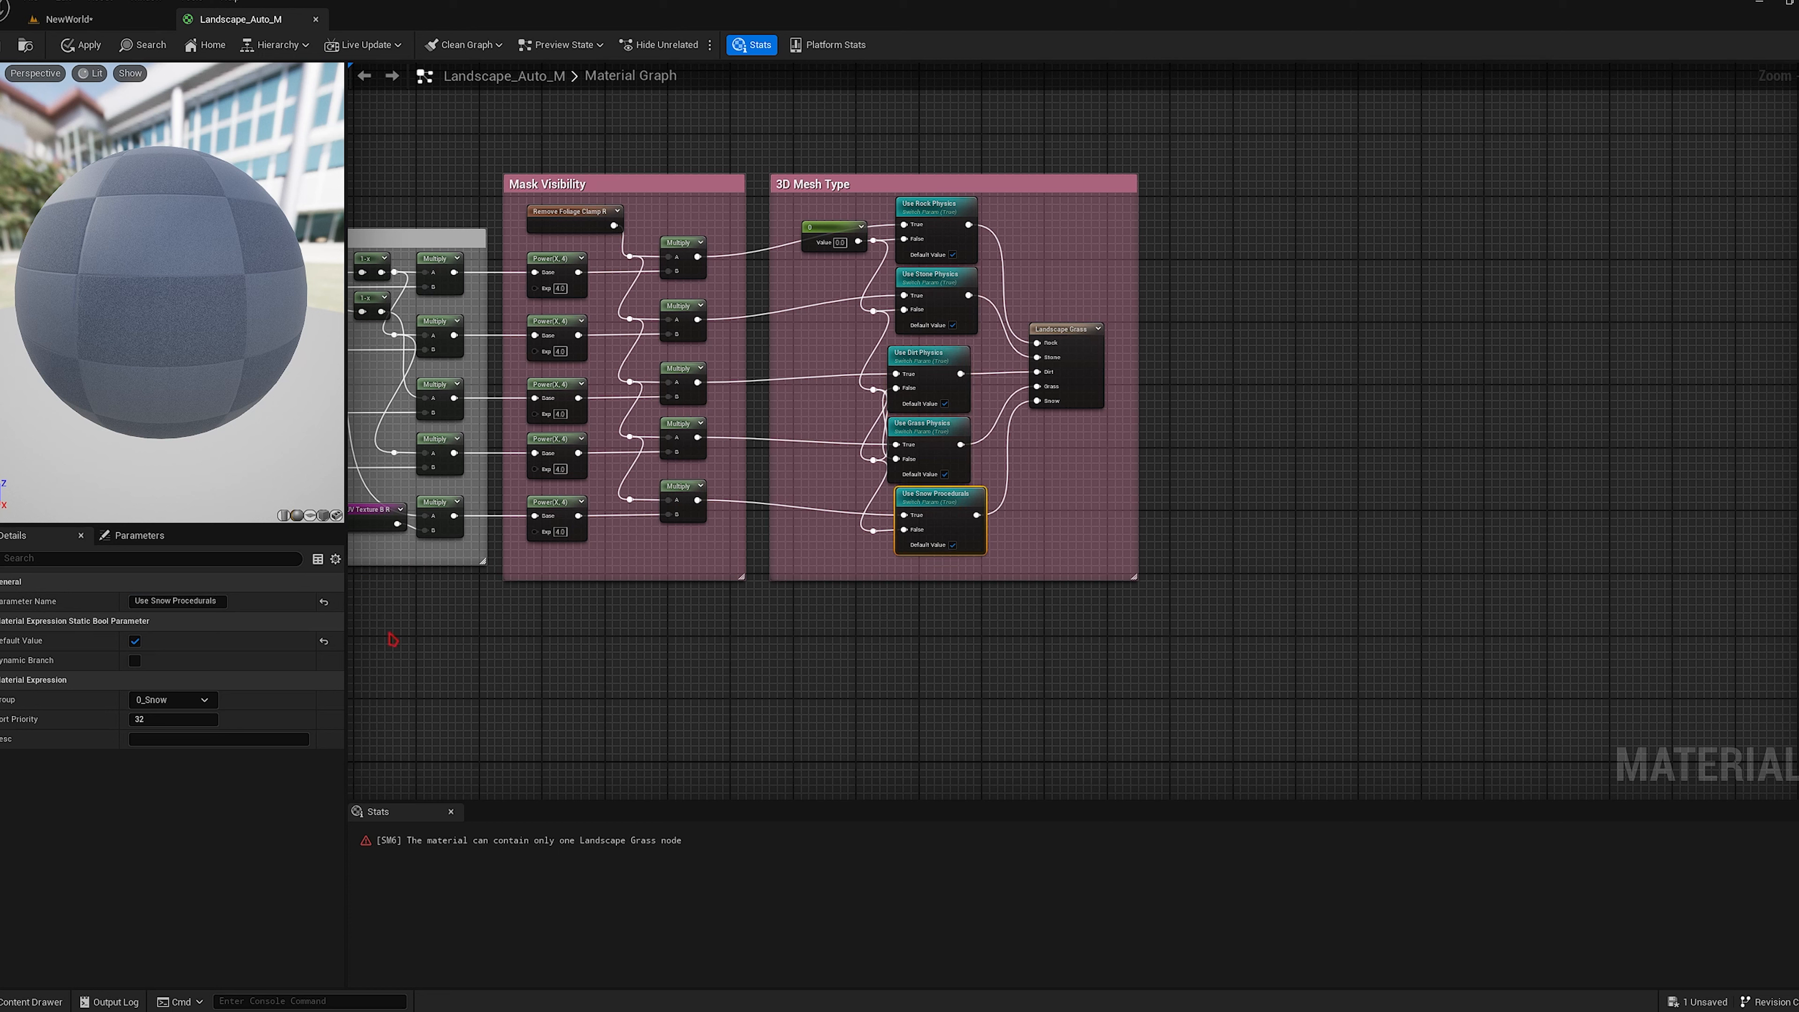
{"action": "double_click", "coordinate": [183, 601]}
{"action": "type", "text": "Physics"}
{"action": "left_click", "coordinate": [954, 606]}
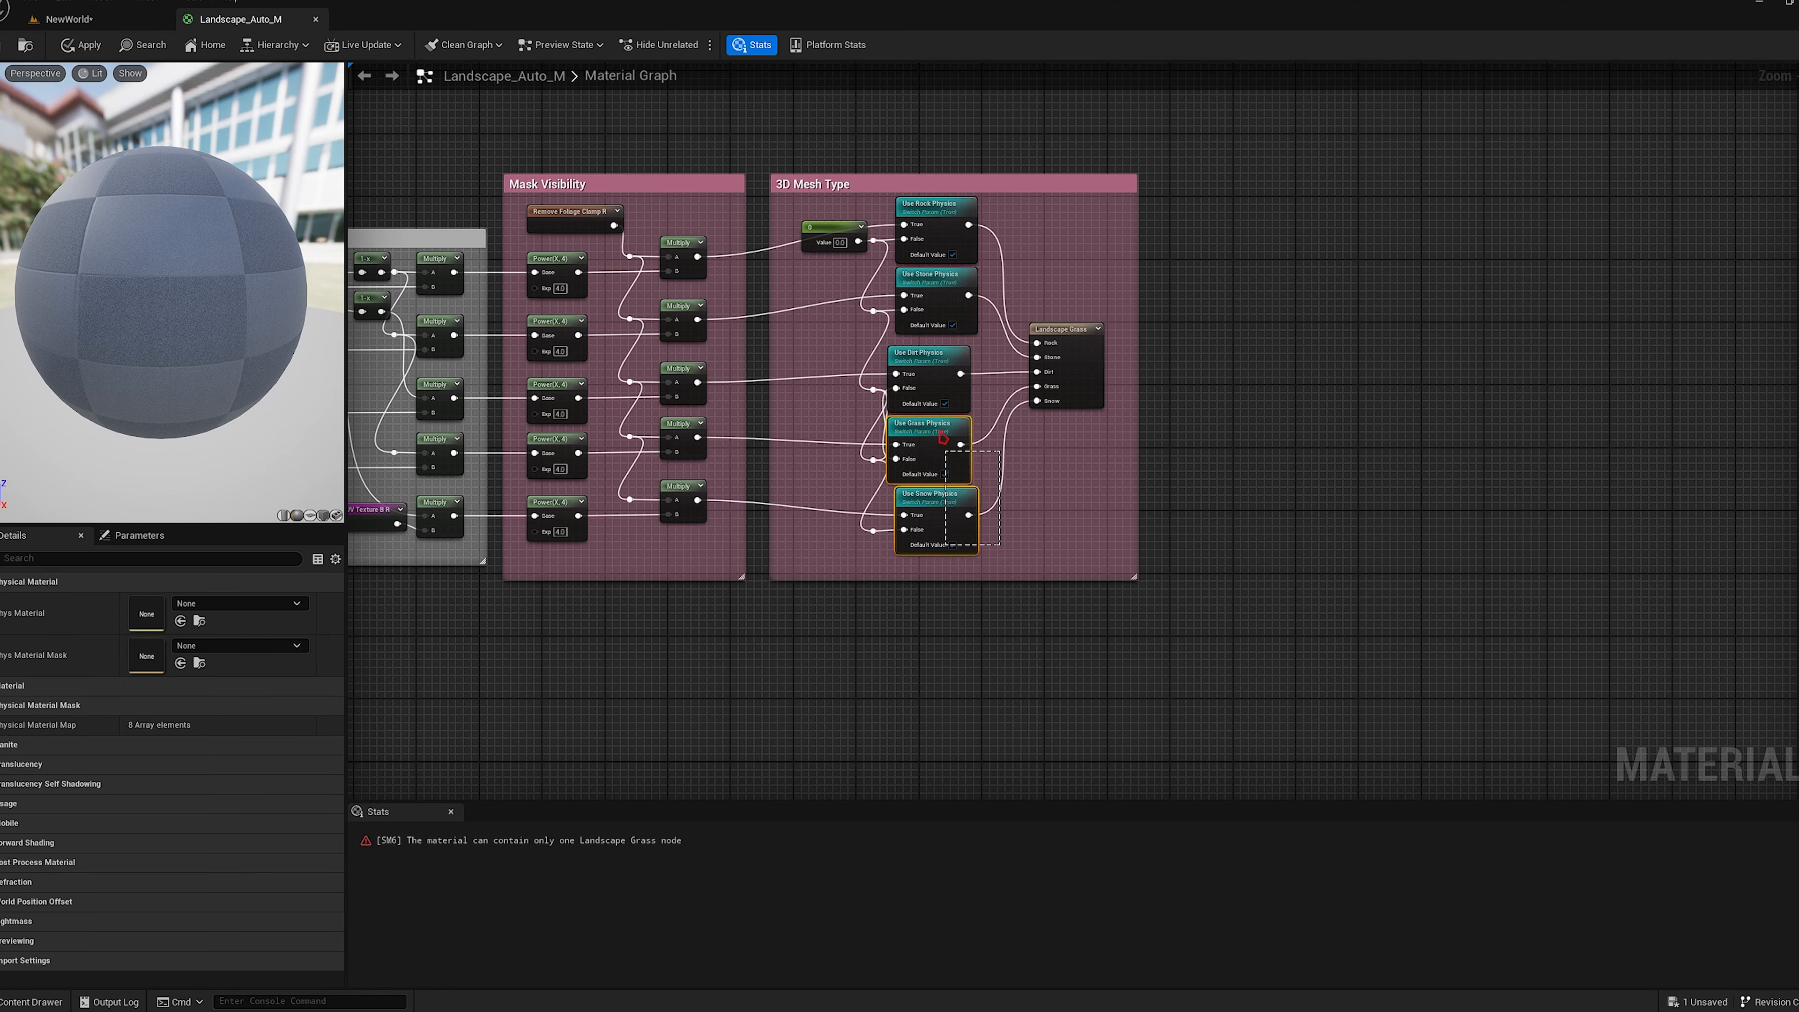
Align the five physics switch parameter nodes along their left edges.
{"action": "left_click_drag", "start_coordinate": [999, 556], "coordinate": [935, 233]}
{"action": "key", "text": "shift+a"}
{"action": "left_click", "coordinate": [978, 706]}
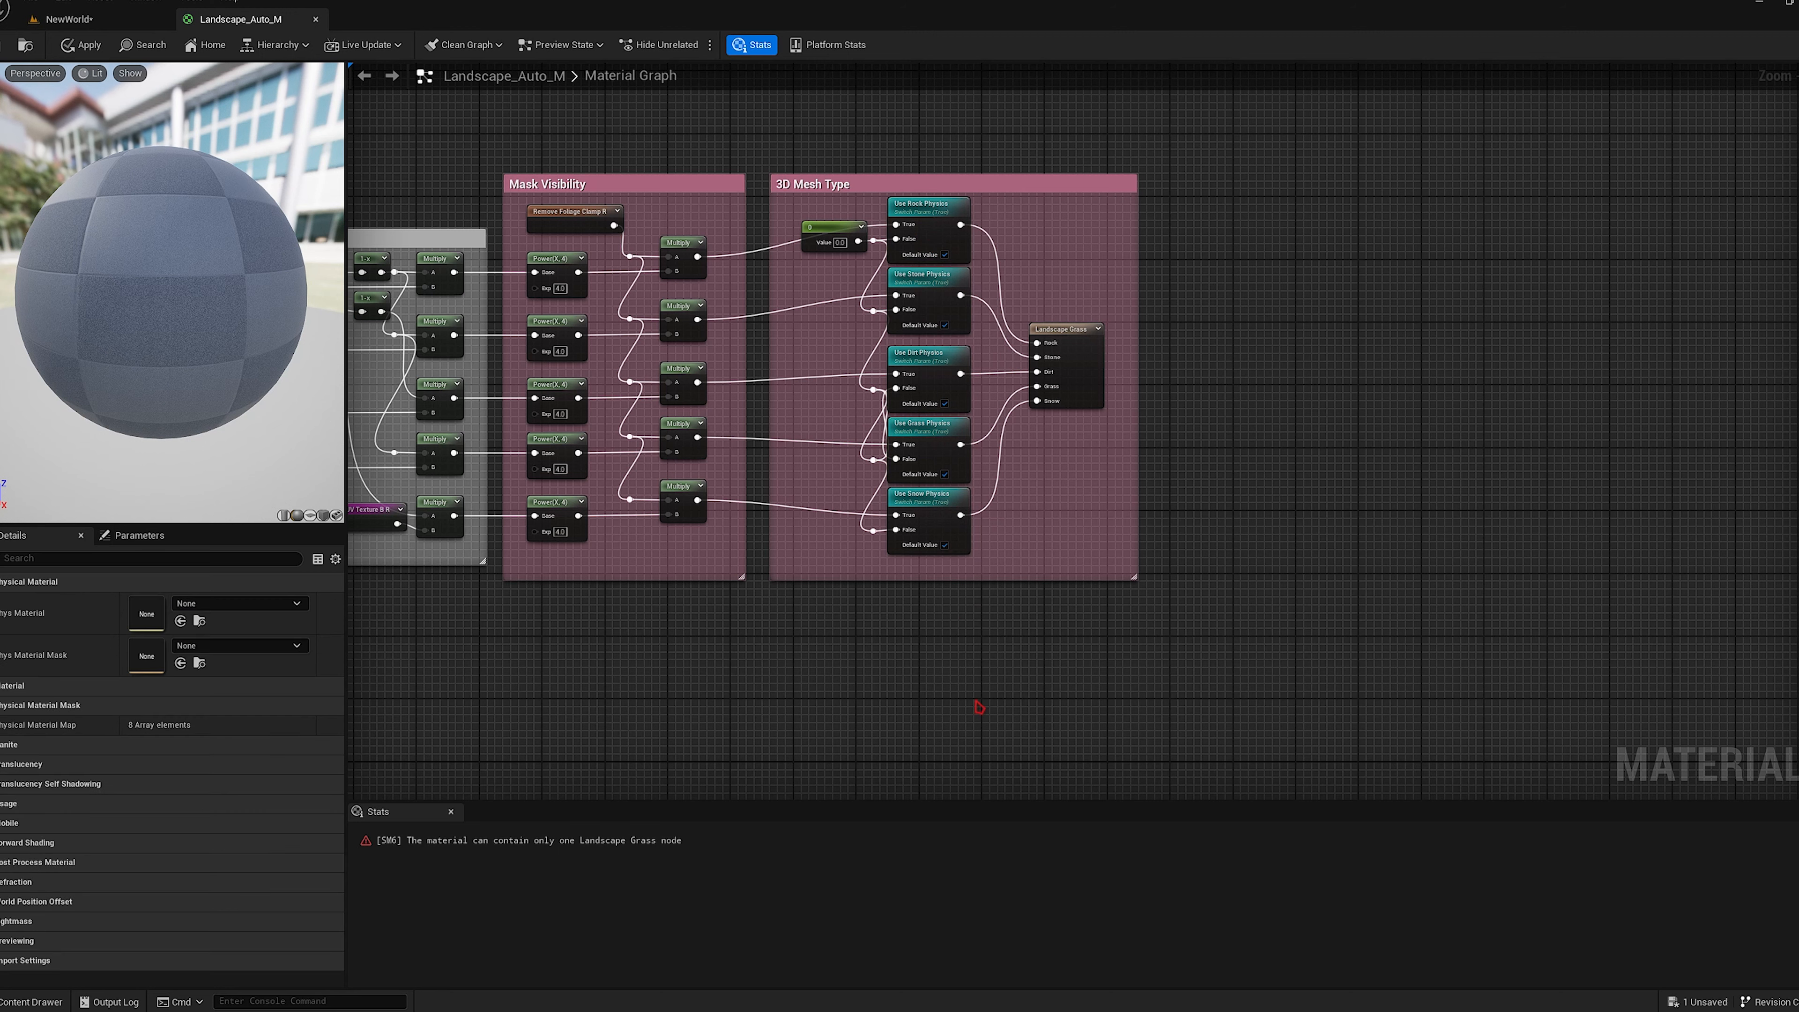
Duplicate the Use Snow Physics switch and place the copy directly beneath it.
{"action": "left_click", "coordinate": [937, 520]}
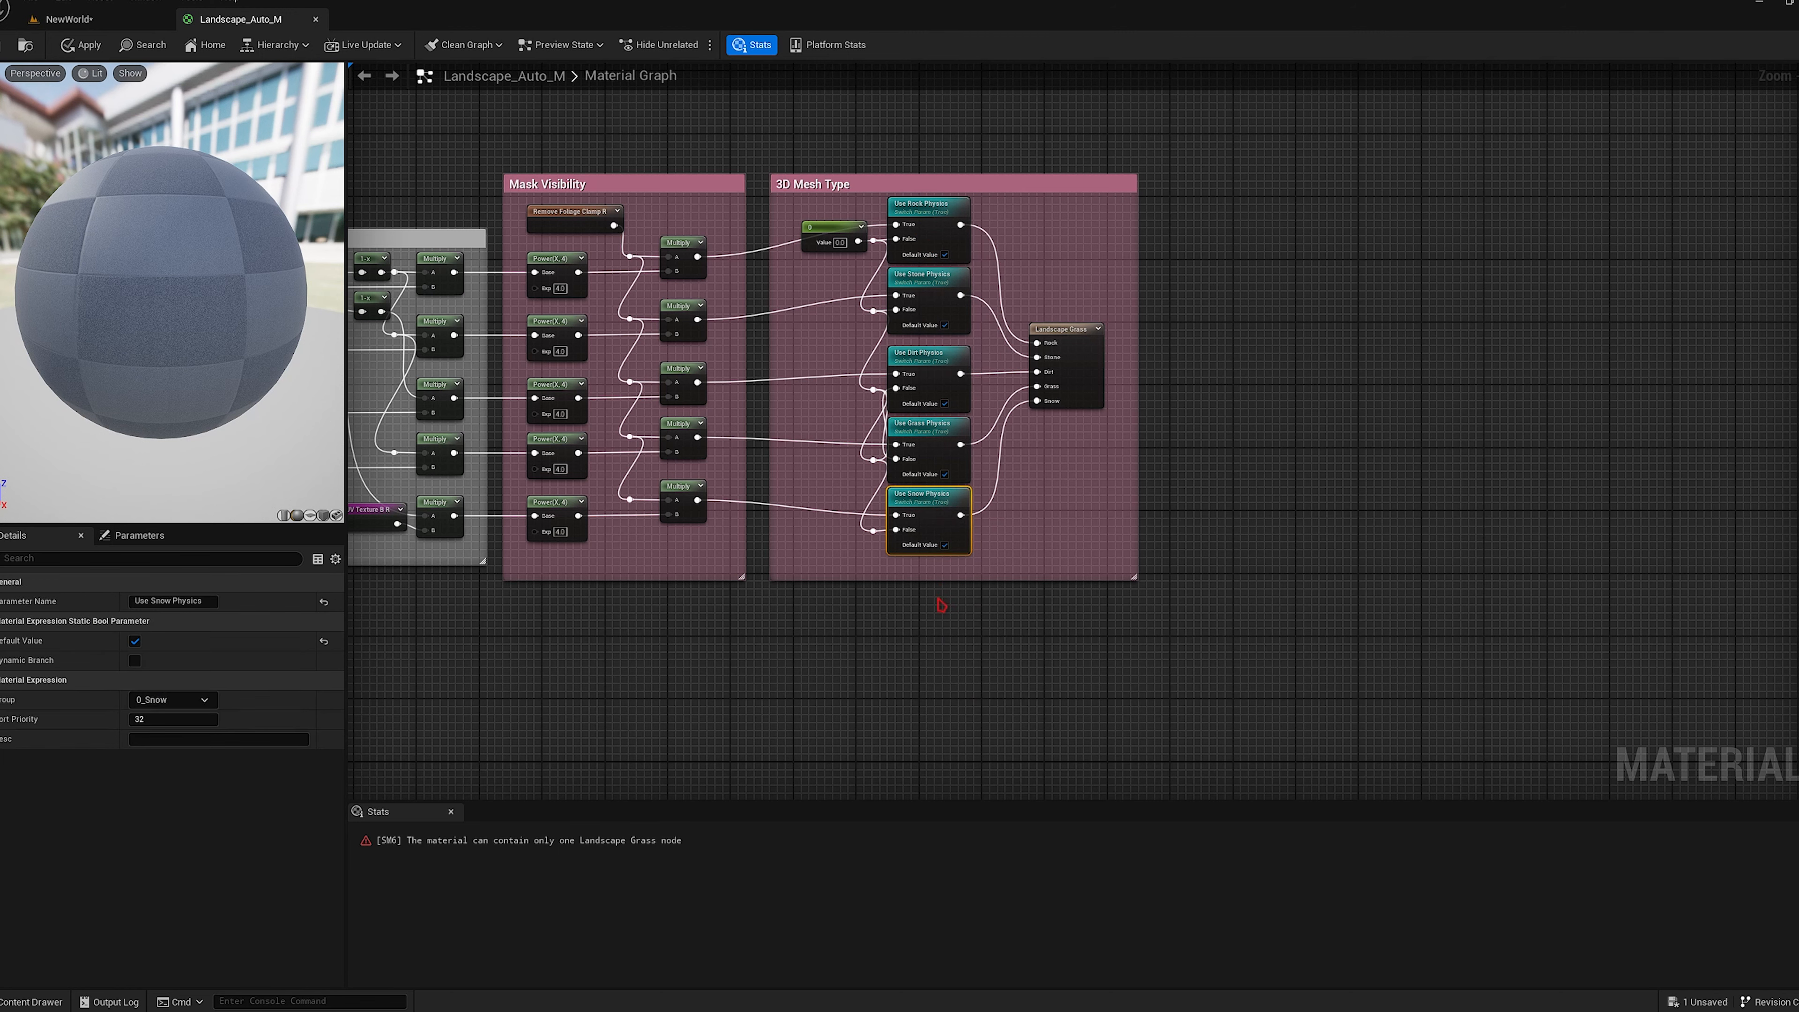
{"action": "key", "text": "ctrl+d"}
{"action": "left_click_drag", "start_coordinate": [959, 614], "coordinate": [919, 585]}
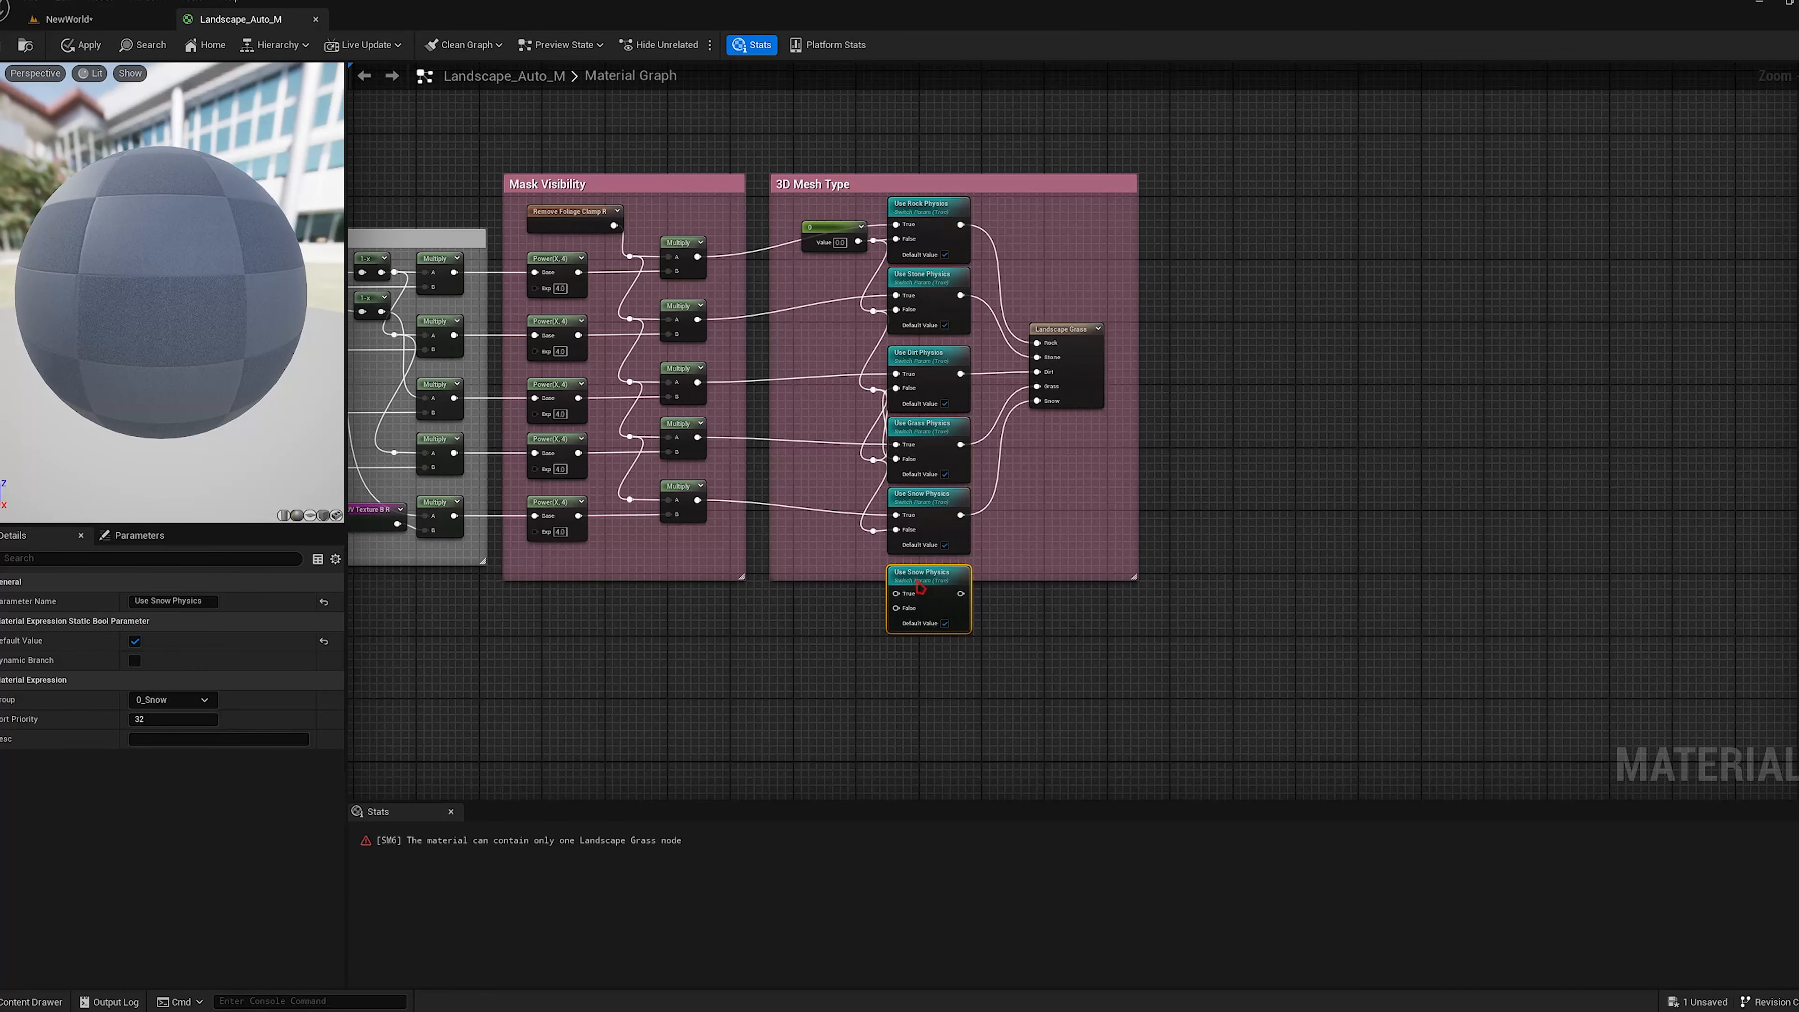
Rename the duplicated switch parameter to Use Water Physics and assign it to the 1_Water group.
{"action": "double_click", "coordinate": [163, 601]}
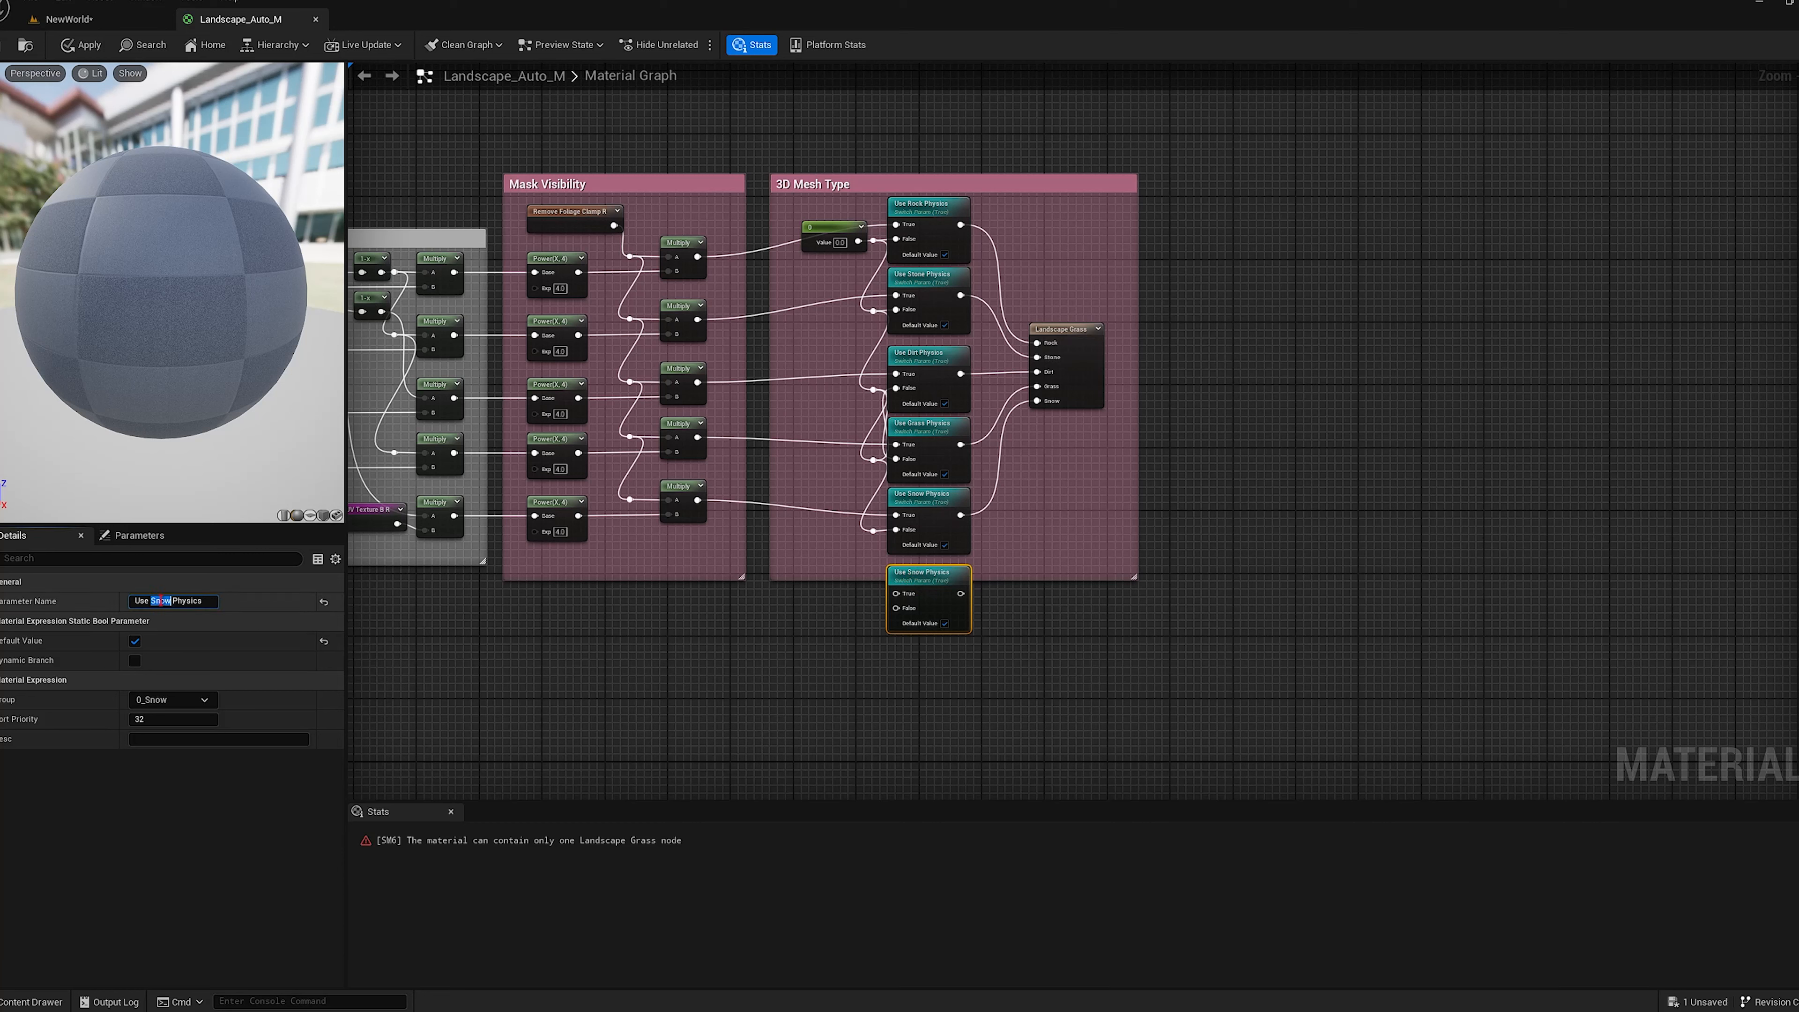
{"action": "type", "text": "Water"}
{"action": "left_click", "coordinate": [205, 700]}
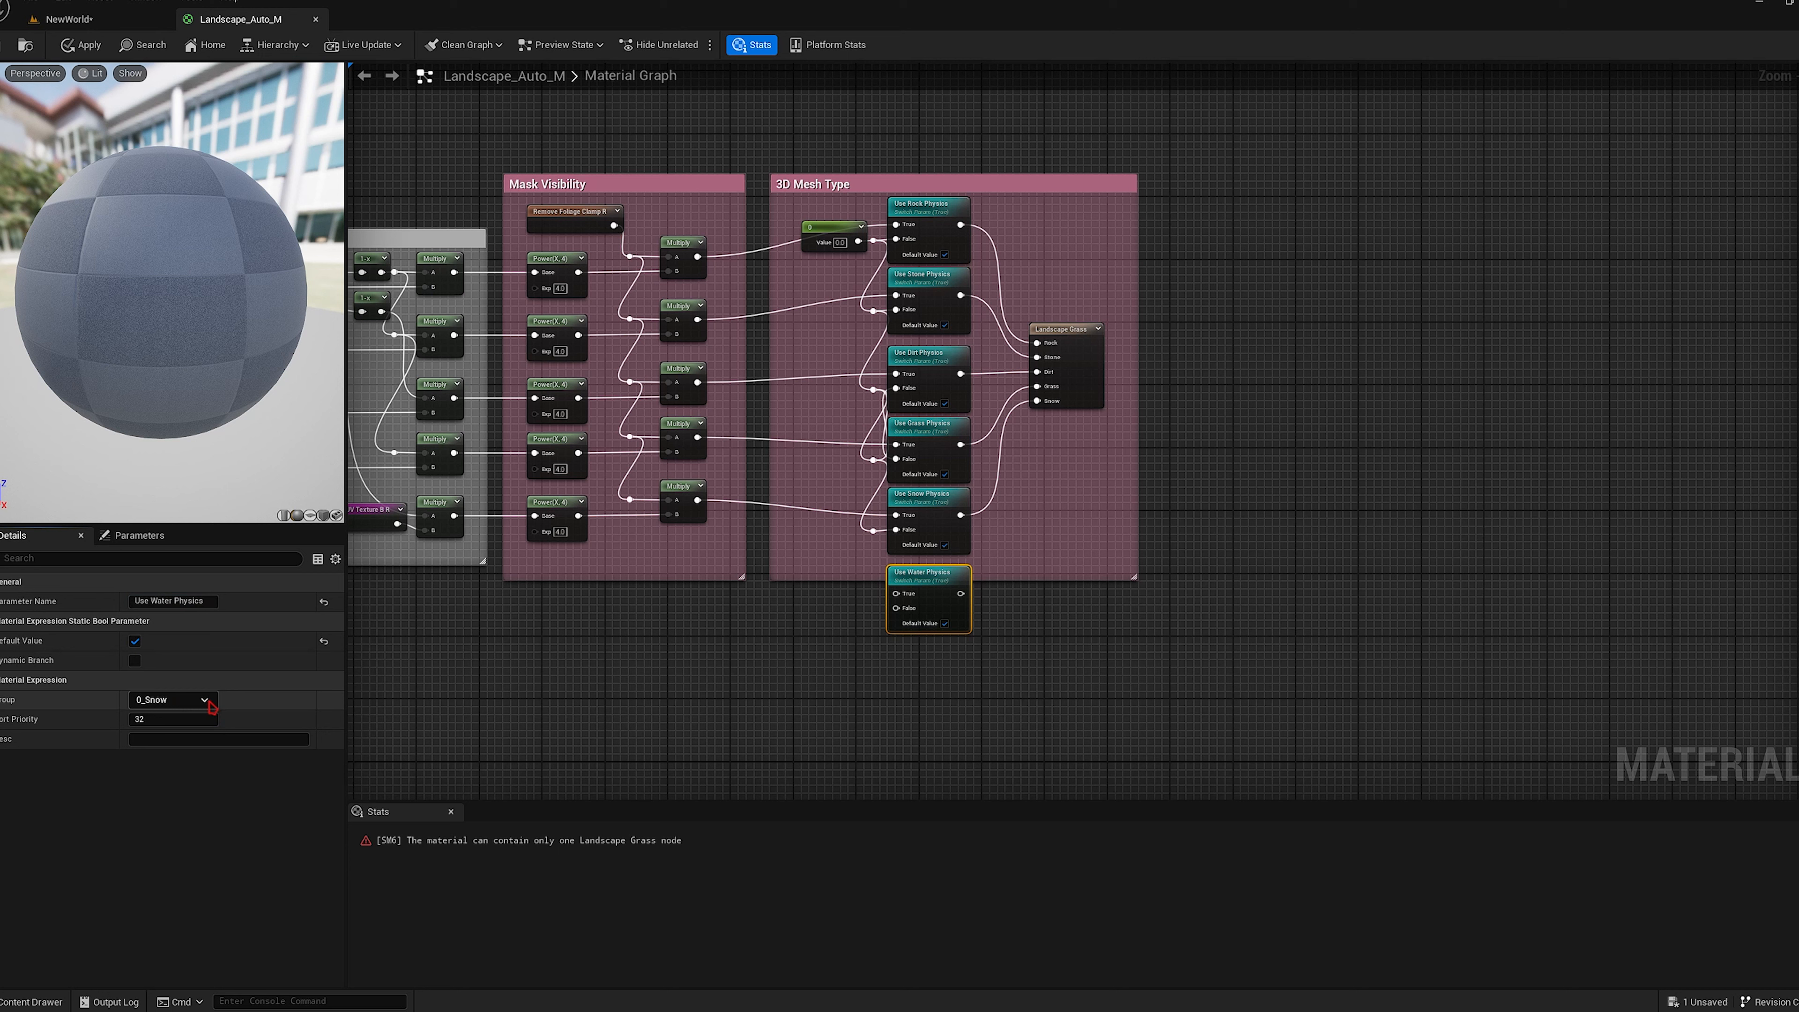
{"action": "left_click", "coordinate": [165, 726]}
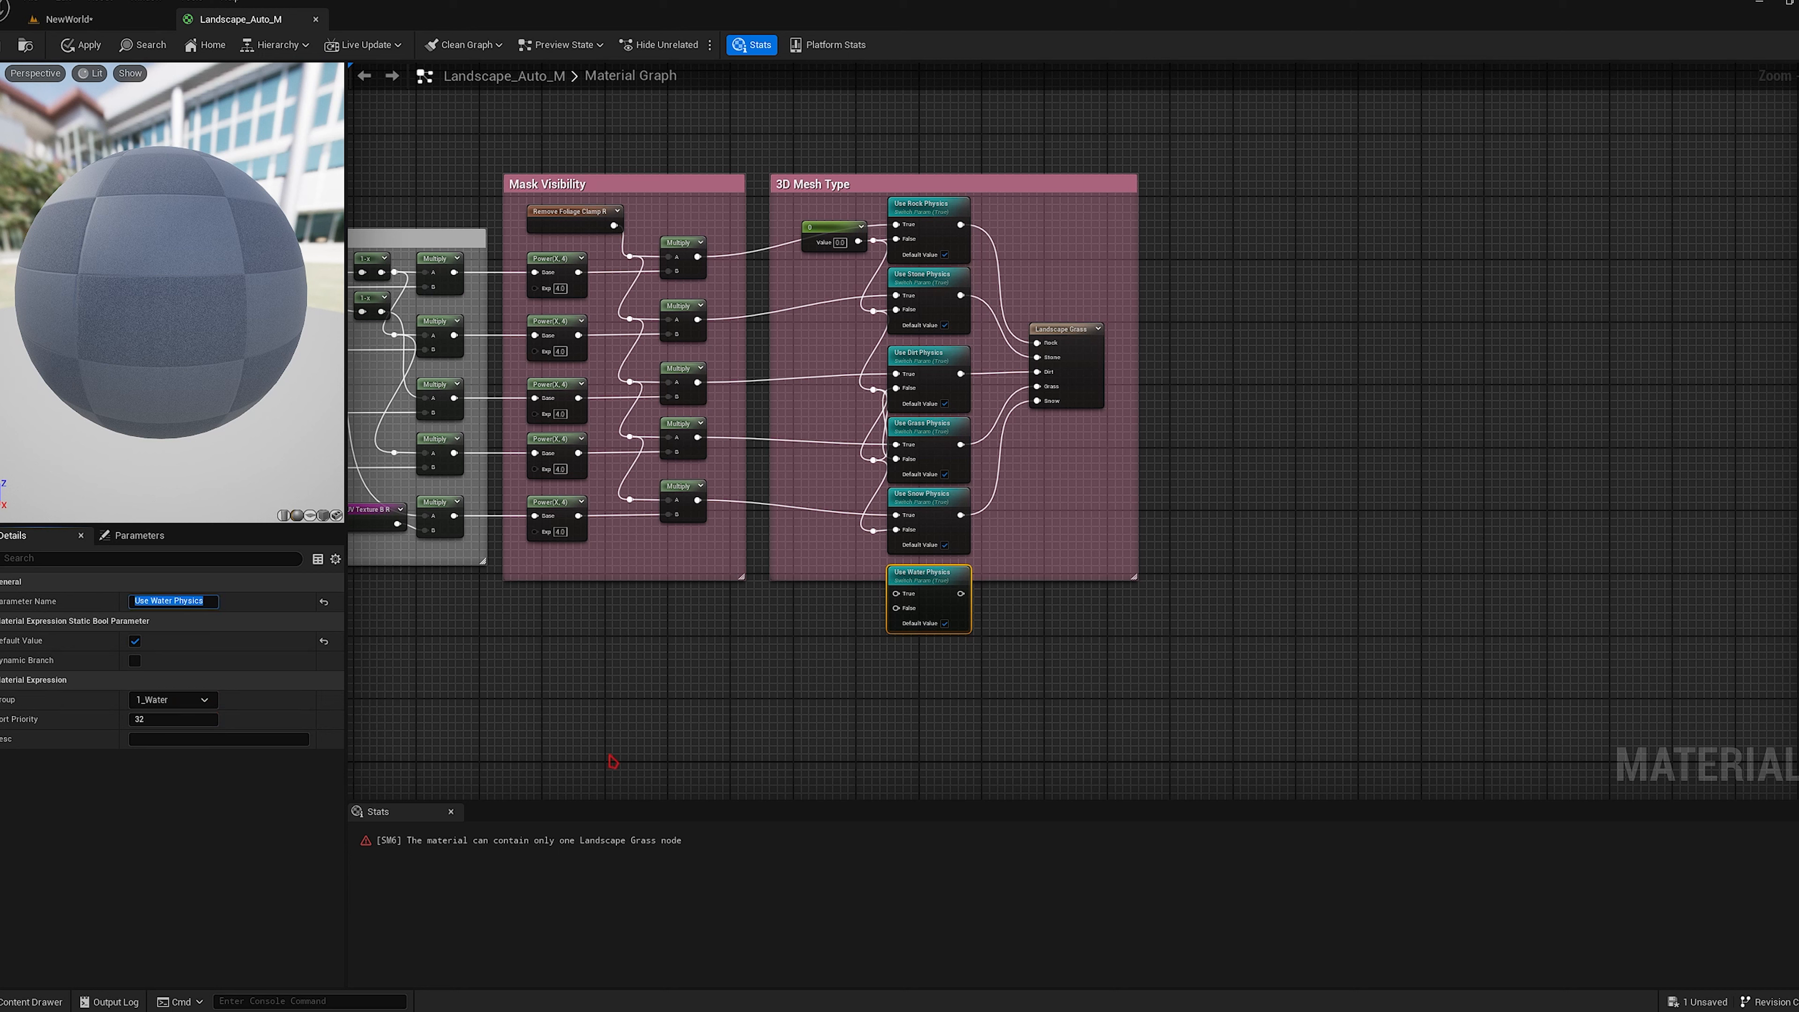
{"action": "left_click", "coordinate": [649, 669]}
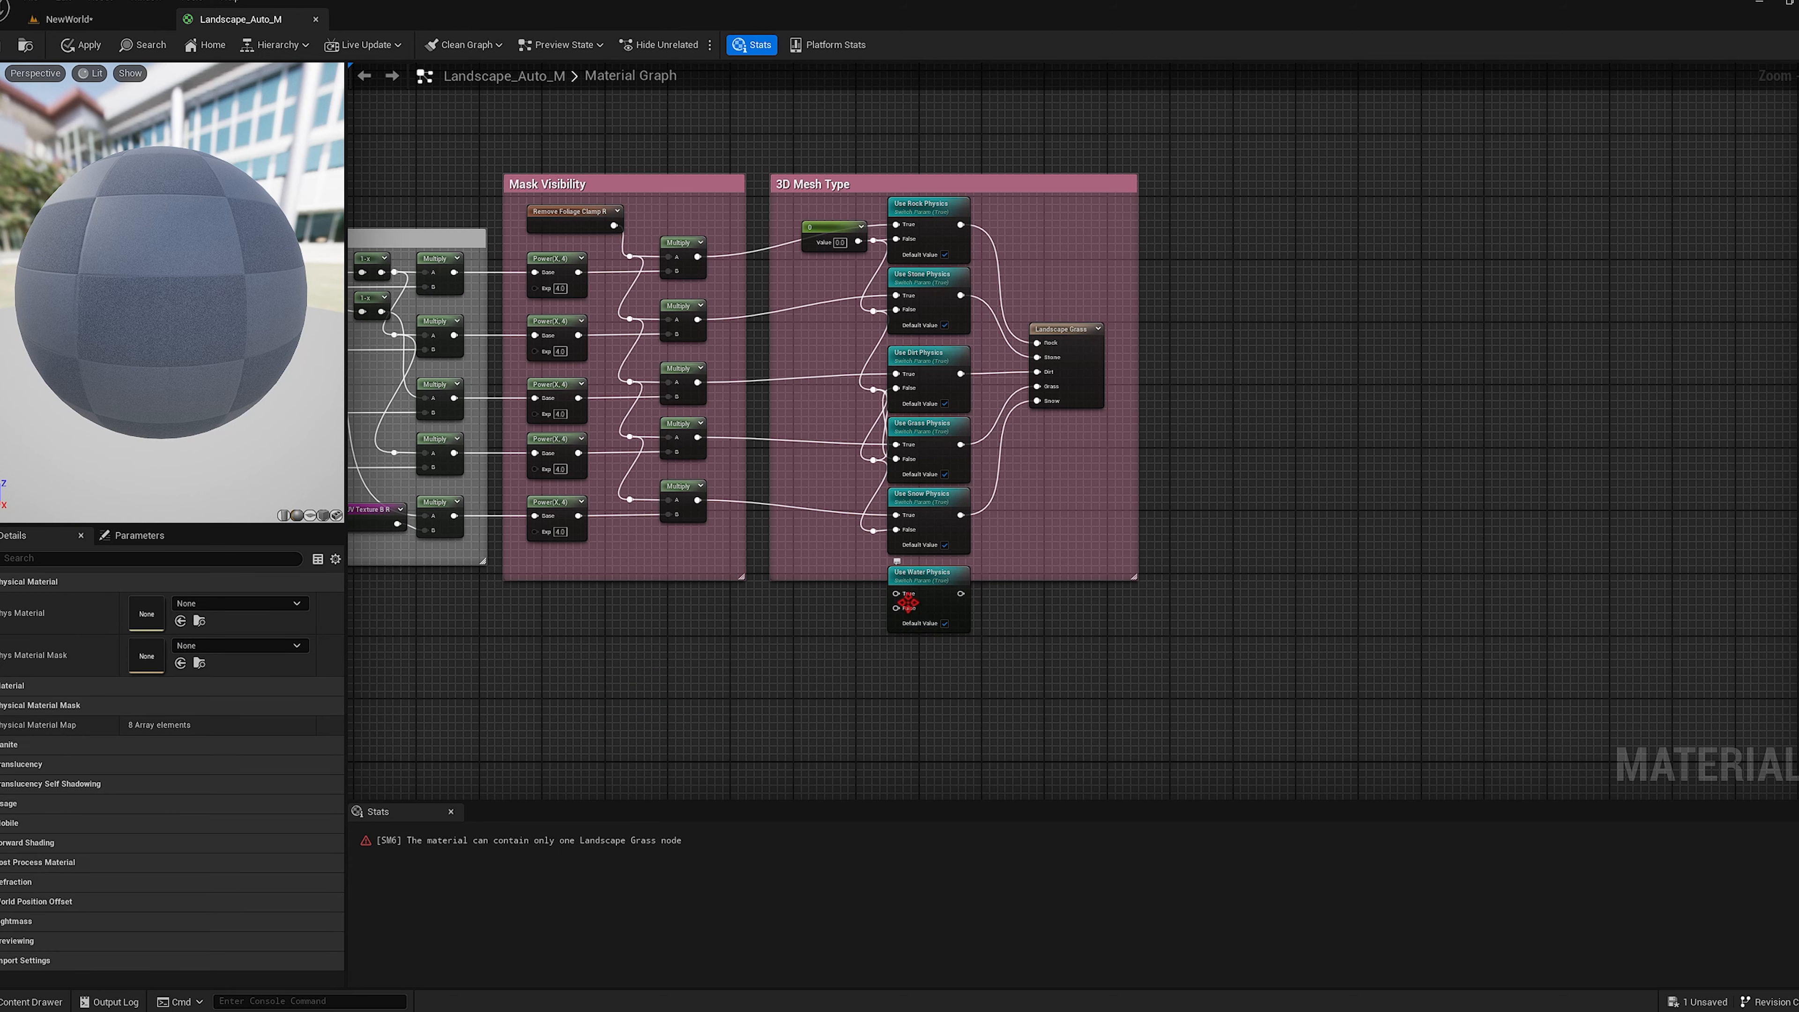
Connect the Use Water Physics switch's False input to the zero-constant reroute point beside Use Snow Physics.
{"action": "left_click_drag", "start_coordinate": [895, 607], "coordinate": [873, 531]}
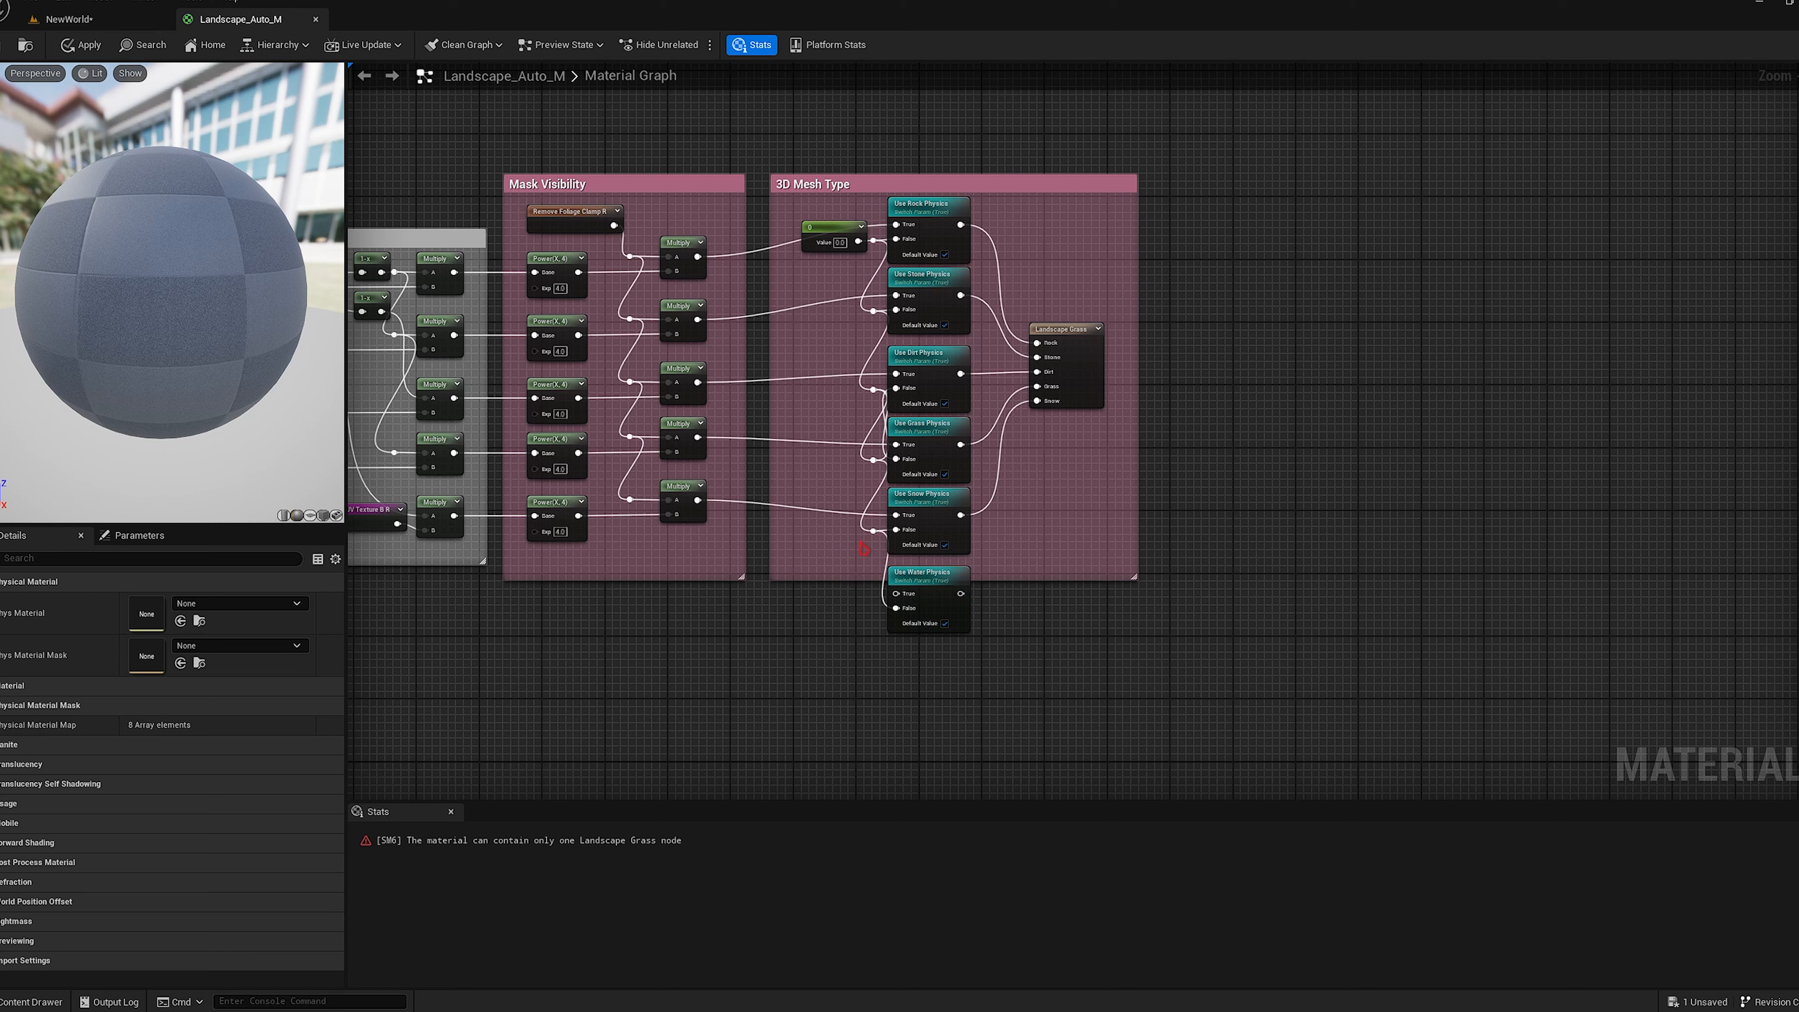
{"action": "left_click", "coordinate": [837, 231]}
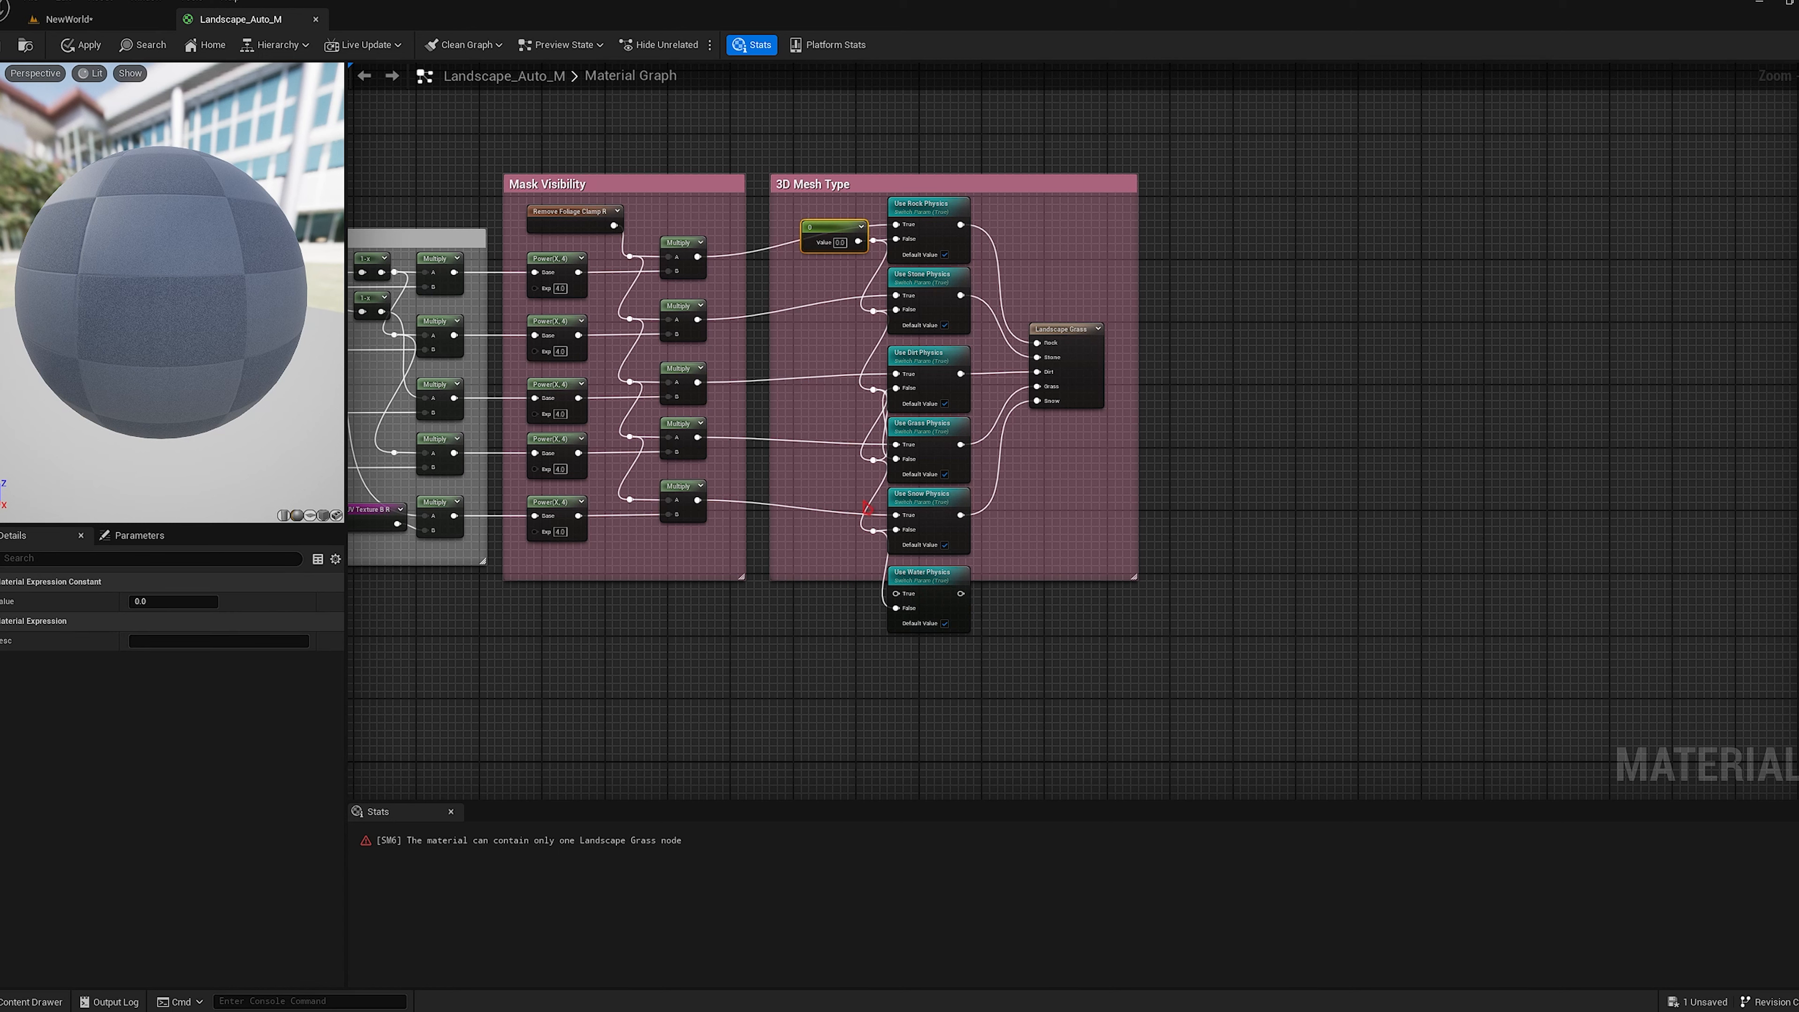
{"action": "left_click", "coordinate": [862, 642]}
Feed the Use Water Physics switch's True input from the water mask reroute node and straighten their connection.
{"action": "right_click_drag", "start_coordinate": [952, 668], "coordinate": [930, 649]}
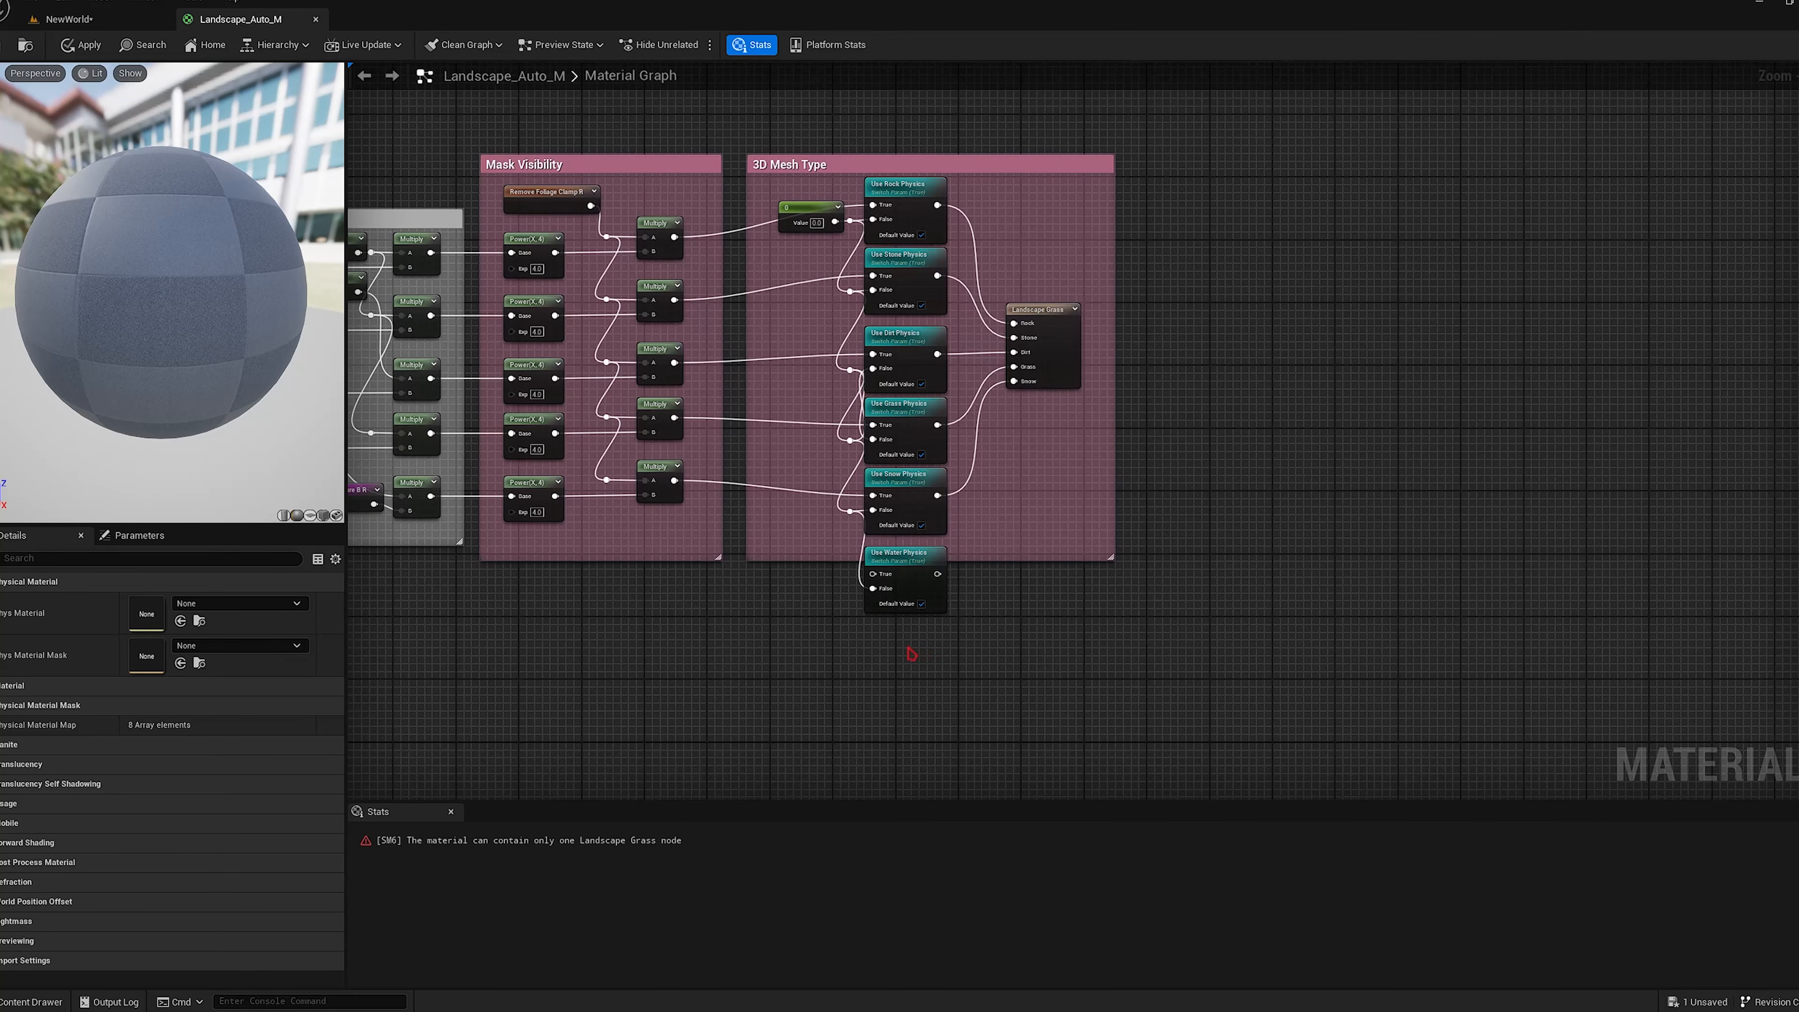
{"action": "left_click_drag", "start_coordinate": [873, 574], "coordinate": [822, 585]}
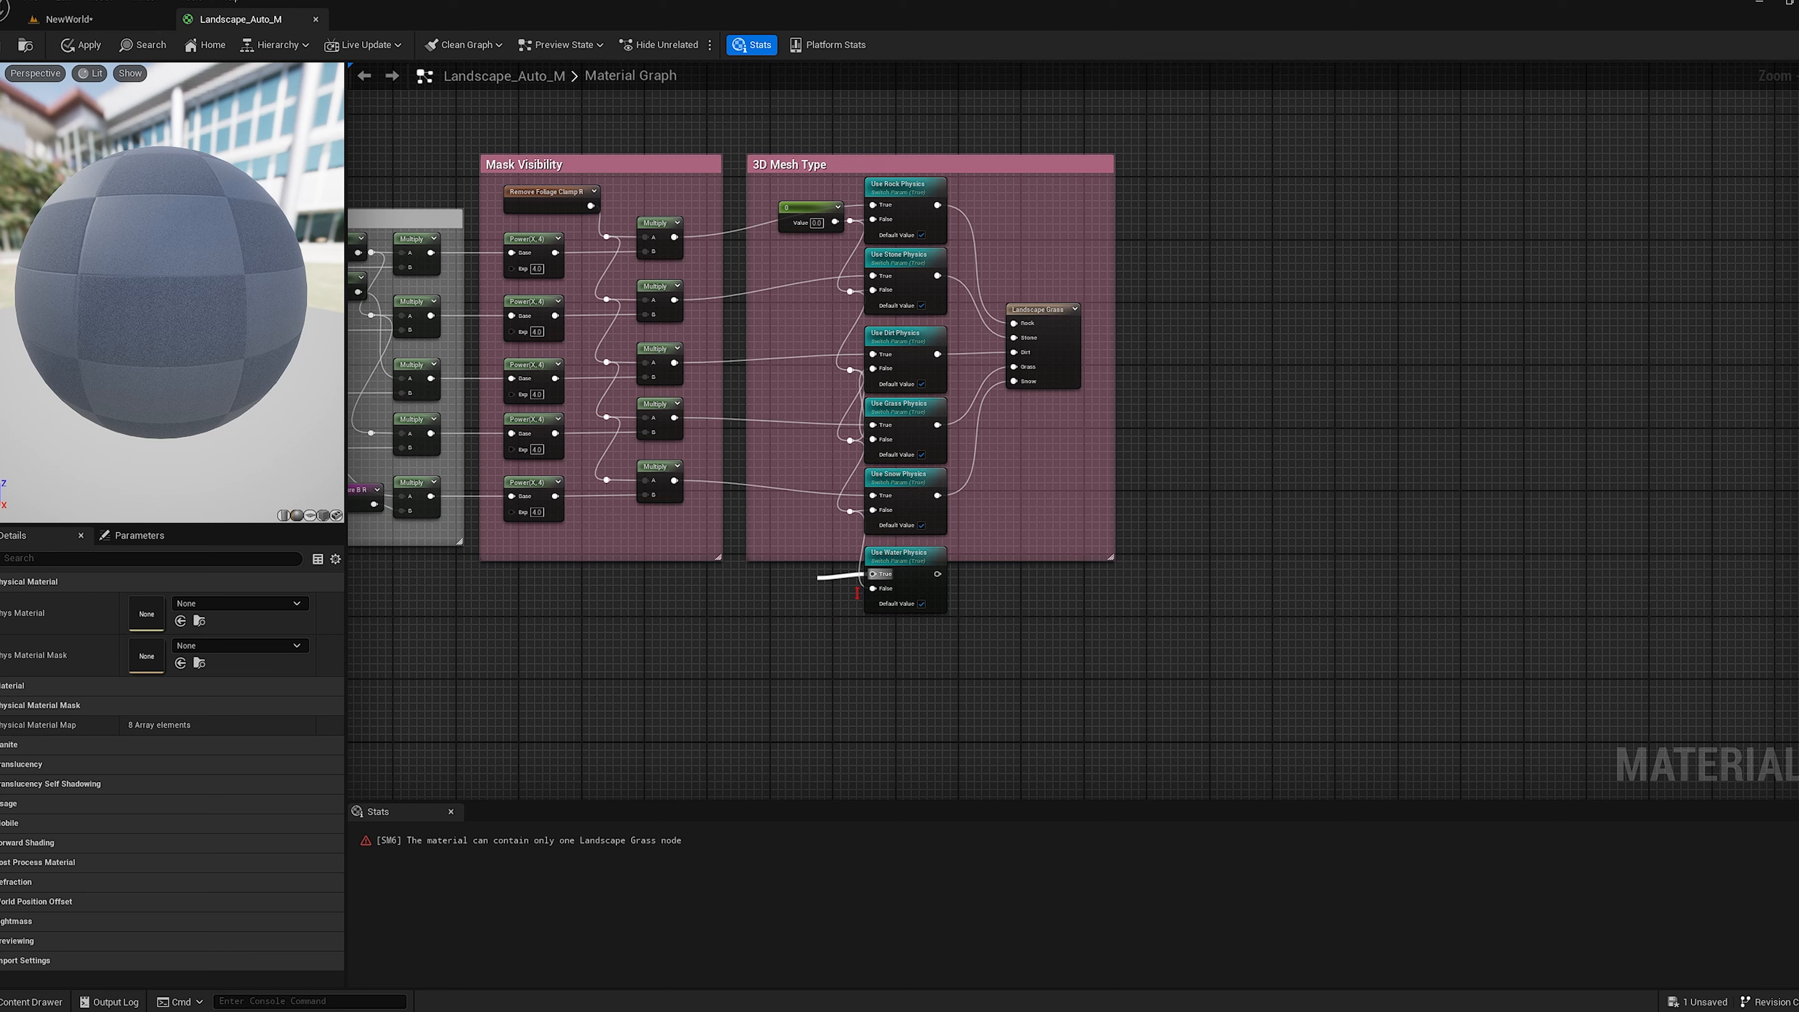
{"action": "left_click", "coordinate": [886, 647]}
{"action": "left_click_drag", "start_coordinate": [846, 596], "coordinate": [800, 583]}
{"action": "left_click", "coordinate": [918, 573], "text": "shift"}
{"action": "key", "text": "q"}
{"action": "left_click", "coordinate": [910, 655]}
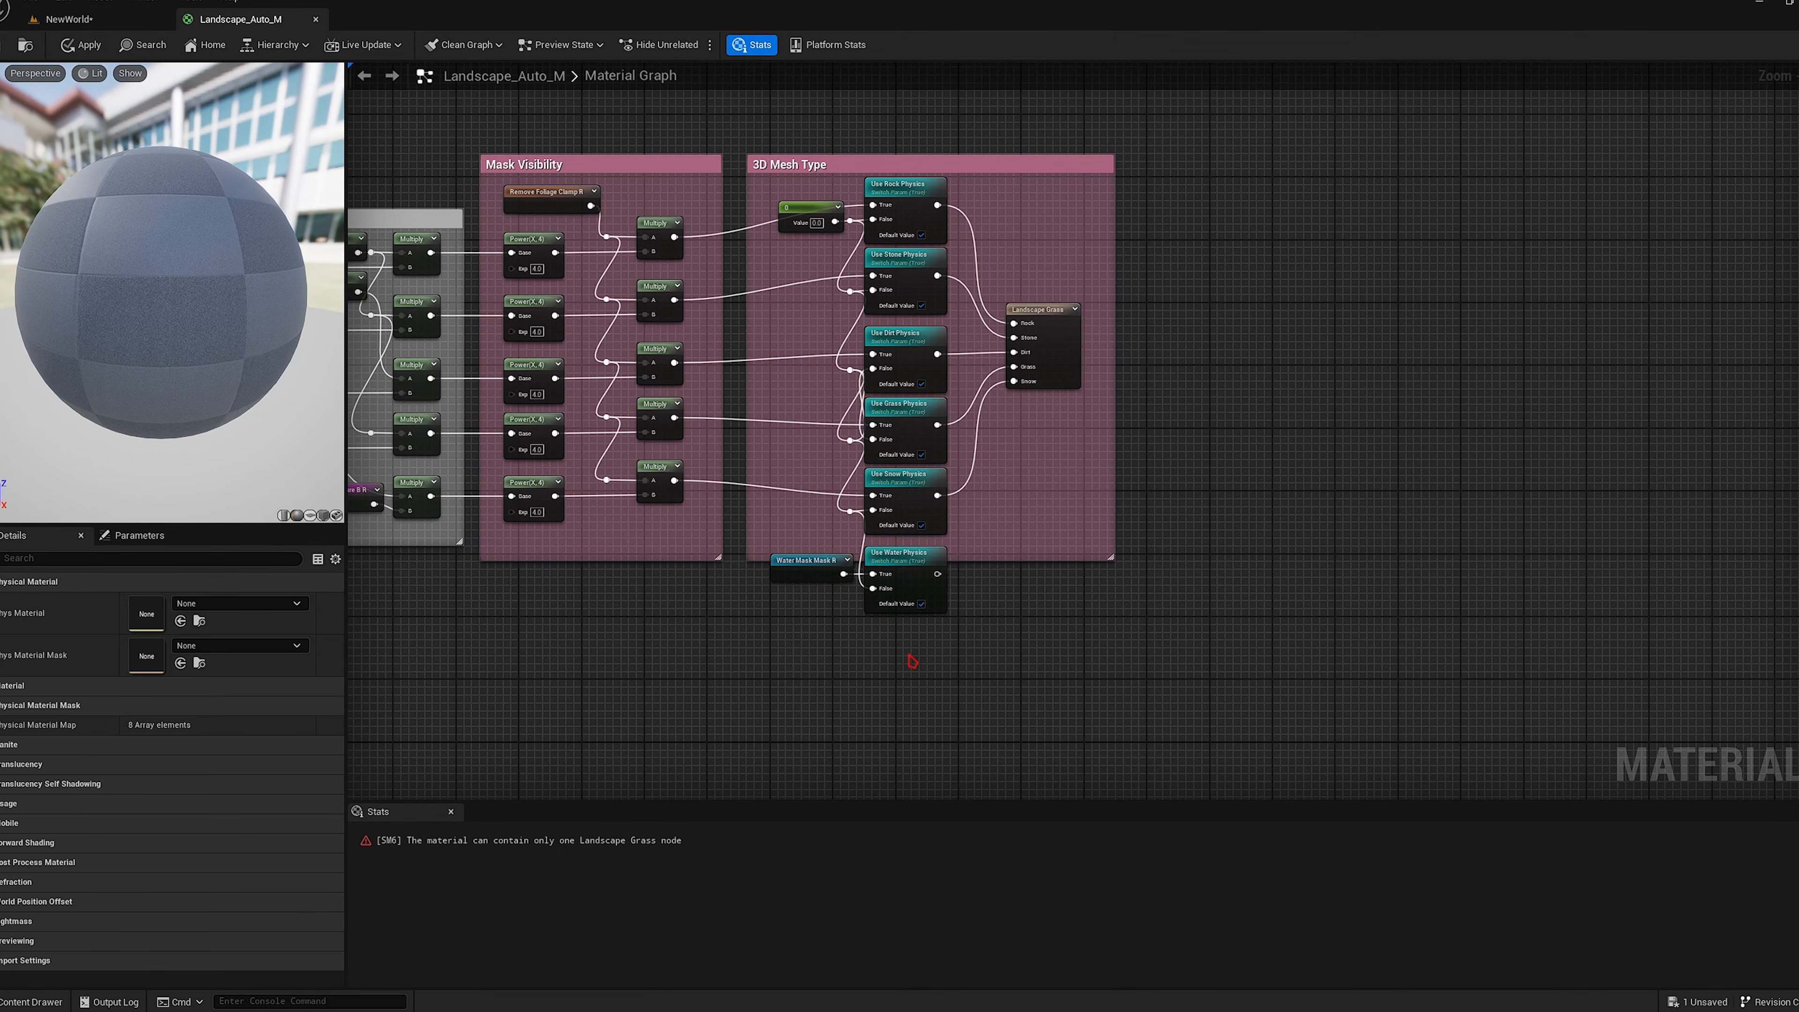
Replace the pasted landscape grass output node with a Landscape Physical Material Output node inside the 3D Mesh Type group.
{"action": "right_click_drag", "start_coordinate": [901, 648], "coordinate": [871, 644]}
{"action": "right_click_drag", "start_coordinate": [1001, 610], "coordinate": [908, 642]}
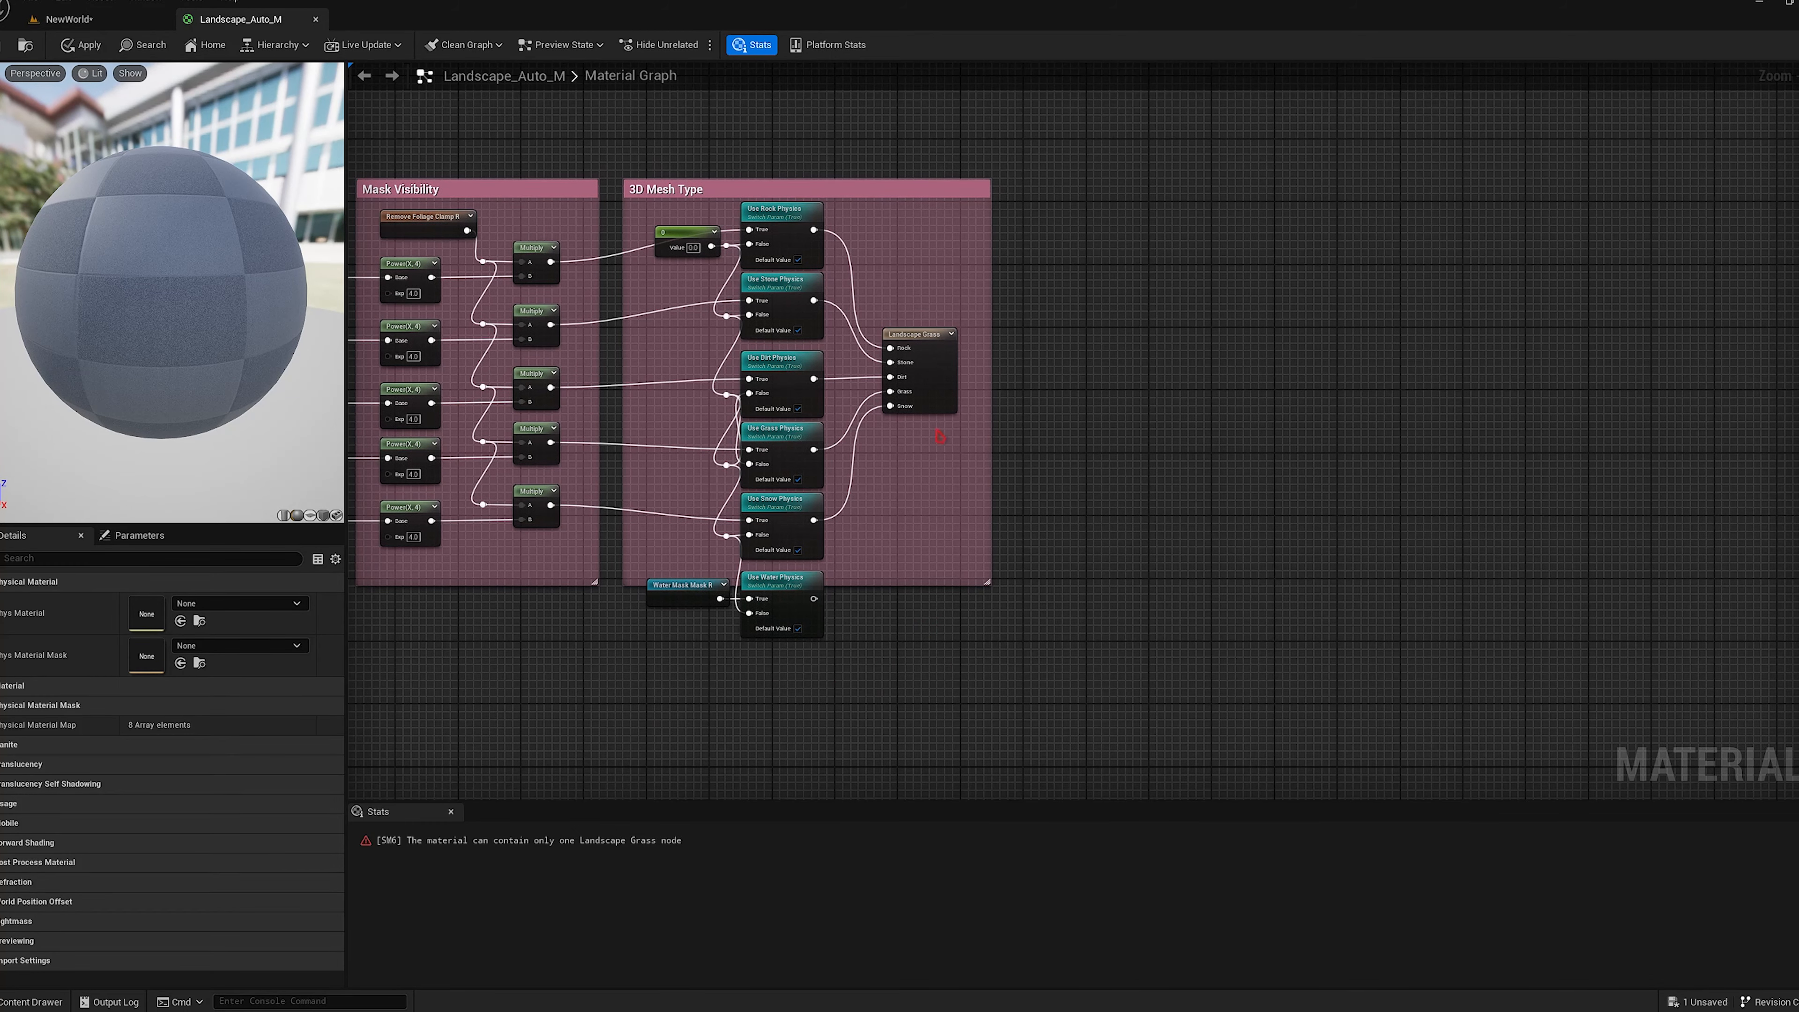
{"action": "left_click", "coordinate": [938, 380]}
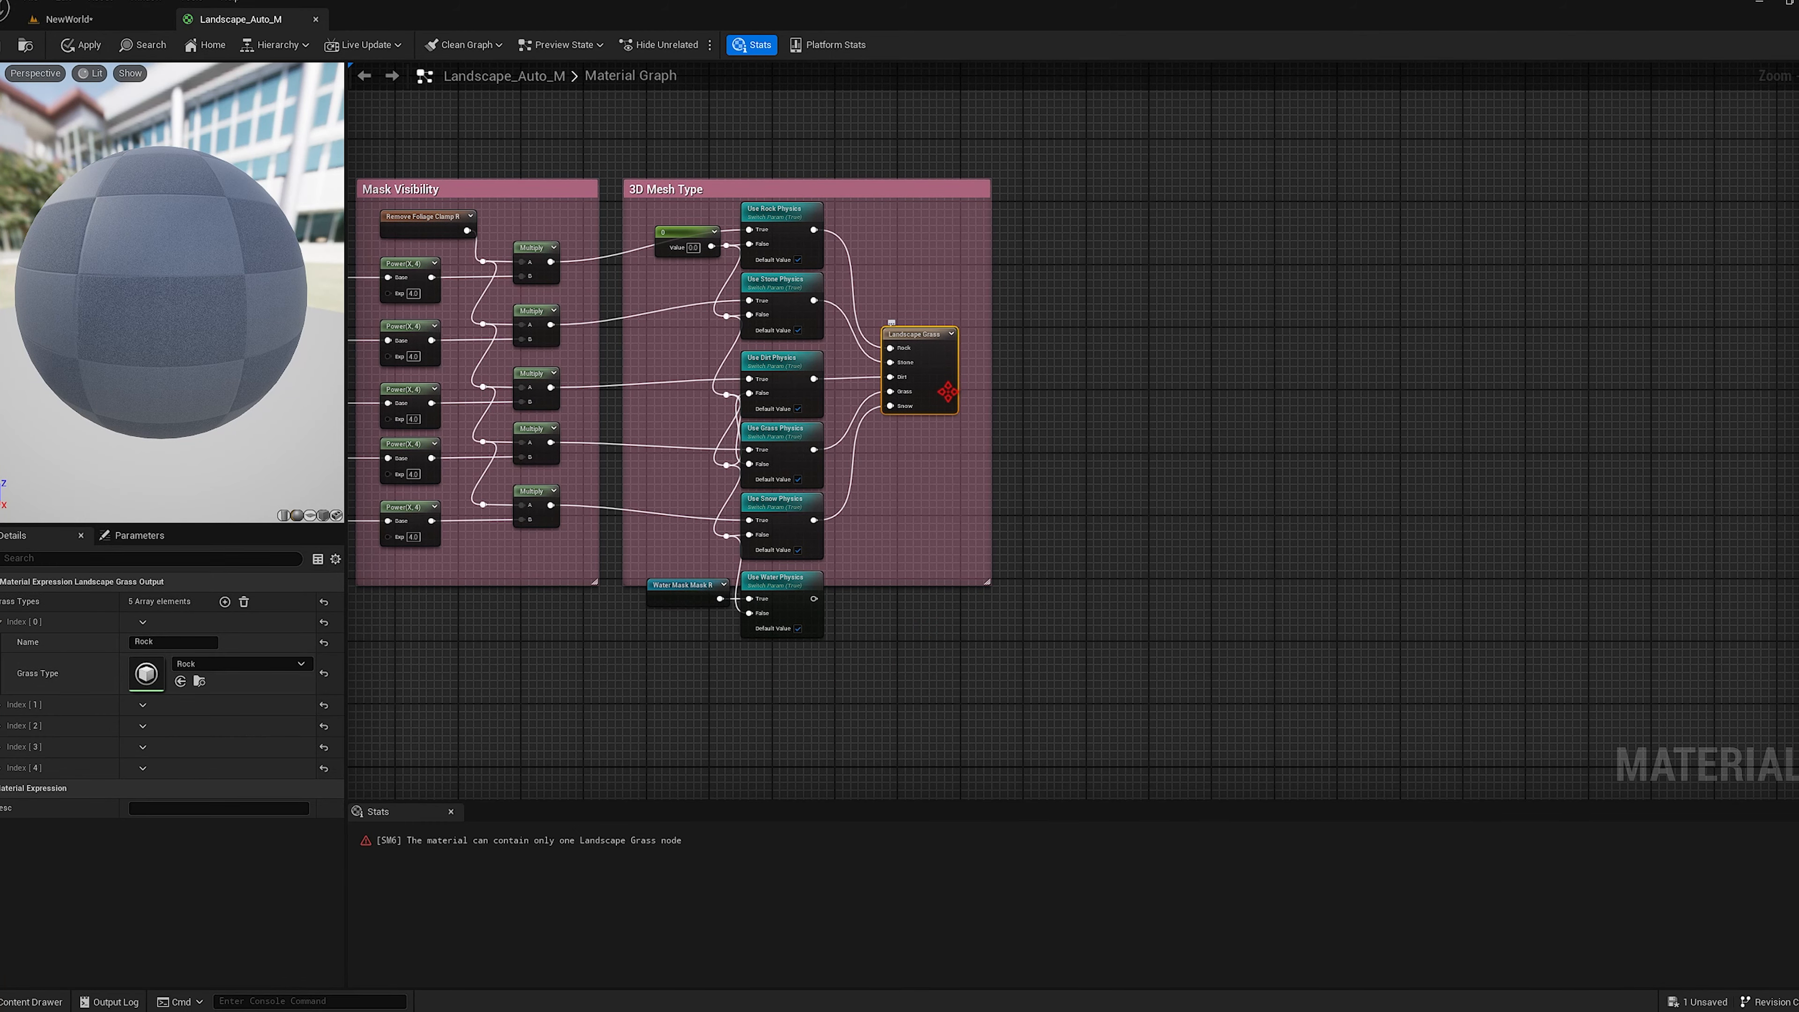
{"action": "key", "text": "Delete"}
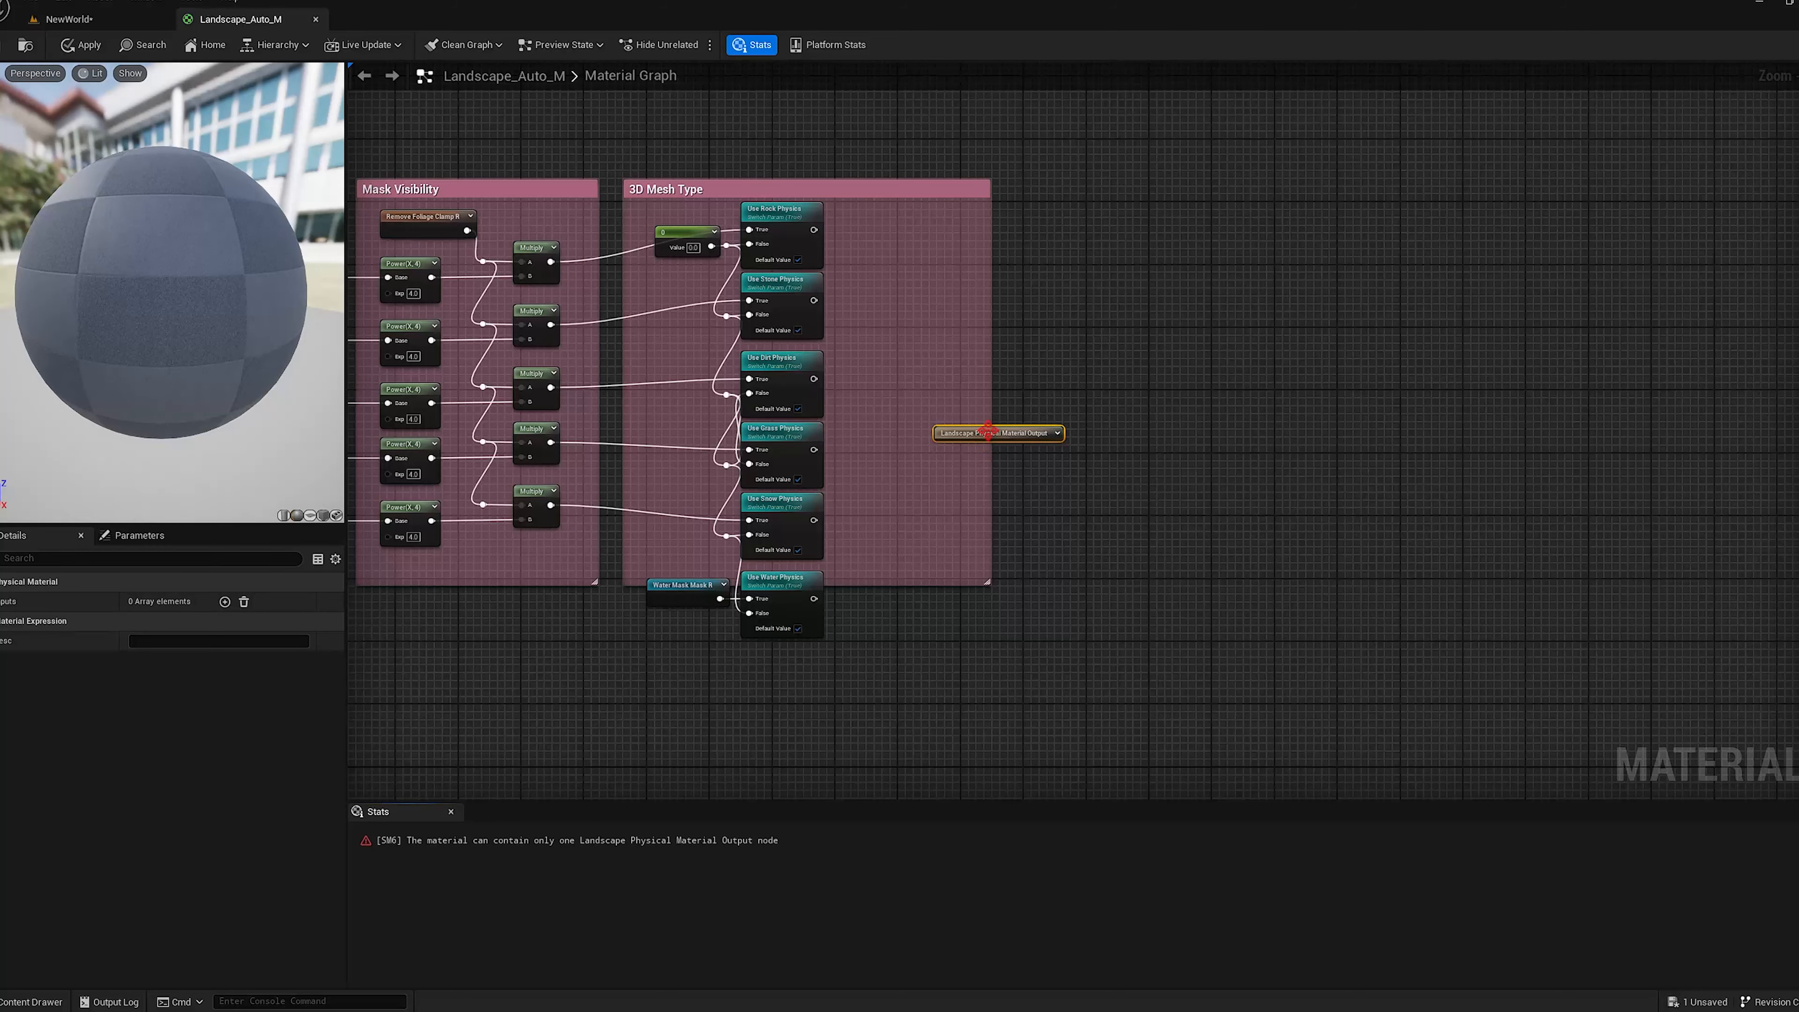
{"action": "left_click_drag", "start_coordinate": [988, 431], "coordinate": [904, 386]}
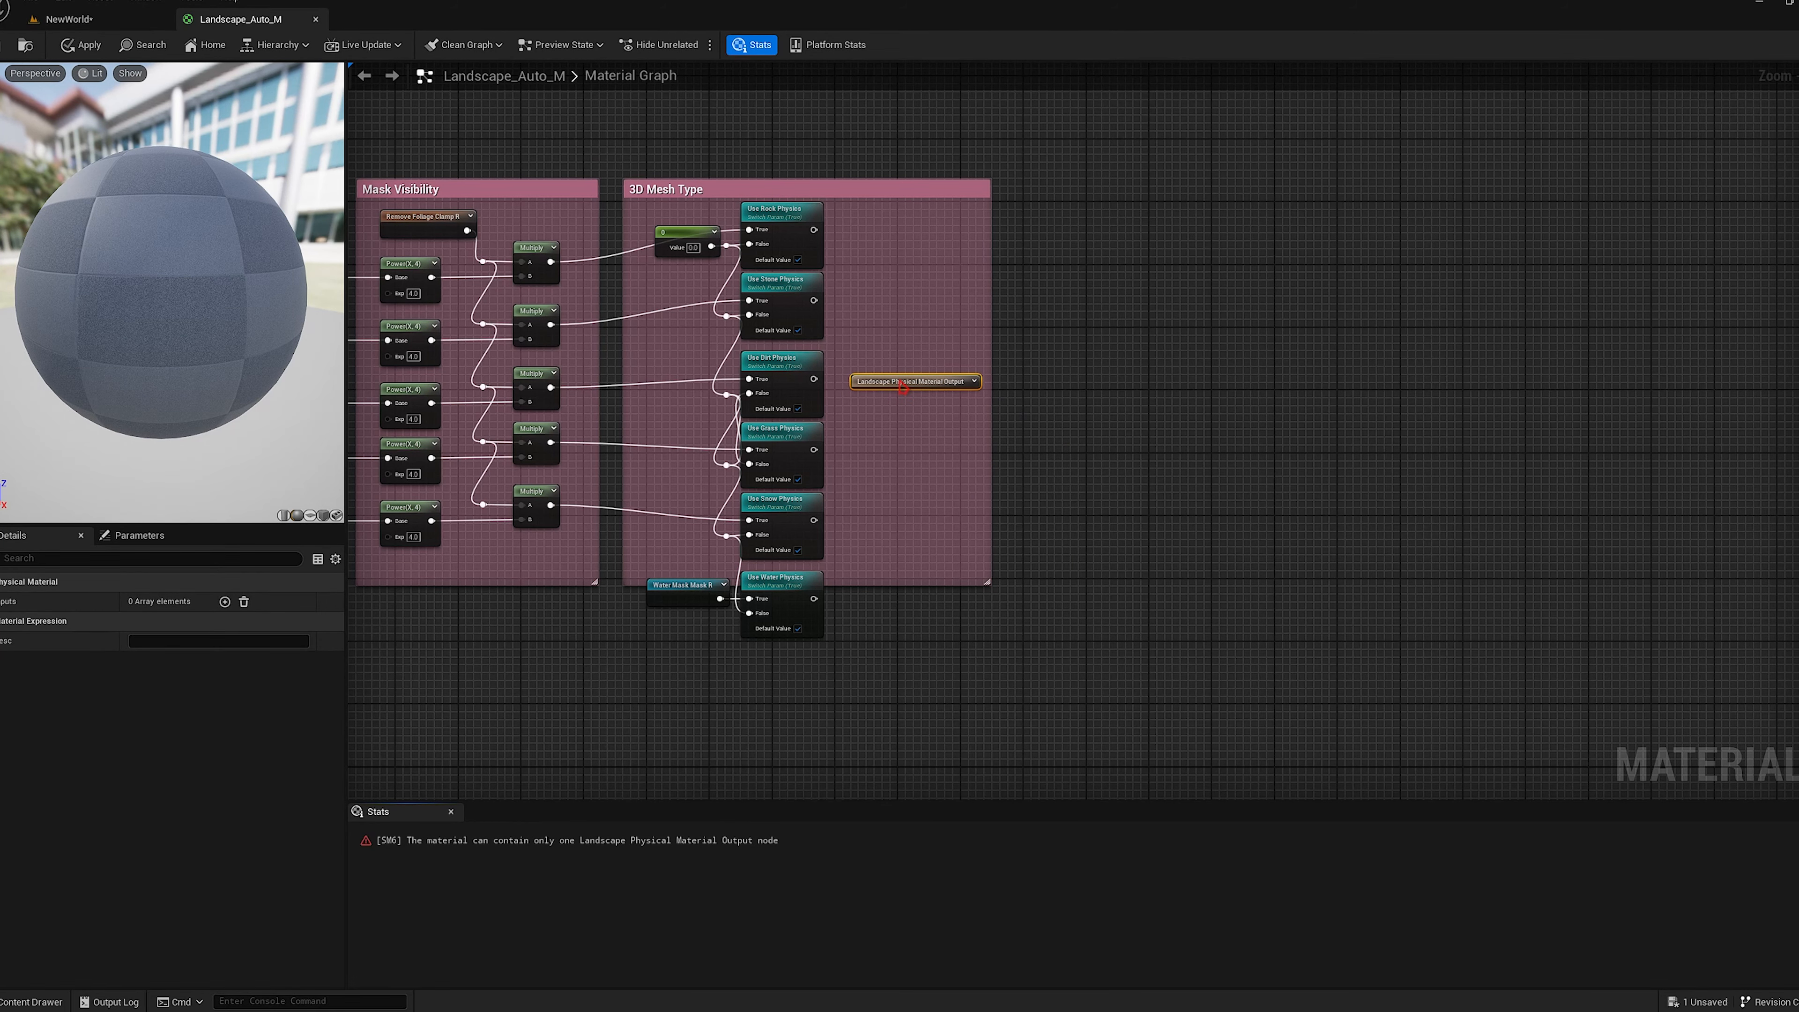
Add six inputs to the Landscape Physical Material Output node, one for each physics switch.
{"action": "left_click", "coordinate": [796, 241]}
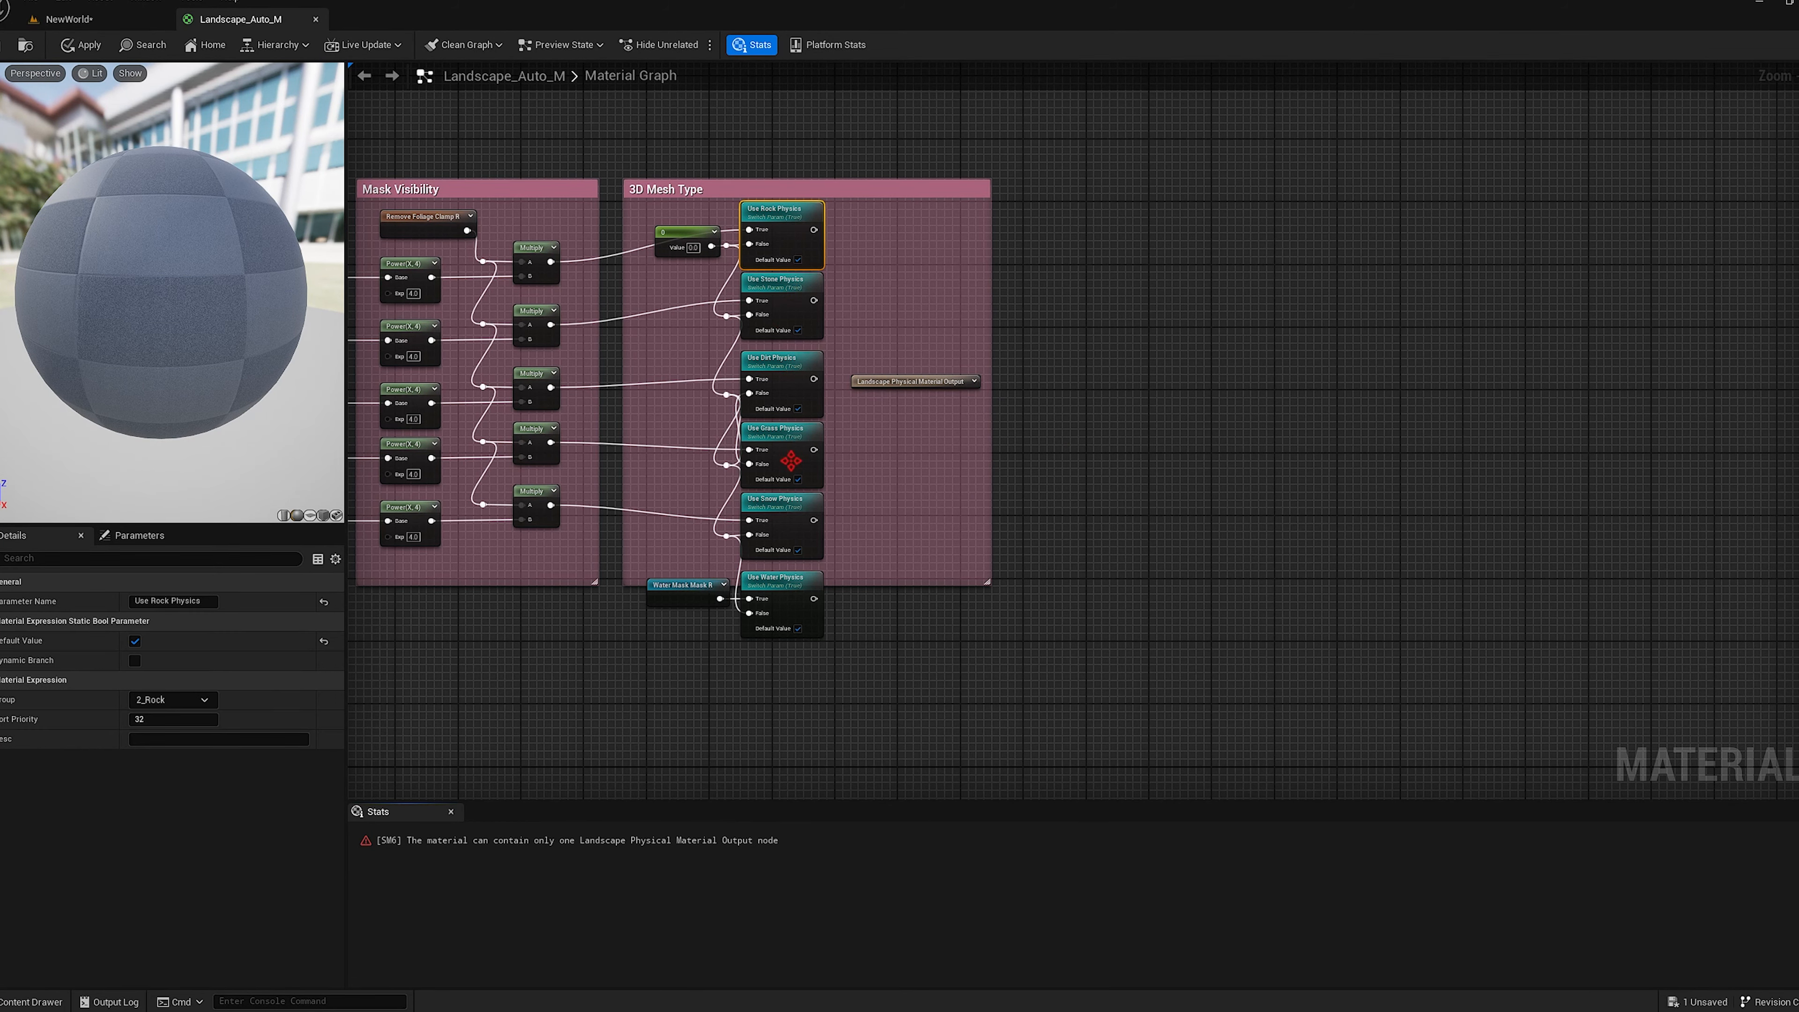
{"action": "left_click", "coordinate": [912, 383]}
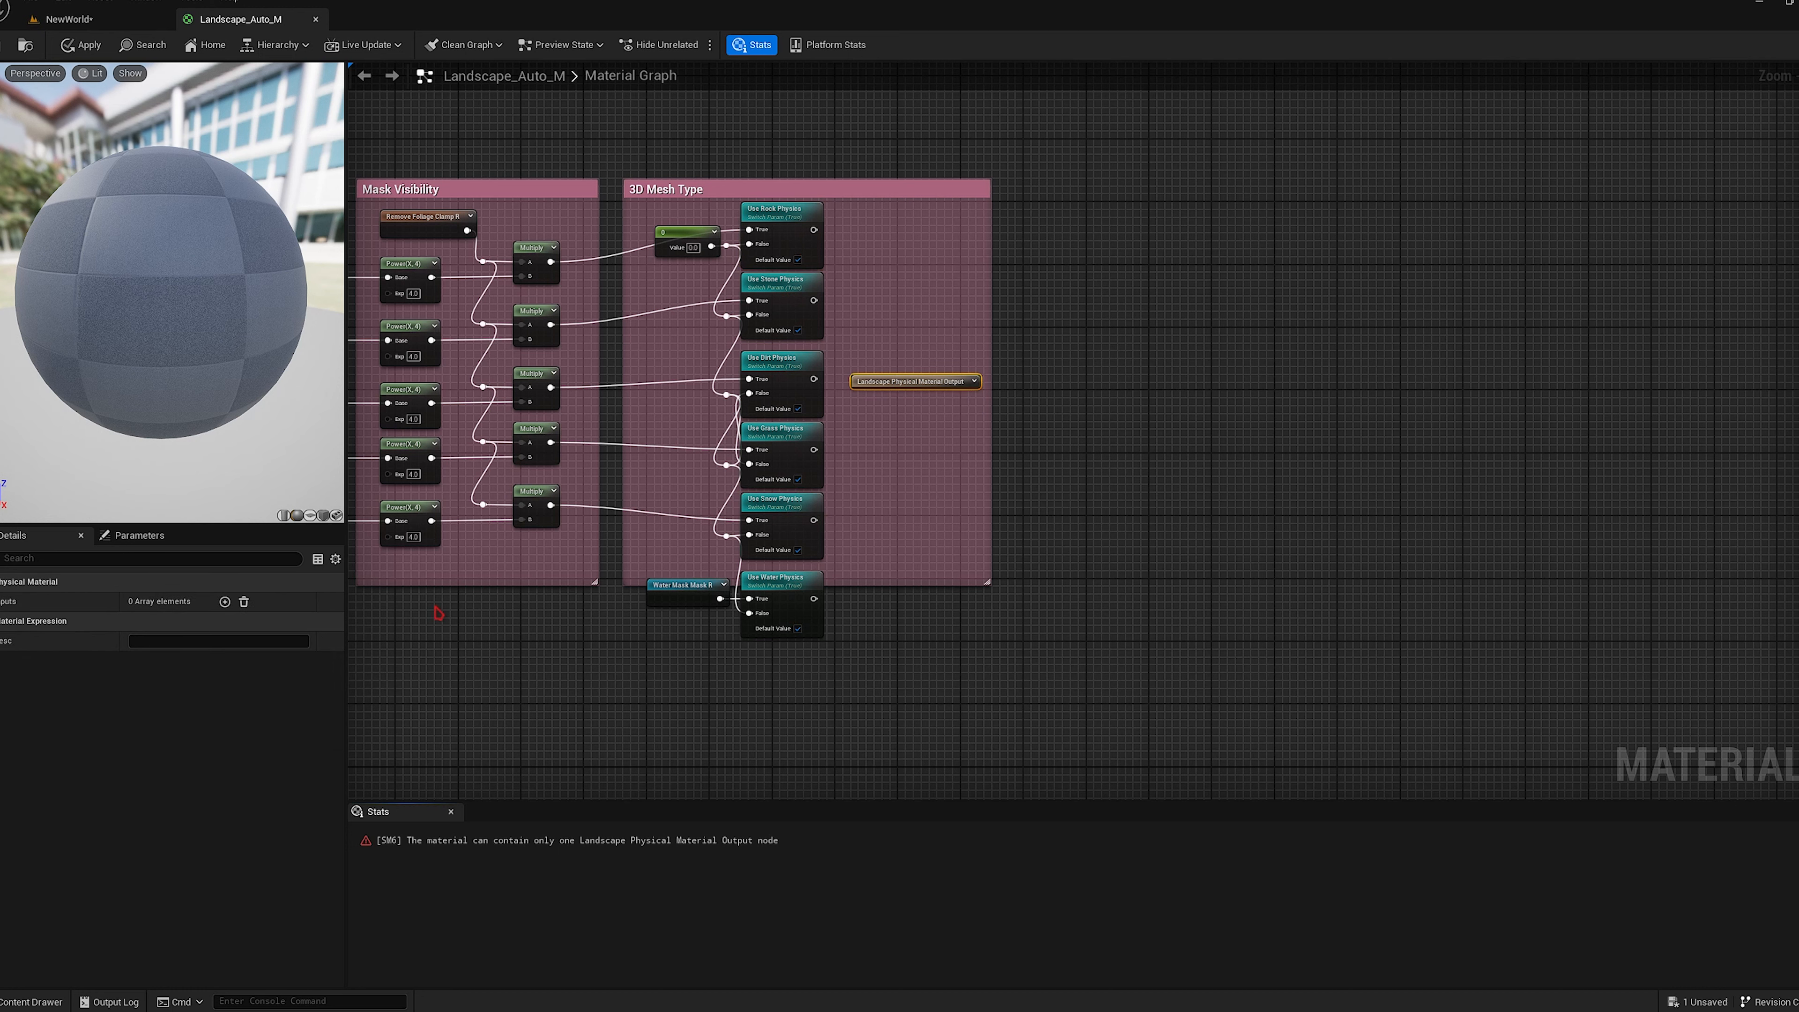
{"action": "left_click", "coordinate": [224, 601]}
{"action": "left_click", "coordinate": [224, 601]}
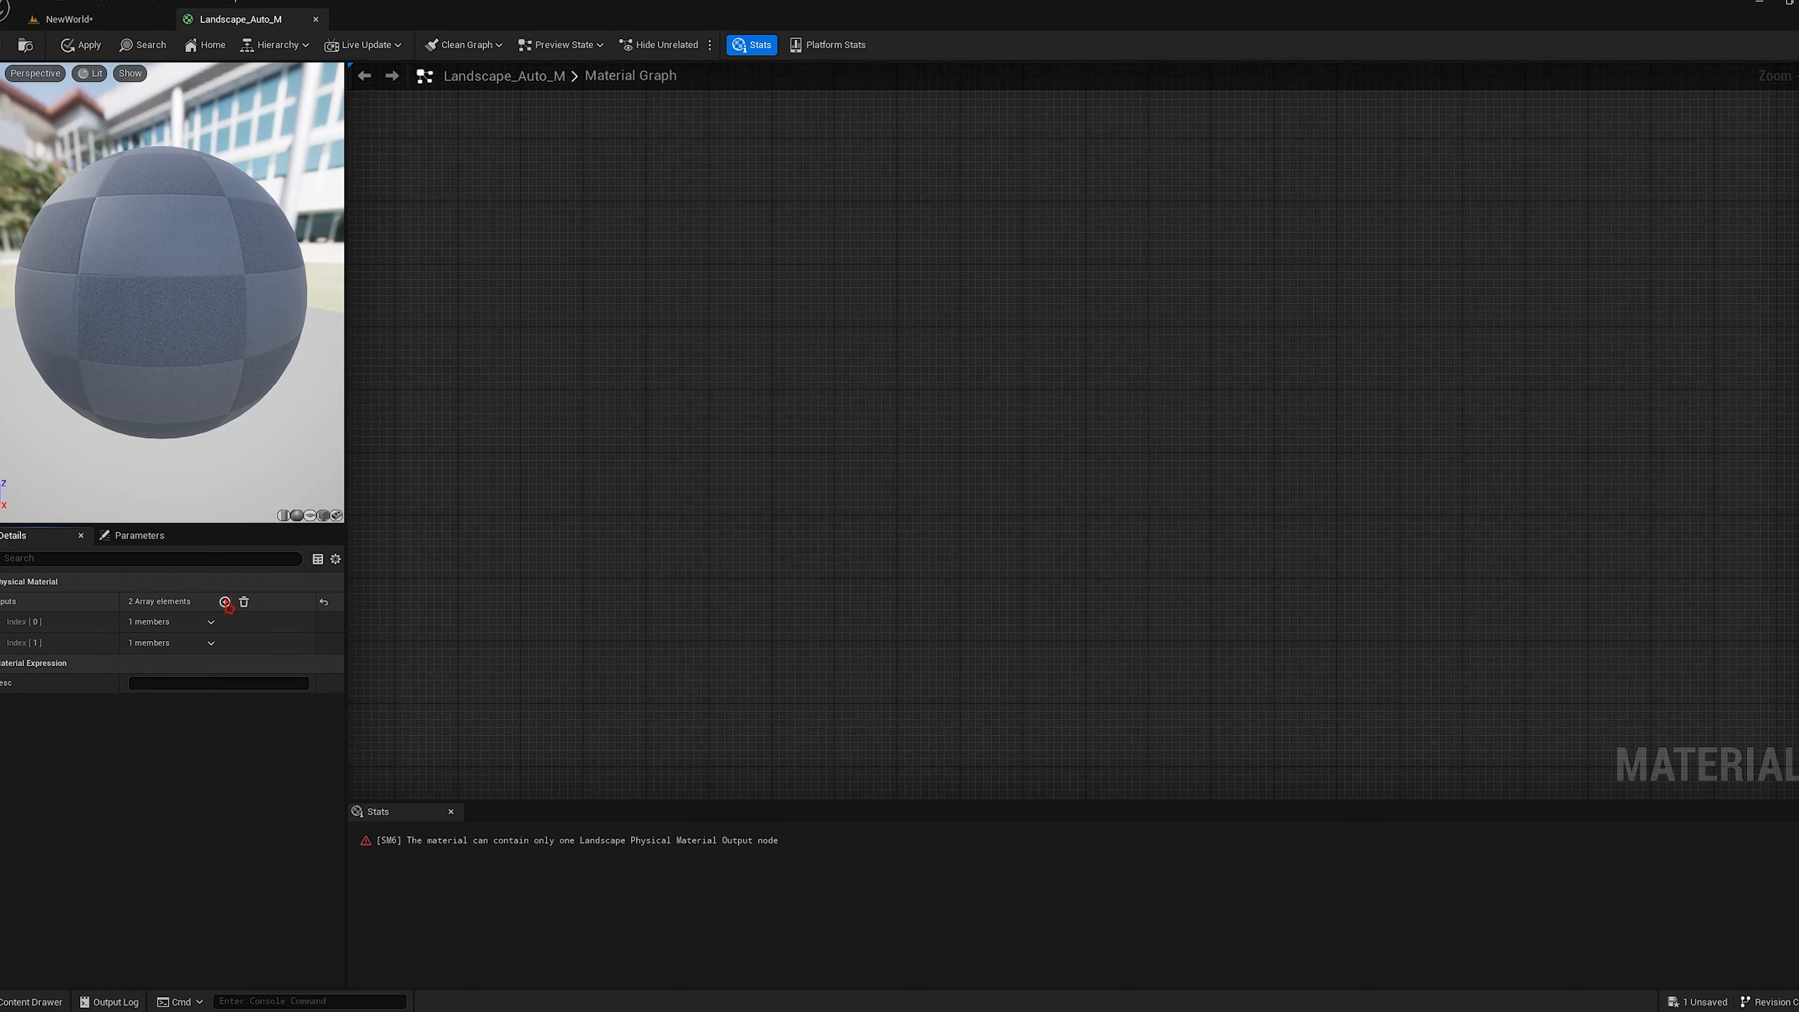
{"action": "left_click", "coordinate": [225, 602]}
{"action": "left_click", "coordinate": [225, 602]}
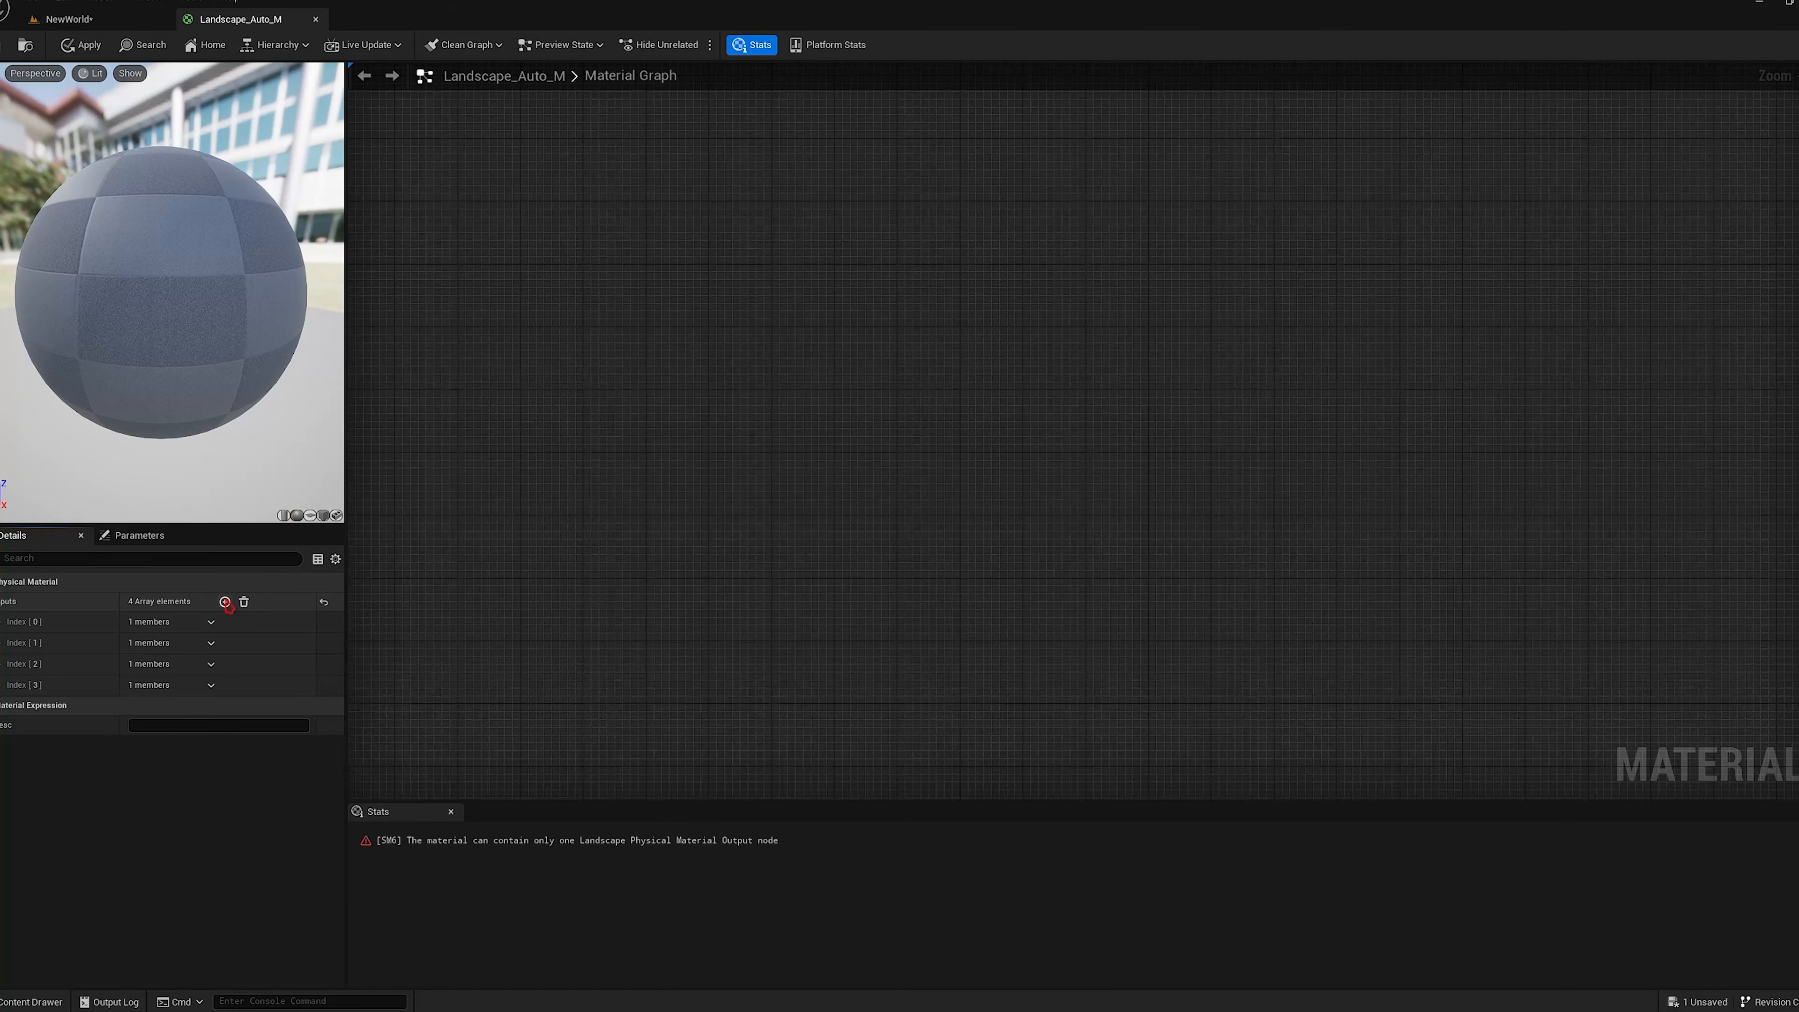
{"action": "left_click", "coordinate": [224, 602]}
{"action": "left_click", "coordinate": [224, 602]}
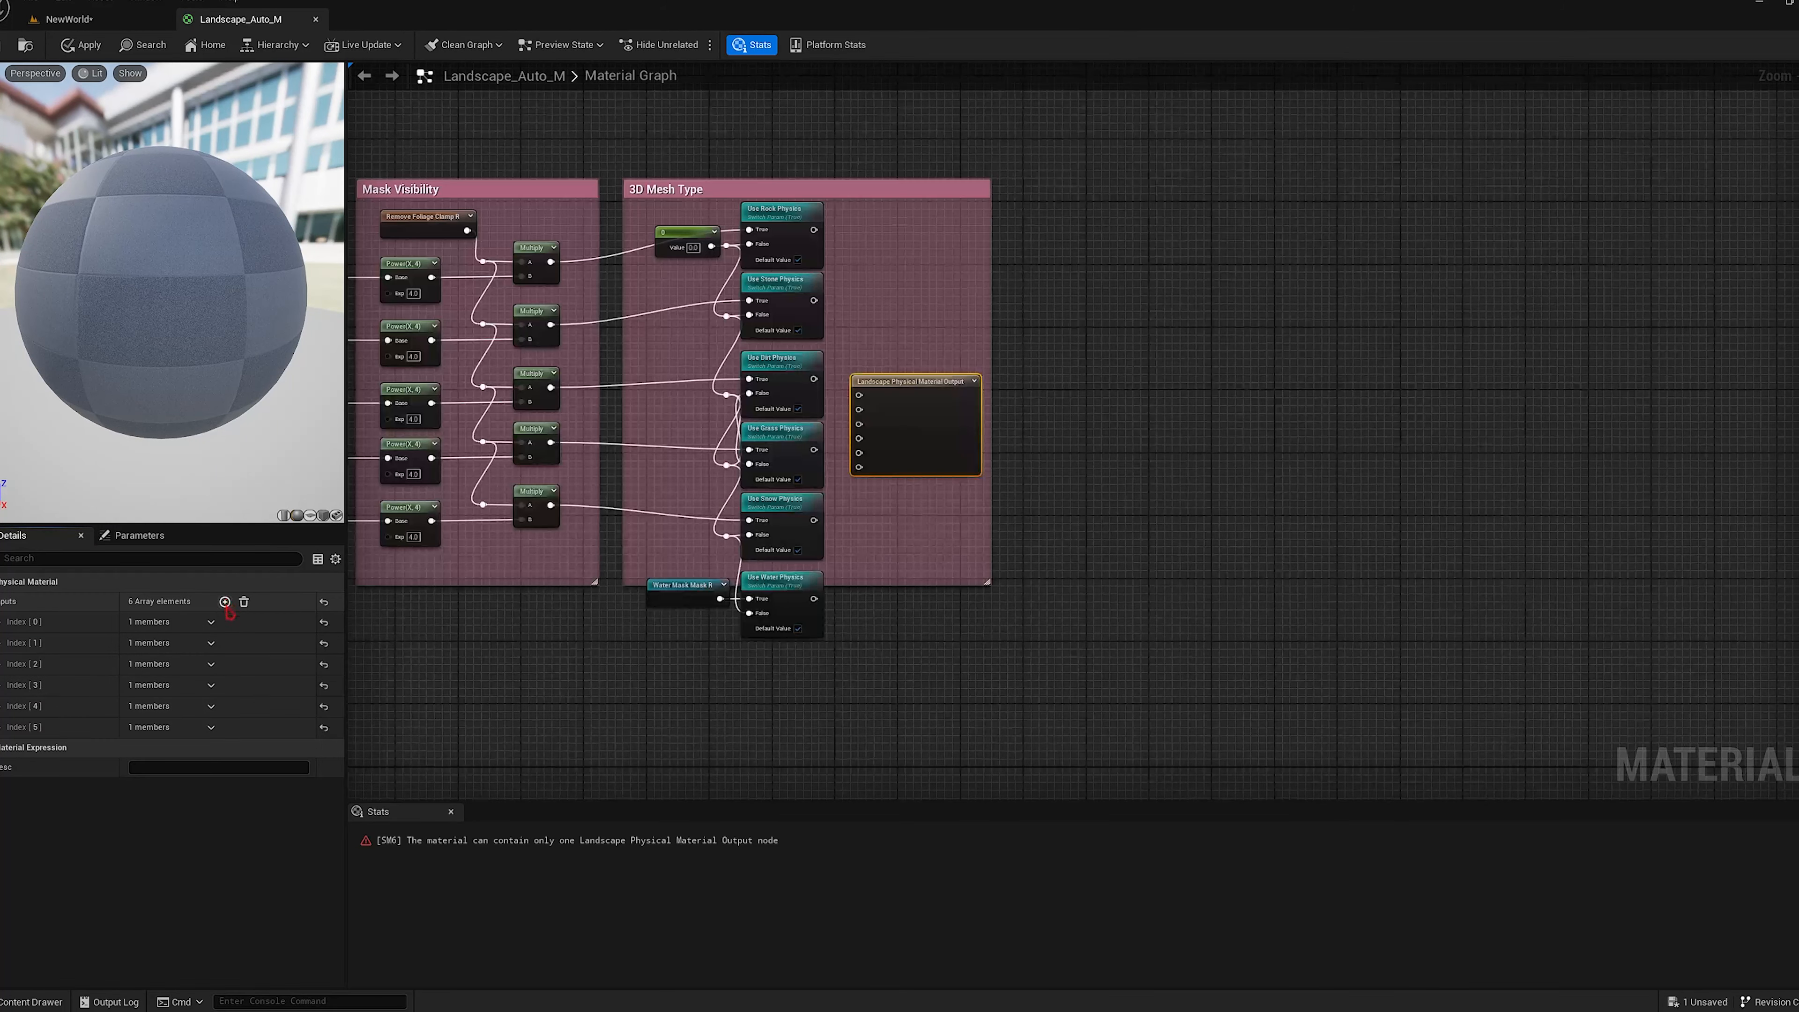
Expand all six input entries of the Landscape Physical Material Output node to expose their physical material settings.
{"action": "left_click", "coordinate": [3, 727]}
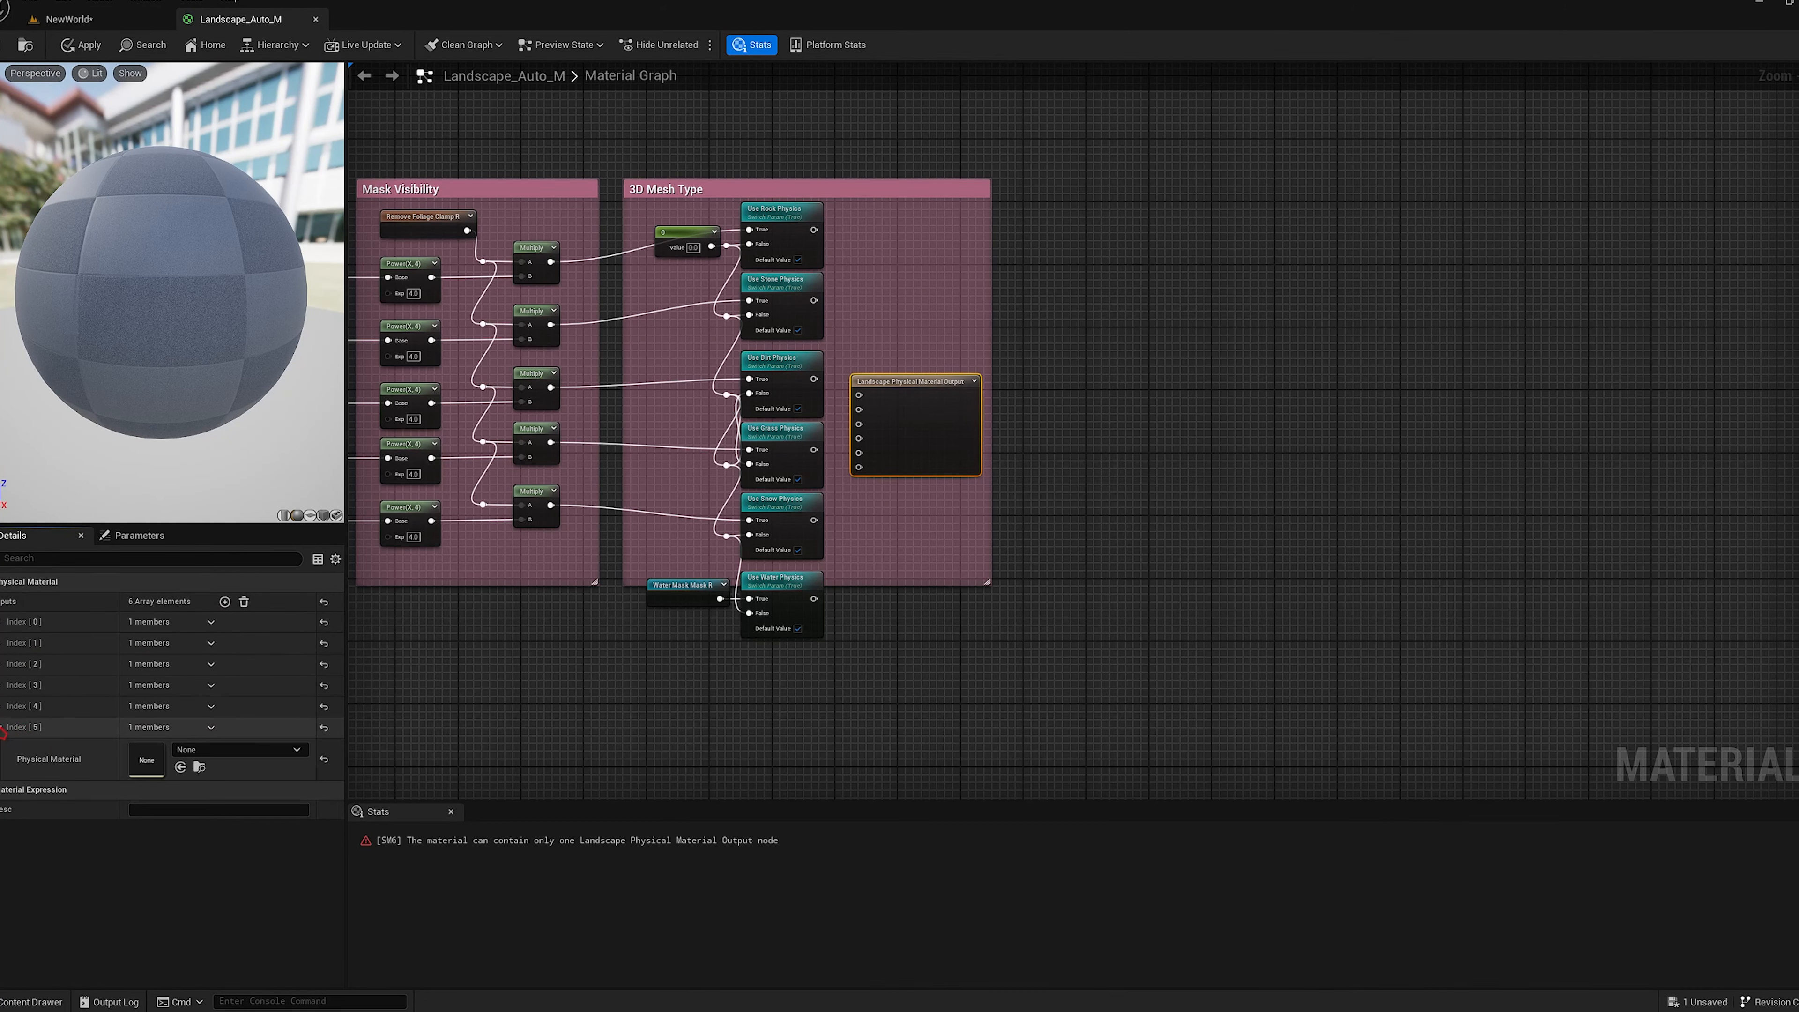
{"action": "left_click", "coordinate": [3, 706]}
{"action": "left_click", "coordinate": [3, 685]}
{"action": "left_click", "coordinate": [2, 663]}
{"action": "left_click", "coordinate": [3, 642]}
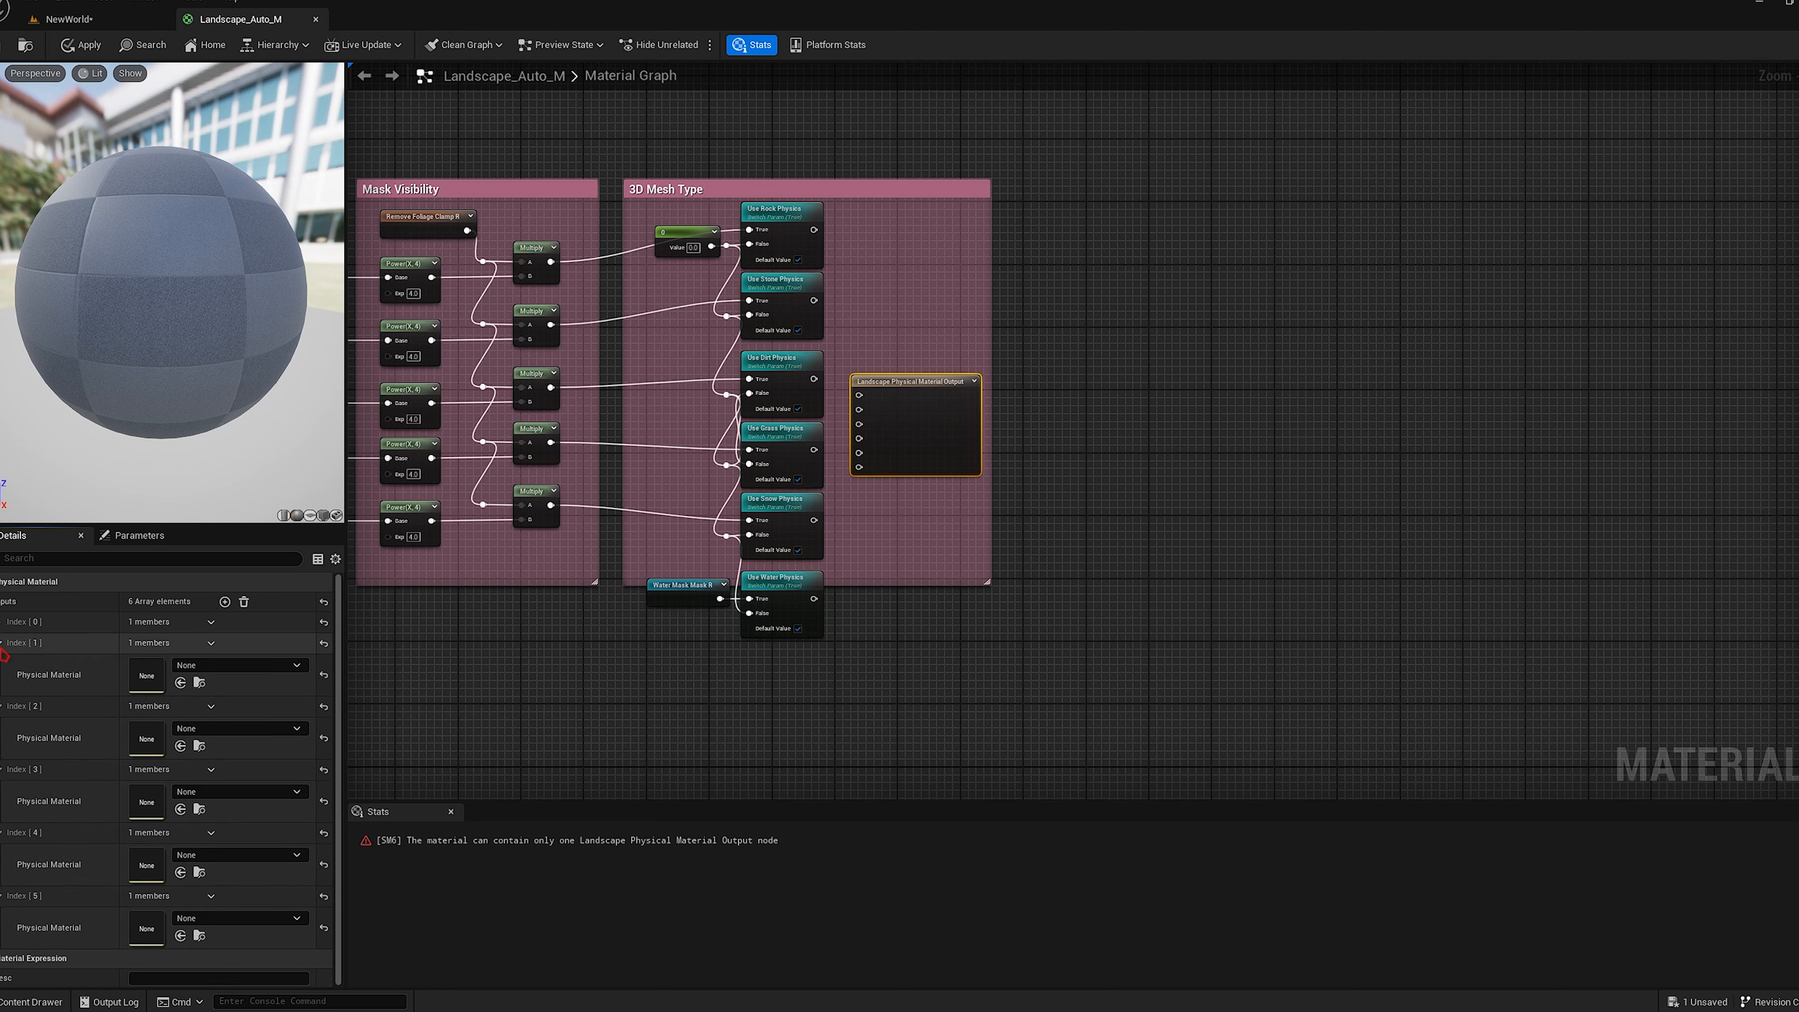
{"action": "left_click", "coordinate": [2, 621]}
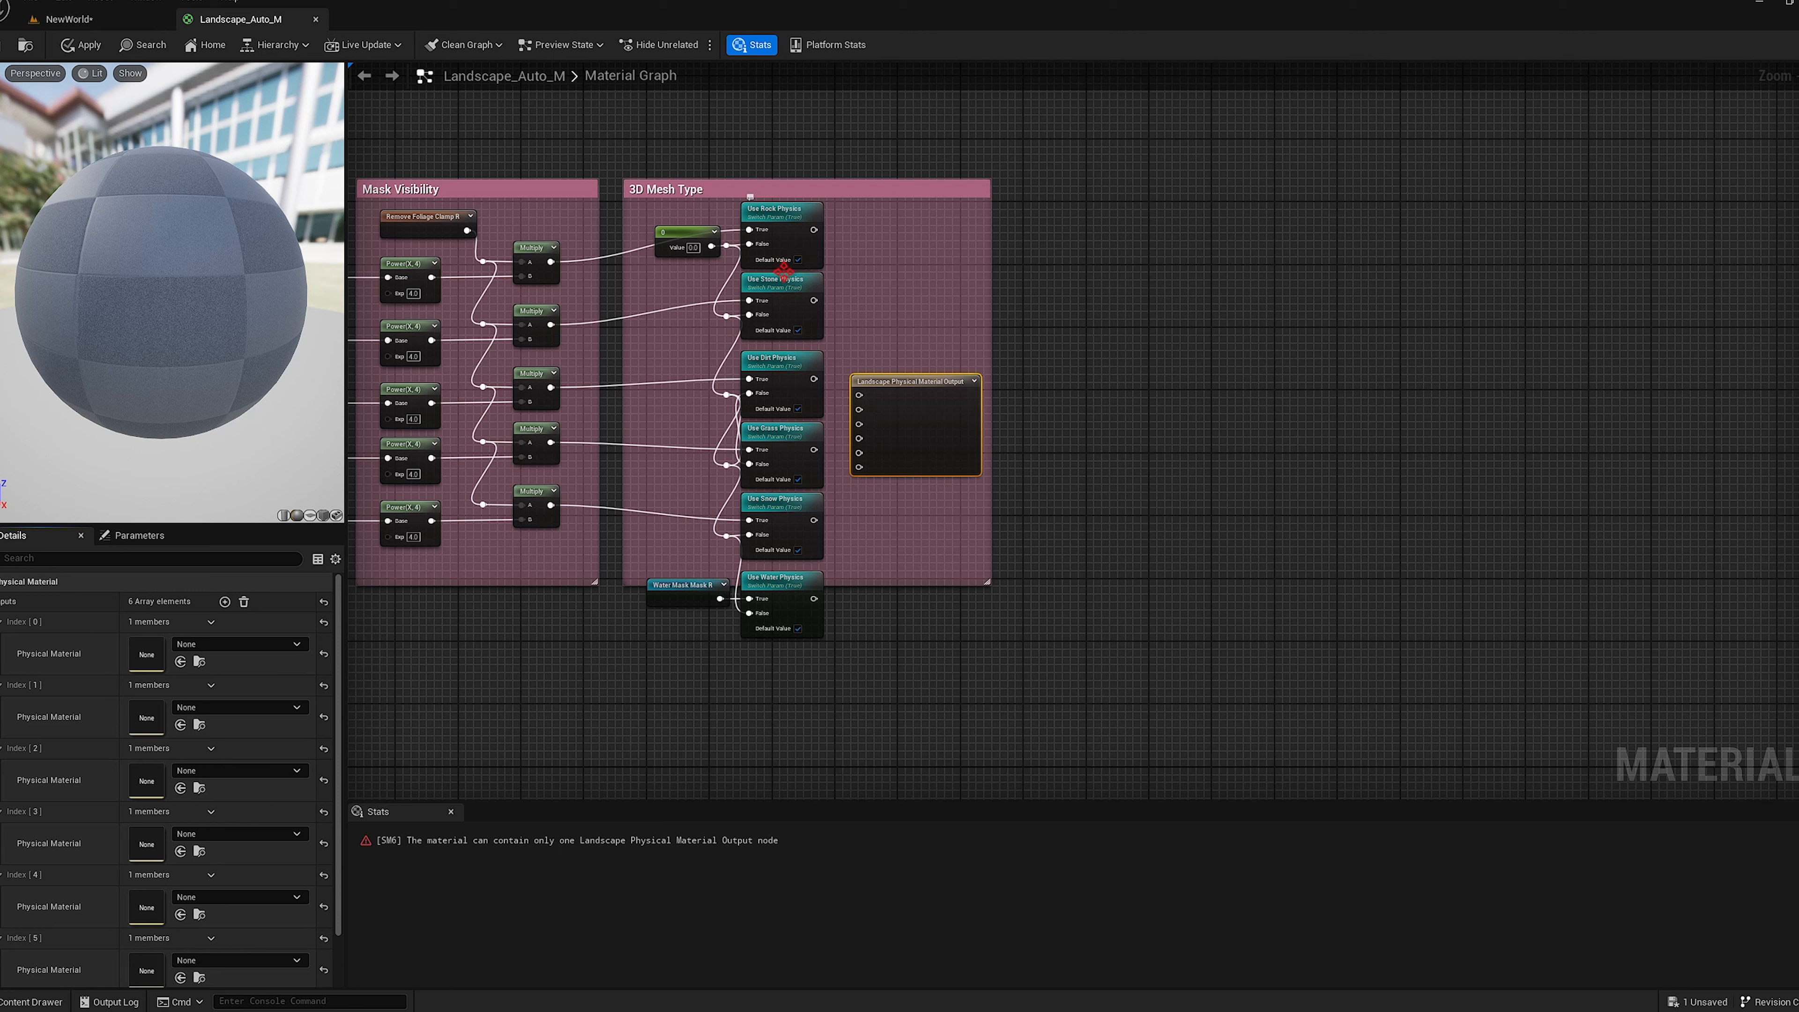
{"action": "left_click", "coordinate": [792, 236]}
{"action": "left_click", "coordinate": [794, 291], "text": "shift"}
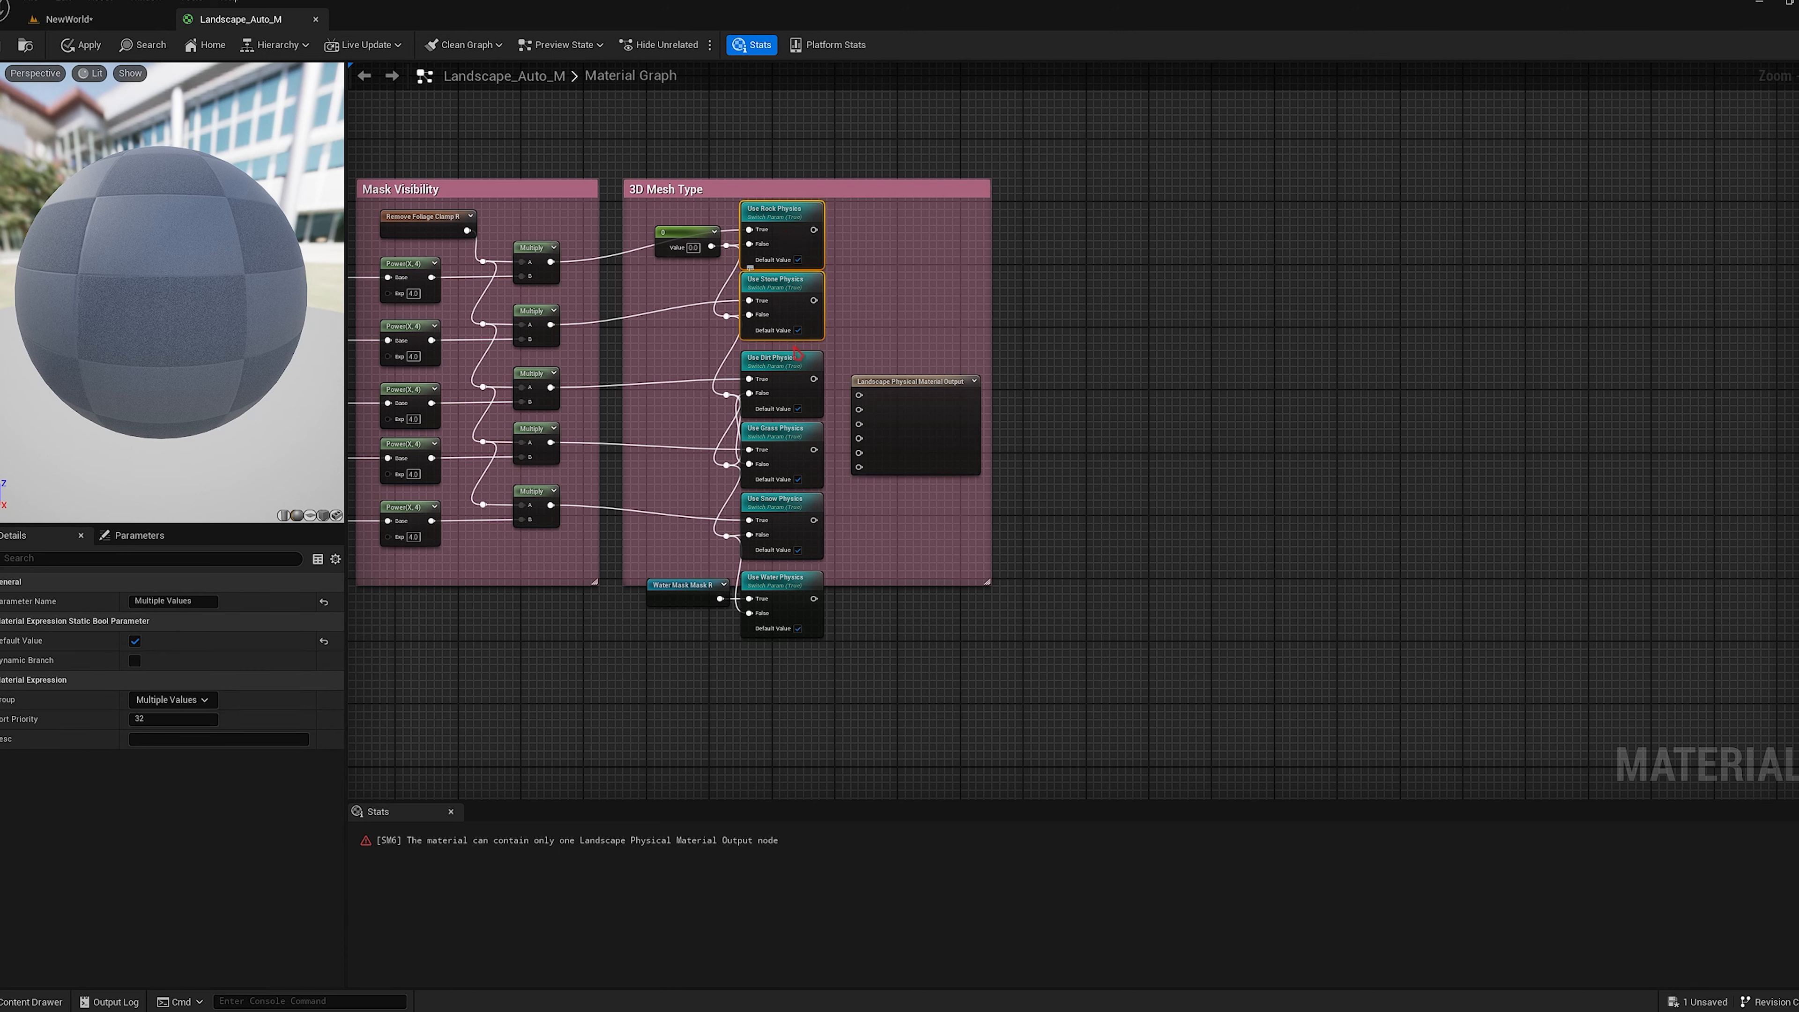
{"action": "left_click", "coordinate": [793, 361], "text": "shift"}
Assign PM_Dirt as the physical material of the first three inputs on the Landscape Physical Material Output node.
{"action": "left_click", "coordinate": [960, 435]}
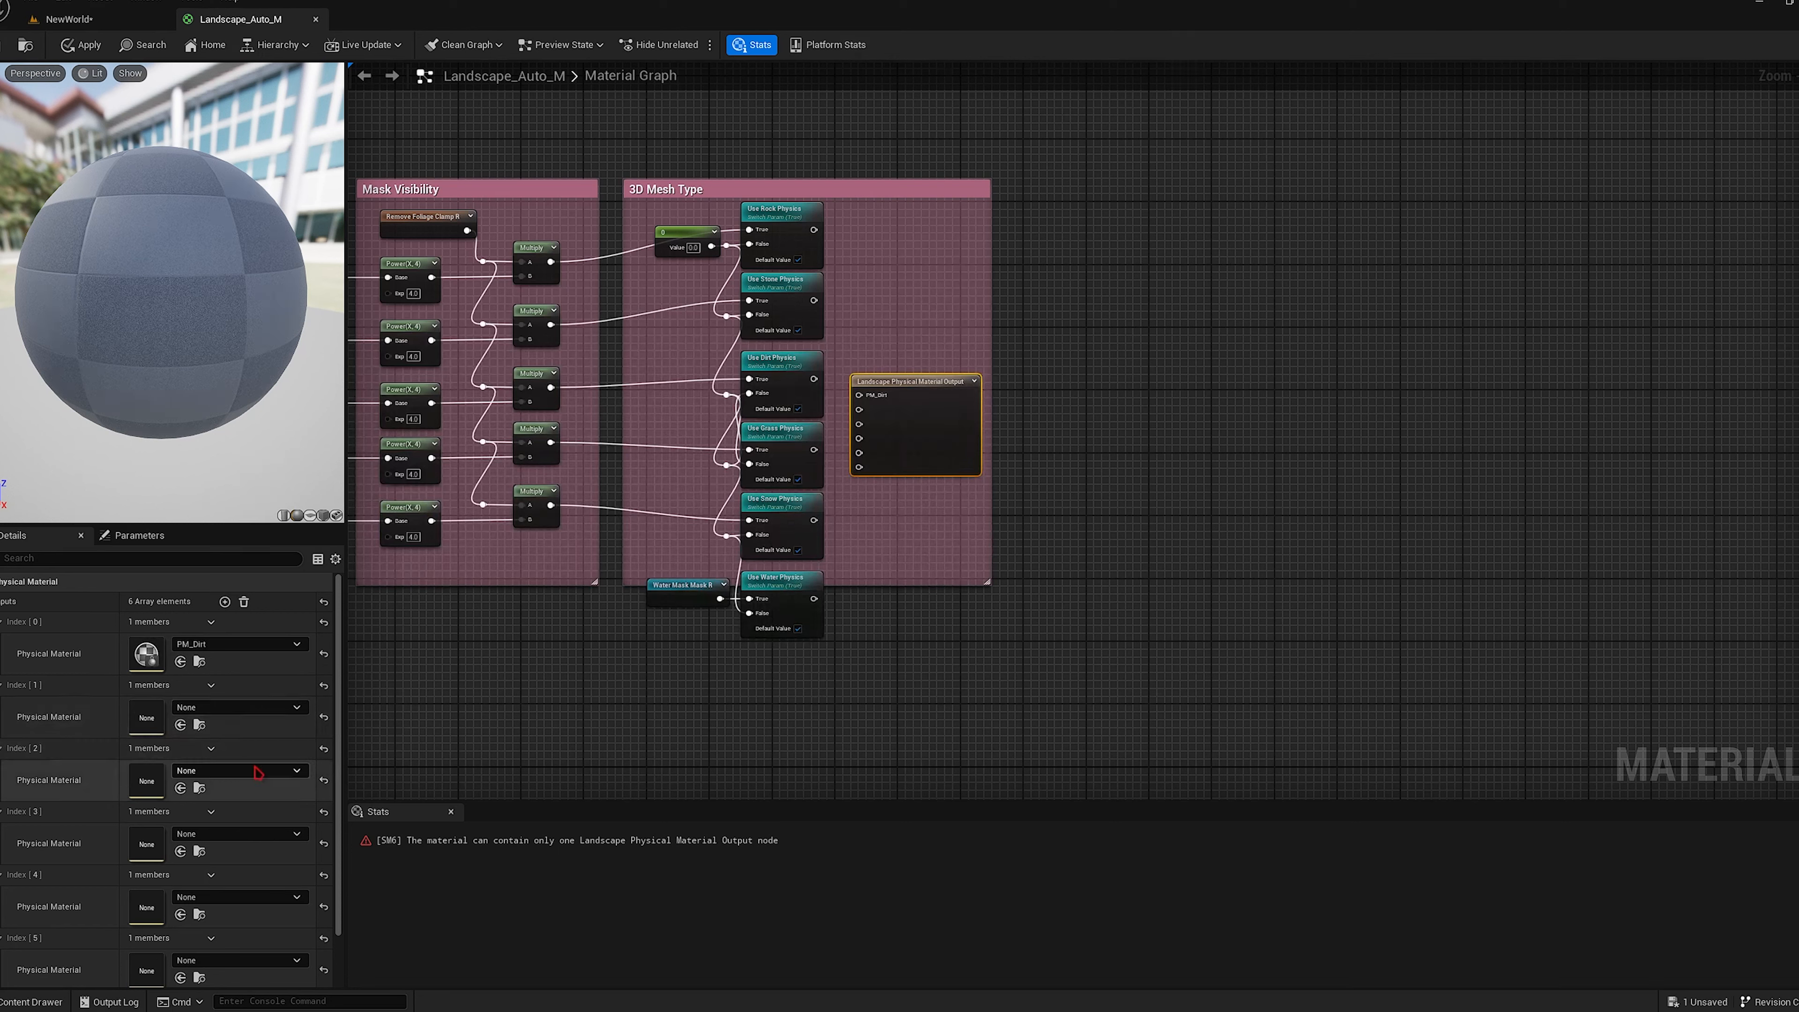
{"action": "left_click", "coordinate": [231, 782]}
{"action": "left_click", "coordinate": [231, 773]}
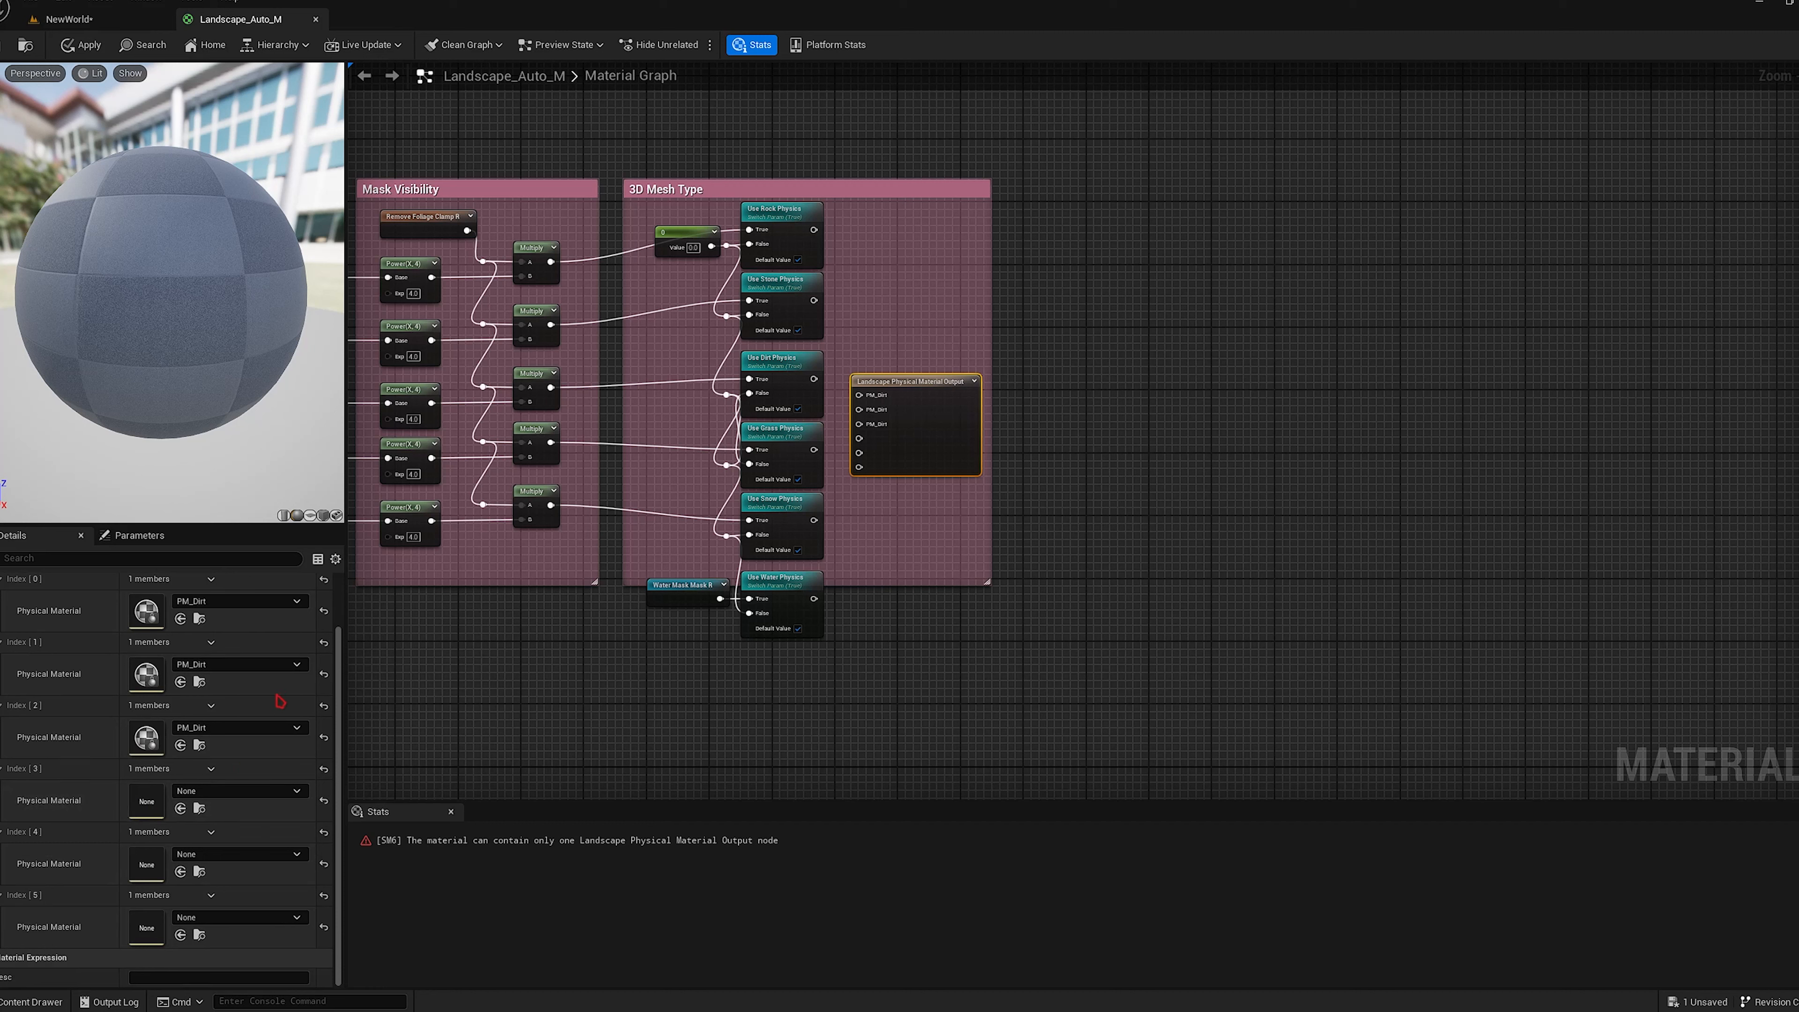
Assign PM_Grass, PM_Snow and PM_Water to the last three inputs of the Landscape Physical Material Output node, in that order.
{"action": "left_click", "coordinate": [240, 844]}
{"action": "left_click", "coordinate": [279, 758]}
{"action": "left_click", "coordinate": [240, 917]}
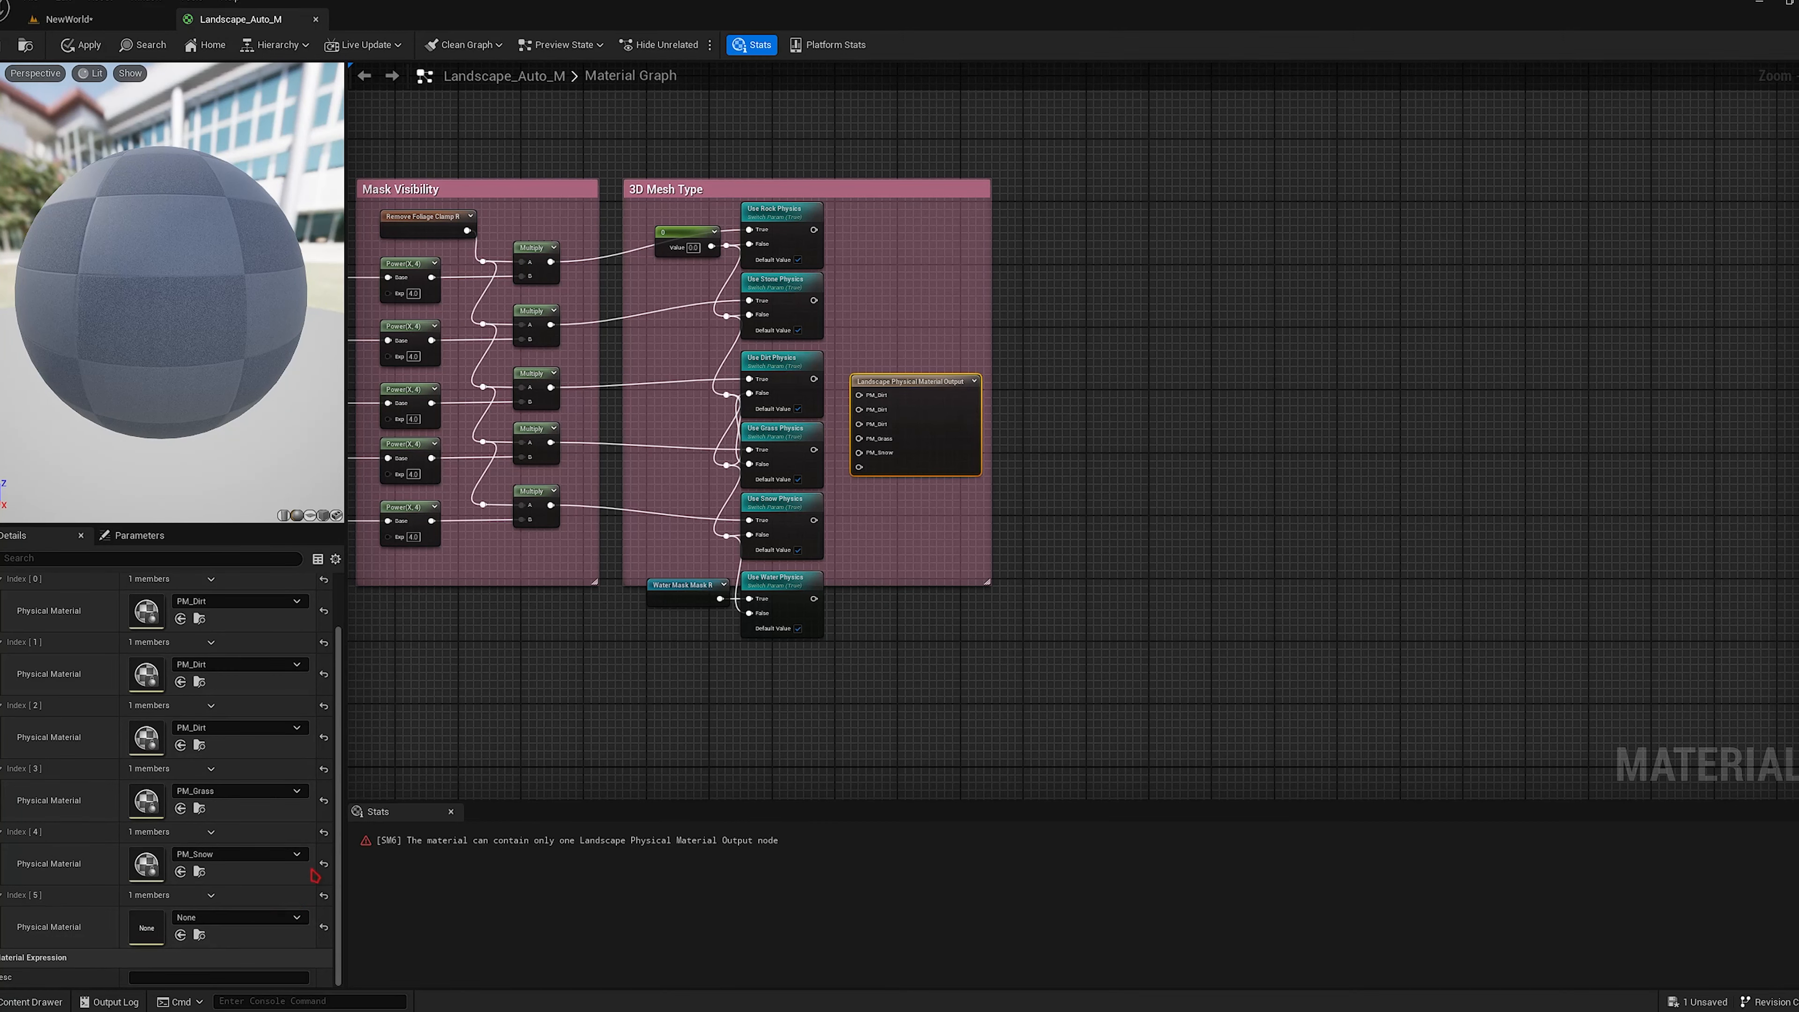
{"action": "left_click", "coordinate": [295, 916]}
Connect the six physics switches to the Landscape Physical Material Output node in order, from rock at the first input to water at the last.
{"action": "left_click_drag", "start_coordinate": [814, 599], "coordinate": [860, 439]}
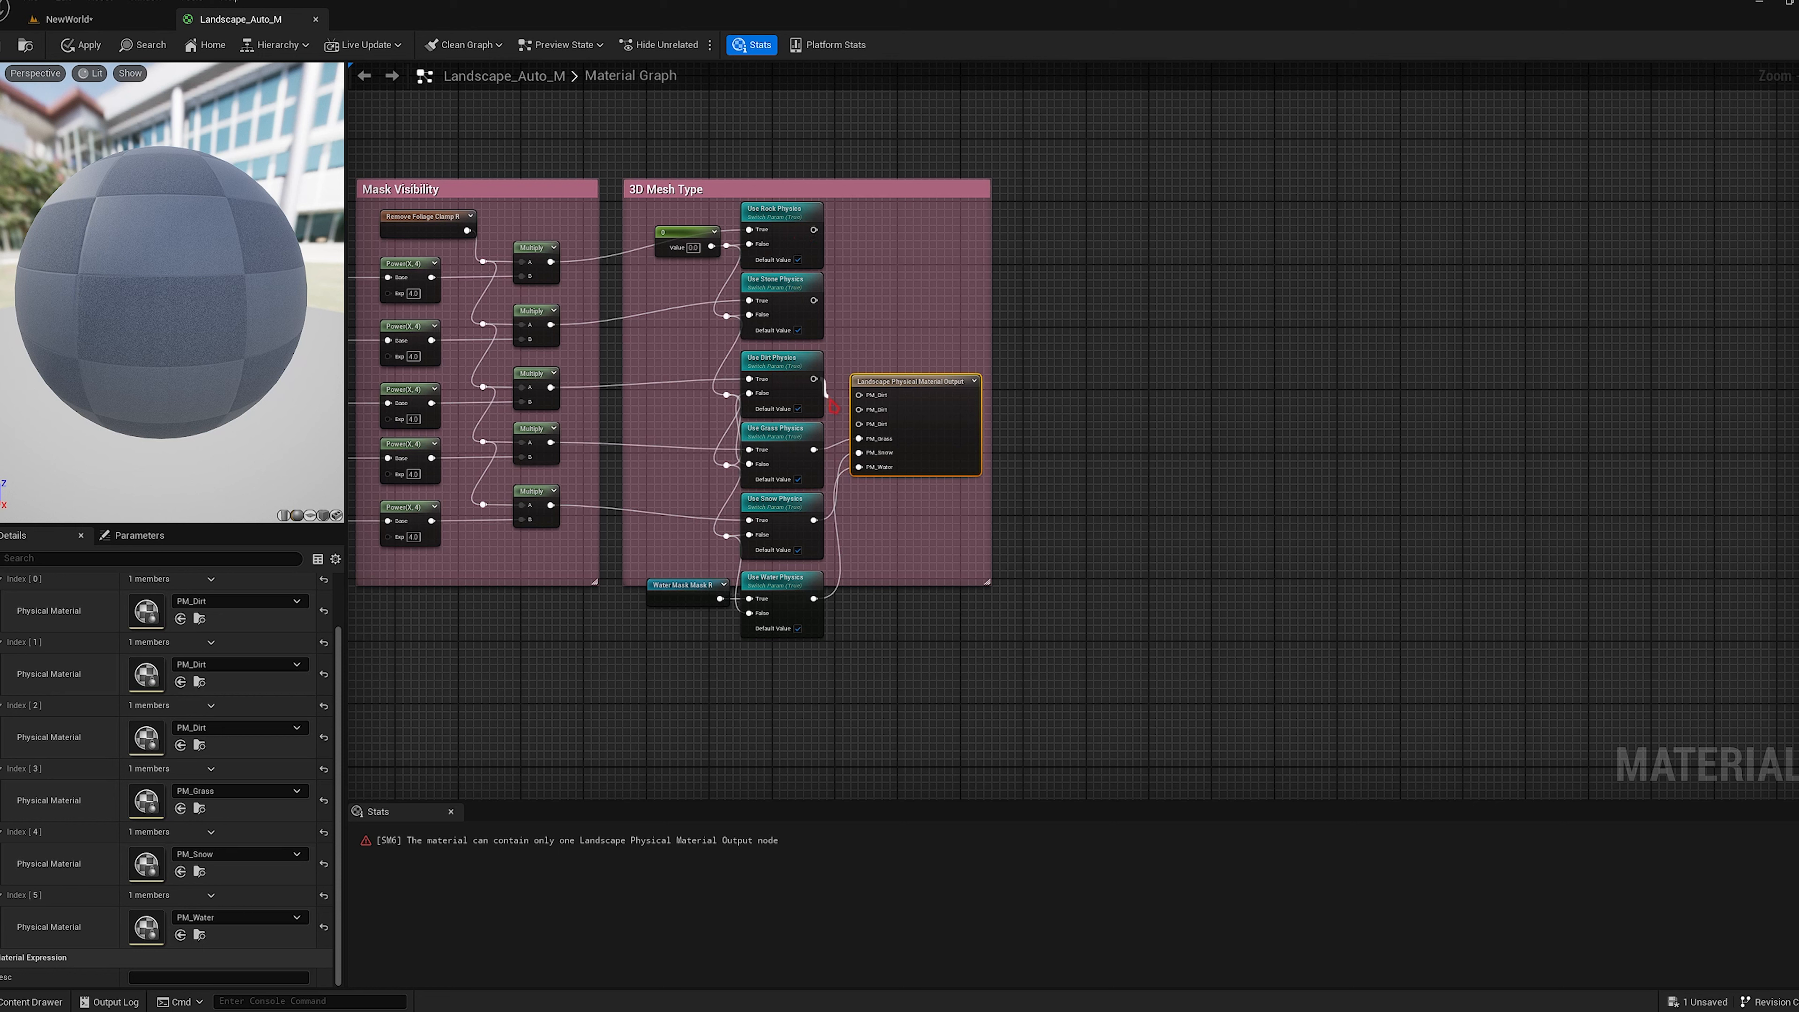
{"action": "left_click_drag", "start_coordinate": [815, 380], "coordinate": [864, 416]}
{"action": "left_click_drag", "start_coordinate": [814, 229], "coordinate": [860, 395]}
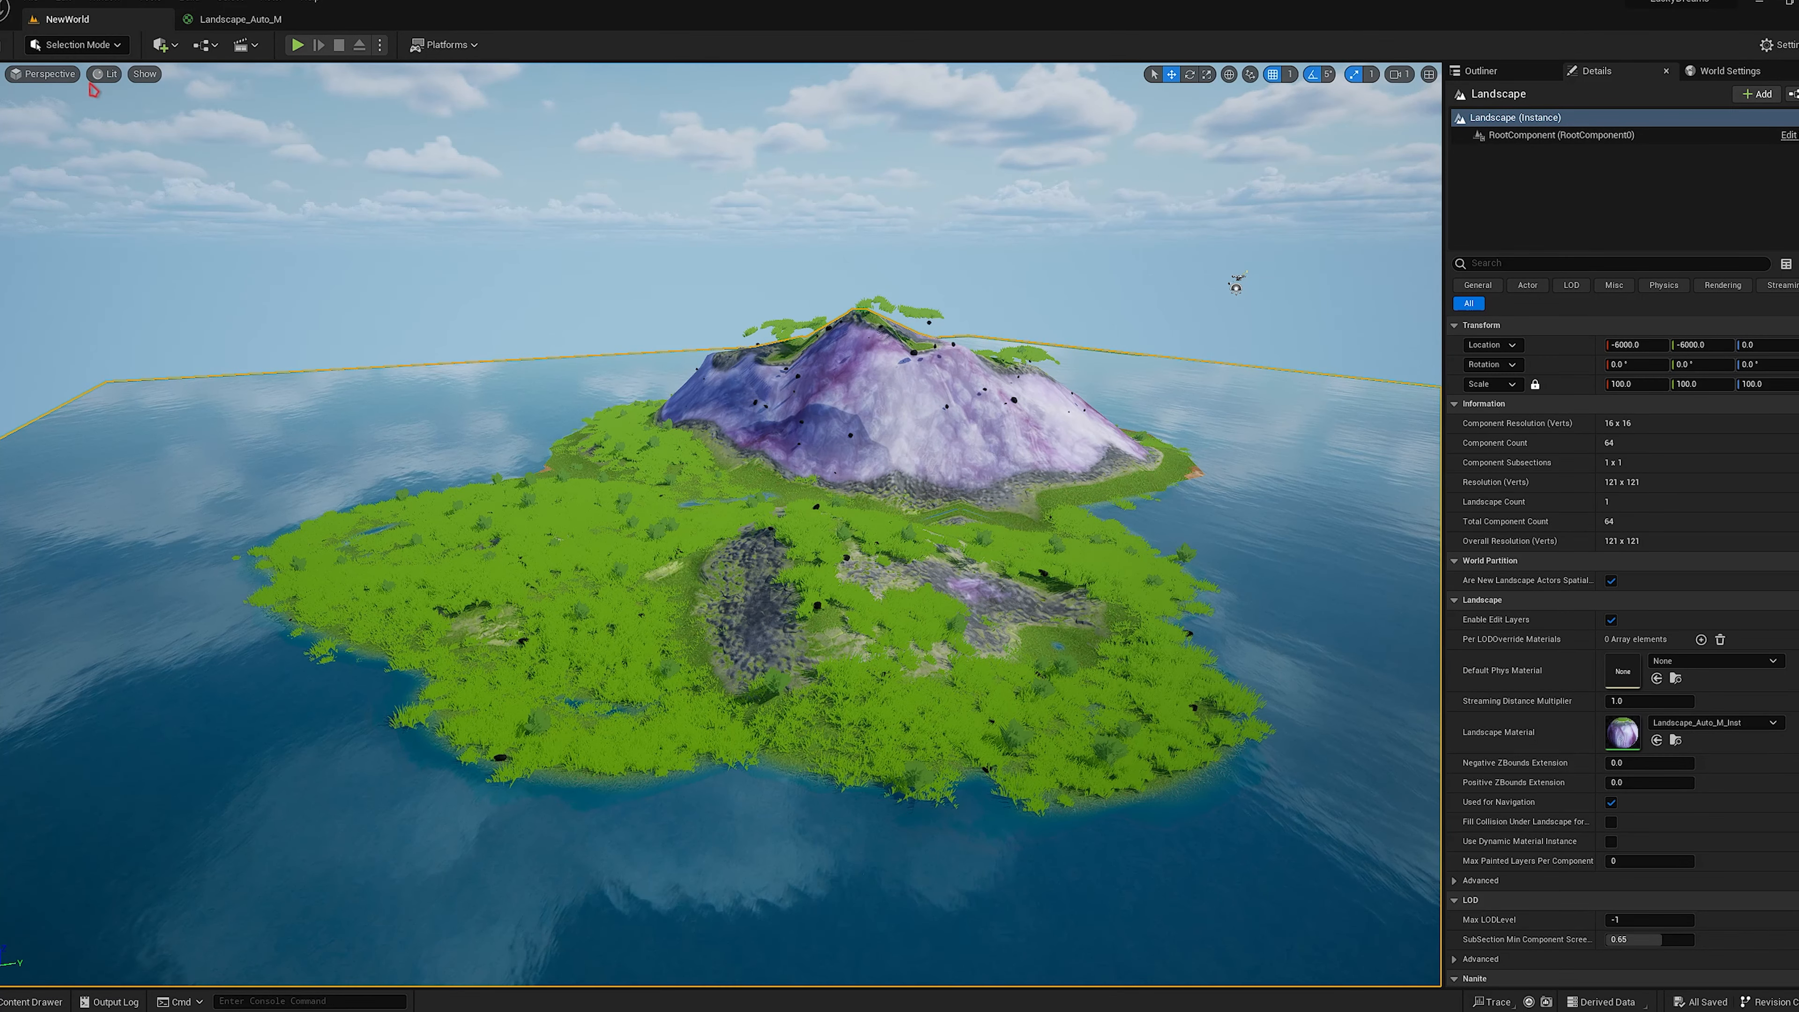
Enter Landscape mode in the NewWorld level, save, and toggle the landscape edit layer's visibility off and back on to refresh the landscape.
{"action": "key", "text": "shift+2"}
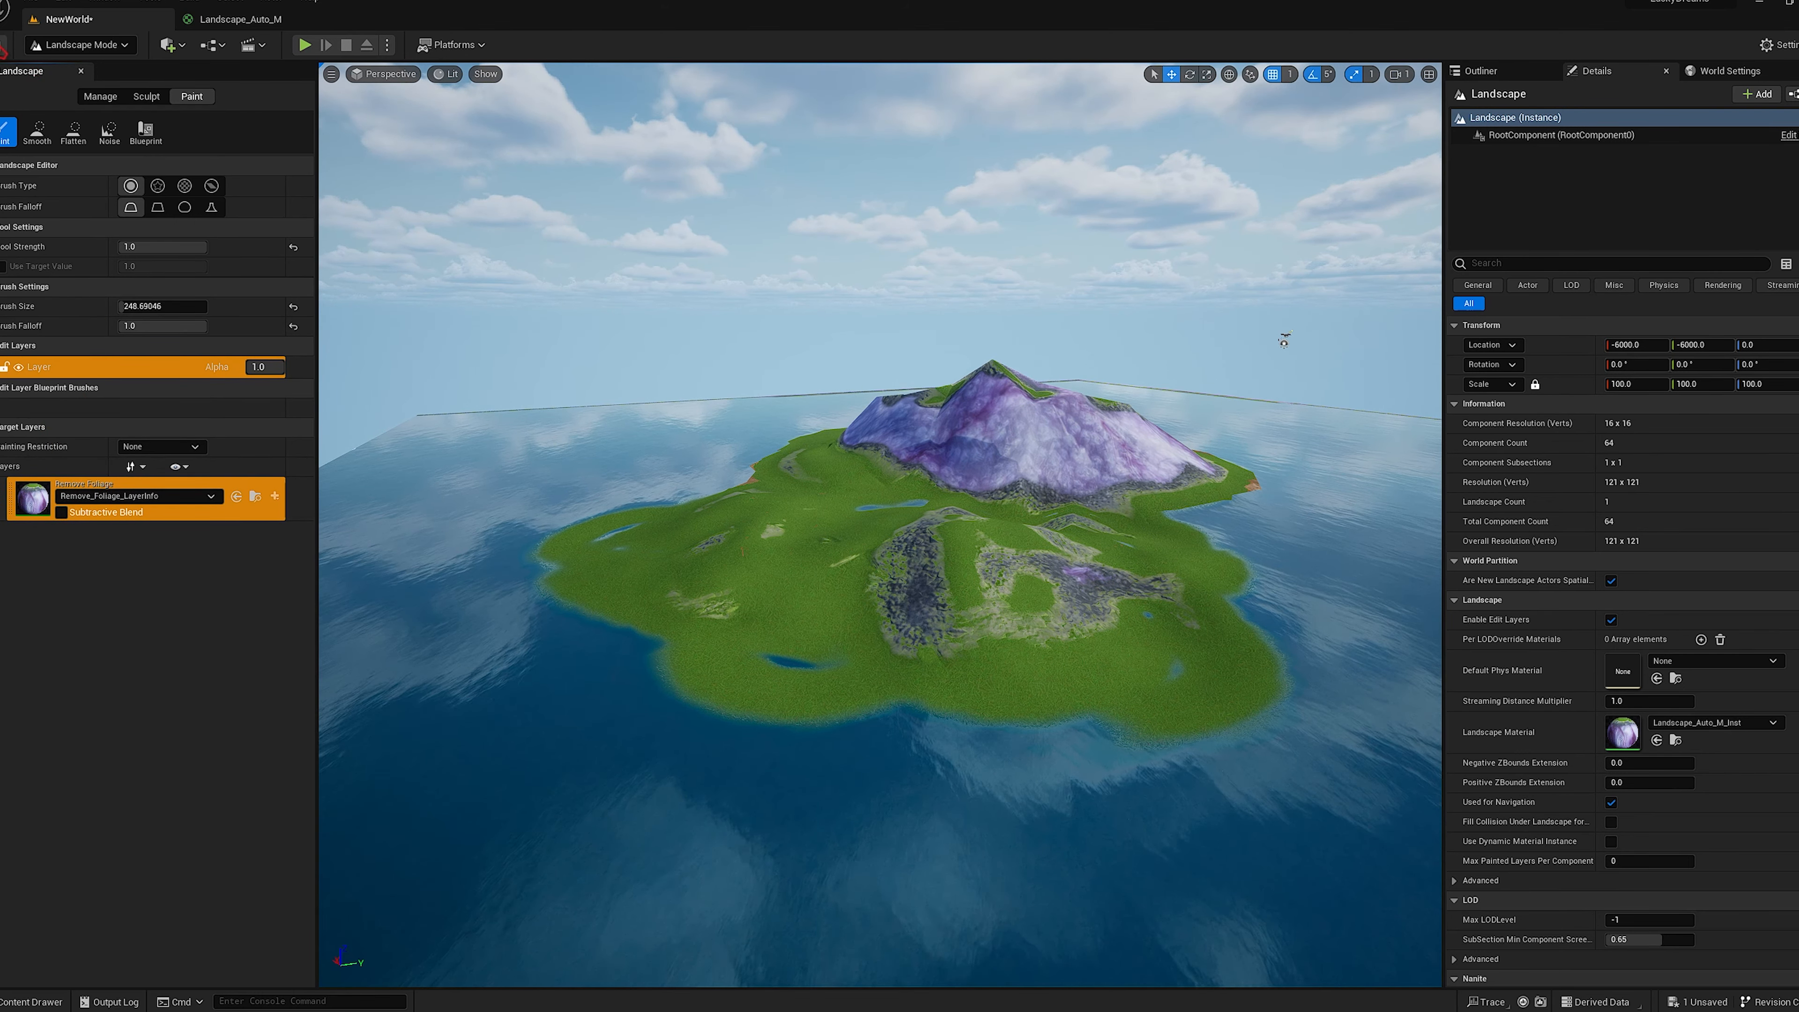
{"action": "key", "text": "ctrl+s"}
{"action": "left_click", "coordinate": [18, 368]}
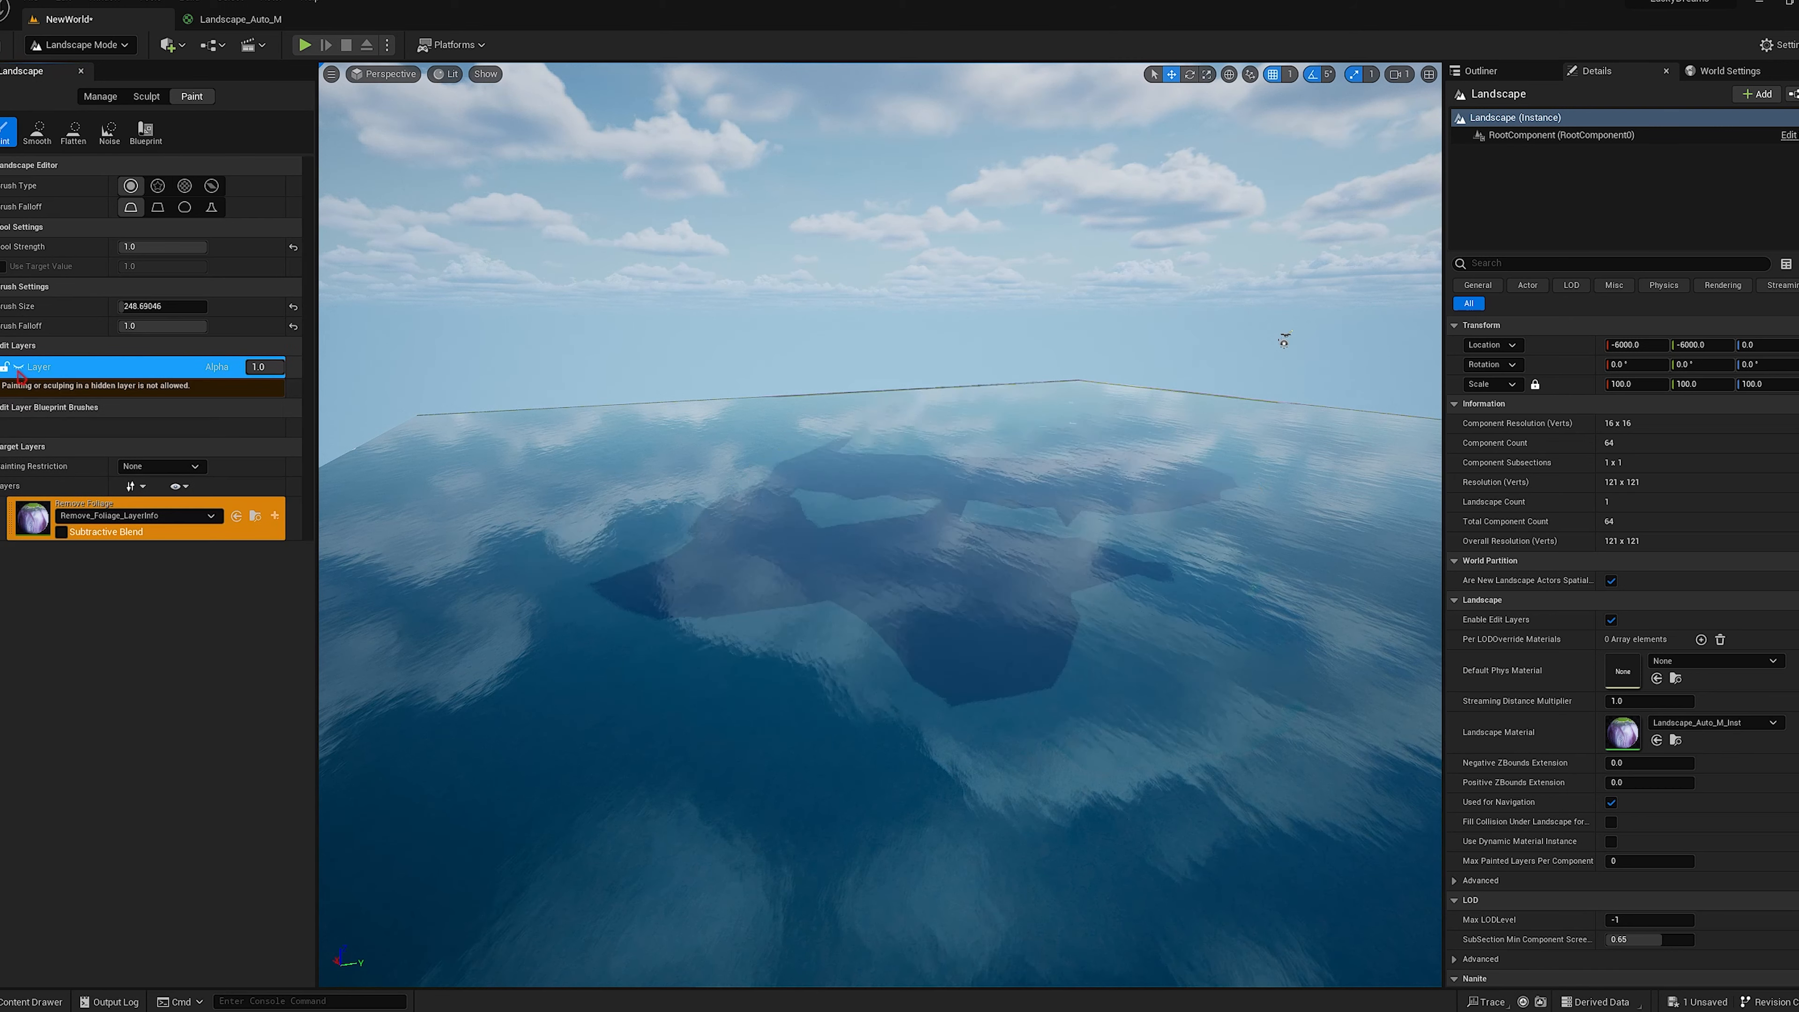
{"action": "left_click", "coordinate": [19, 368]}
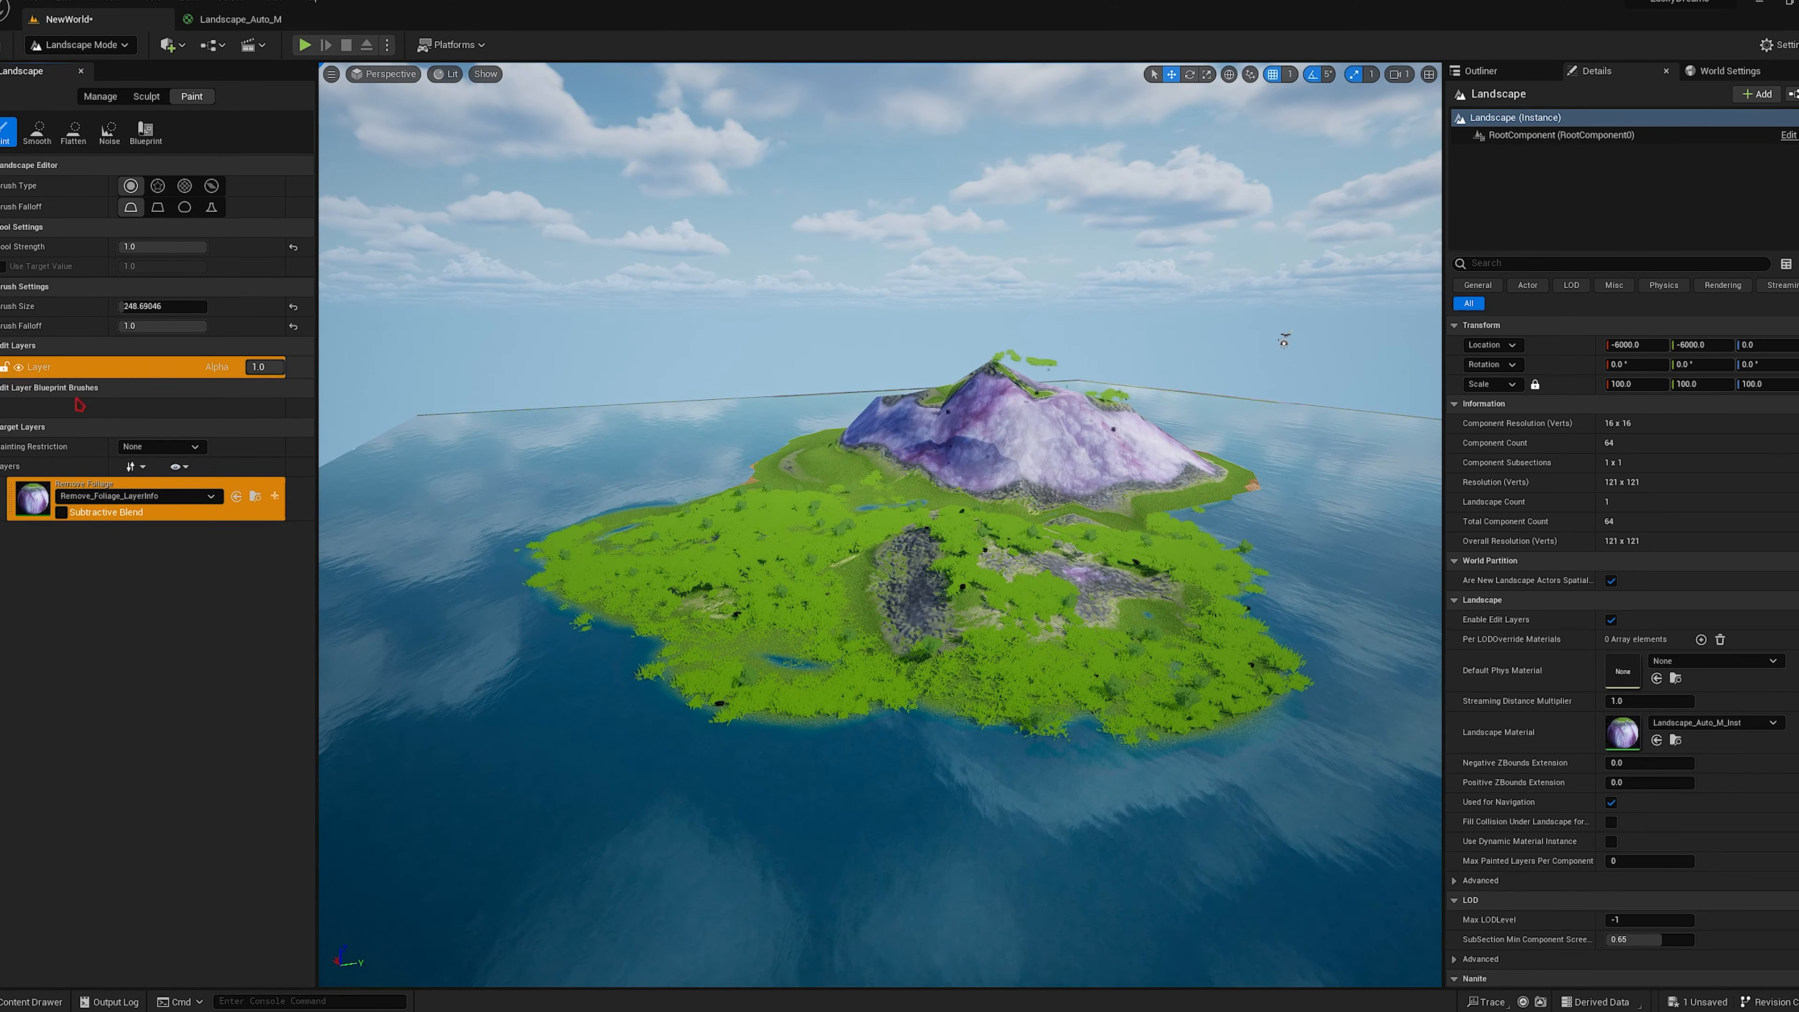
Paint the Remove_Foliage layer over the grass around the small pond near the island's front shore, save, and return to Selection mode.
{"action": "mouse_move", "coordinate": [858, 723]}
{"action": "left_mouse_down"}
{"action": "mouse_move", "coordinate": [878, 698]}
{"action": "mouse_move", "coordinate": [765, 625]}
{"action": "mouse_move", "coordinate": [808, 685]}
{"action": "mouse_move", "coordinate": [793, 620]}
{"action": "mouse_move", "coordinate": [793, 682]}
{"action": "mouse_move", "coordinate": [732, 648]}
{"action": "mouse_move", "coordinate": [767, 632]}
{"action": "mouse_move", "coordinate": [825, 648]}
{"action": "left_mouse_up"}
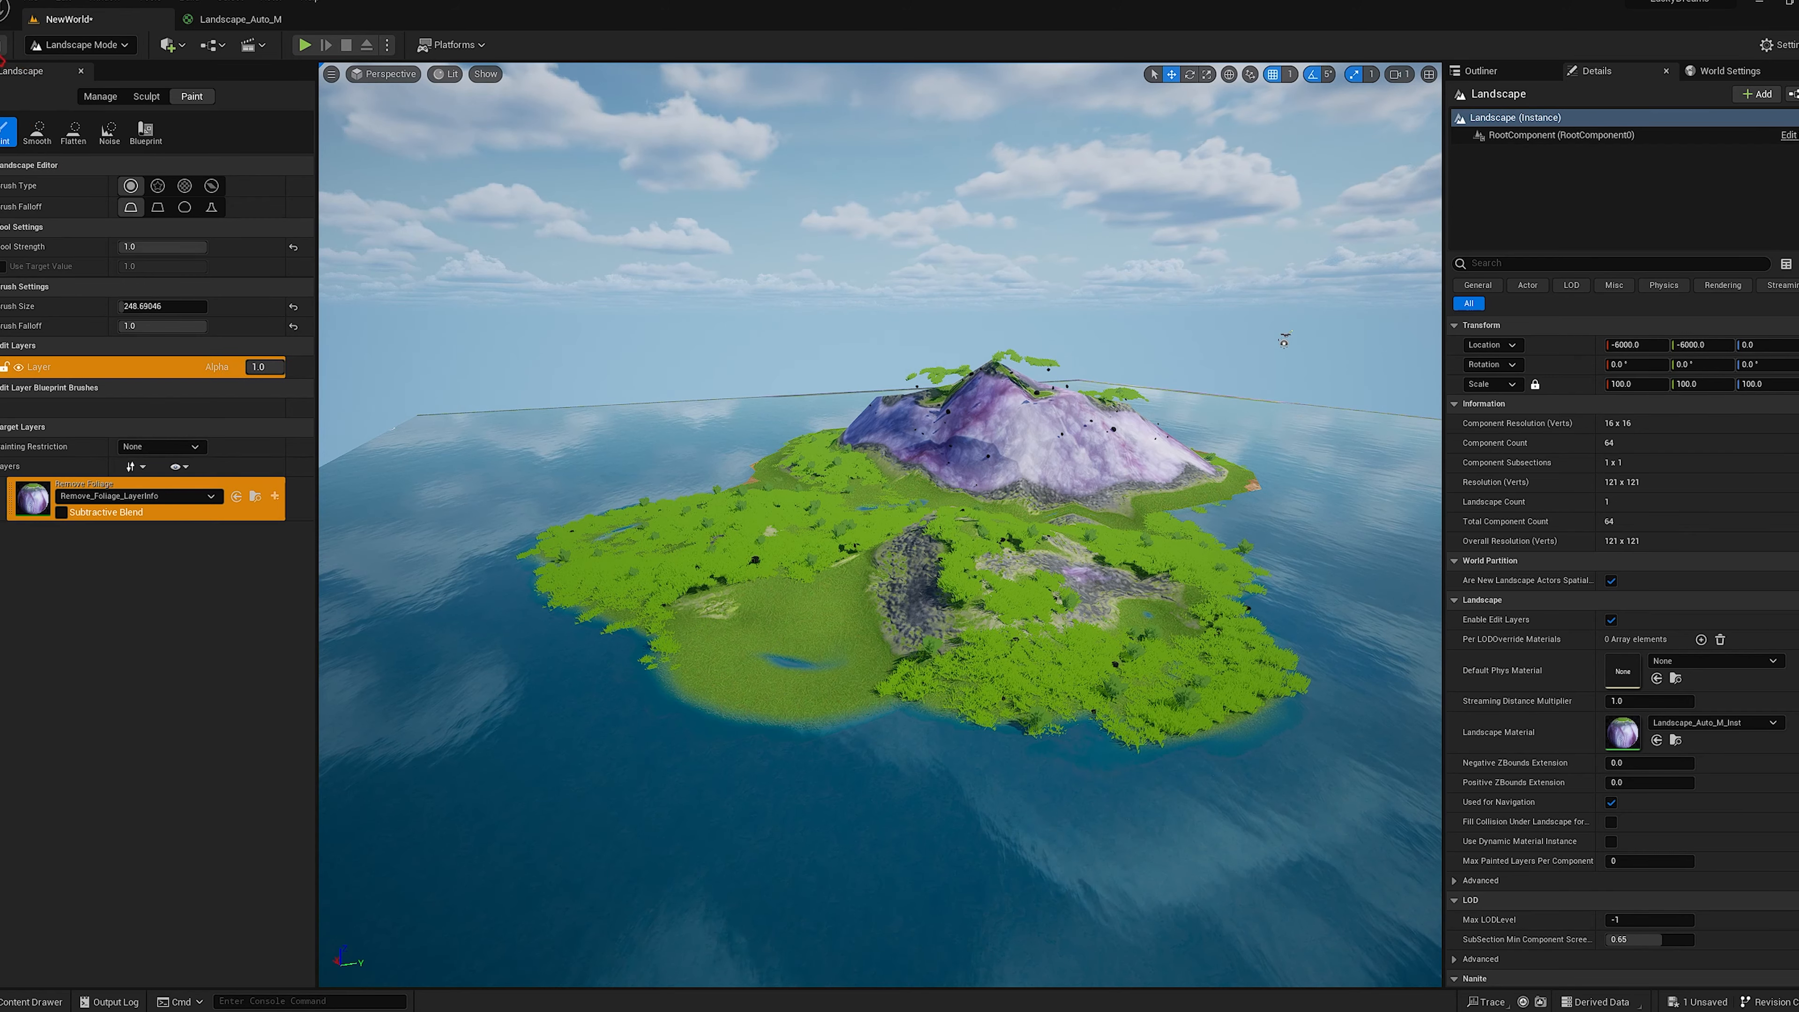
{"action": "key", "text": "ctrl+s"}
{"action": "left_click", "coordinate": [70, 53]}
{"action": "left_click", "coordinate": [72, 67]}
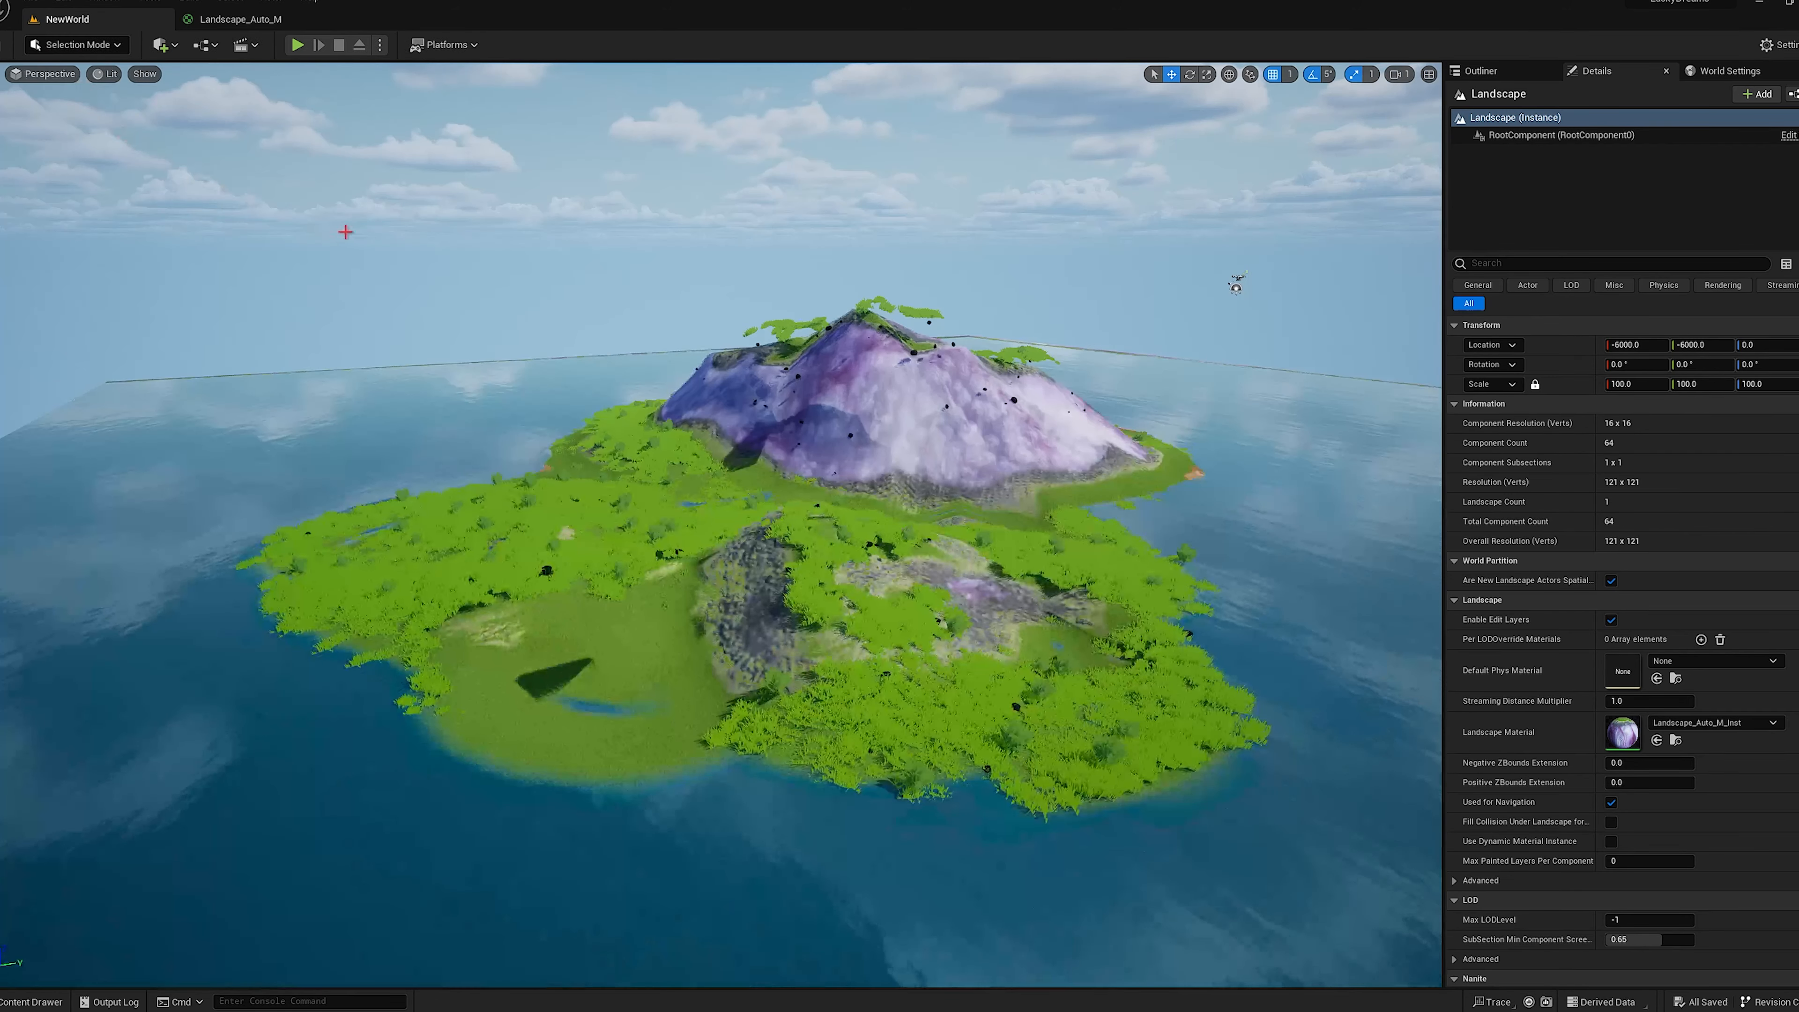
Play the level in the editor and run the character across the water onto the grass to check the footstep effects.
{"action": "key", "text": "w"}
{"action": "right_click_drag", "start_coordinate": [724, 458], "coordinate": [724, 458]}
{"action": "left_click", "coordinate": [298, 45]}
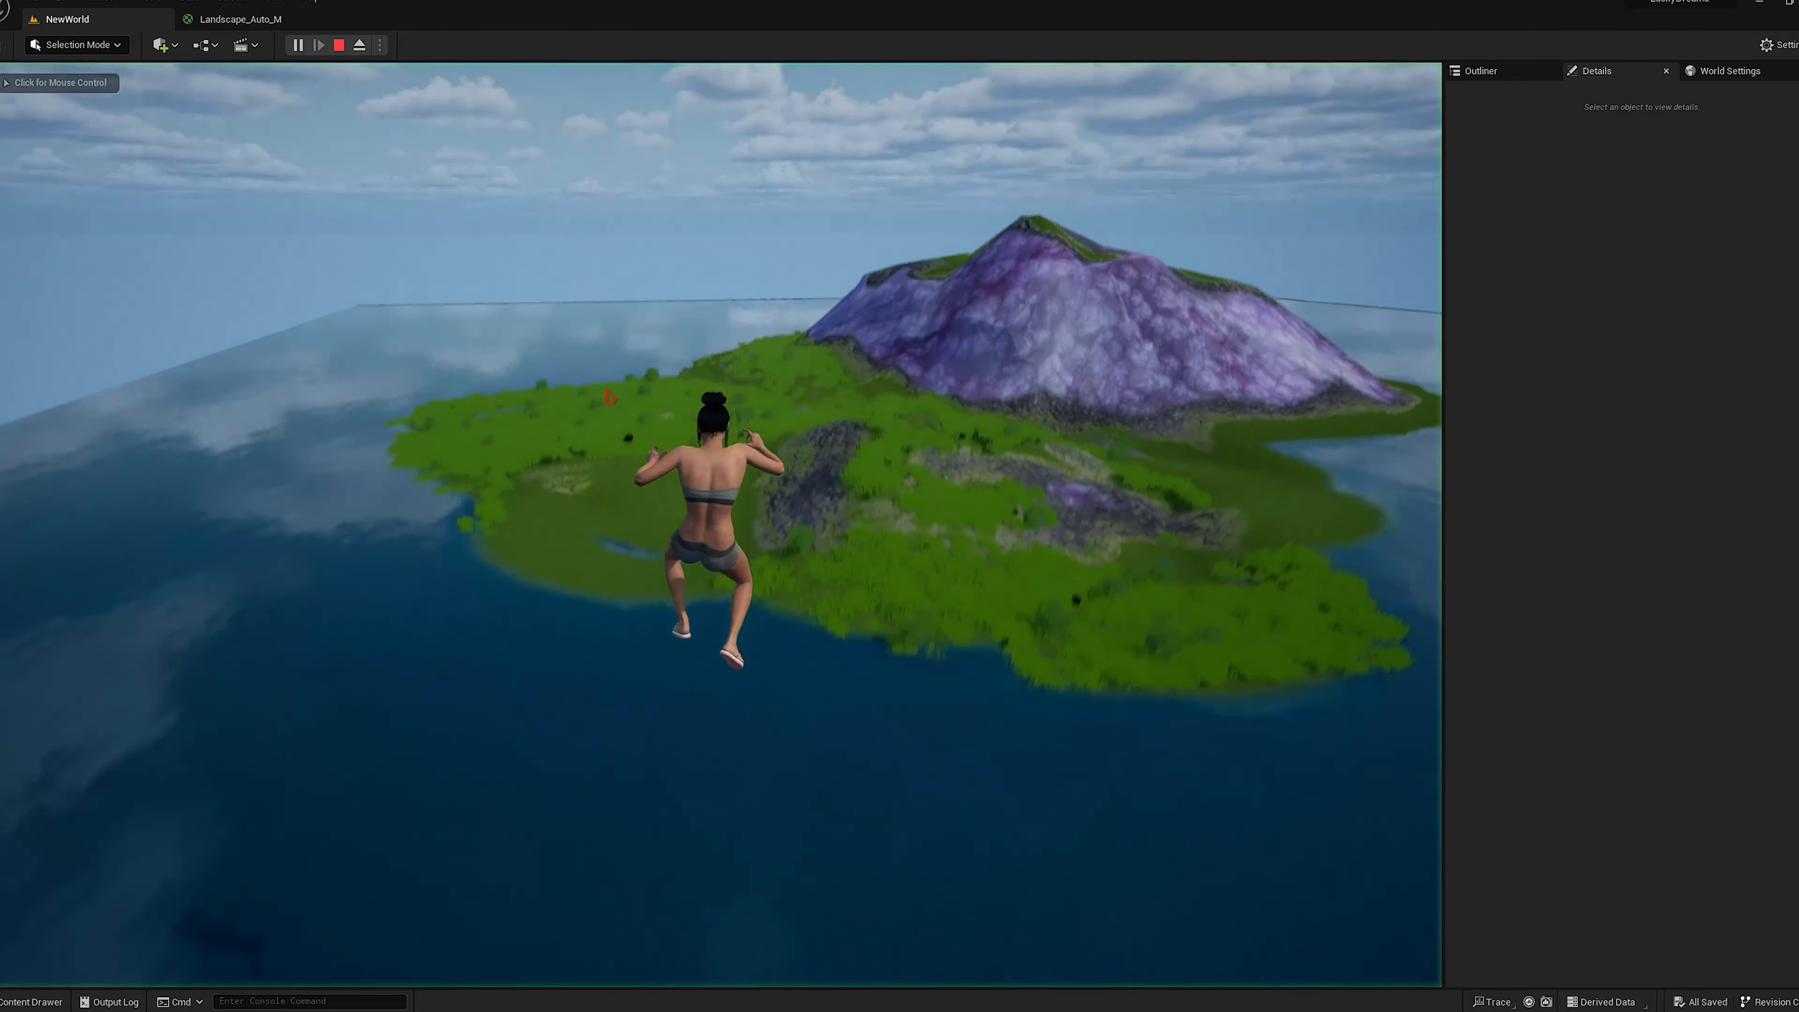
{"action": "left_click", "coordinate": [610, 397]}
{"action": "key", "text": "w"}
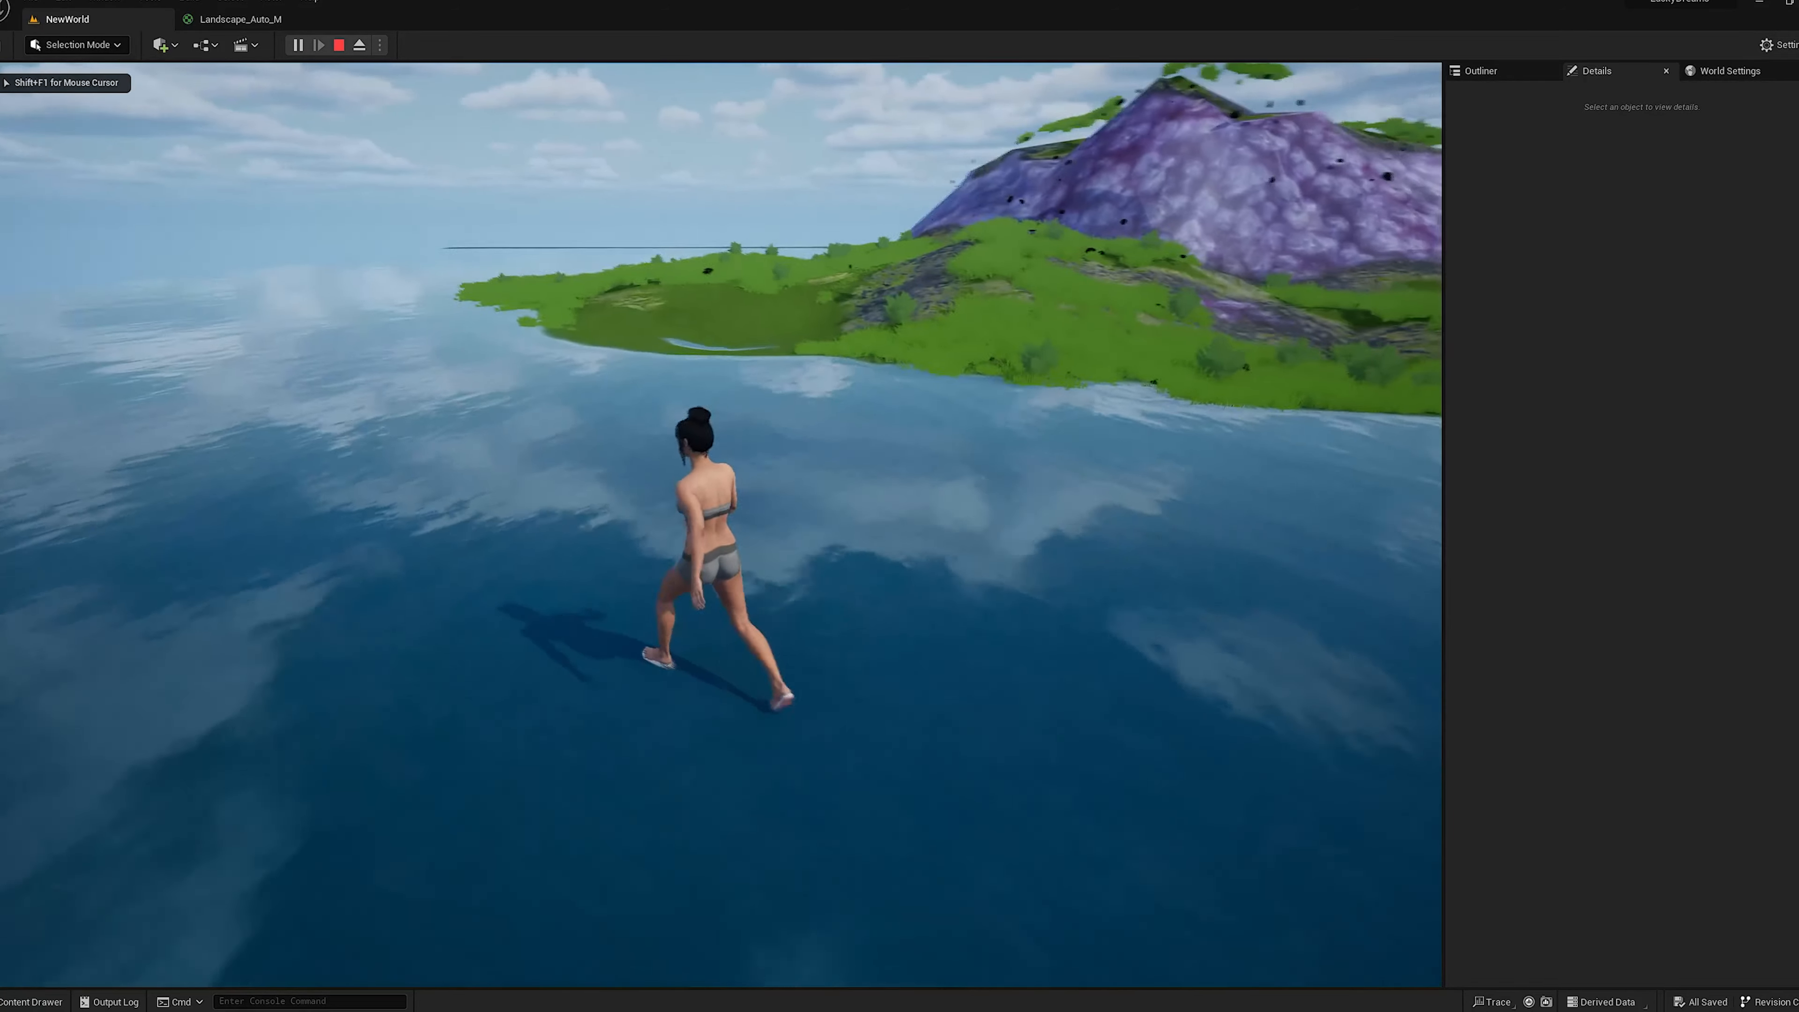
{"action": "key", "text": "d"}
{"action": "key", "text": "w"}
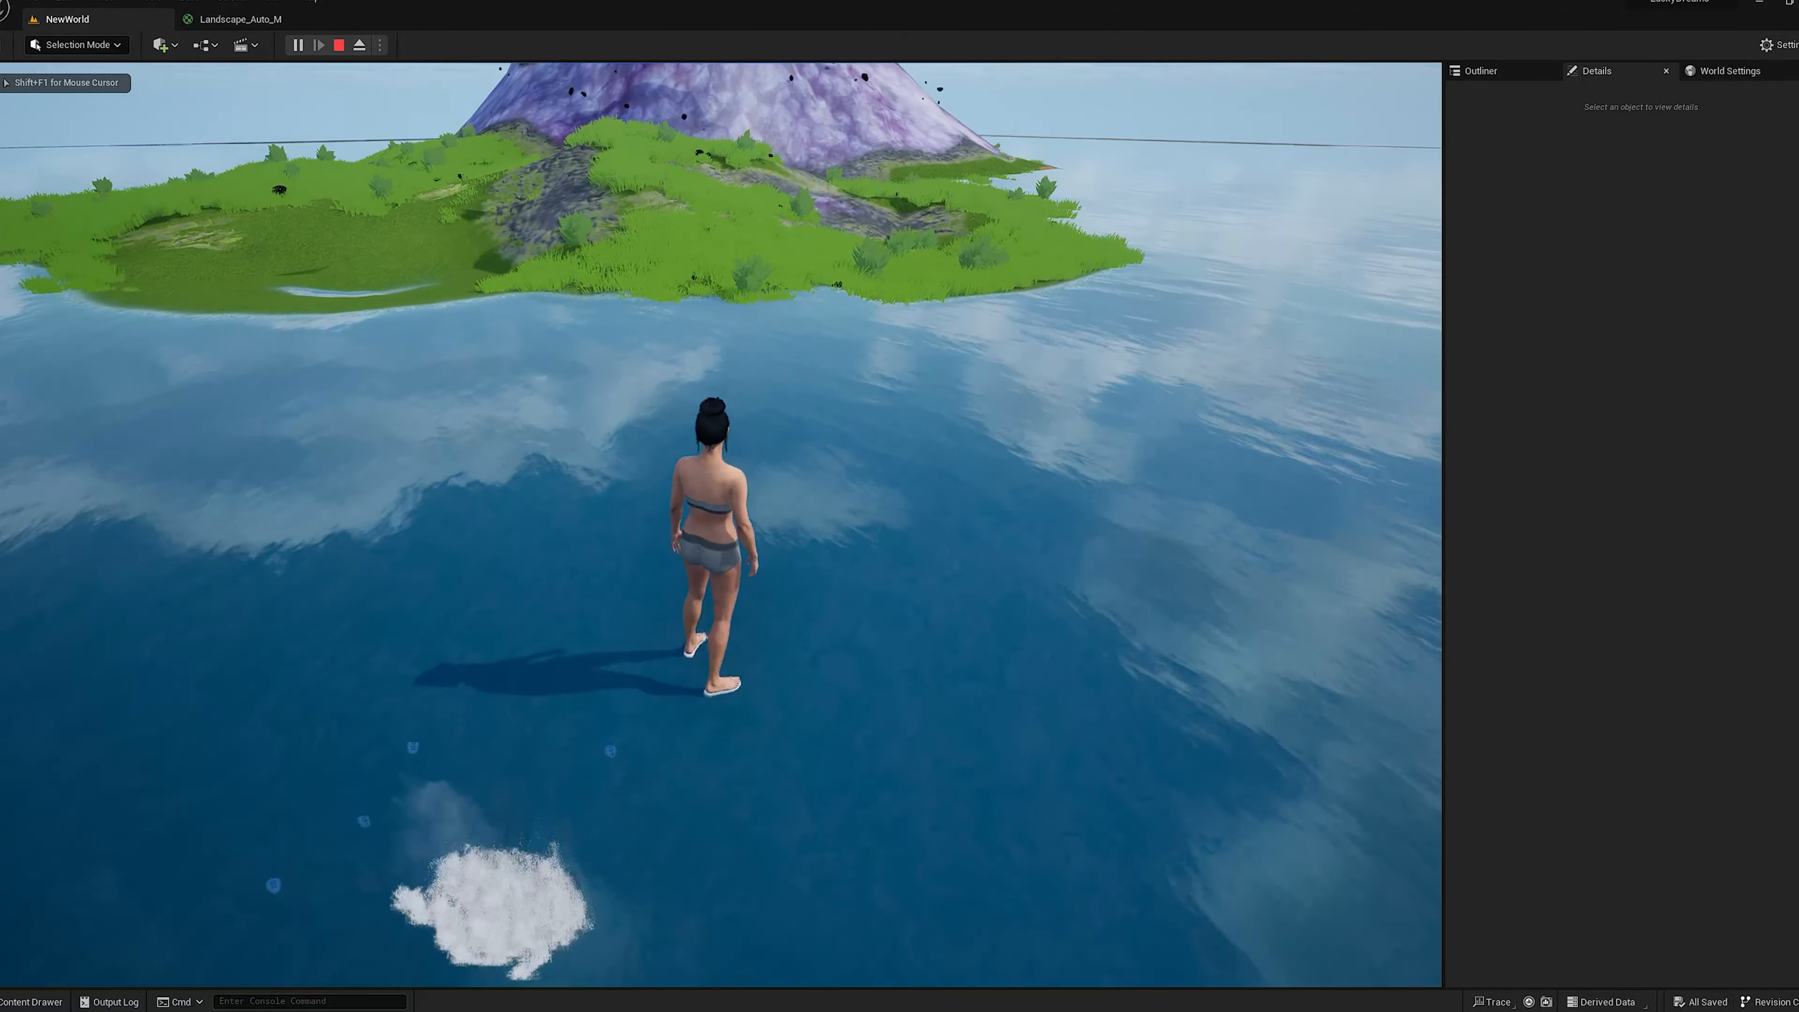
{"action": "key", "text": "w"}
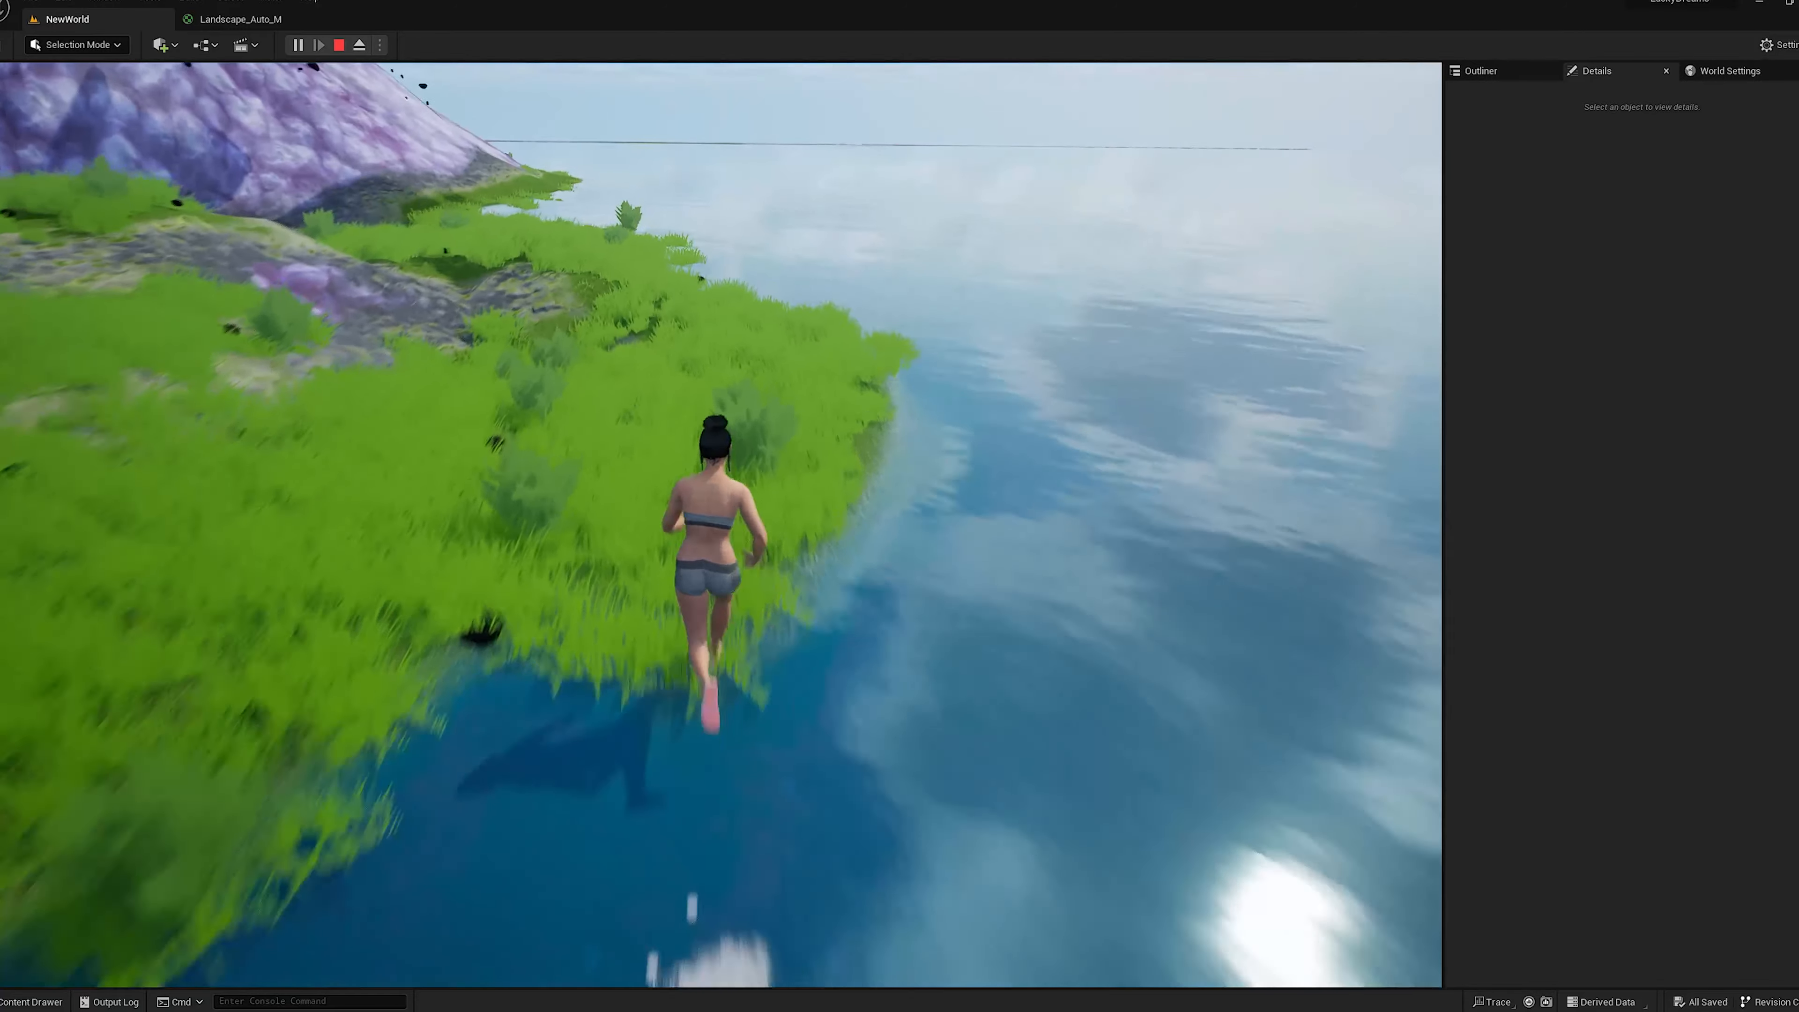
{"action": "key", "text": "w"}
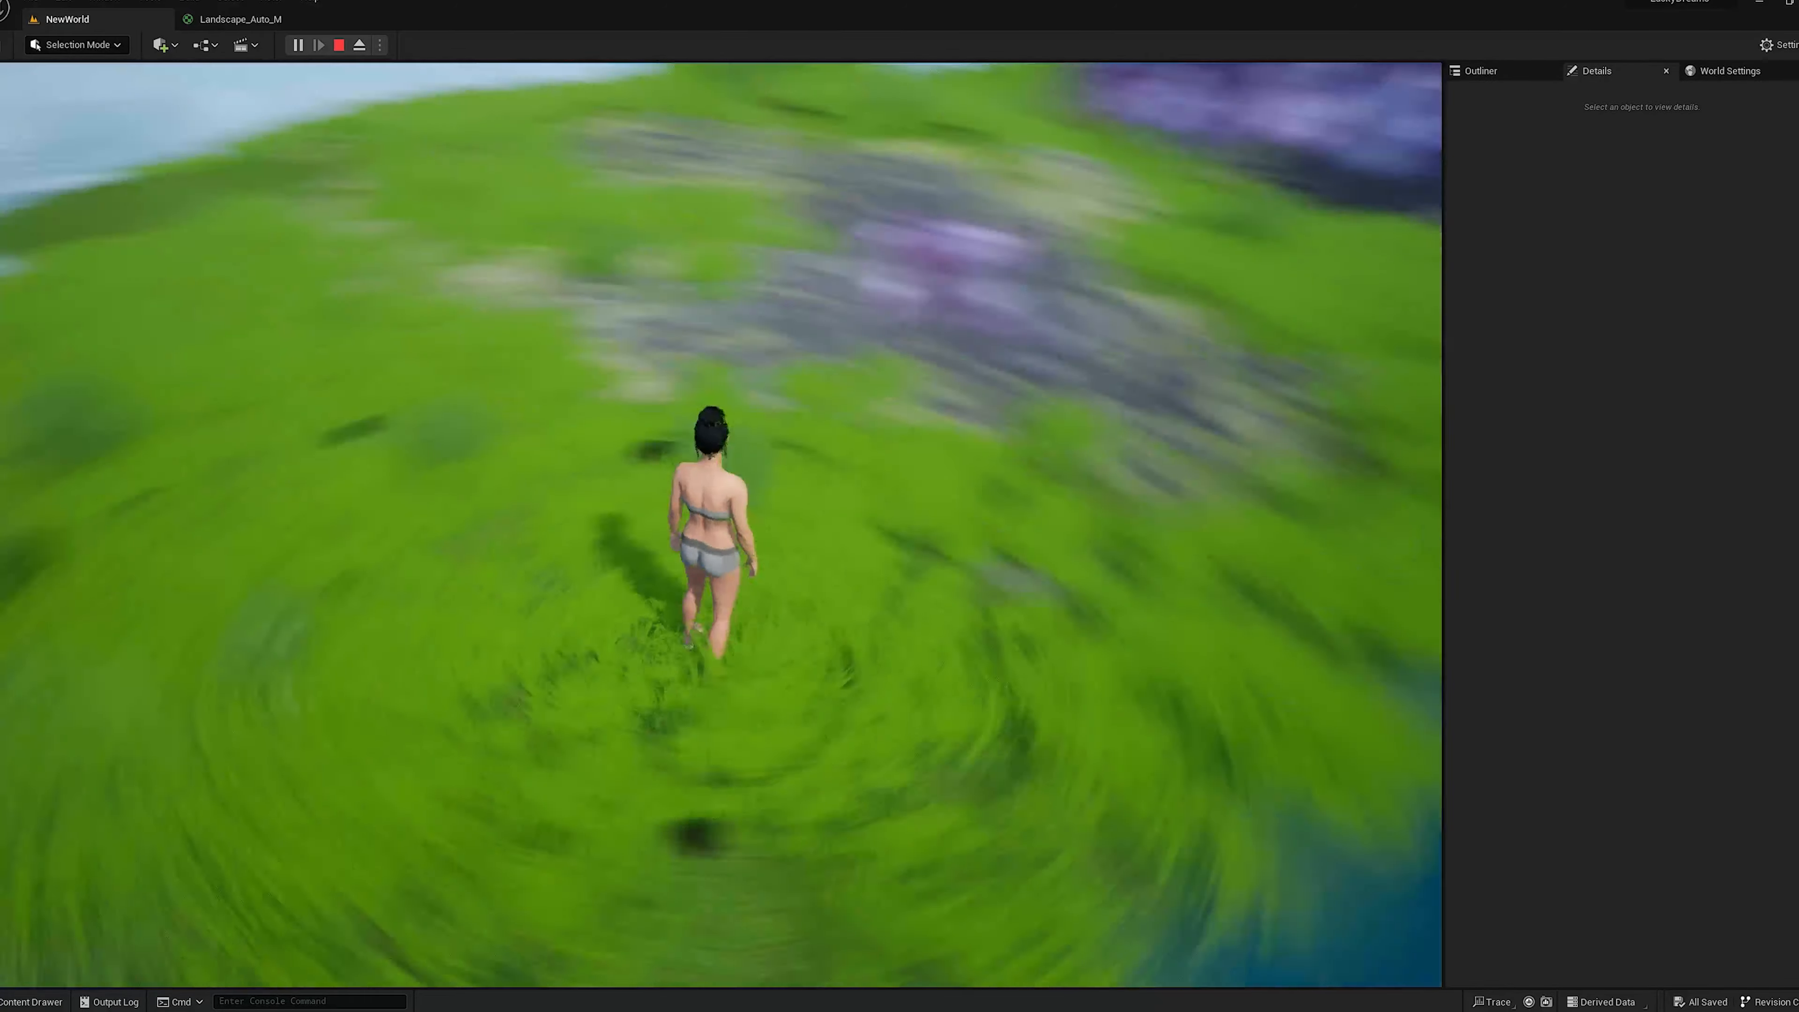
Run the character over the rock, dirt, cleared ground and tall grass areas to check each surface's footstep effects.
{"action": "key", "text": "w"}
{"action": "key", "text": "s"}
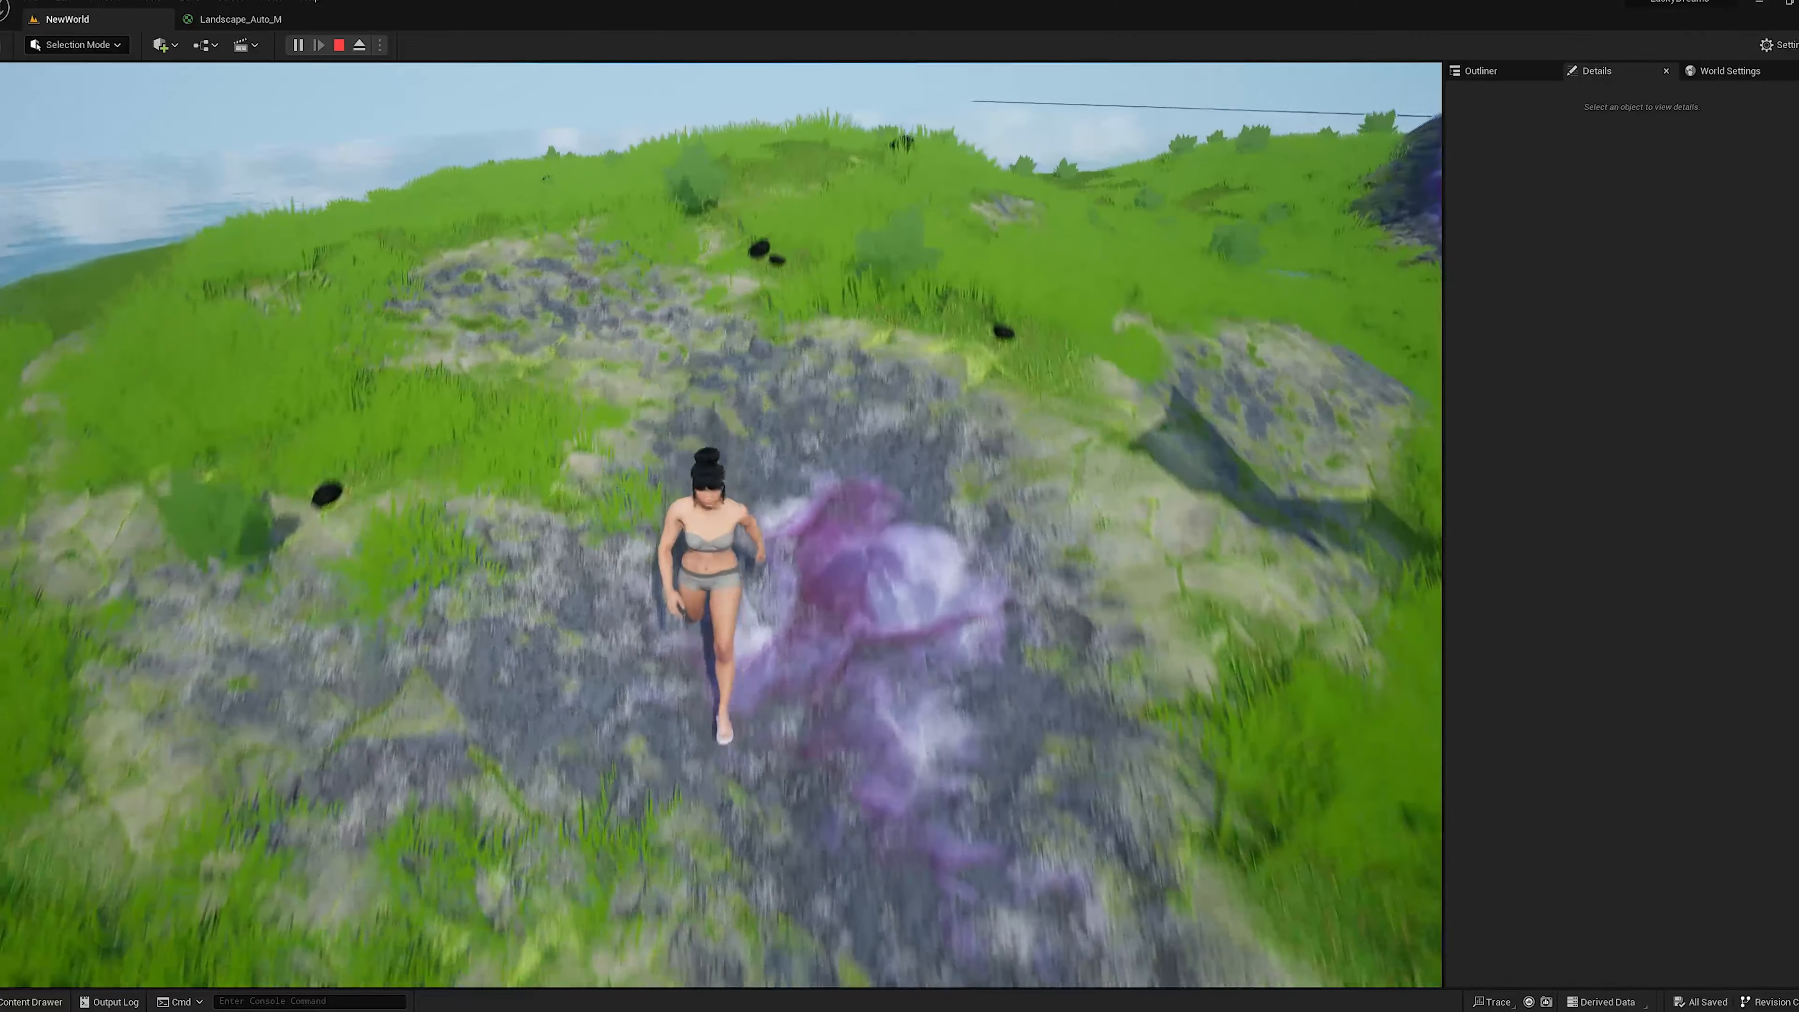
{"action": "key", "text": "w"}
{"action": "key", "text": "s"}
{"action": "key", "text": "a"}
{"action": "key", "text": "d"}
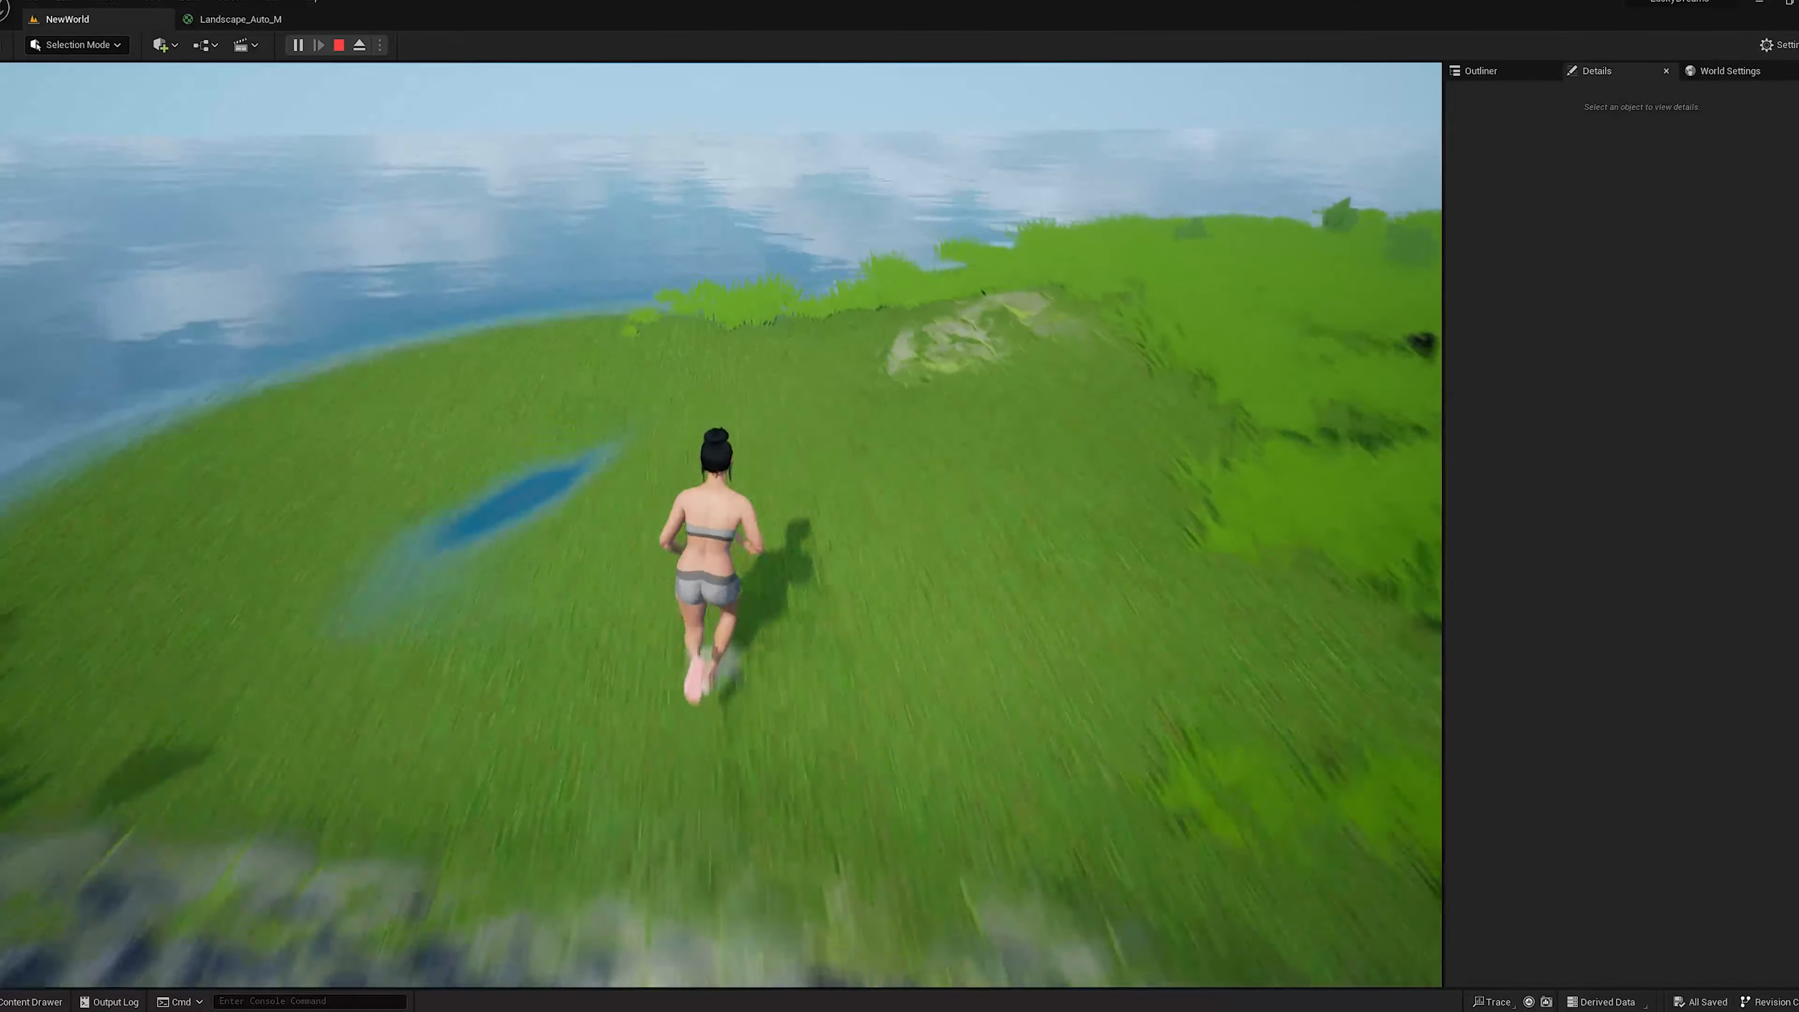
{"action": "key", "text": "w"}
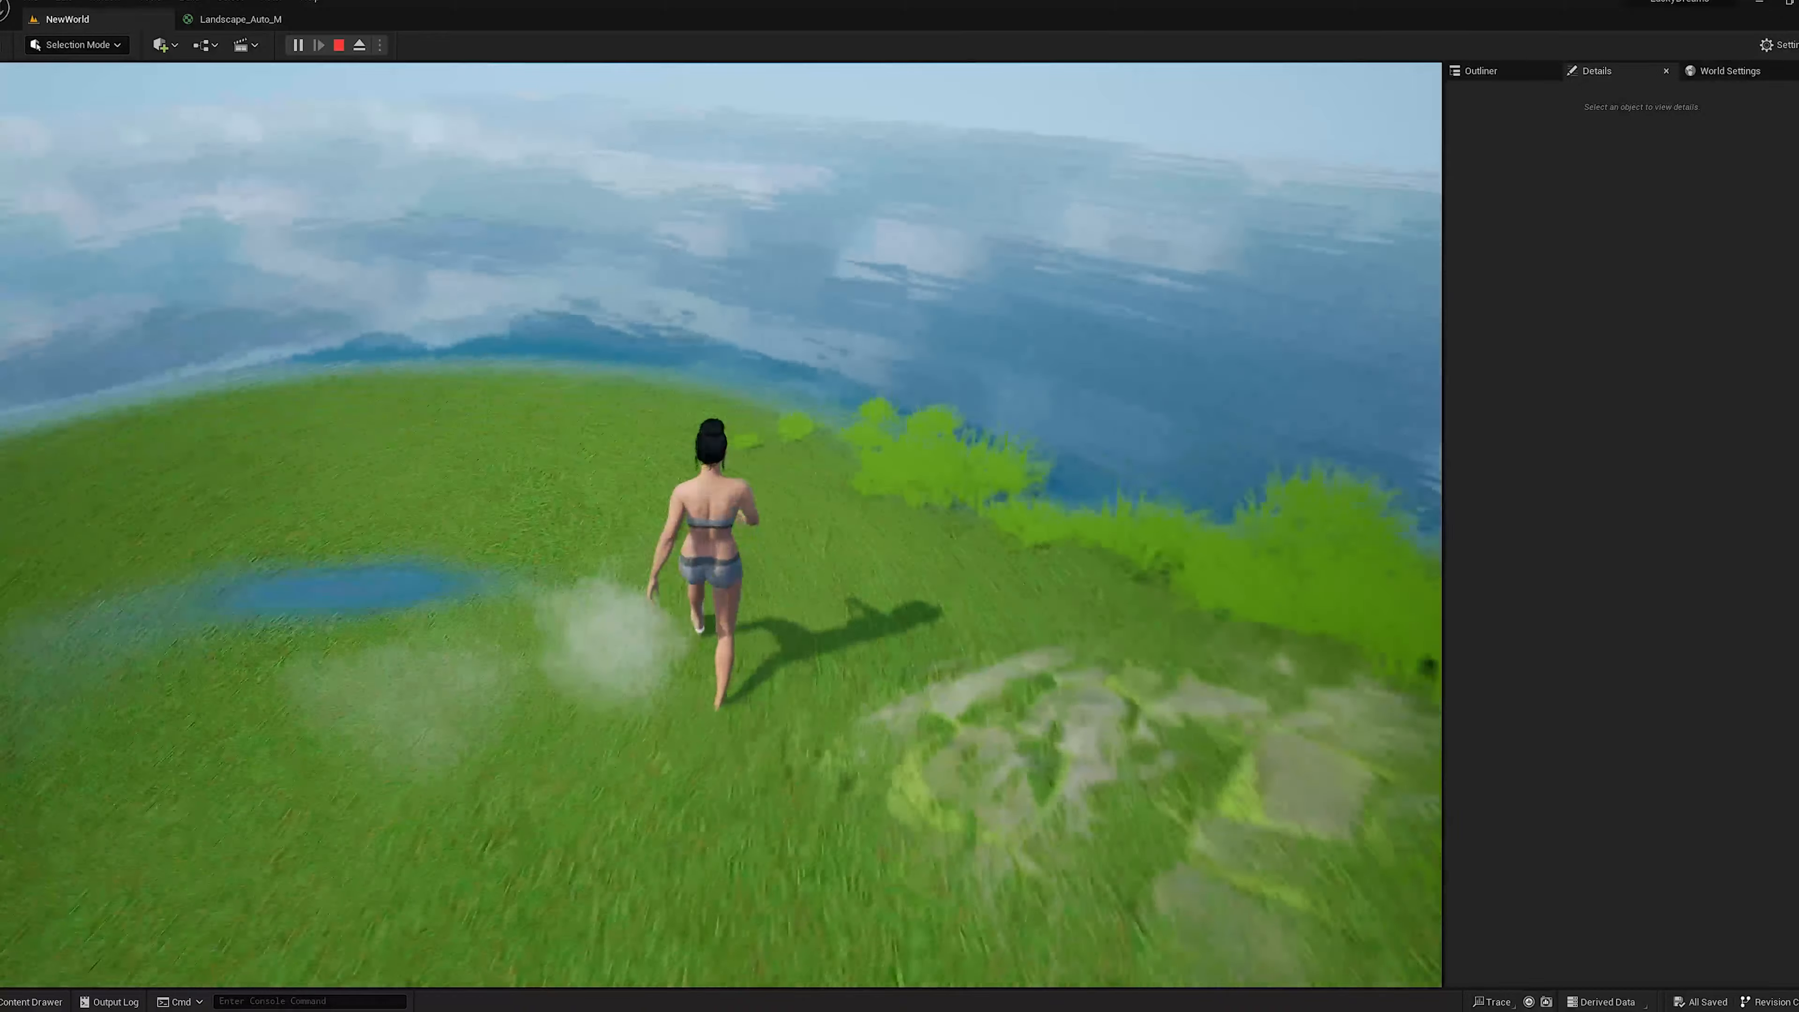
{"action": "key", "text": "a"}
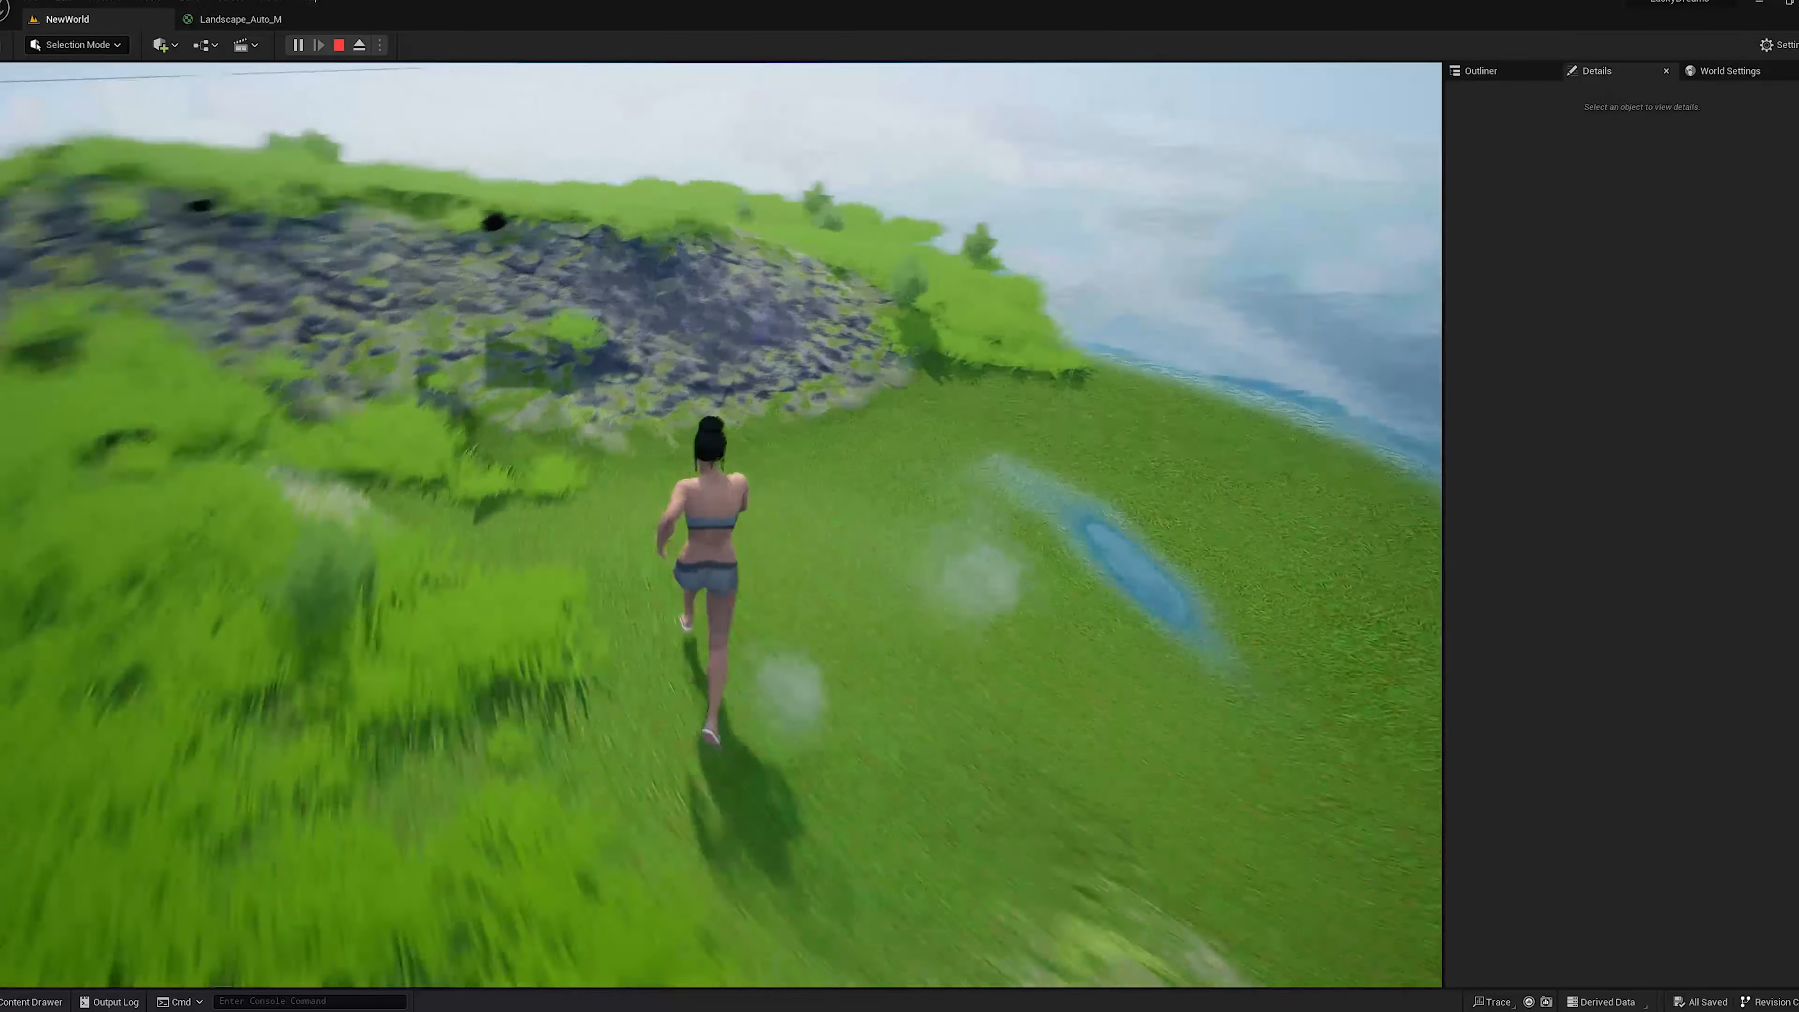
{"action": "key", "text": "a"}
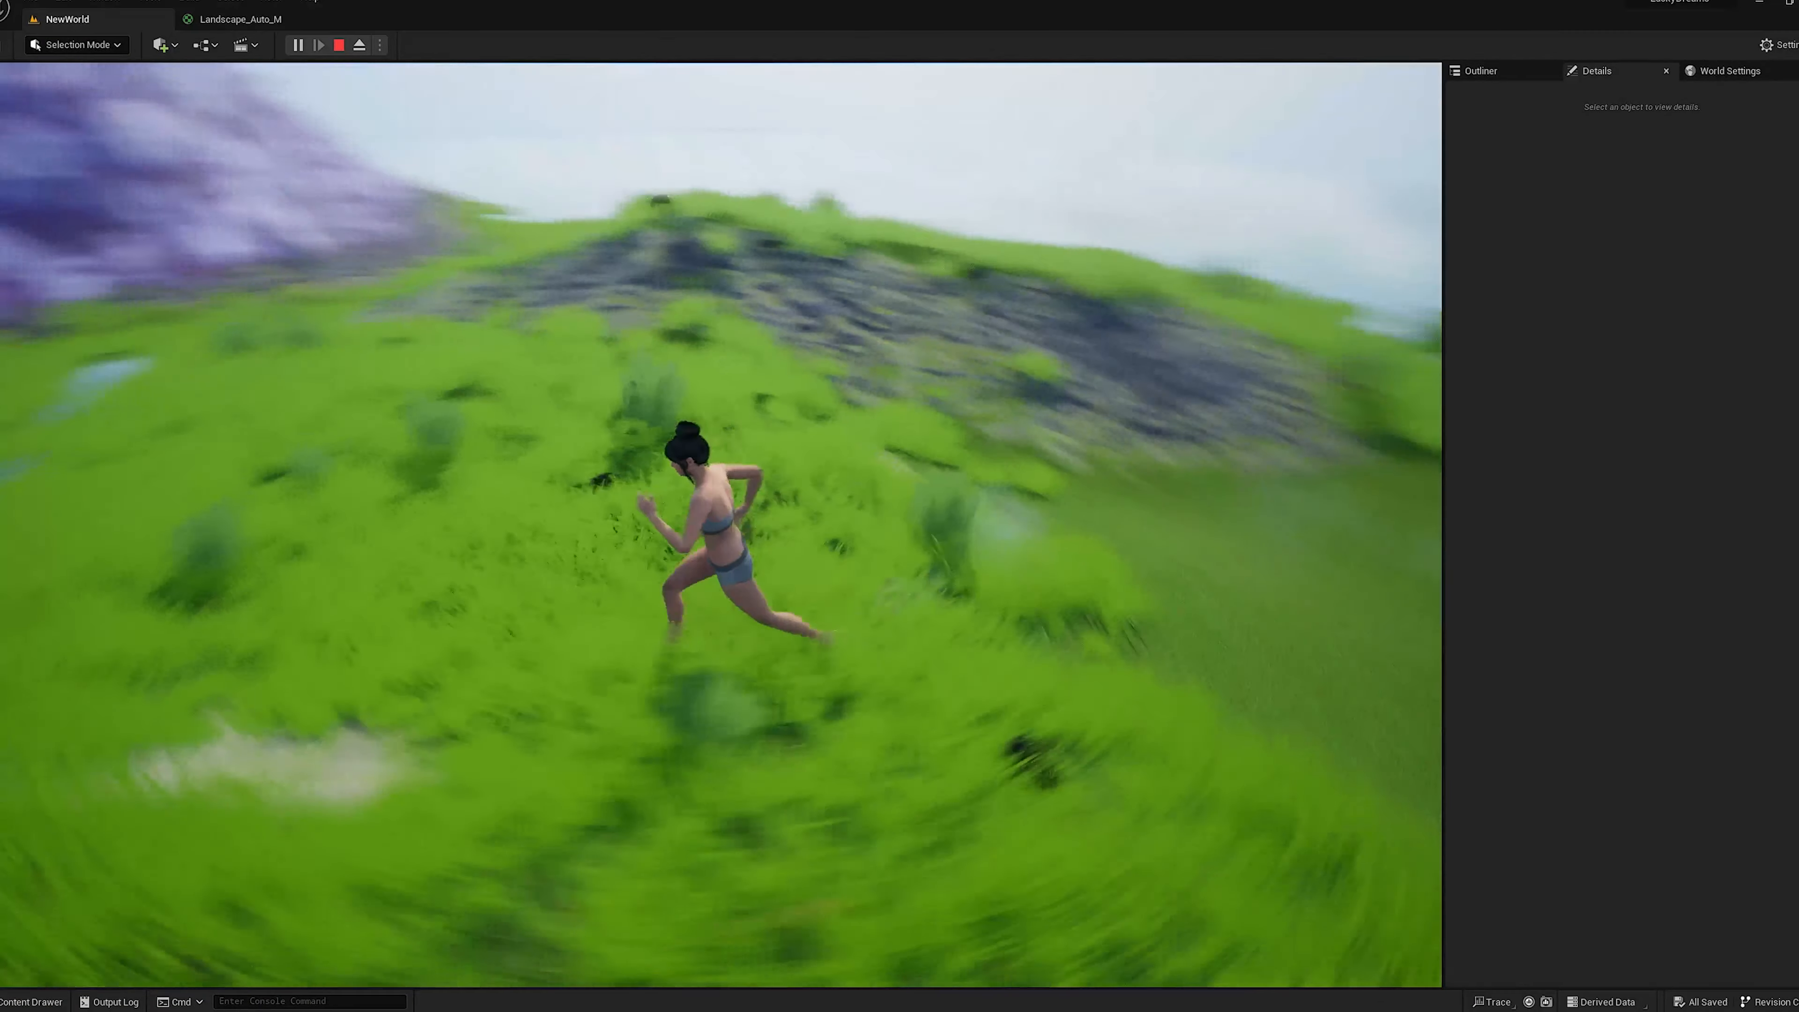
{"action": "key", "text": "s"}
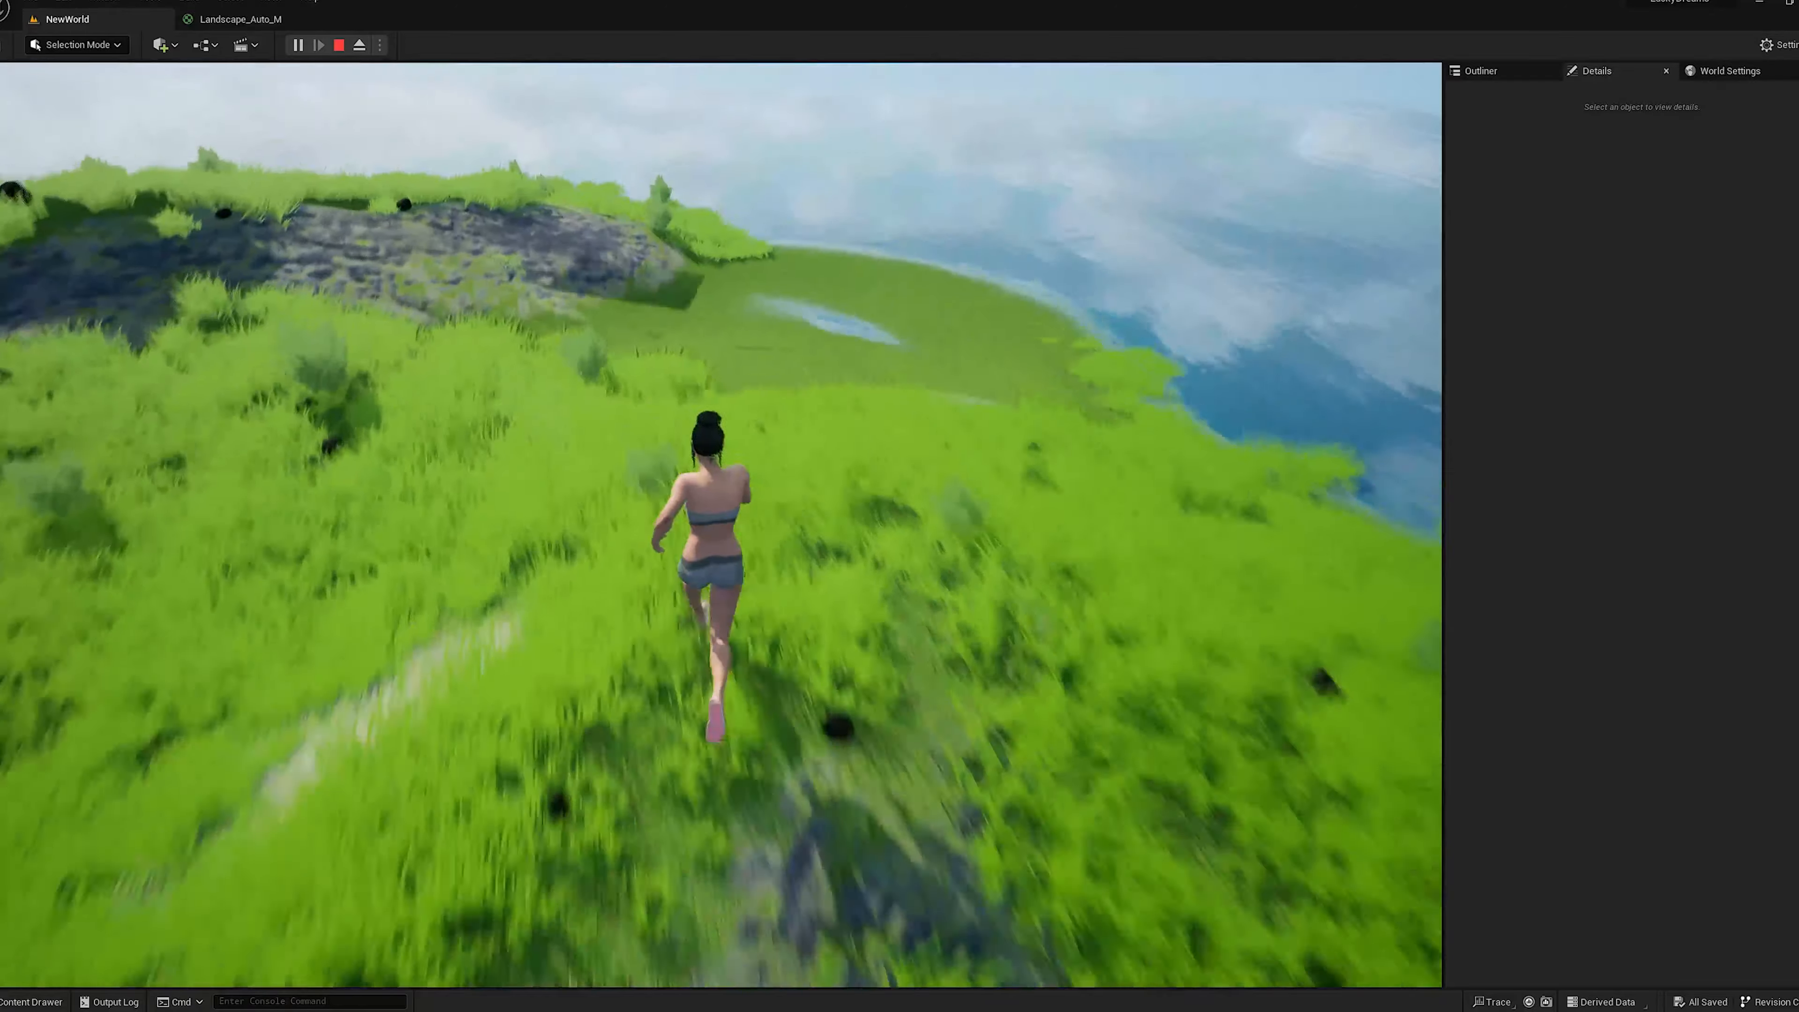